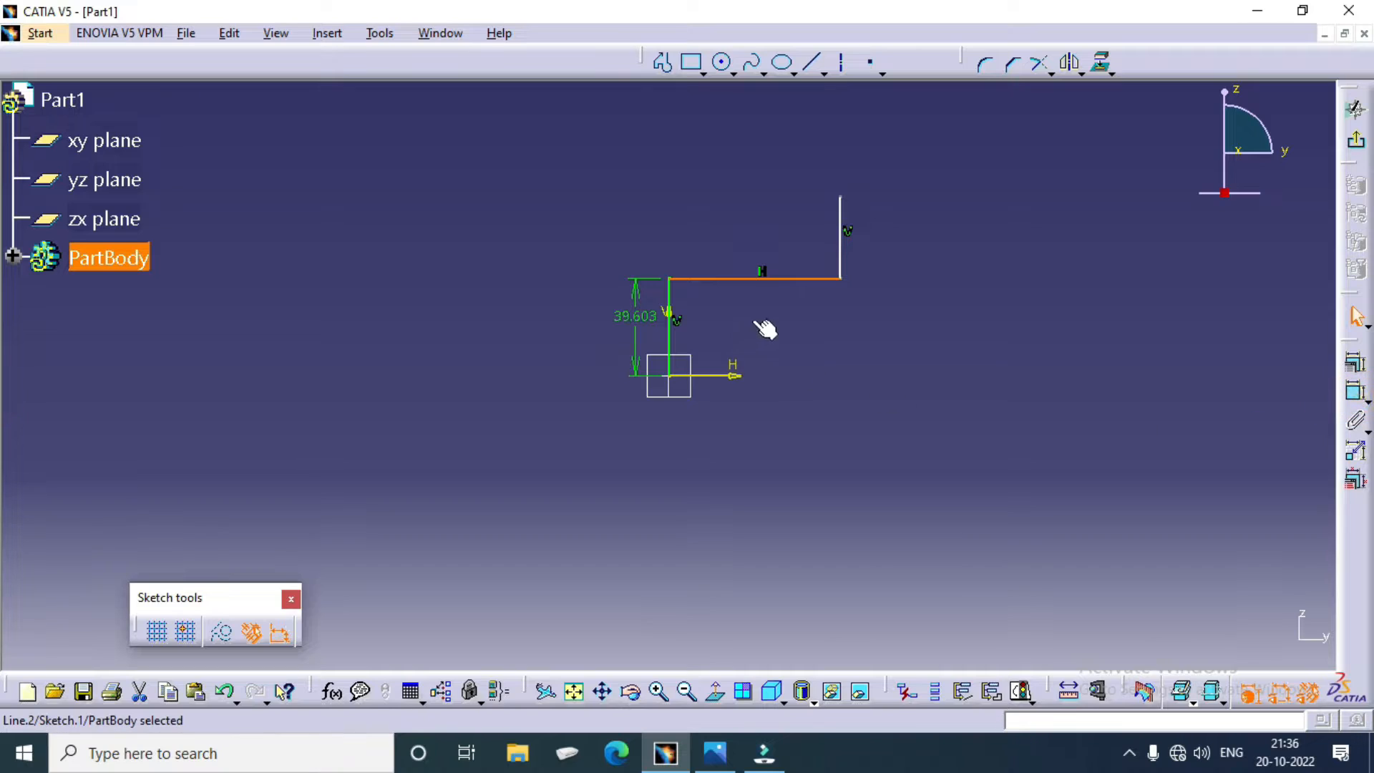
Step: Dimension the lengths of the profile's horizontal line and the short vertical line rising from its right end
left_click(1356, 421)
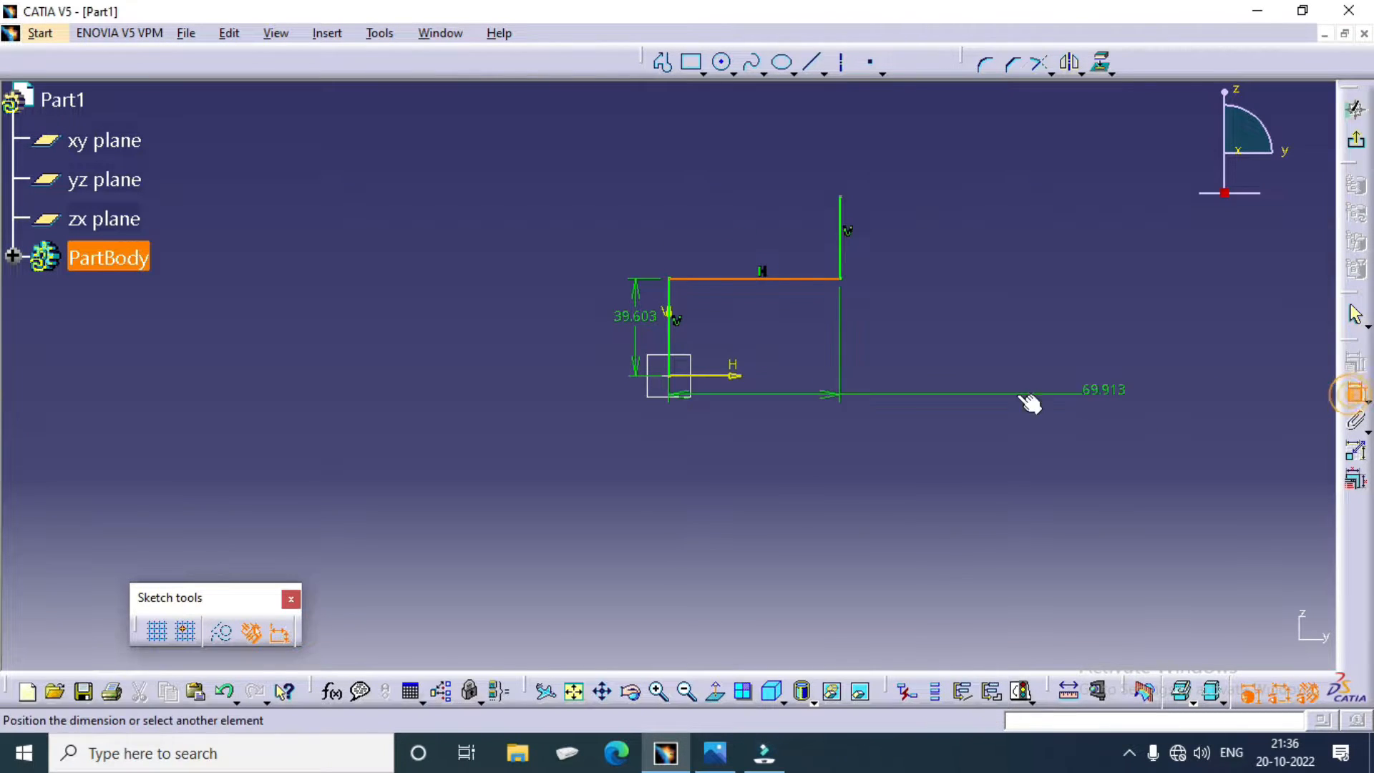
left_click(690, 309)
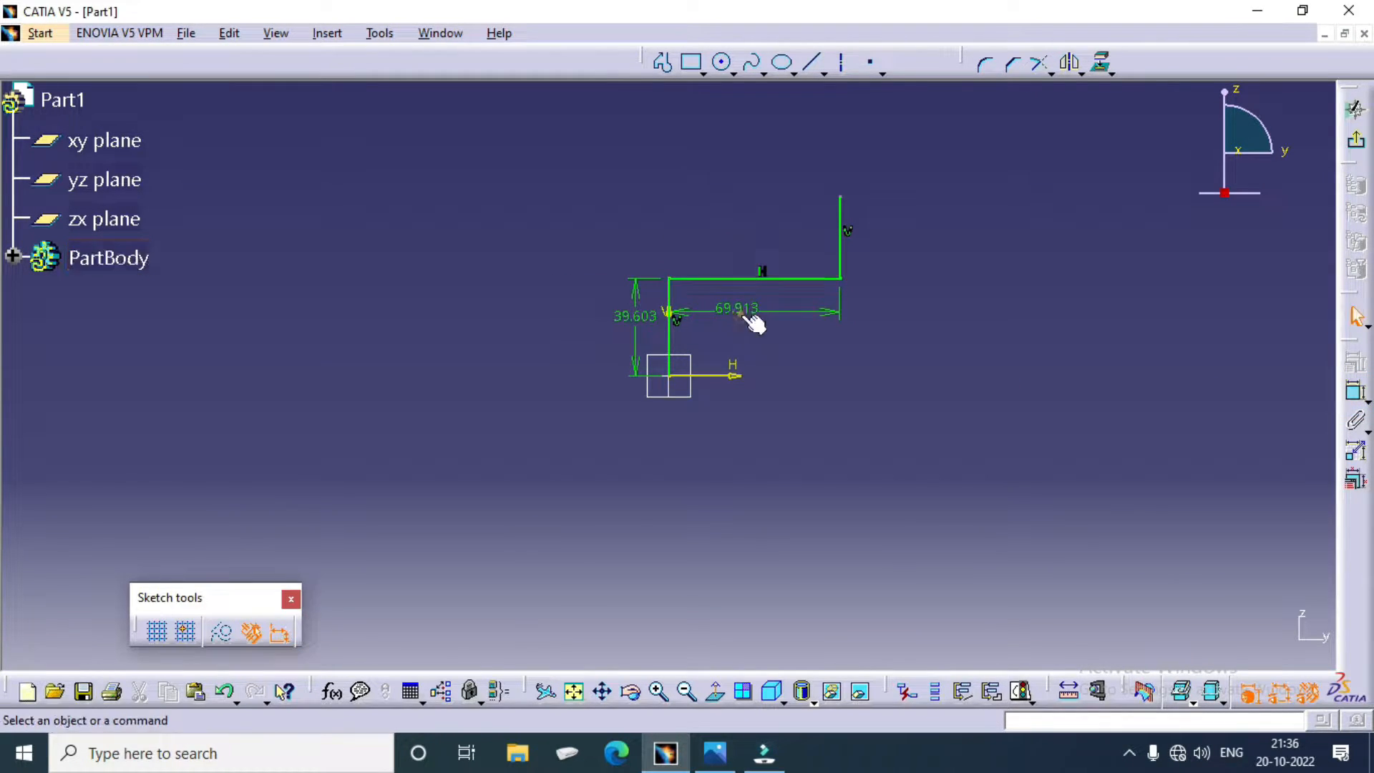
left_click(841, 240)
left_click(1356, 392)
left_click(905, 257)
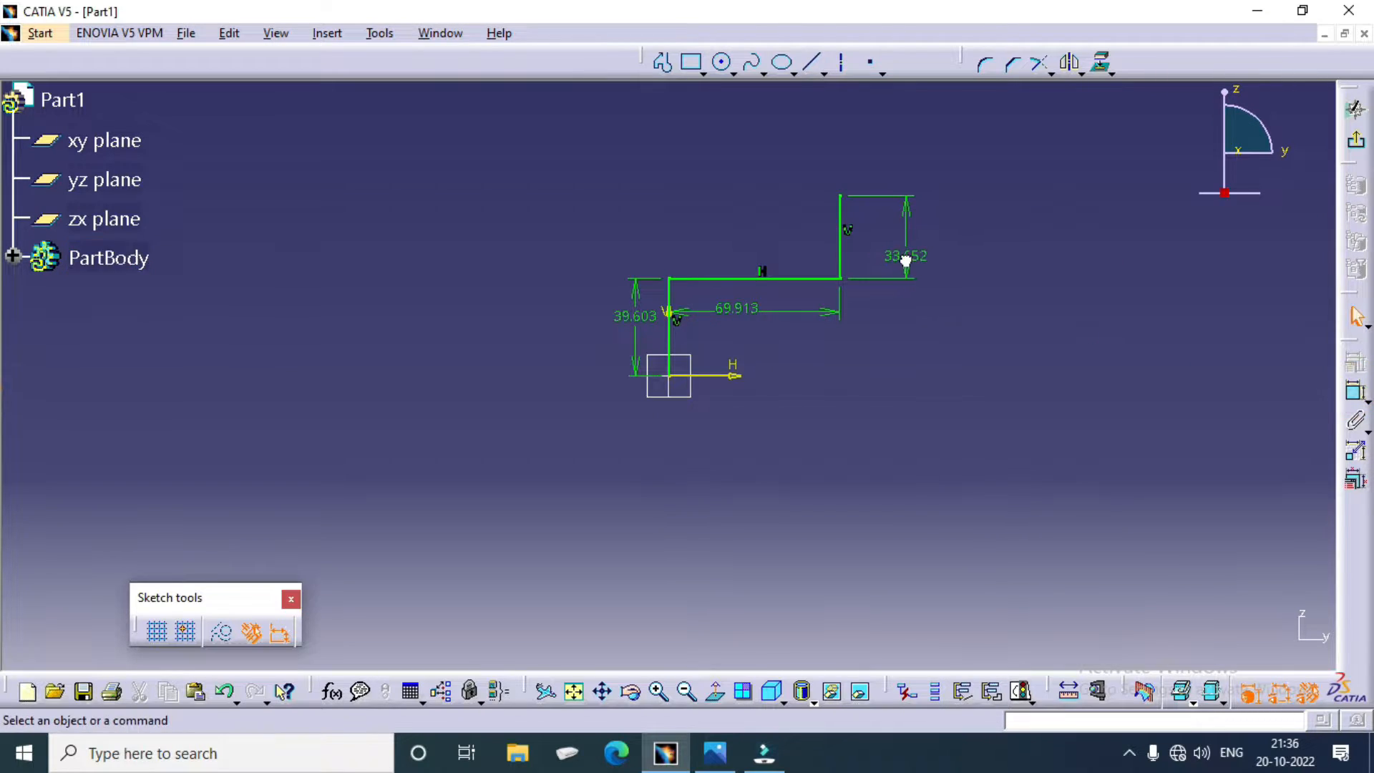
Step: Set the length of the vertical line from the origin to 50 mm and the adjoining horizontal line to 66 mm
double_click(652, 324)
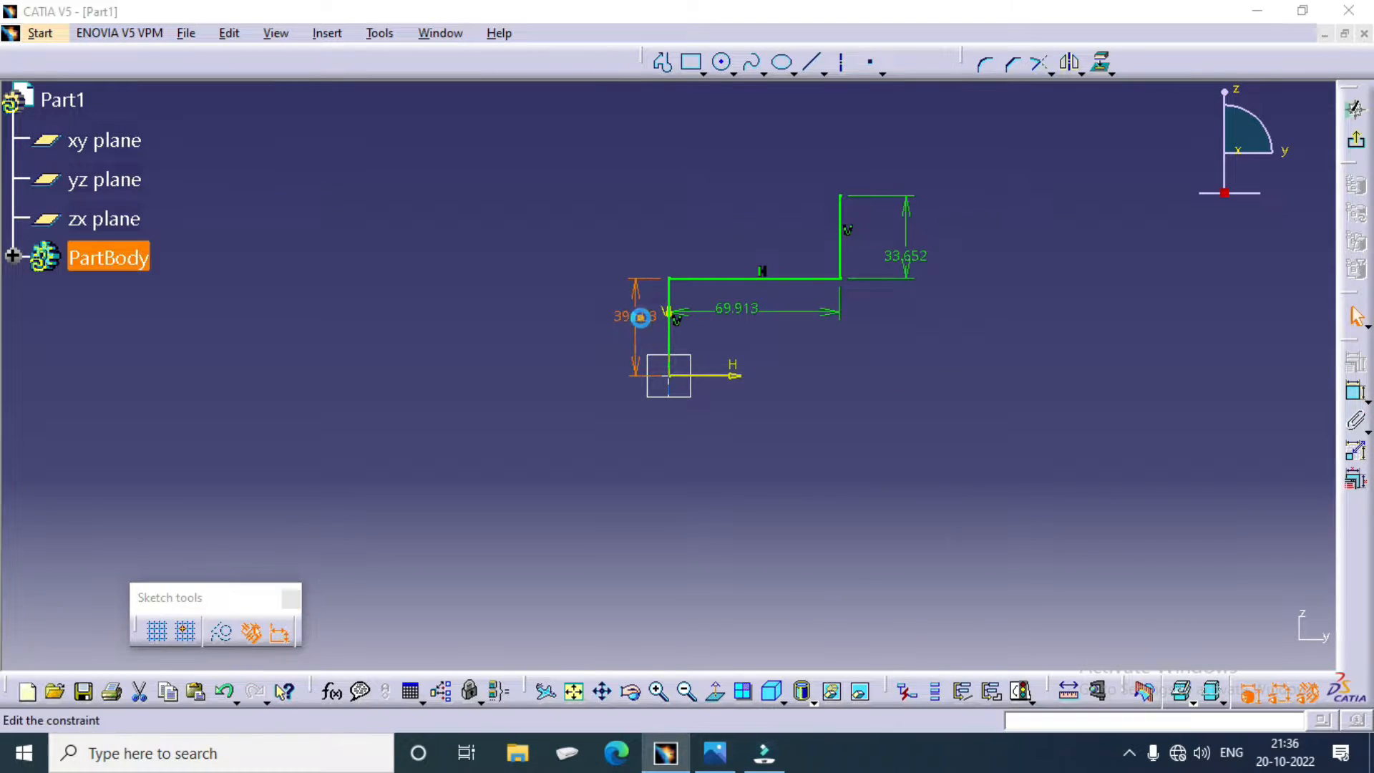
type("50mm")
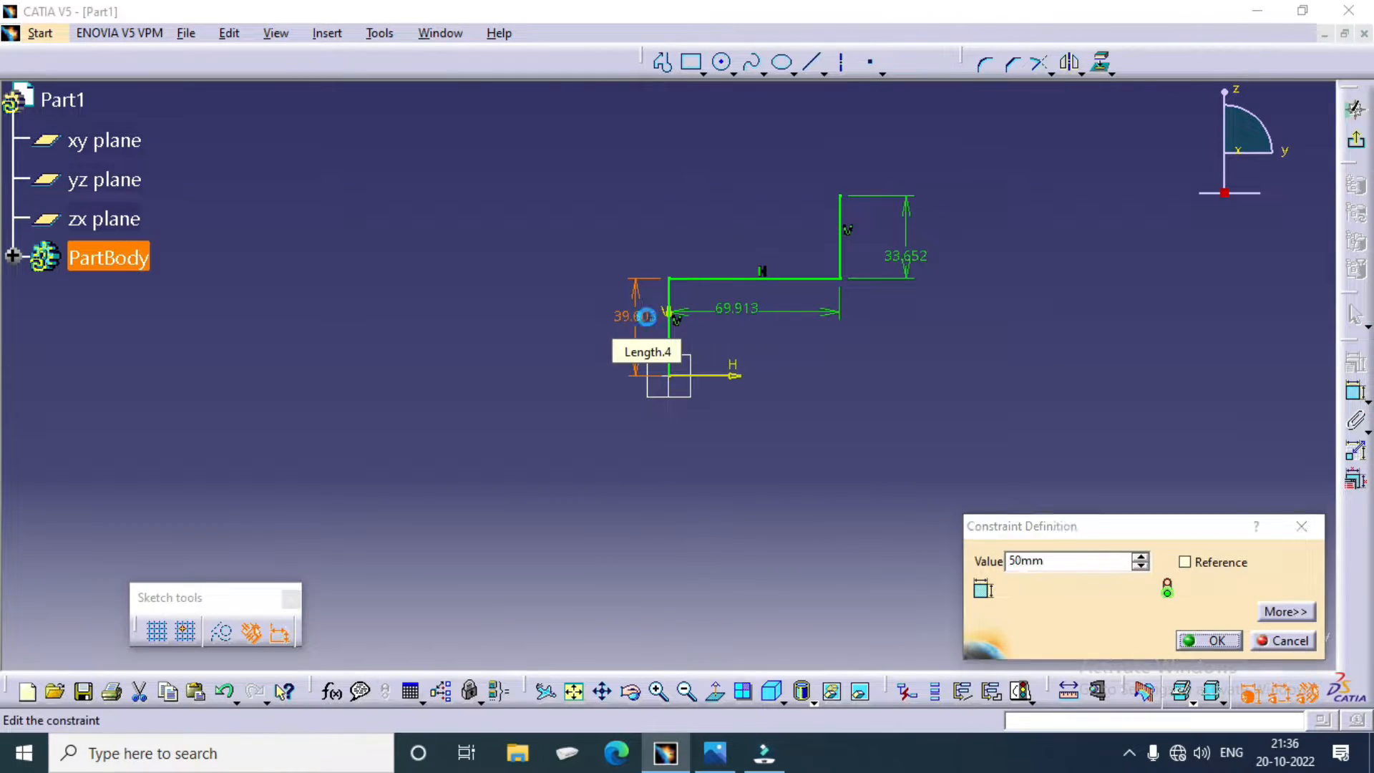
key("Return")
double_click(751, 289)
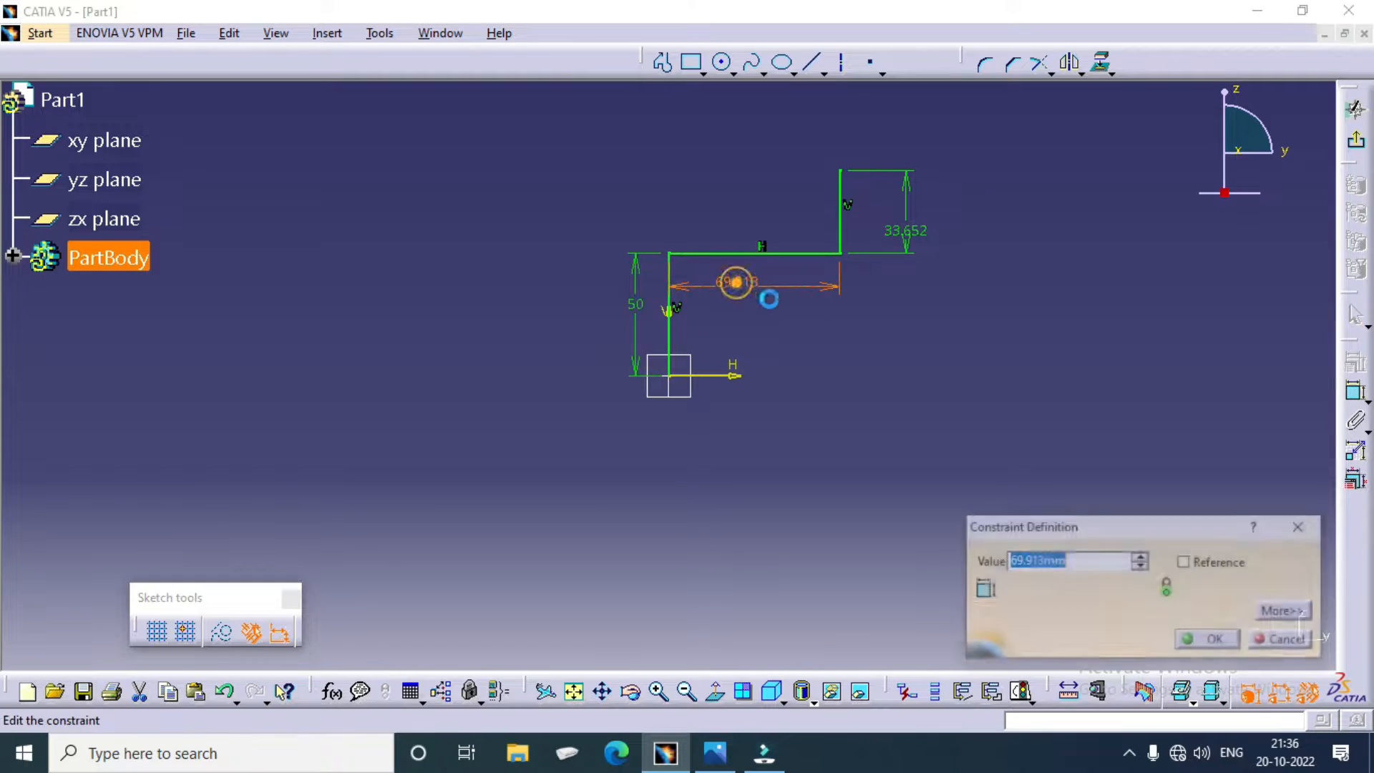
type("66")
key("Return")
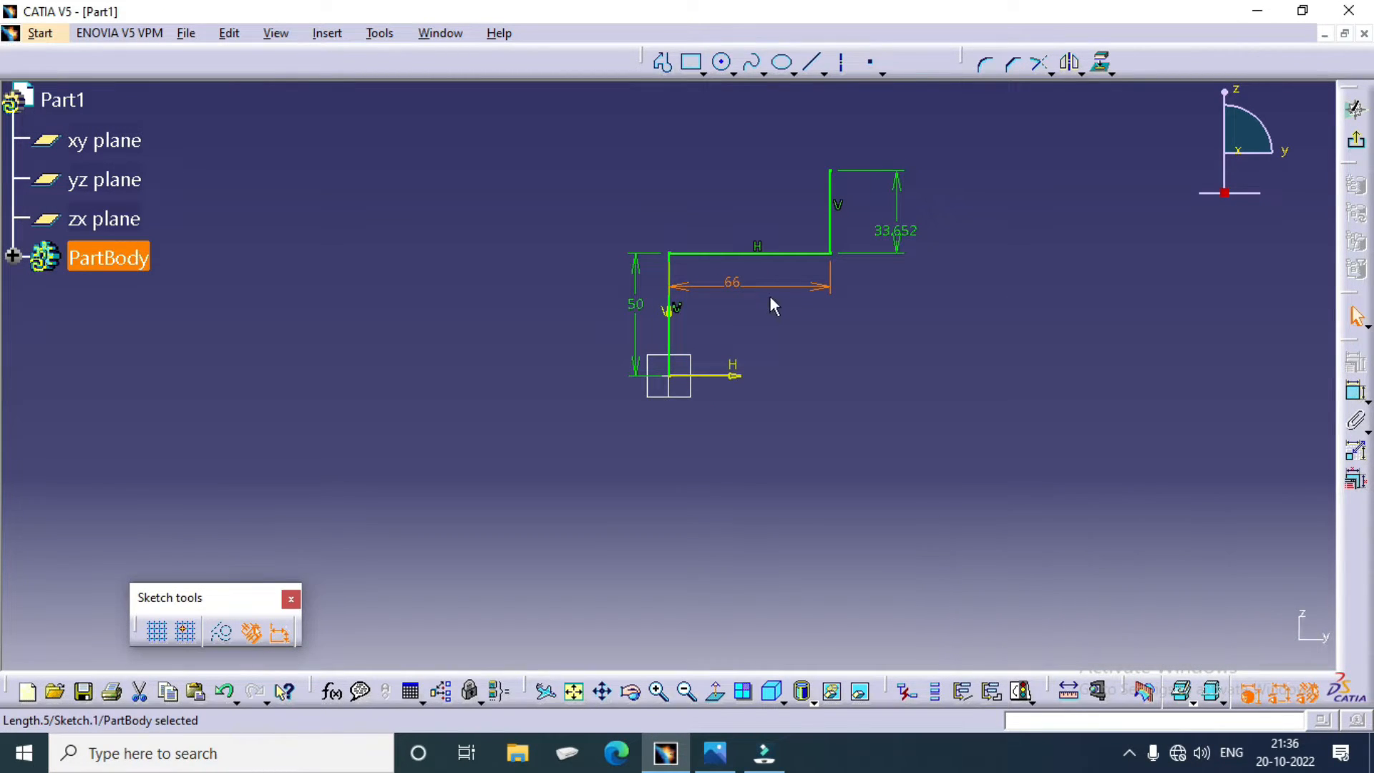
Step: Set the length of the short vertical line at the profile's right end to 28 mm
double_click(891, 230)
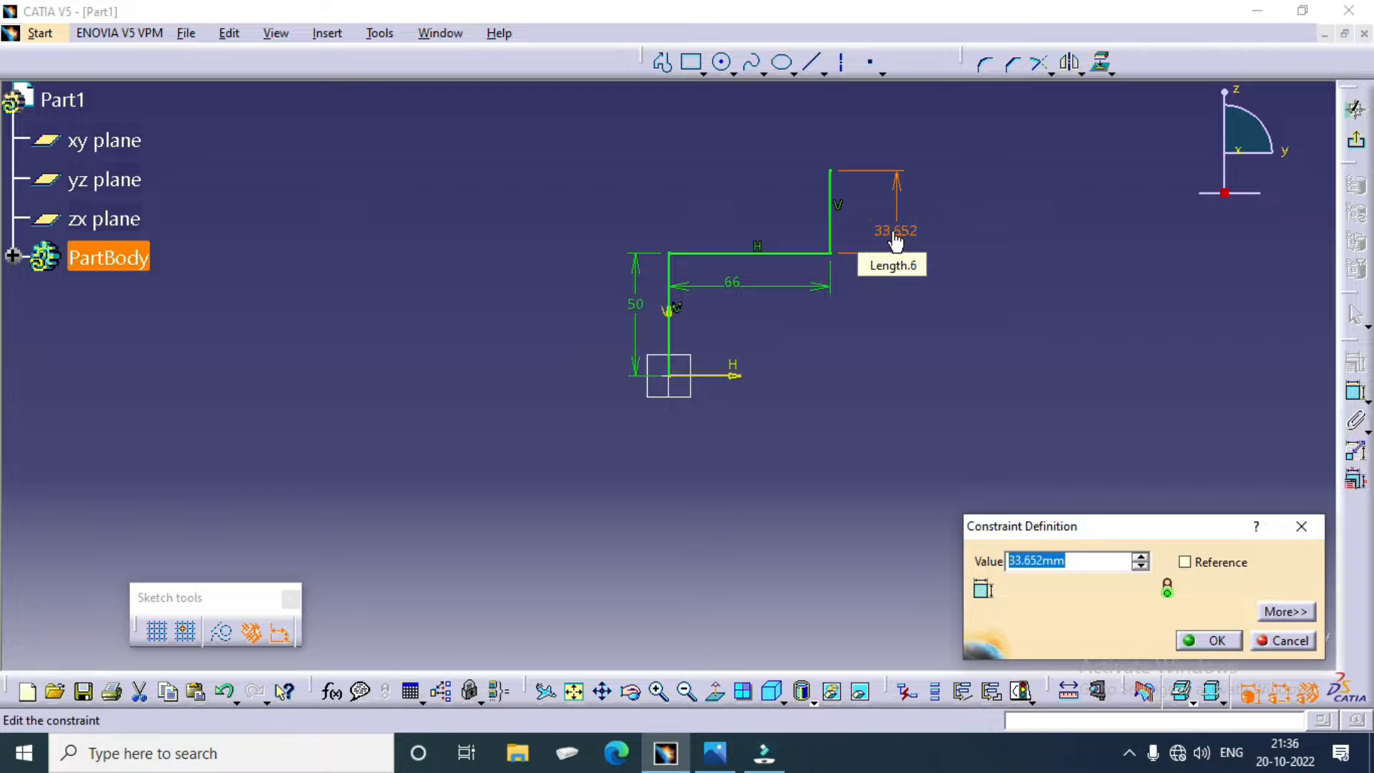
type("28")
key("Return")
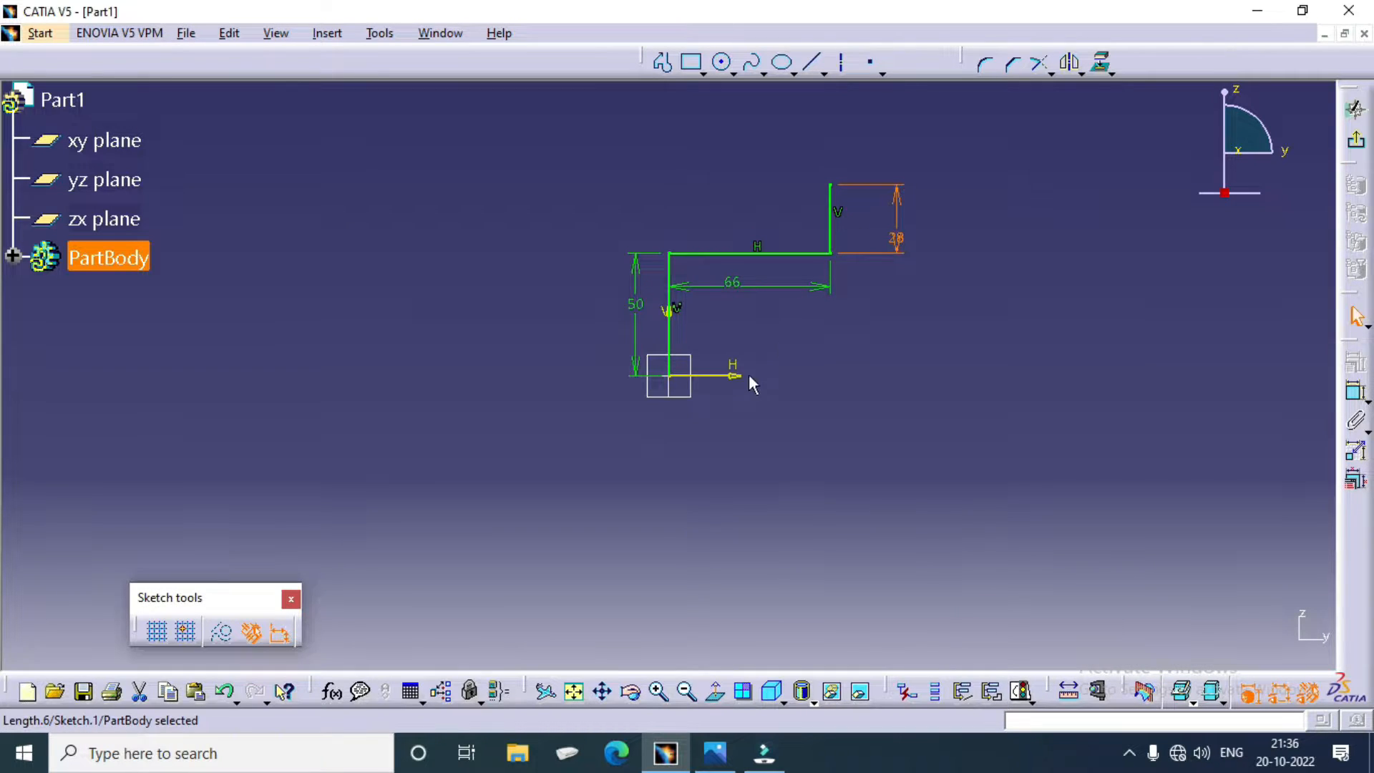
Step: Sketch a horizontal line about 105 mm long from the origin along the H axis
mouse_move(819, 319)
middle_mouse_down()
mouse_move(803, 561)
mouse_move(818, 546)
middle_mouse_up()
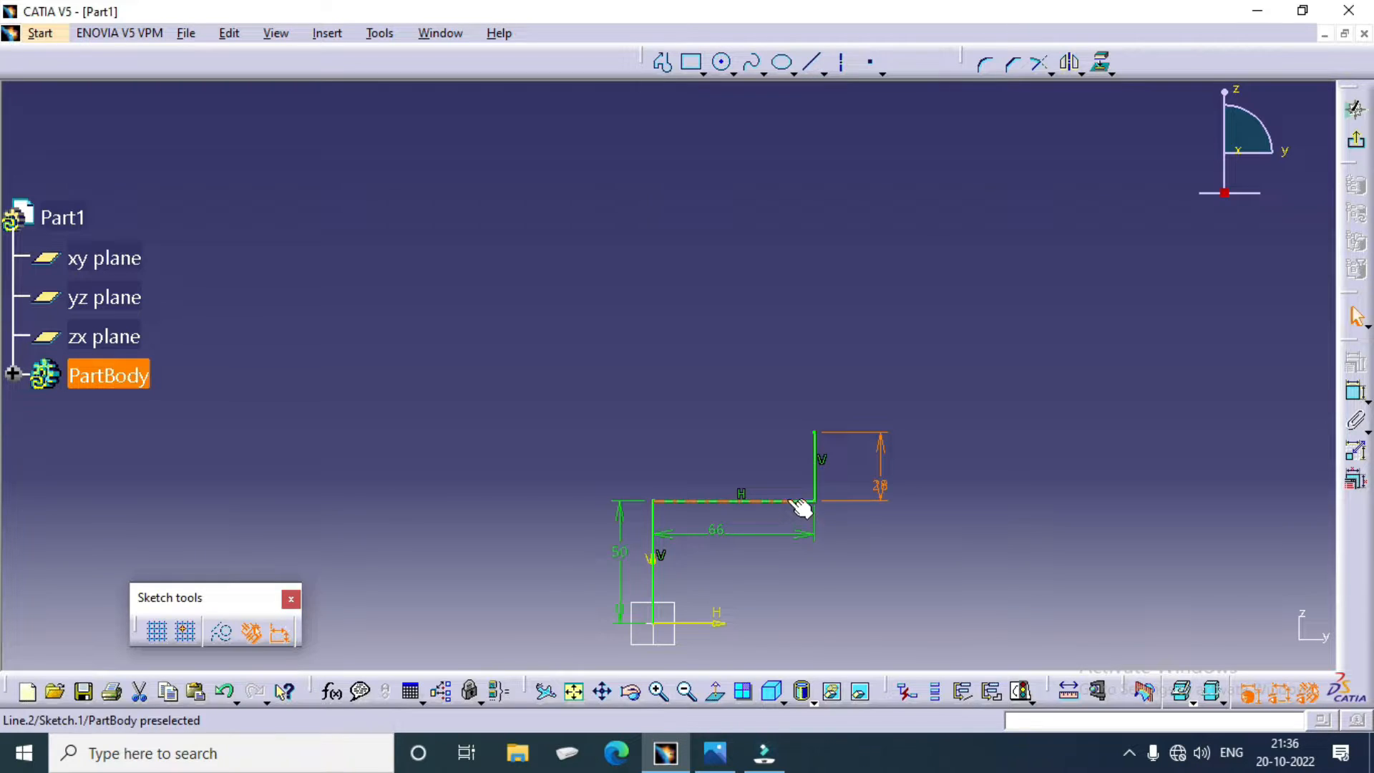
left_click(801, 508)
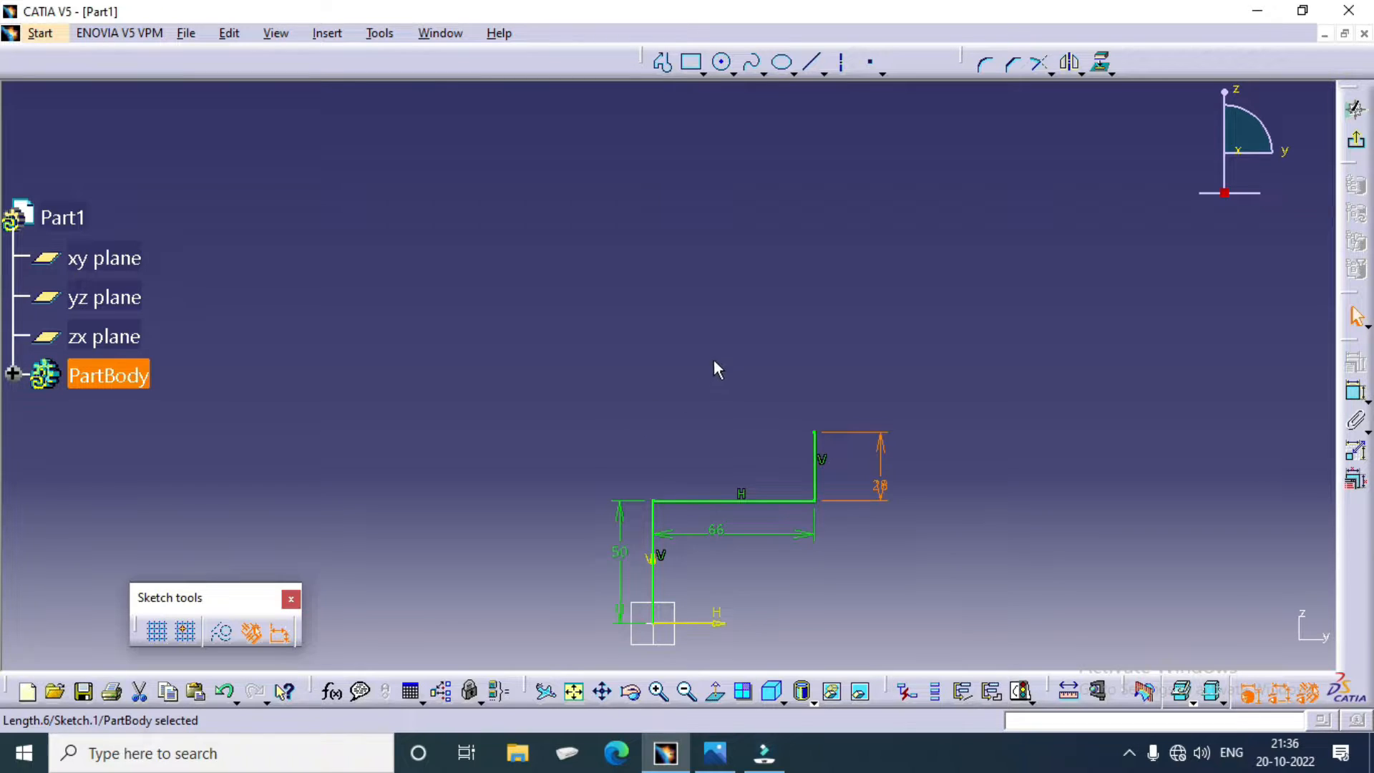
left_click(810, 62)
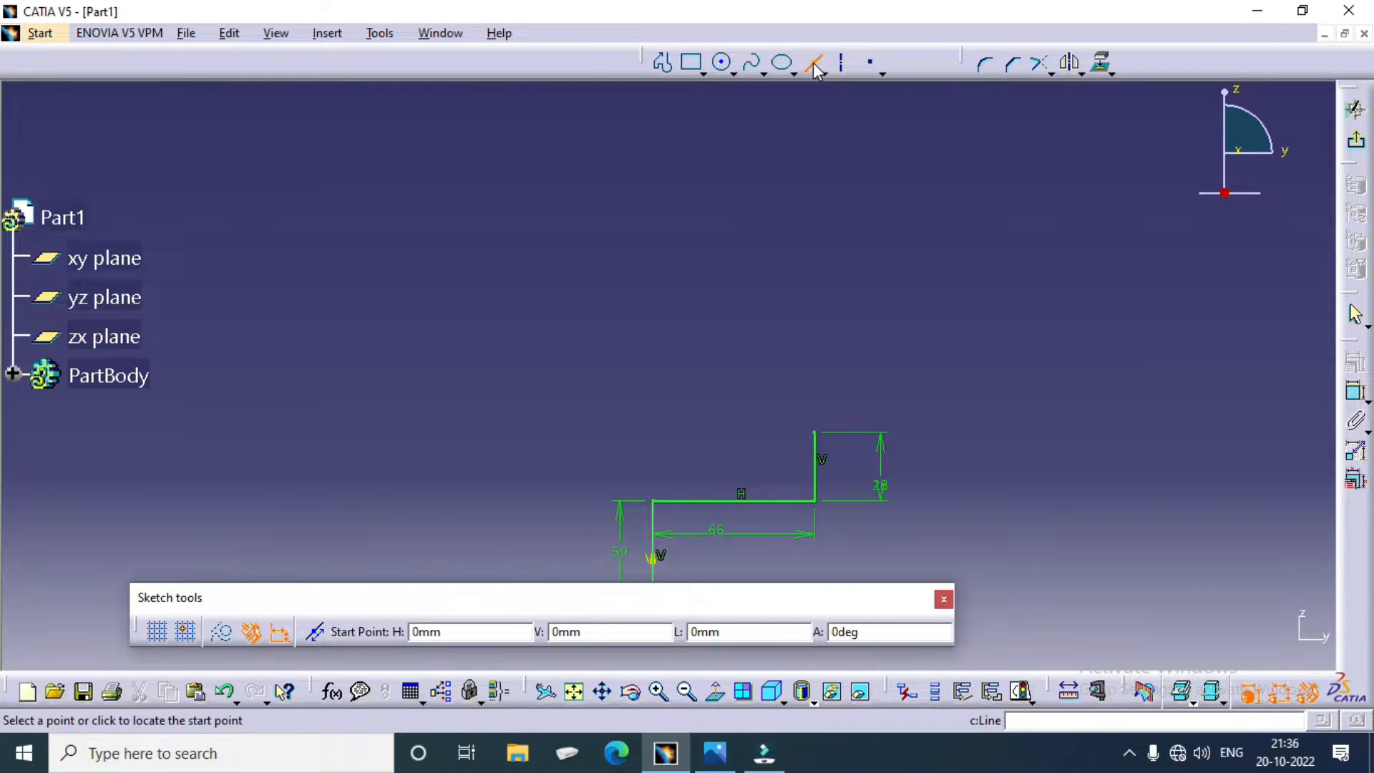
middle_click_drag(737, 505, 745, 378)
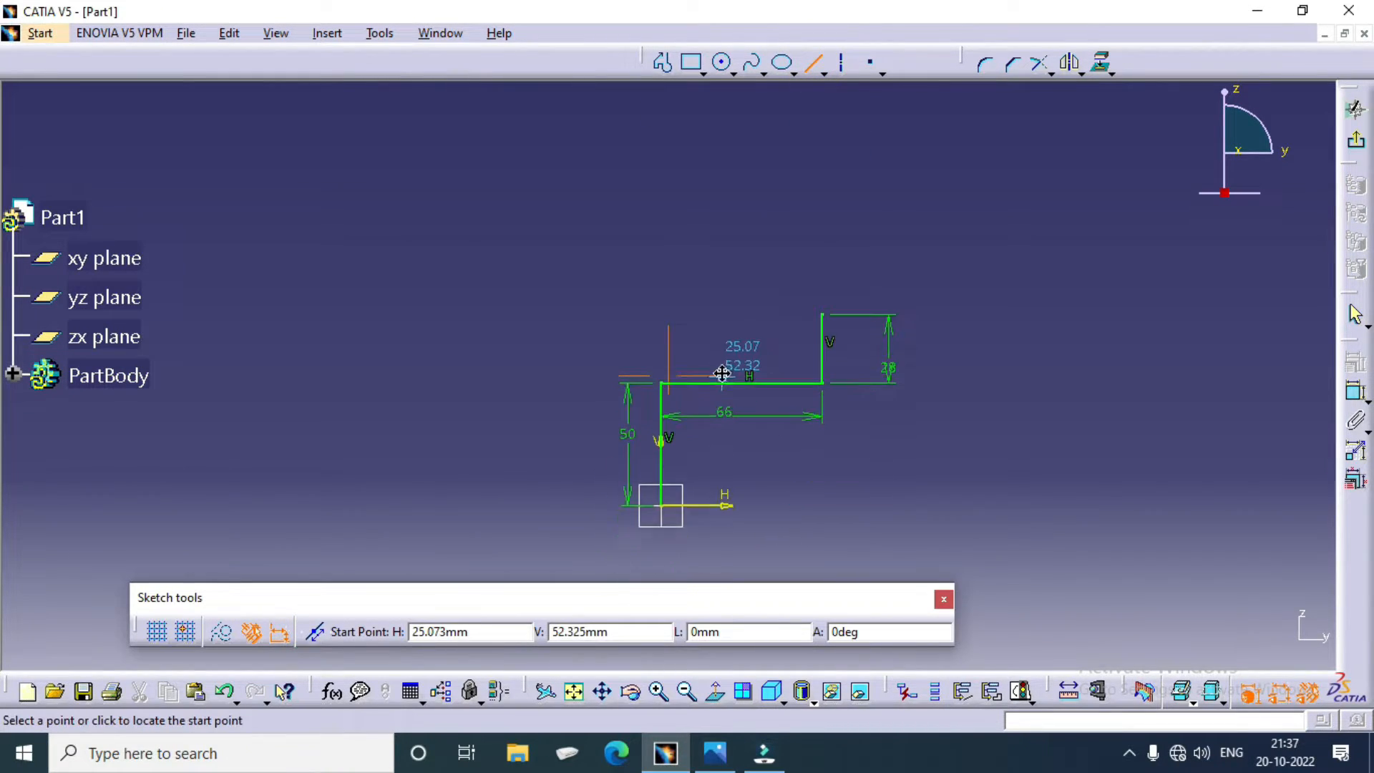
left_click(659, 497)
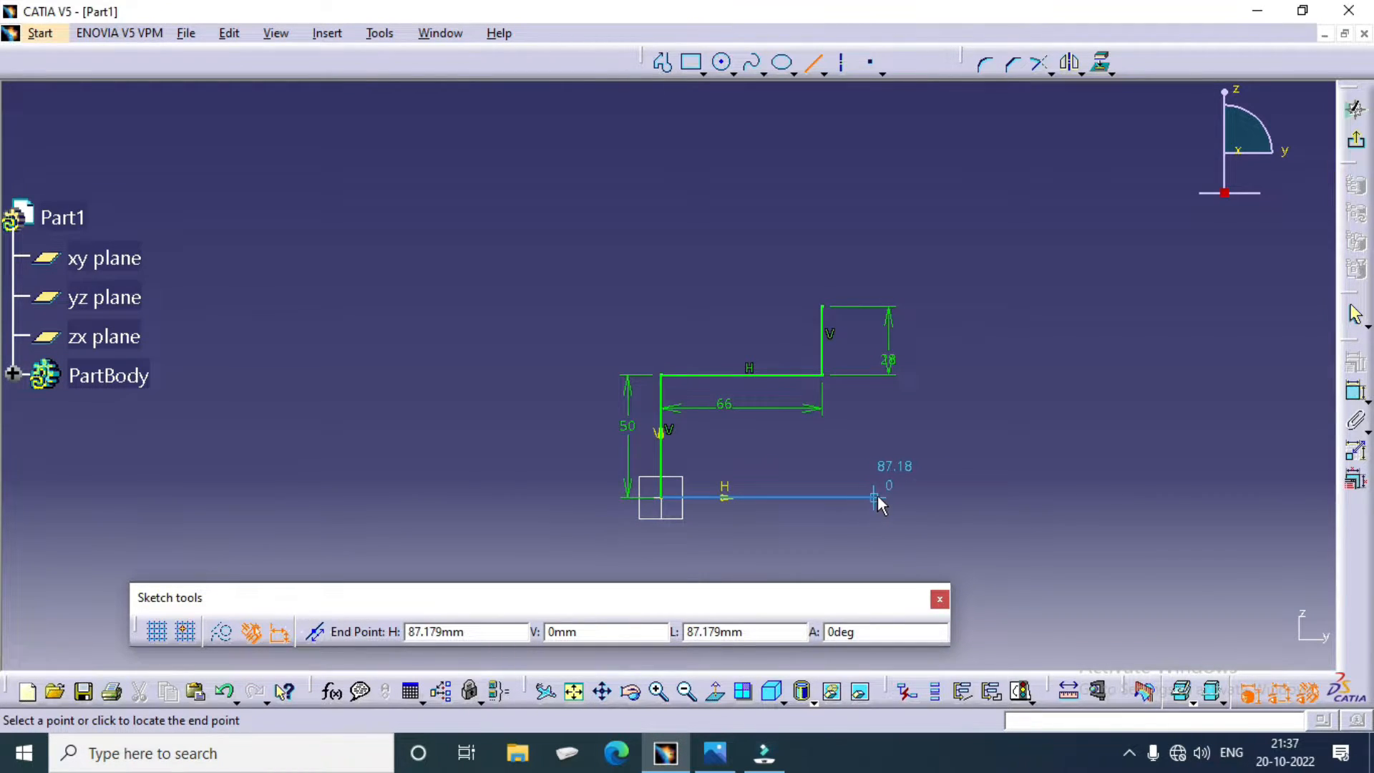
left_click(919, 496)
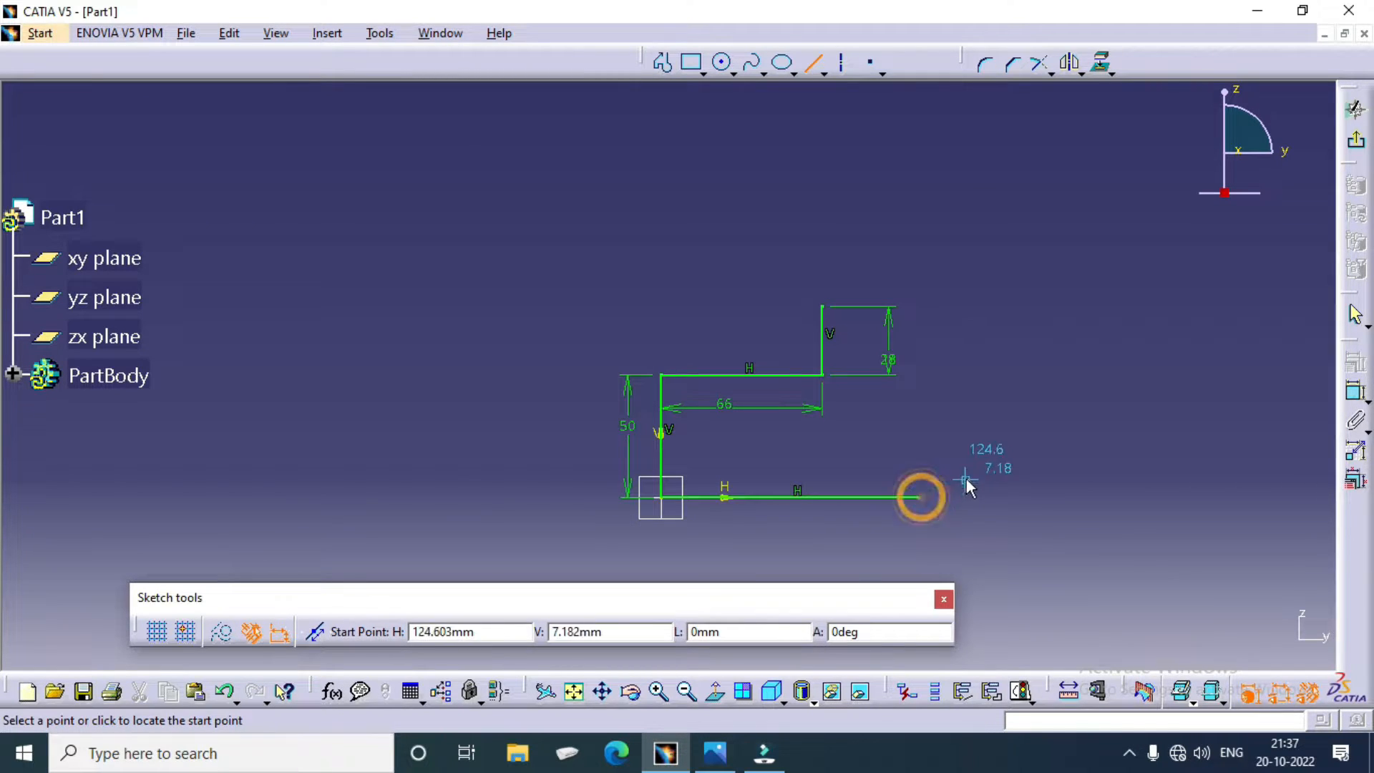
Step: Offset the horizontal line on the H axis upward by about 193 mm, above the stepped profile
left_click(844, 499)
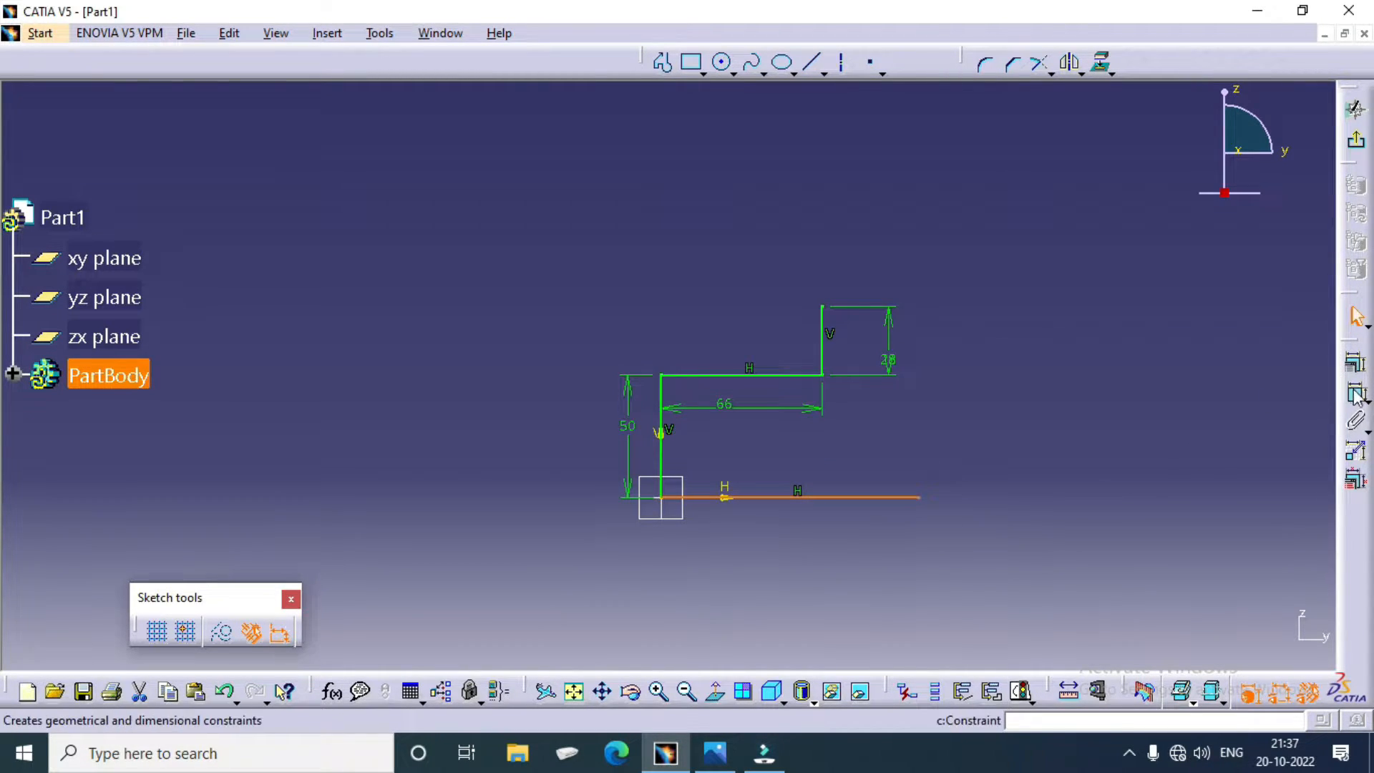
left_click(1052, 73)
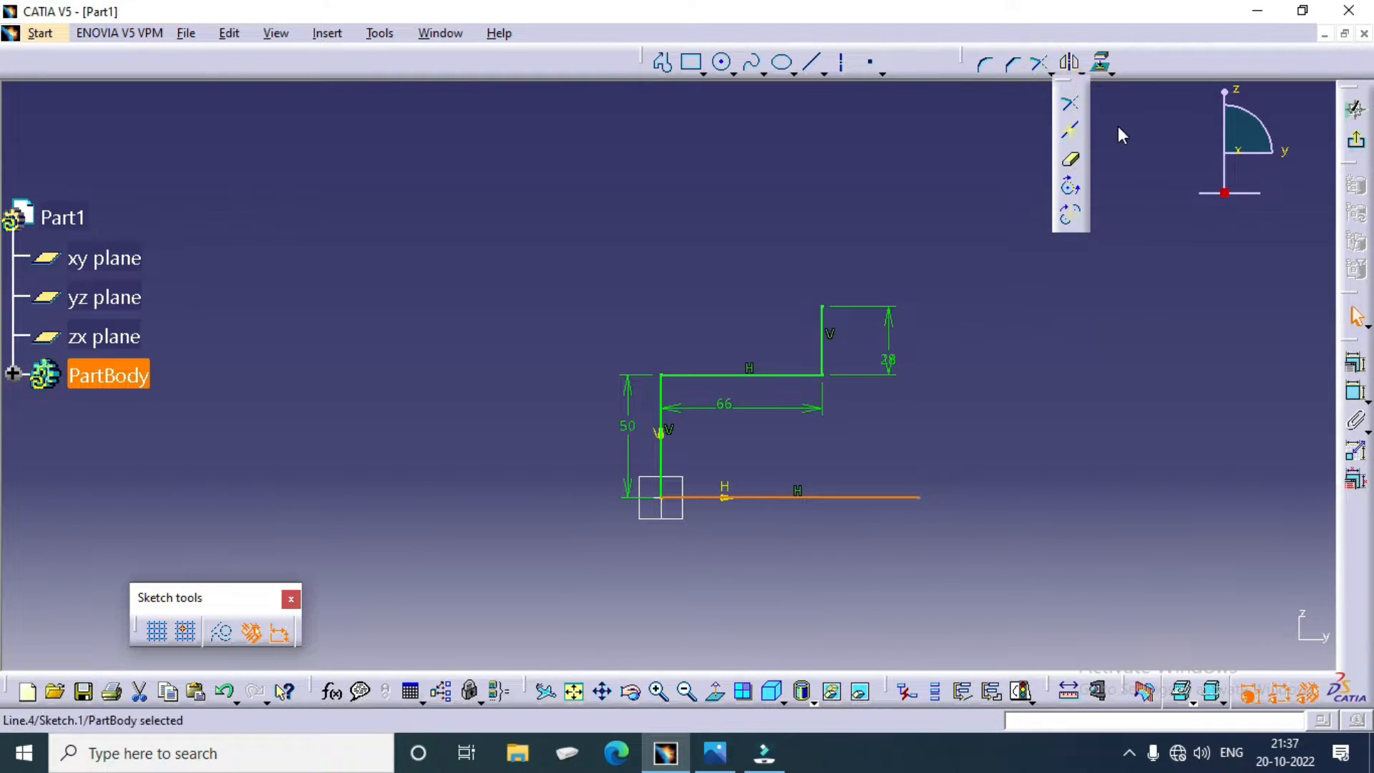
left_click(1082, 74)
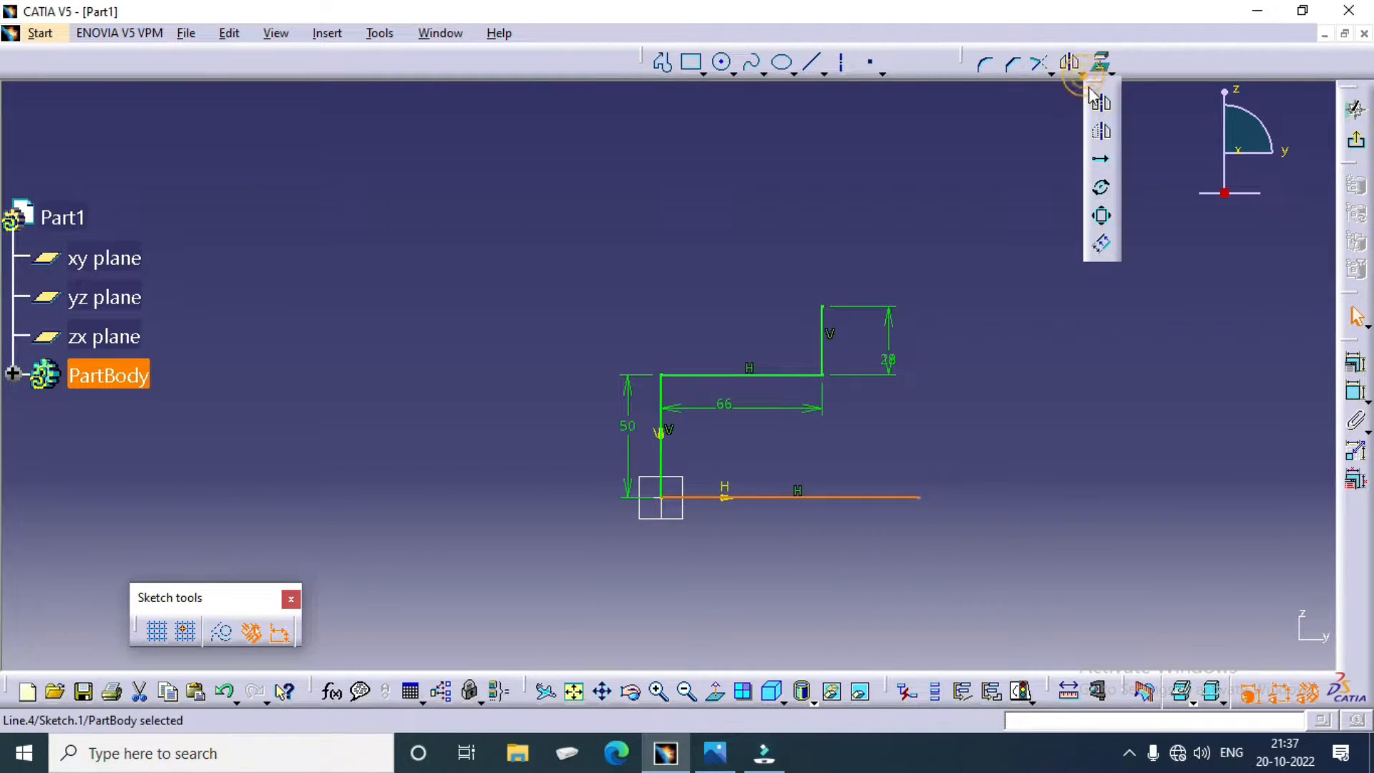
left_click(1100, 244)
middle_click_drag(743, 225, 743, 343)
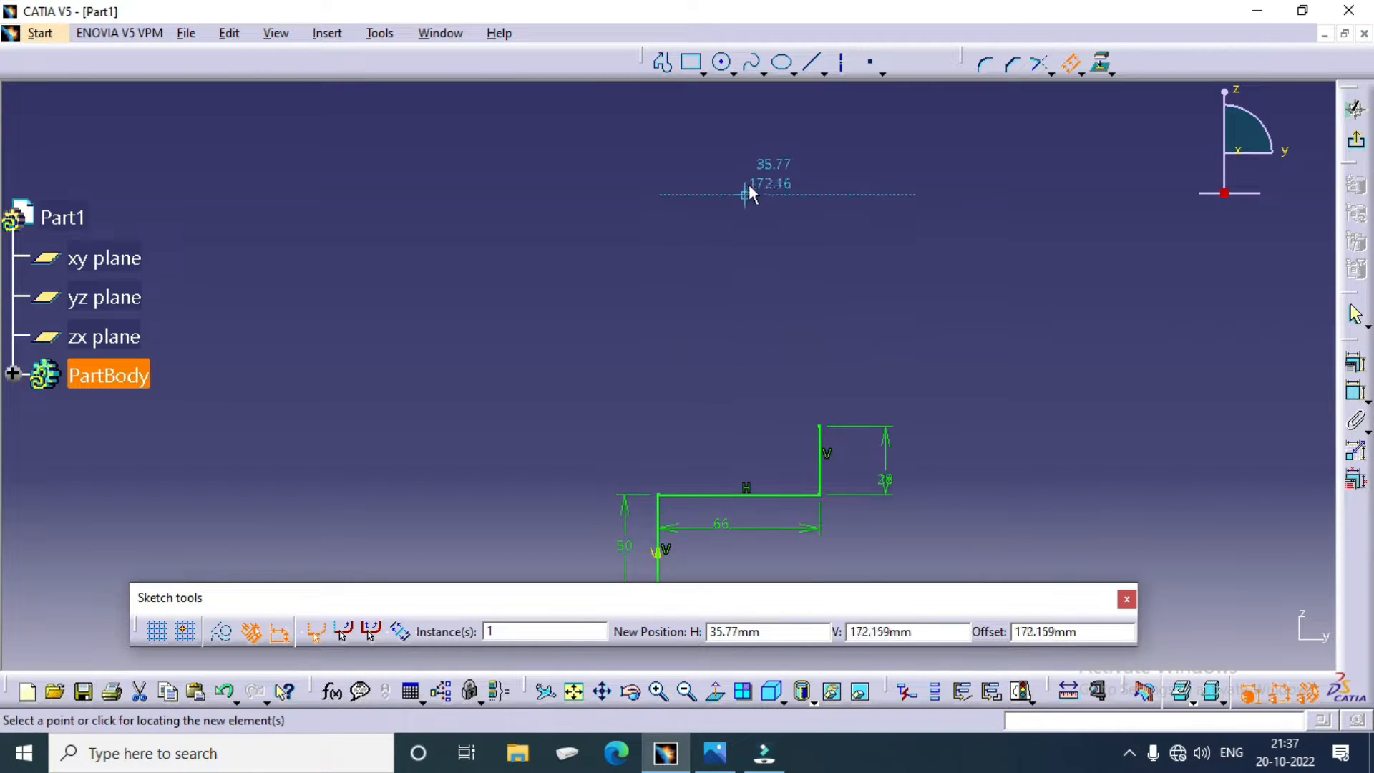
left_click(766, 143)
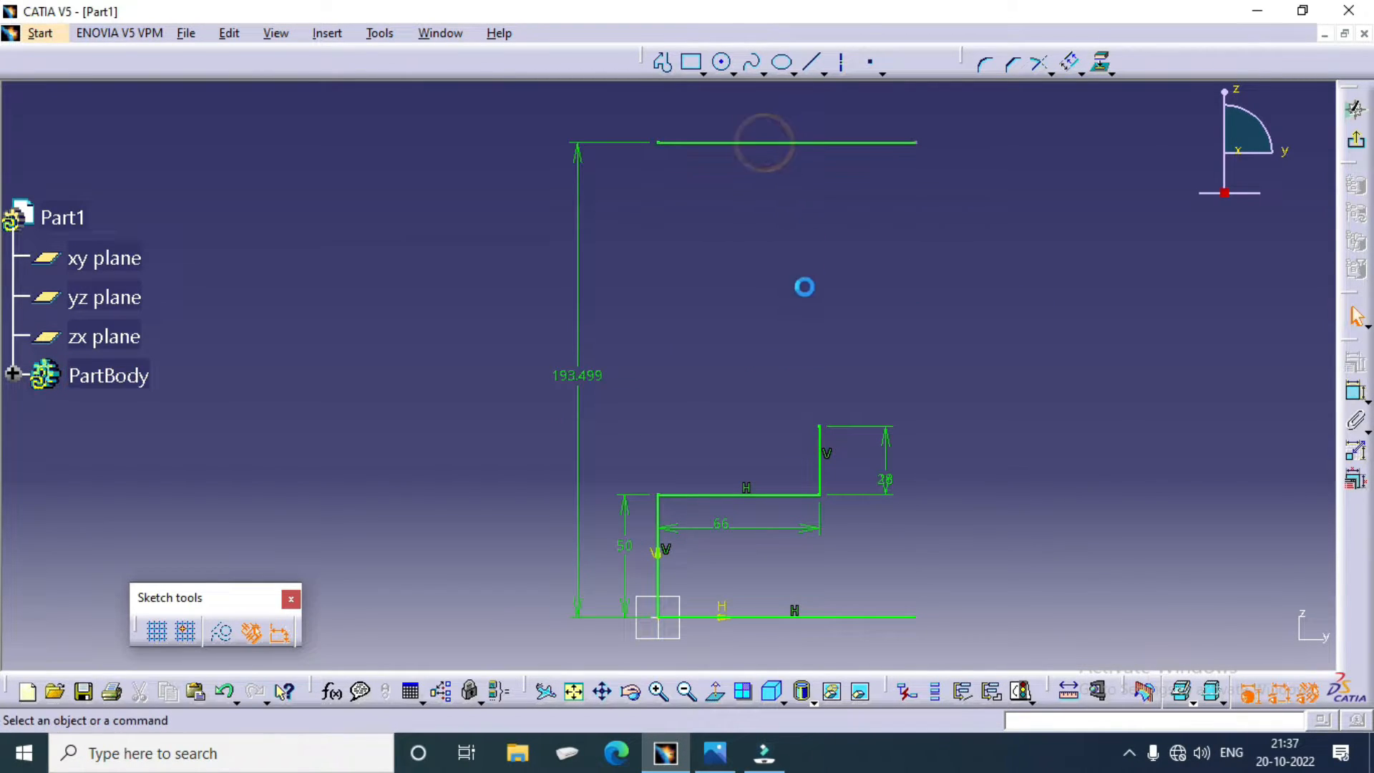
Step: Set the offset distance between the base line and its upper copy to 130 mm
left_click(585, 384)
double_click(585, 384)
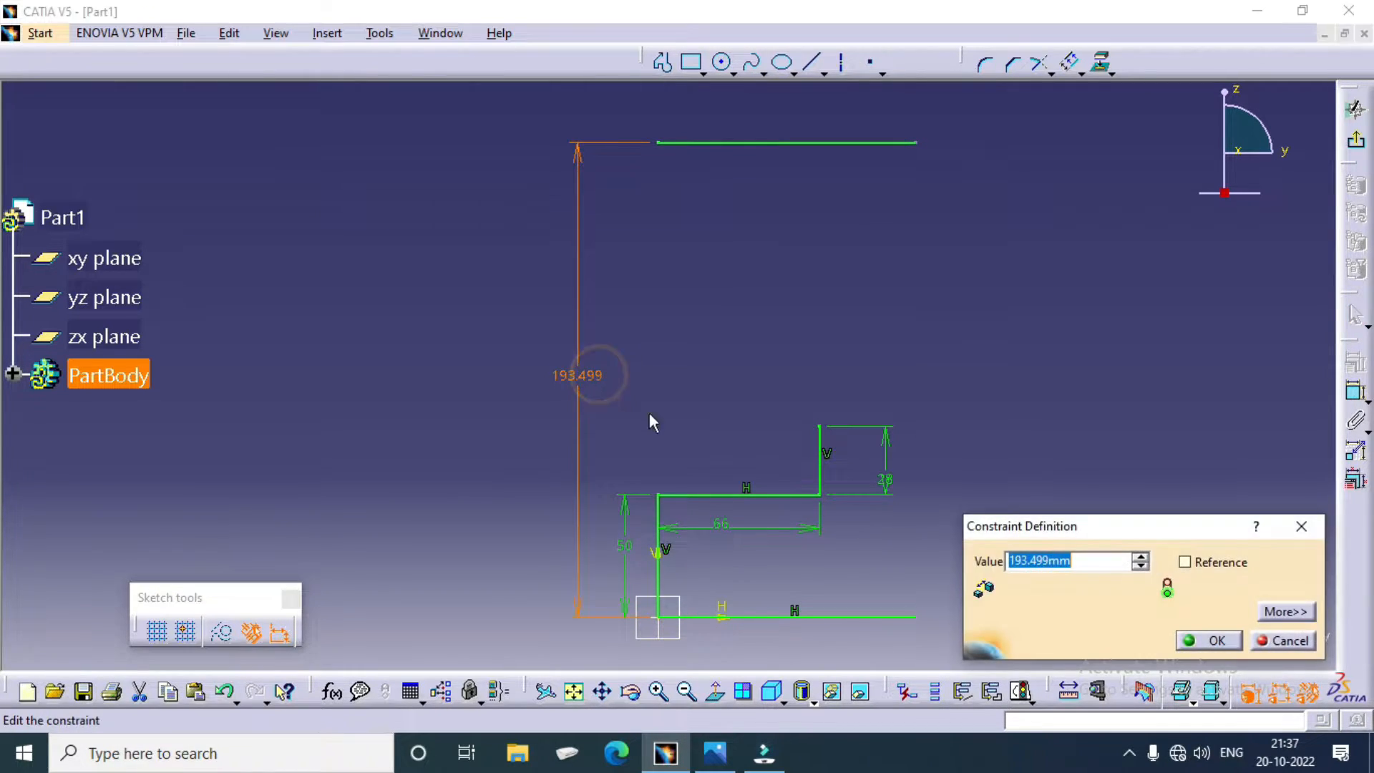
type("260/2")
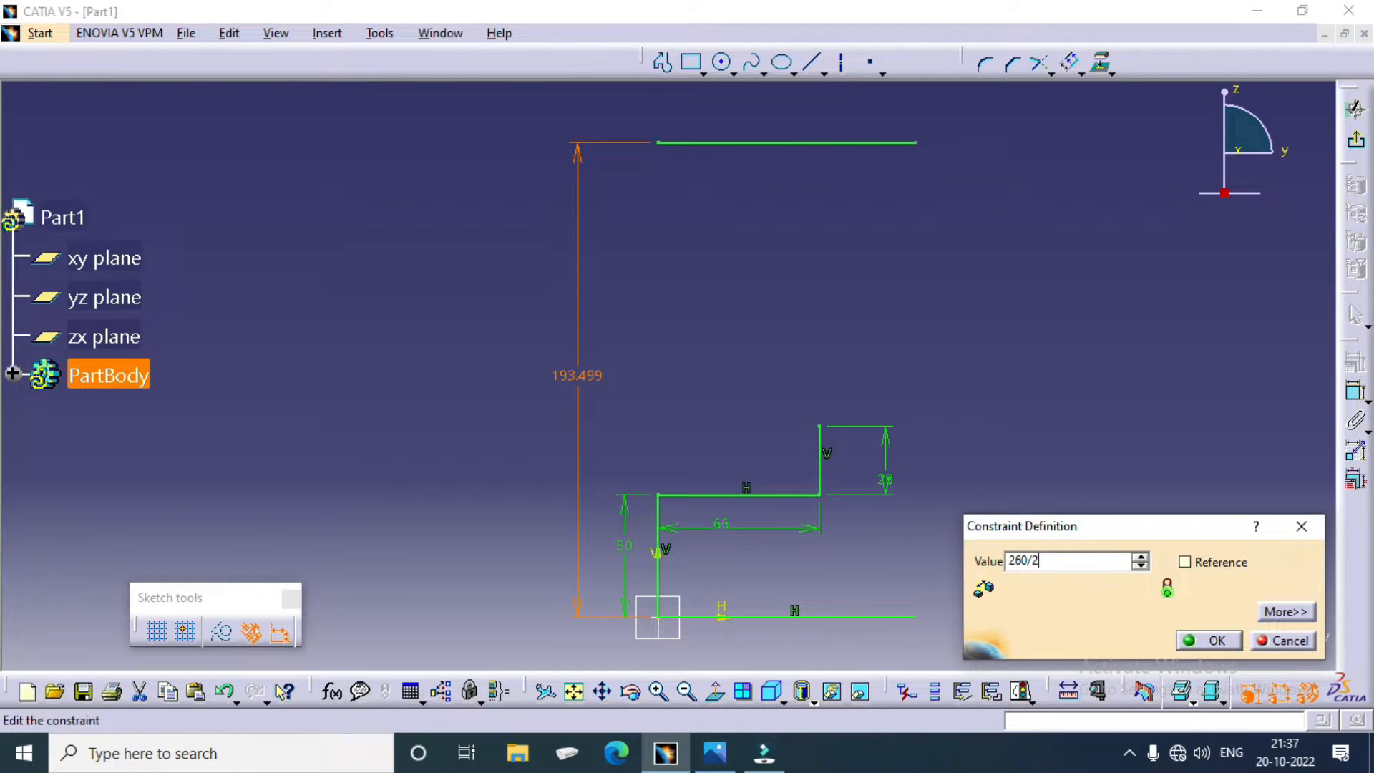
key("Return")
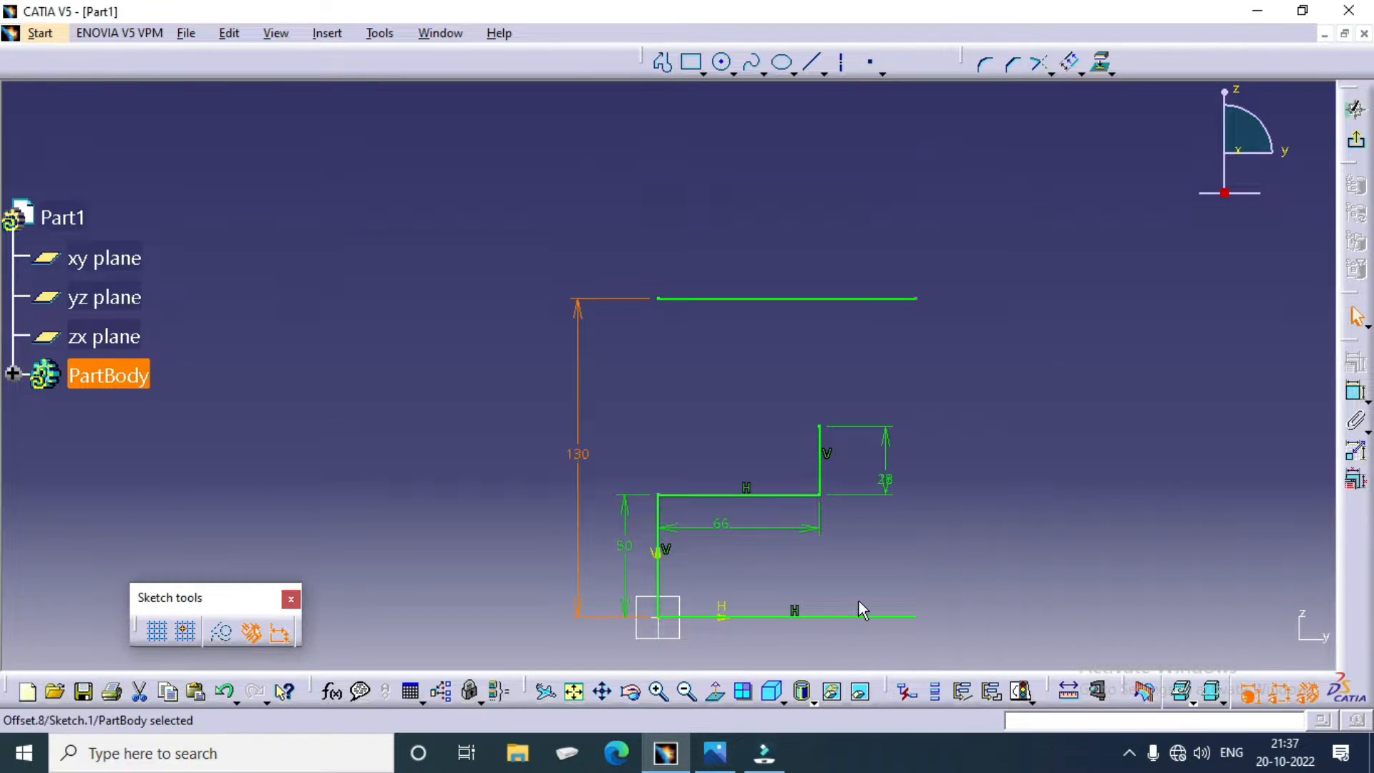
Step: Check the pulley drawing in the image viewer, and in CATIA set the upper line's offset distance to 520/2 mm
middle_click_drag(672, 429, 689, 401)
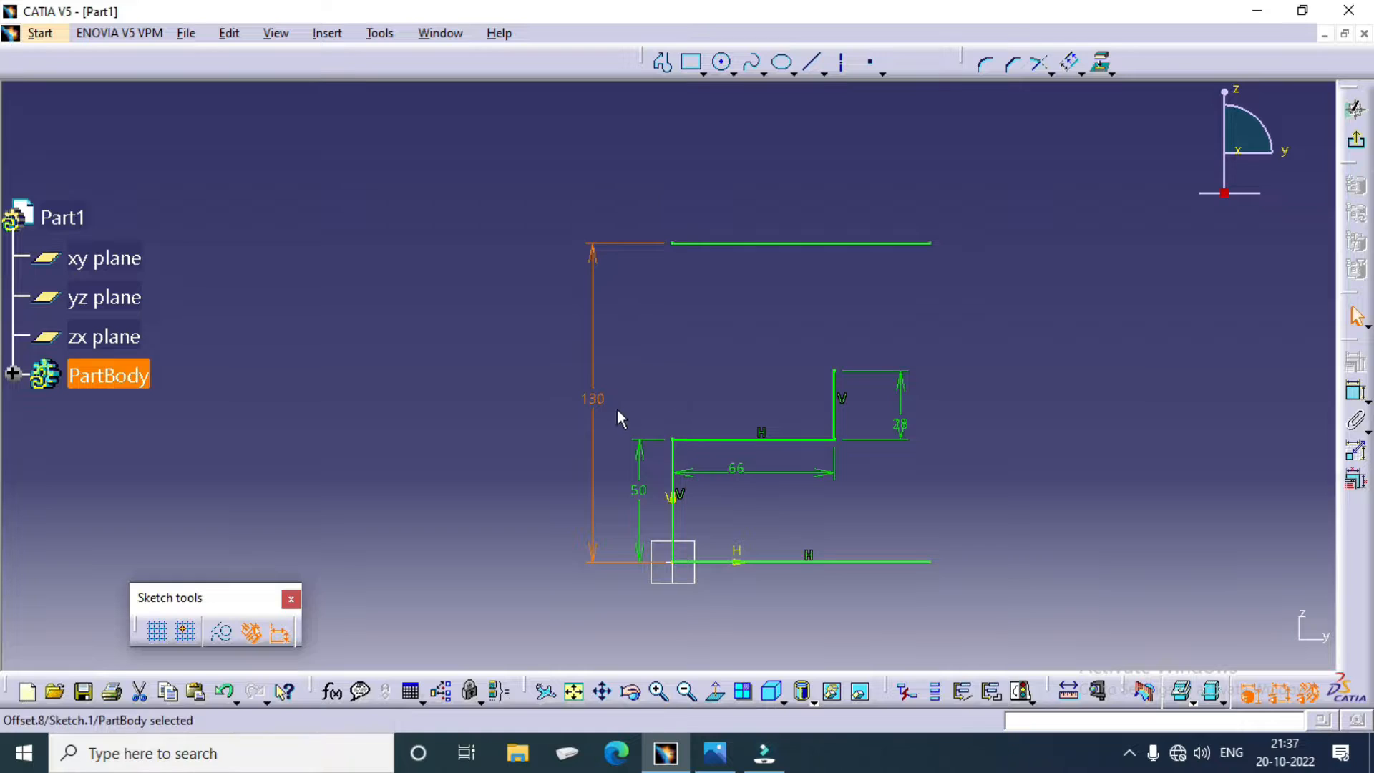
left_click(718, 760)
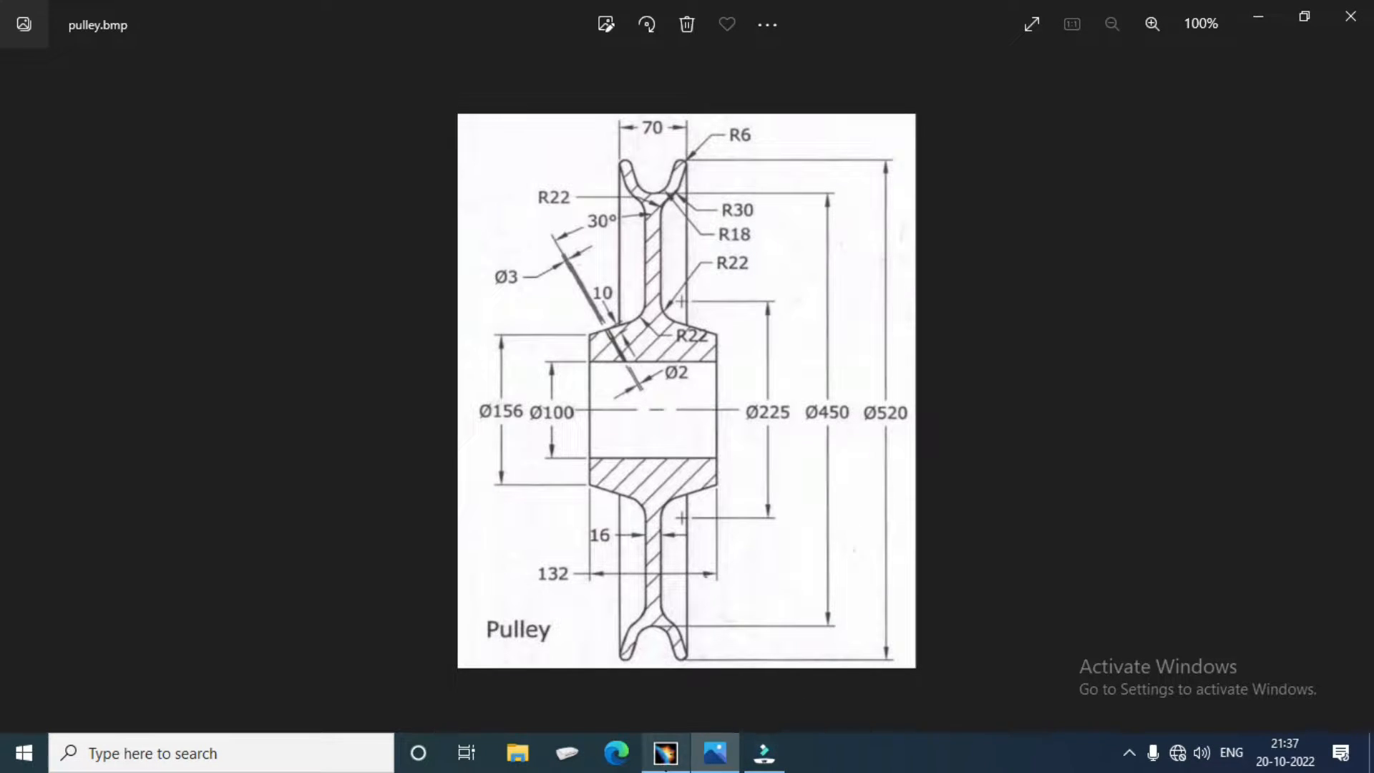
left_click(665, 753)
double_click(597, 403)
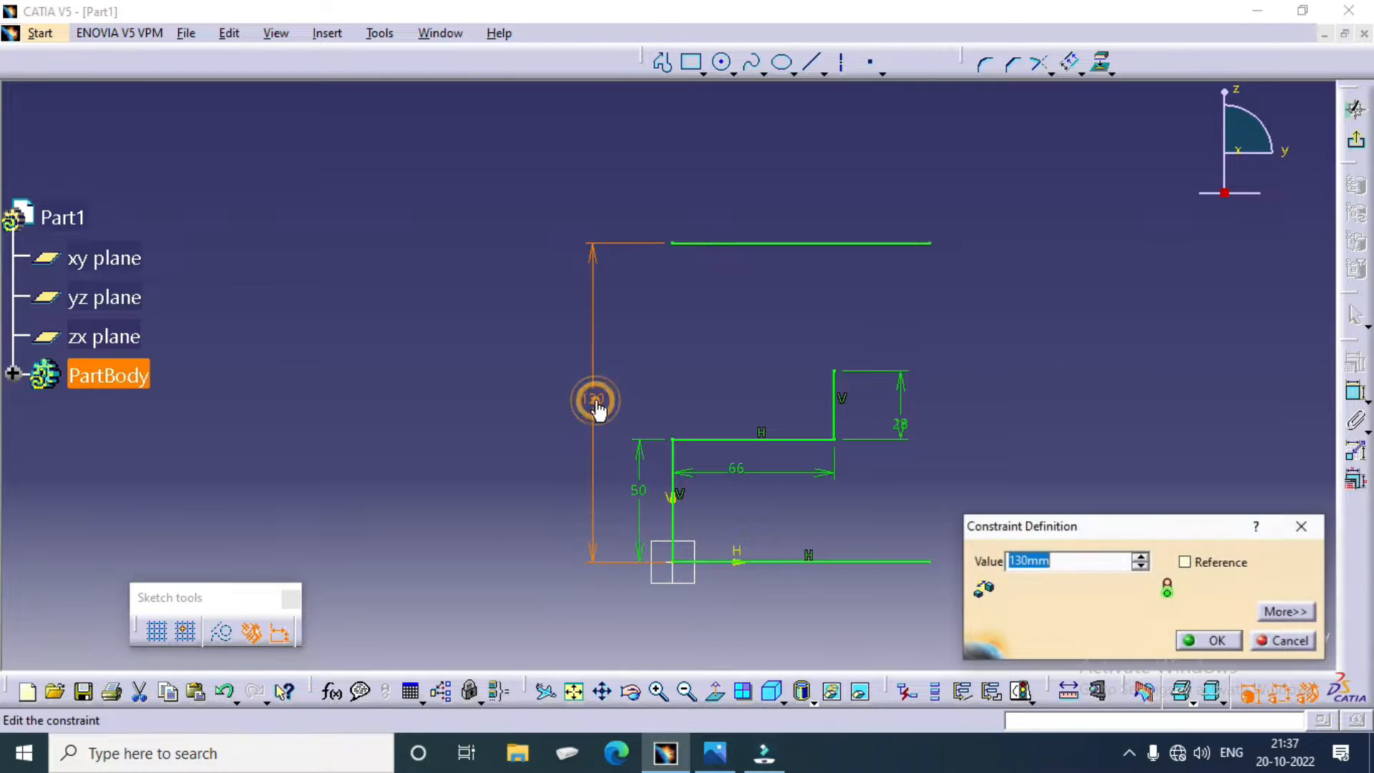
type("520")
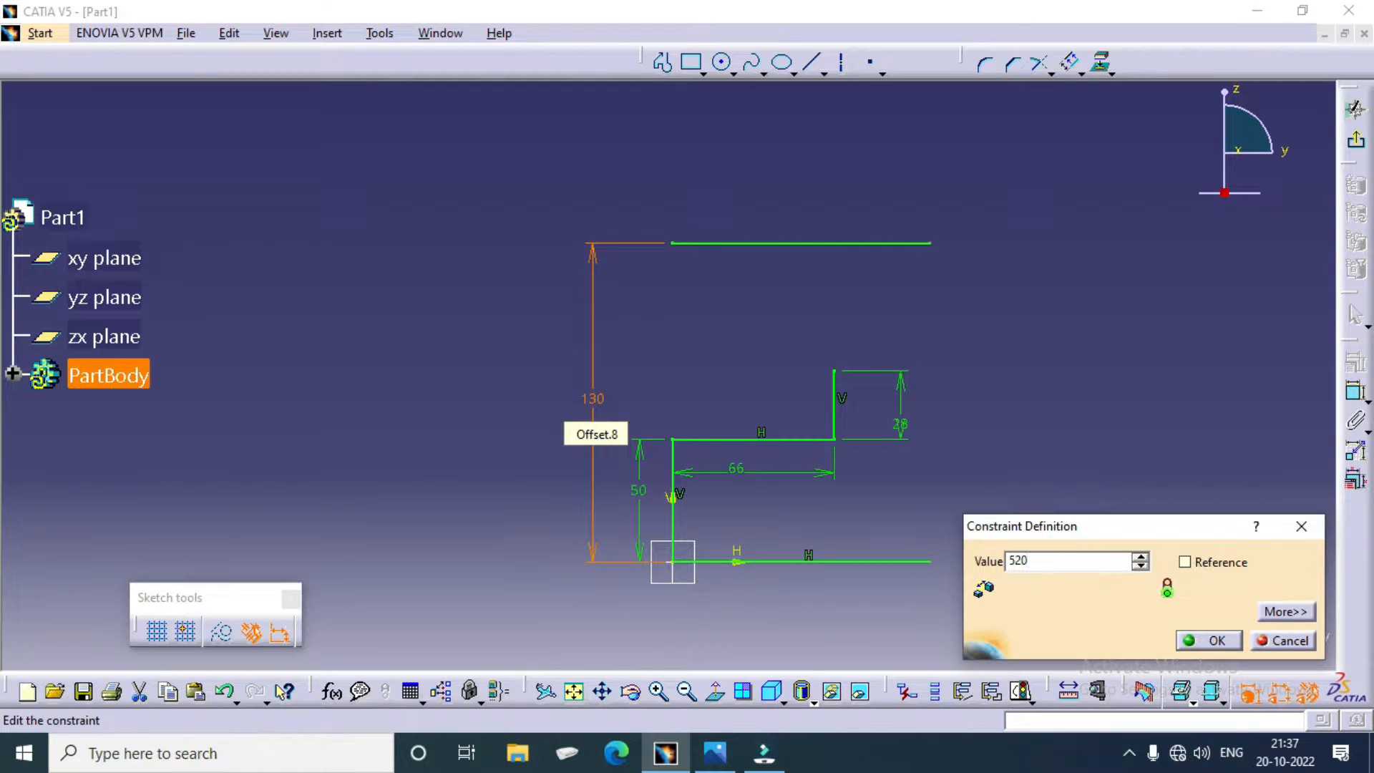
type("/2")
key("Return")
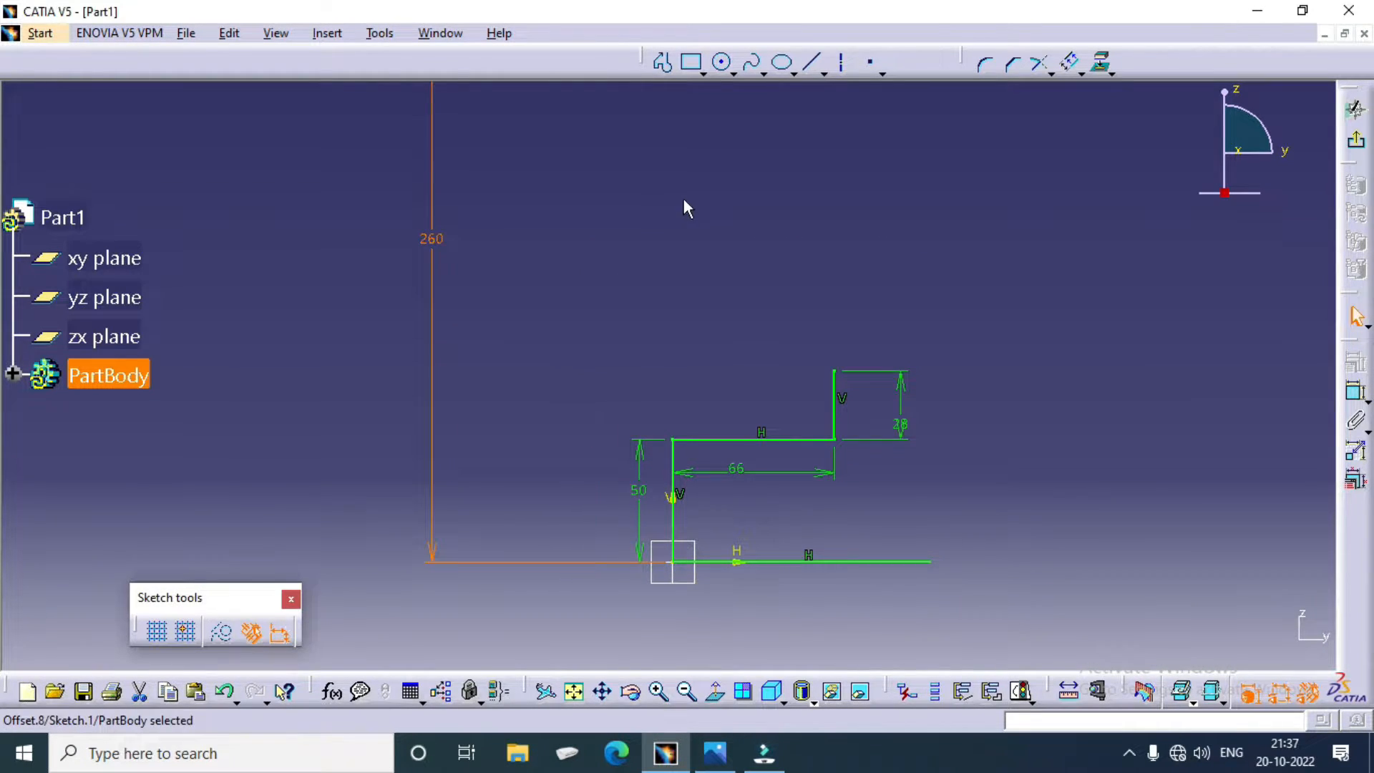
Step: Dimension the upper offset line's length and set it to 35 mm
mouse_move(714, 156)
middle_mouse_down()
mouse_move(693, 386)
mouse_move(745, 292)
mouse_move(746, 347)
mouse_move(749, 274)
middle_mouse_up()
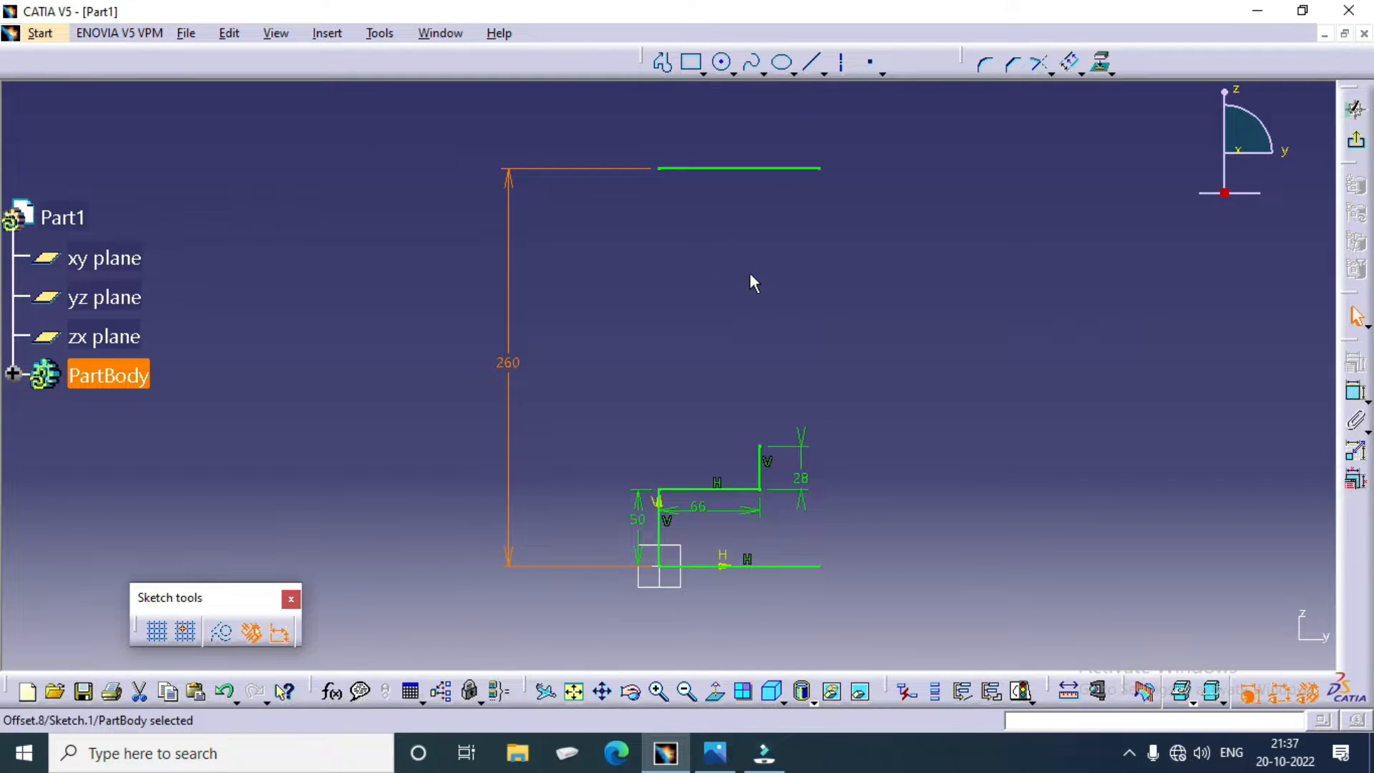
left_click(1355, 393)
left_click(737, 169)
left_click(736, 135)
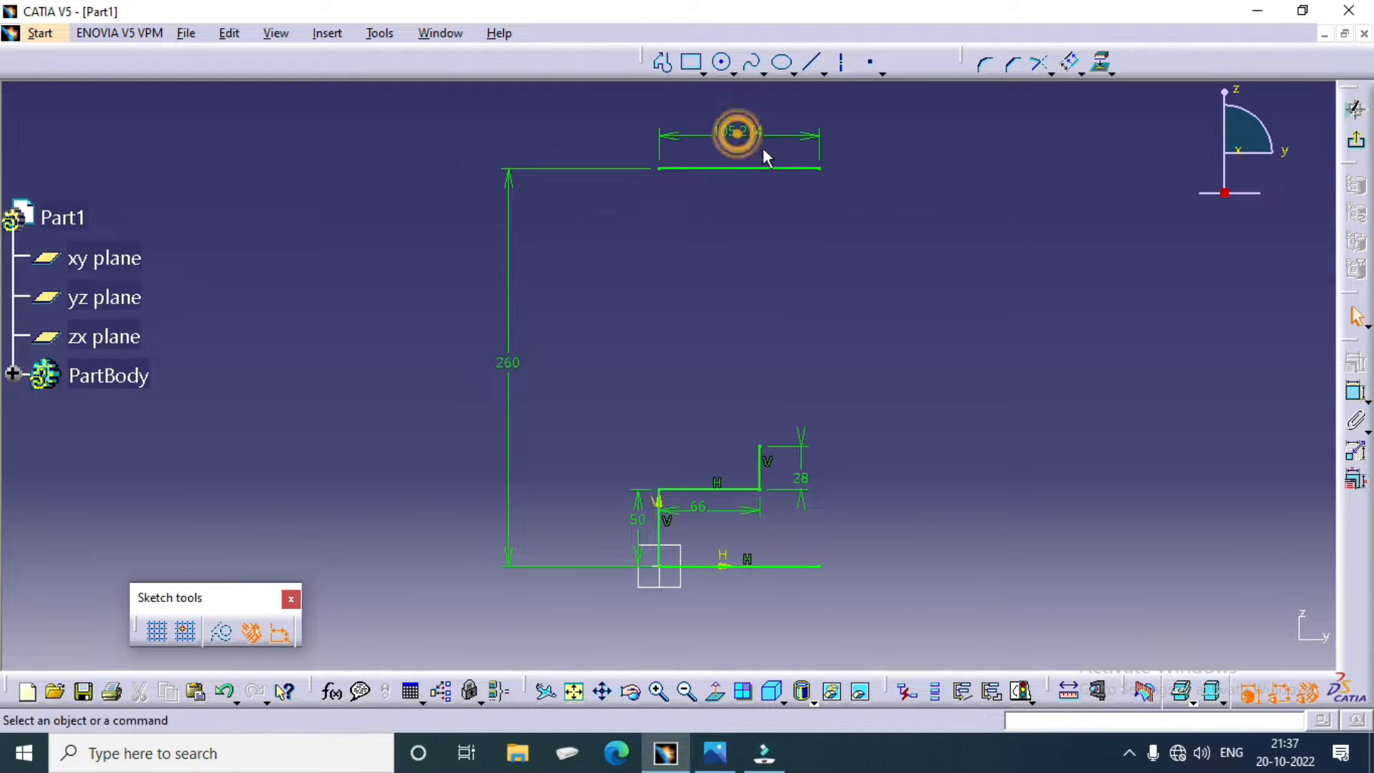
double_click(755, 136)
type("35")
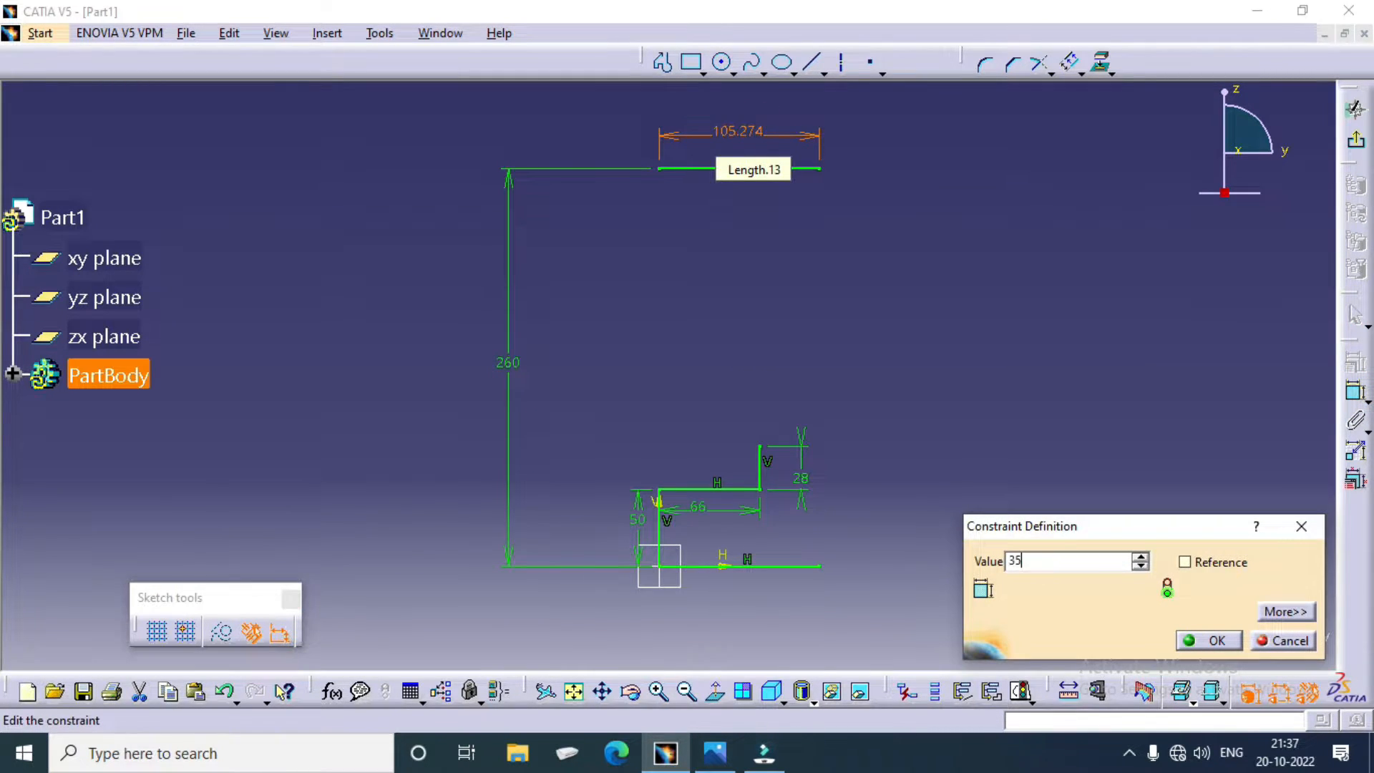
key("Return")
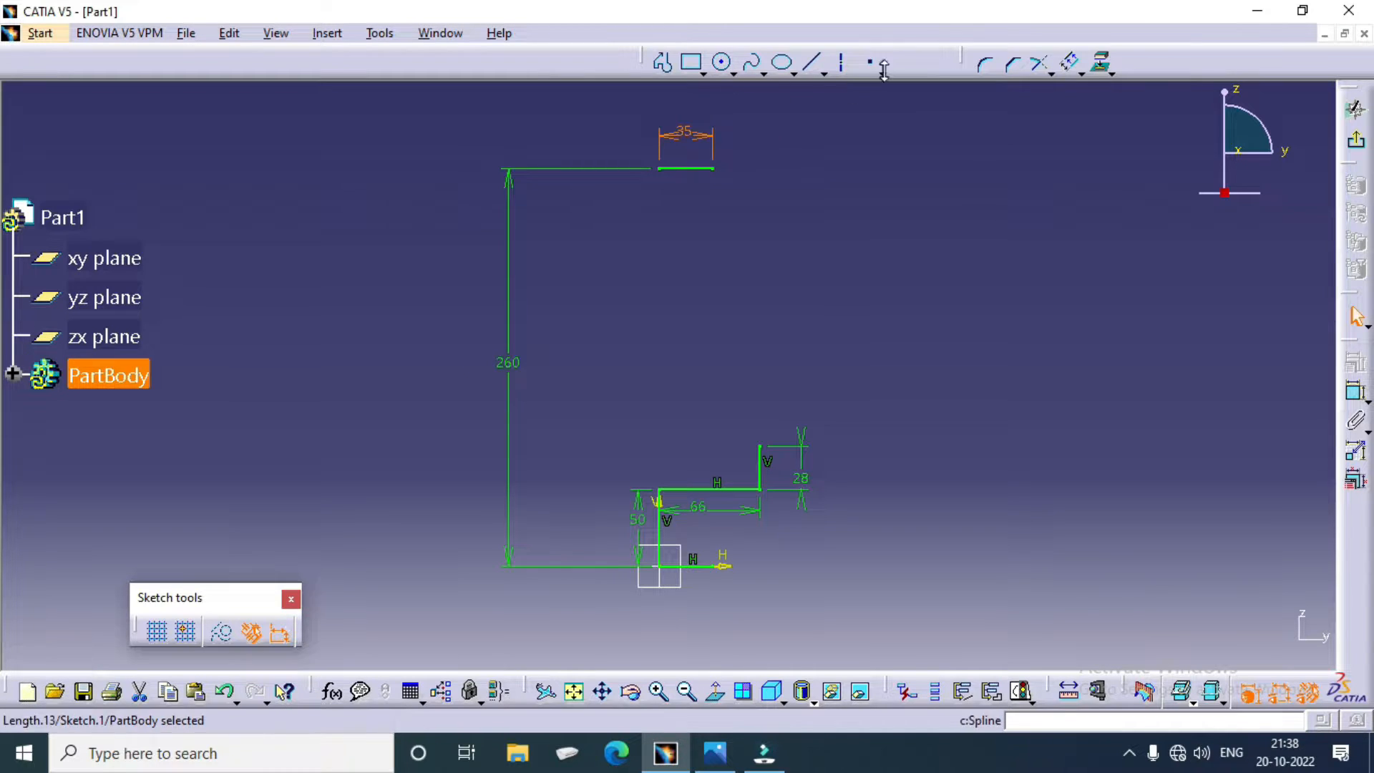
Step: Sketch a short vertical line downward from the right end of the 35 mm upper line
left_click(814, 63)
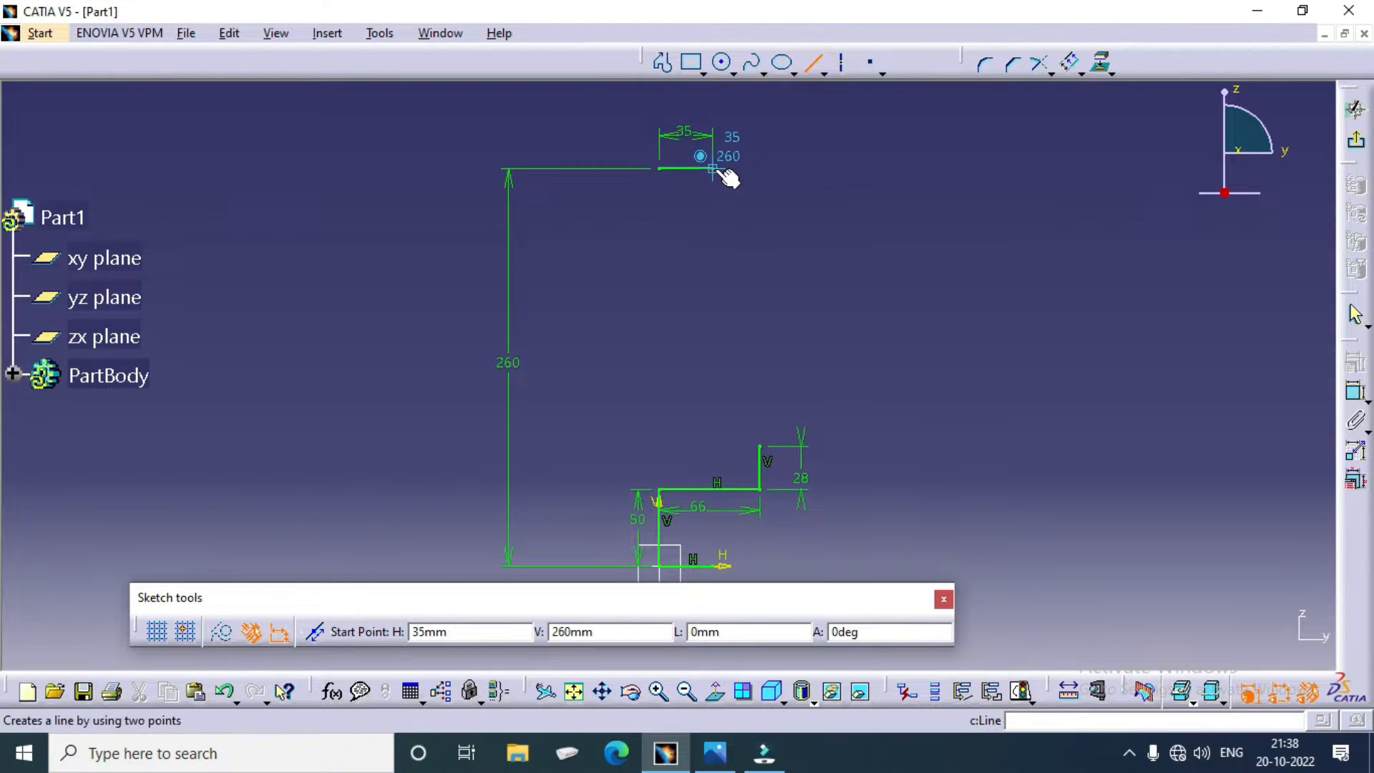
mouse_move(727, 175)
middle_mouse_down()
mouse_move(728, 193)
mouse_move(723, 147)
middle_mouse_up()
mouse_move(720, 201)
middle_mouse_down()
mouse_move(717, 313)
mouse_move(736, 220)
mouse_move(746, 328)
middle_mouse_up()
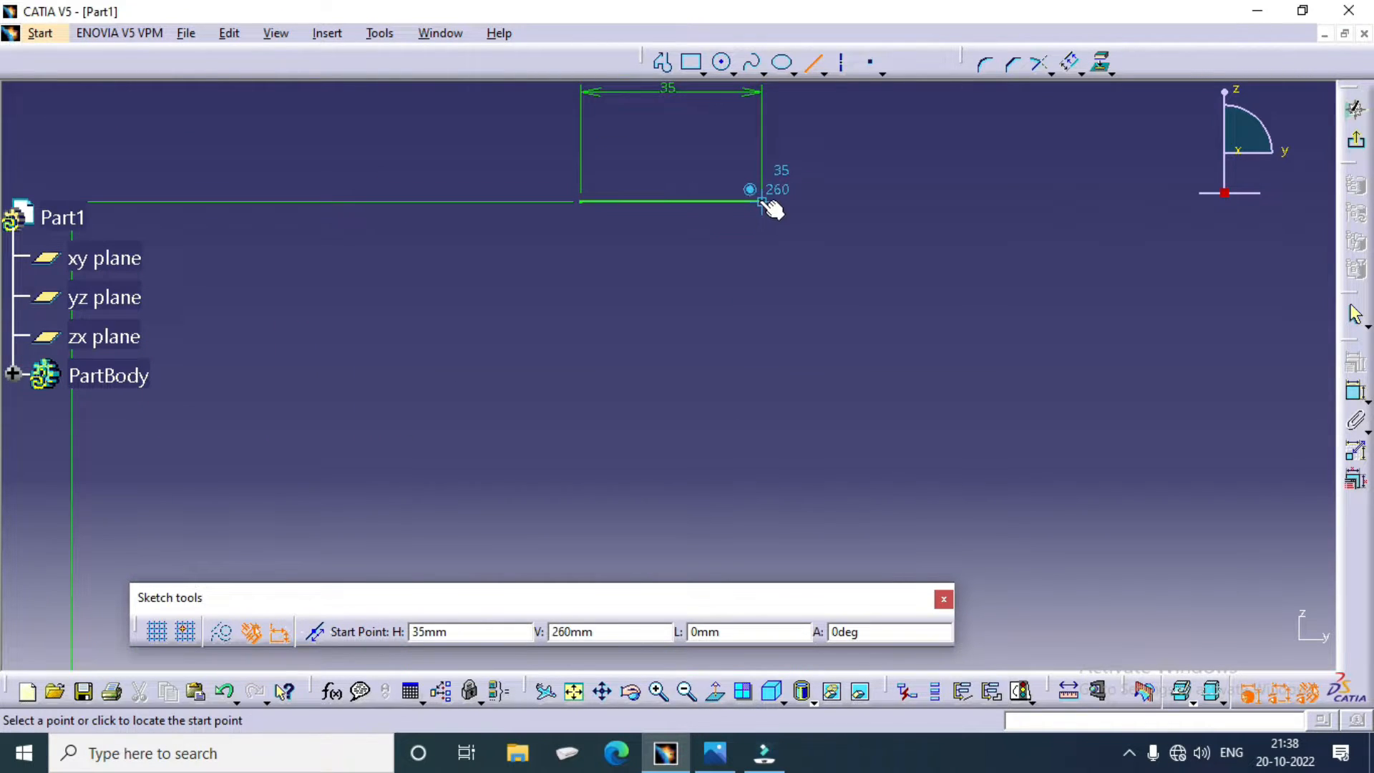
left_click(764, 205)
left_click(763, 267)
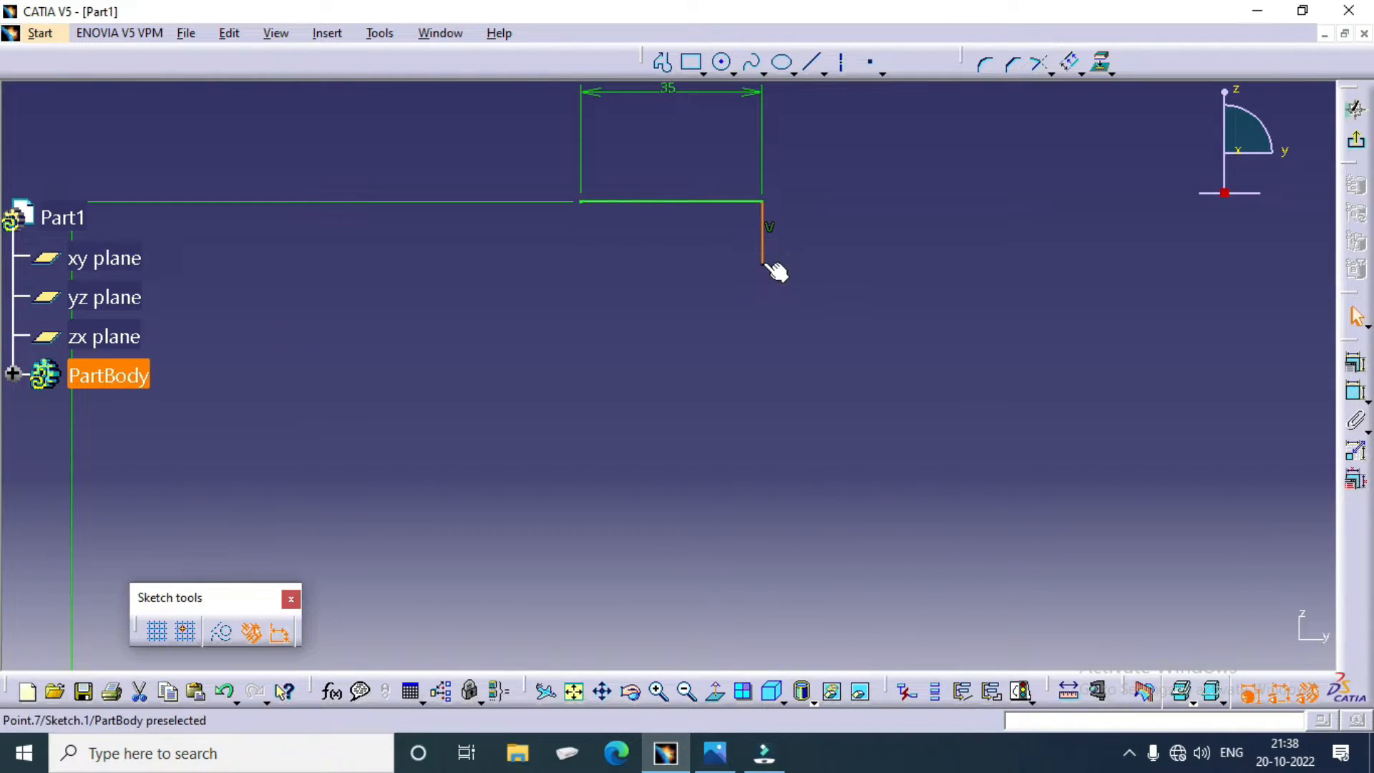
Step: Sketch a short horizontal line leftward from the lower end of the short vertical line
left_click(813, 63)
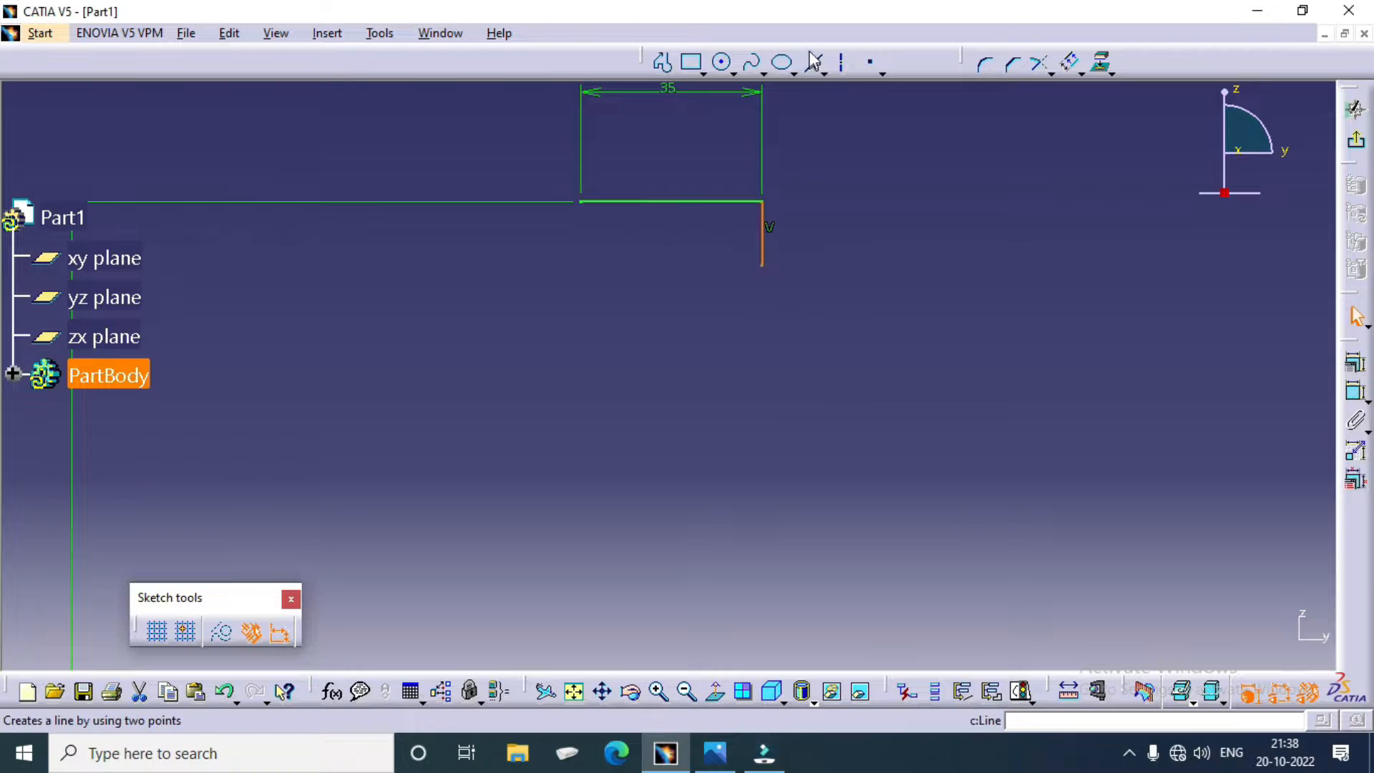
left_click(764, 267)
left_click(709, 265)
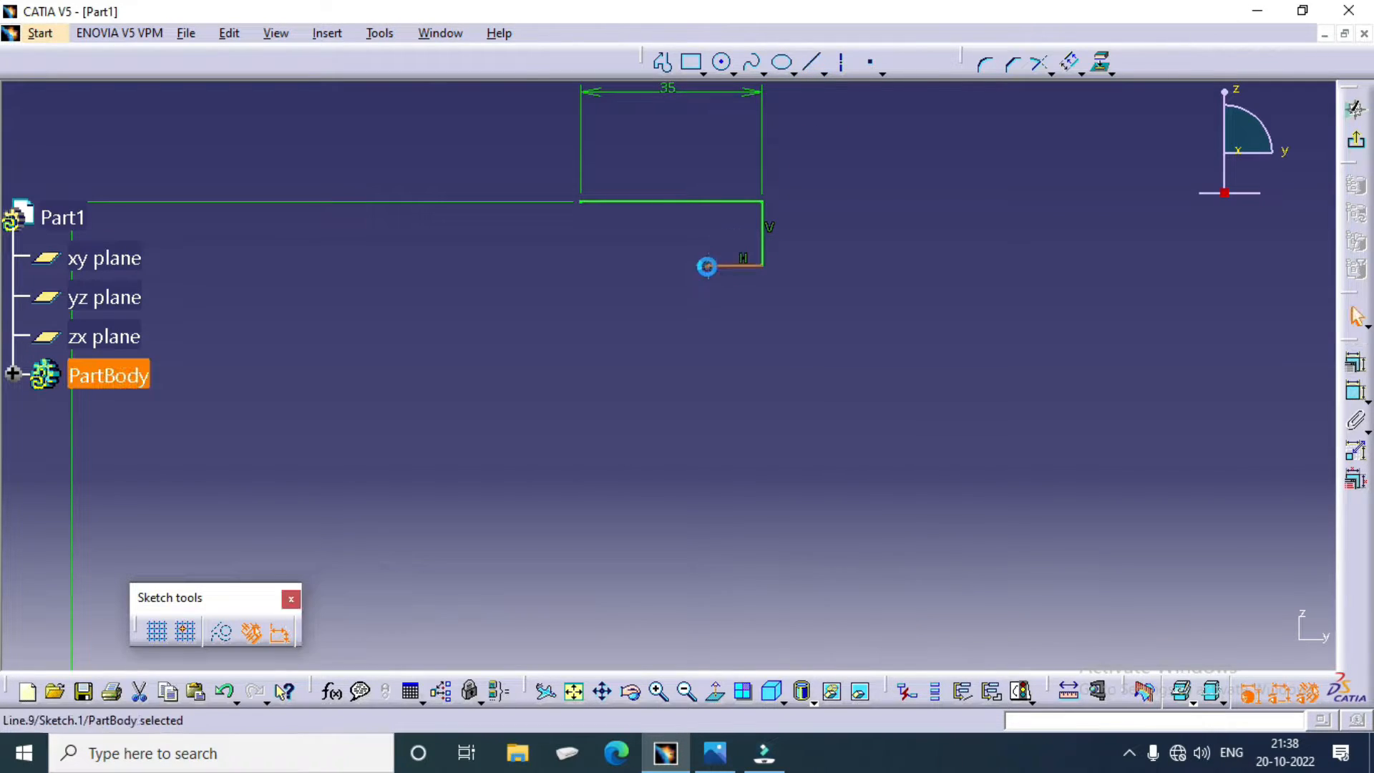
Step: Dimension the new short horizontal line's length and set it to 6 mm
left_click(1355, 363)
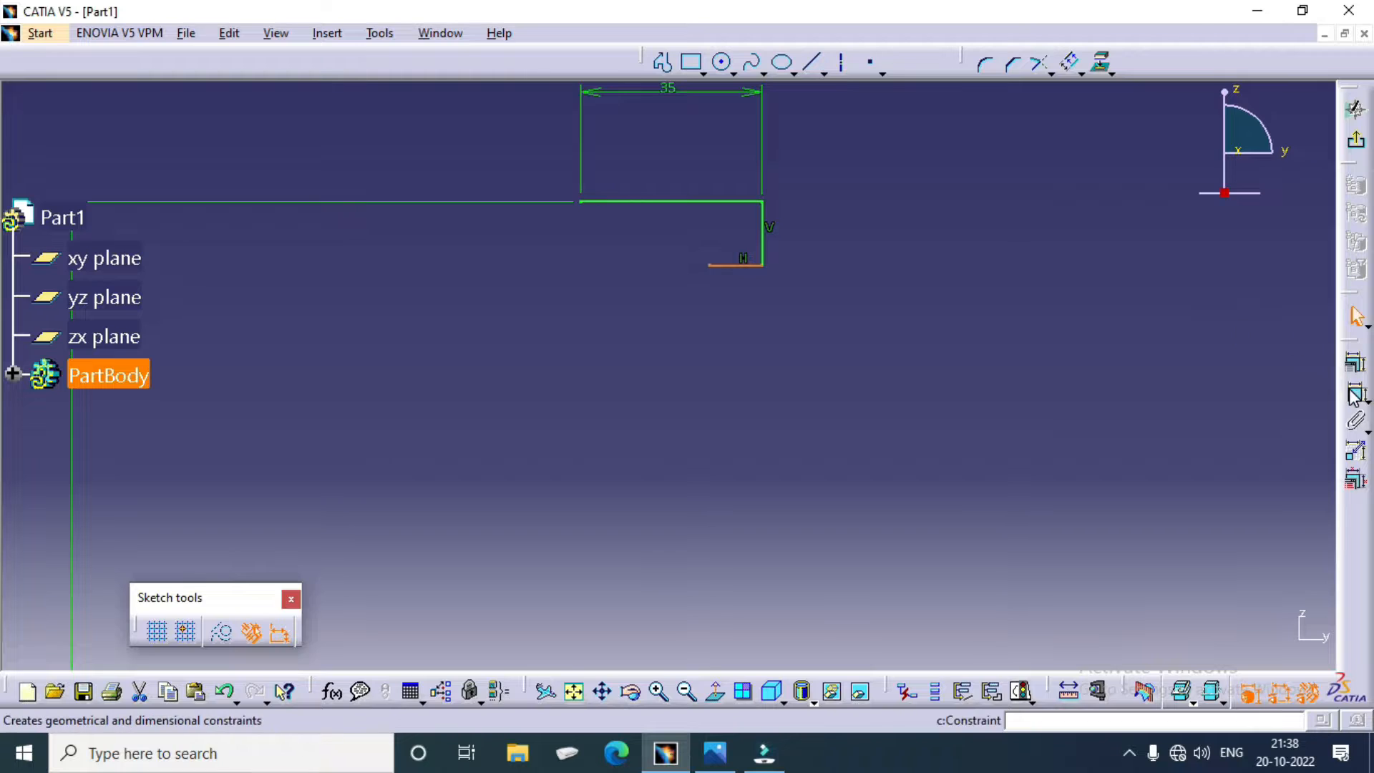
left_click(744, 266)
left_click(758, 304)
double_click(750, 300)
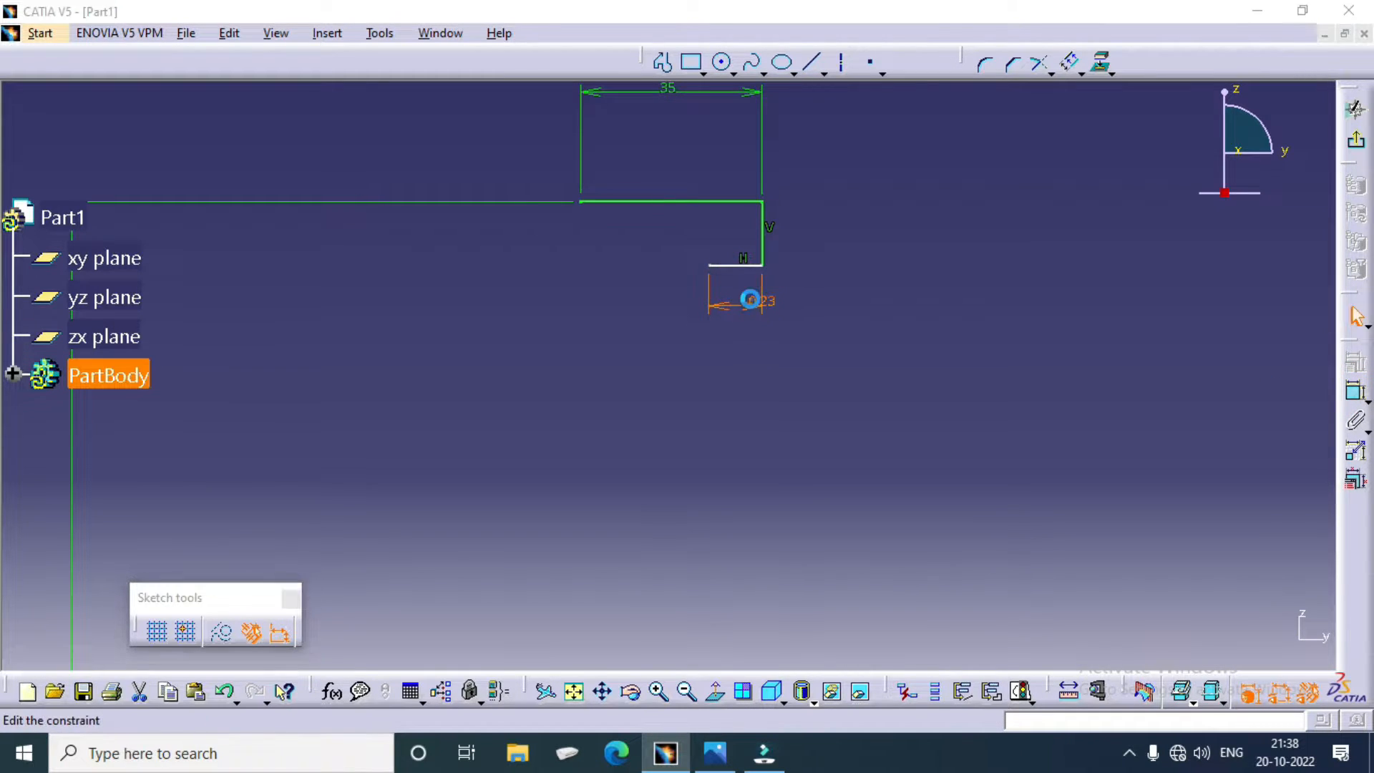
type("6mm")
key("Return")
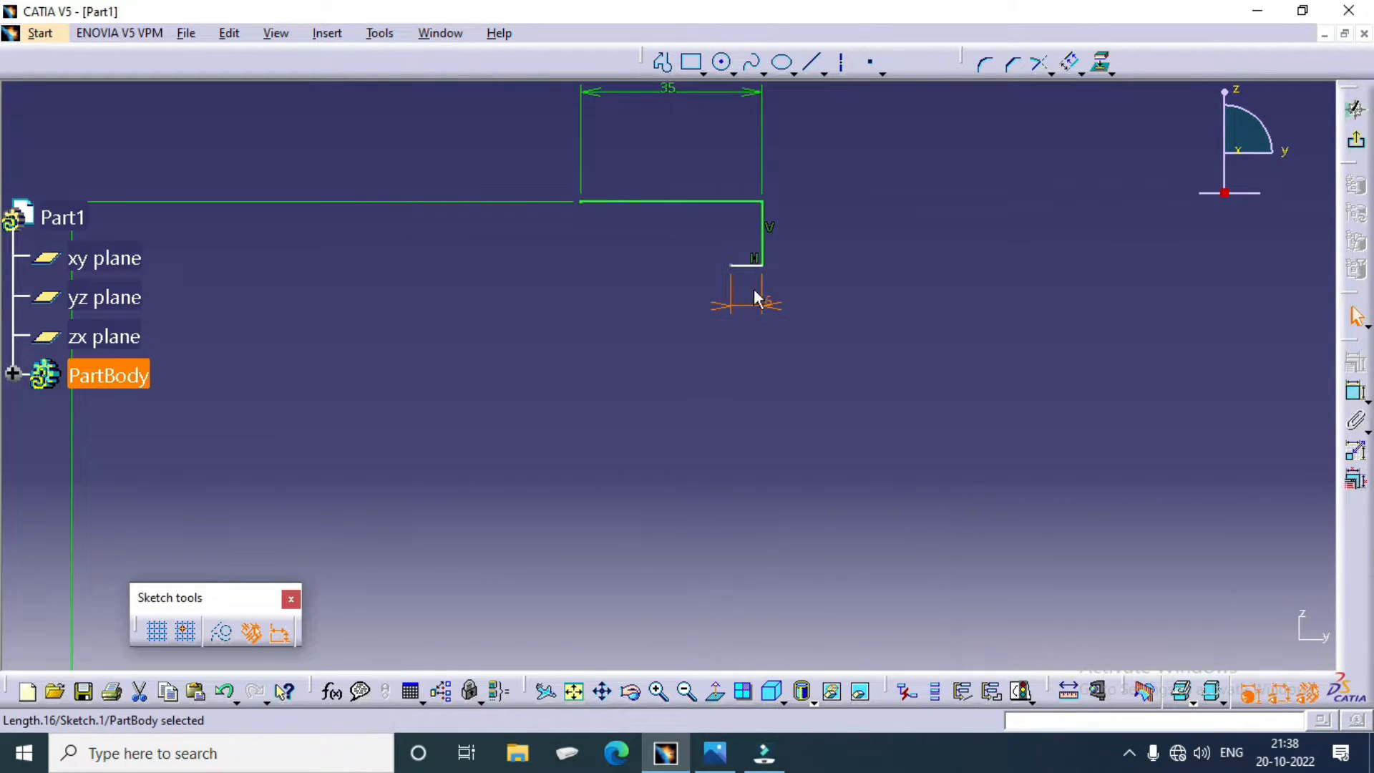
Step: Dimension the short vertical line at the right end of the 35 mm line and set its length to 6 mm
left_click(762, 229)
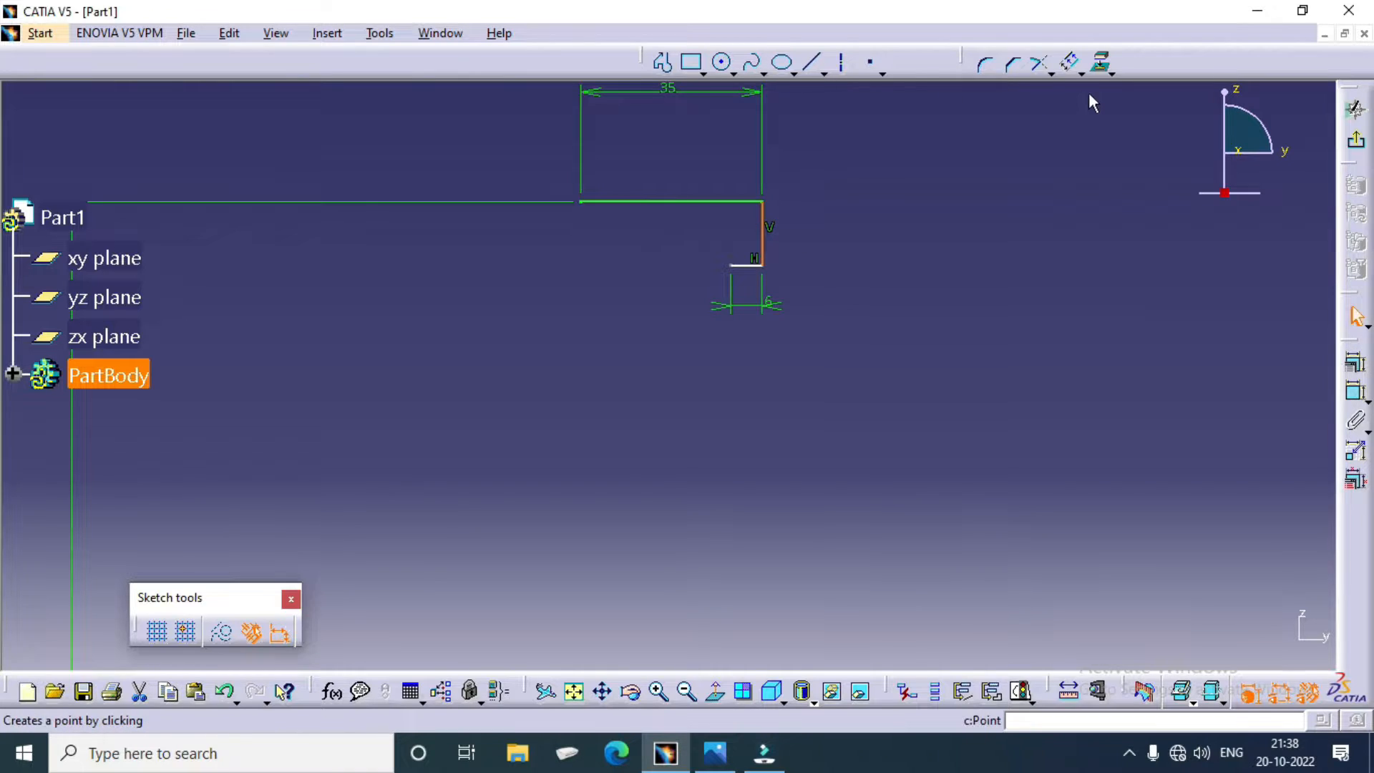
left_click(1354, 392)
left_click(841, 231)
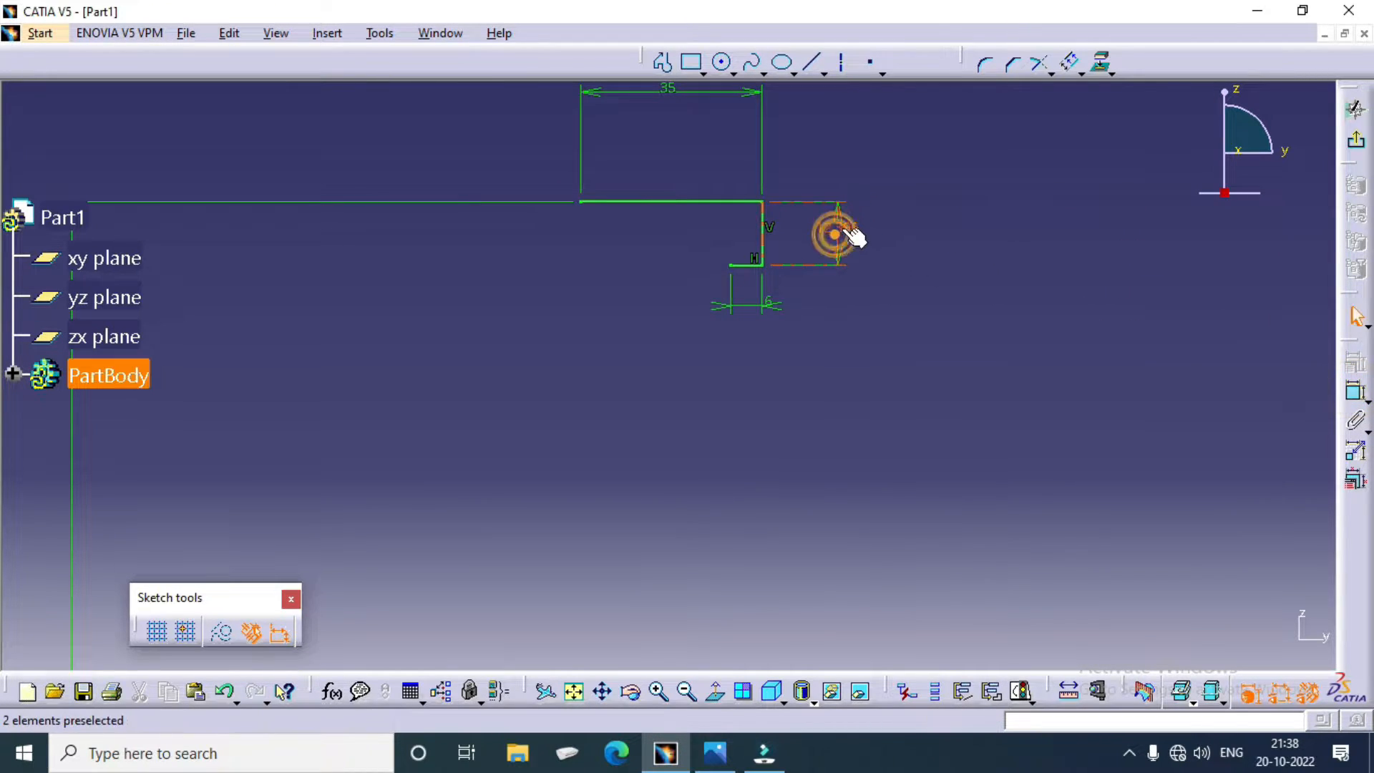
double_click(843, 233)
type("6")
key("Return")
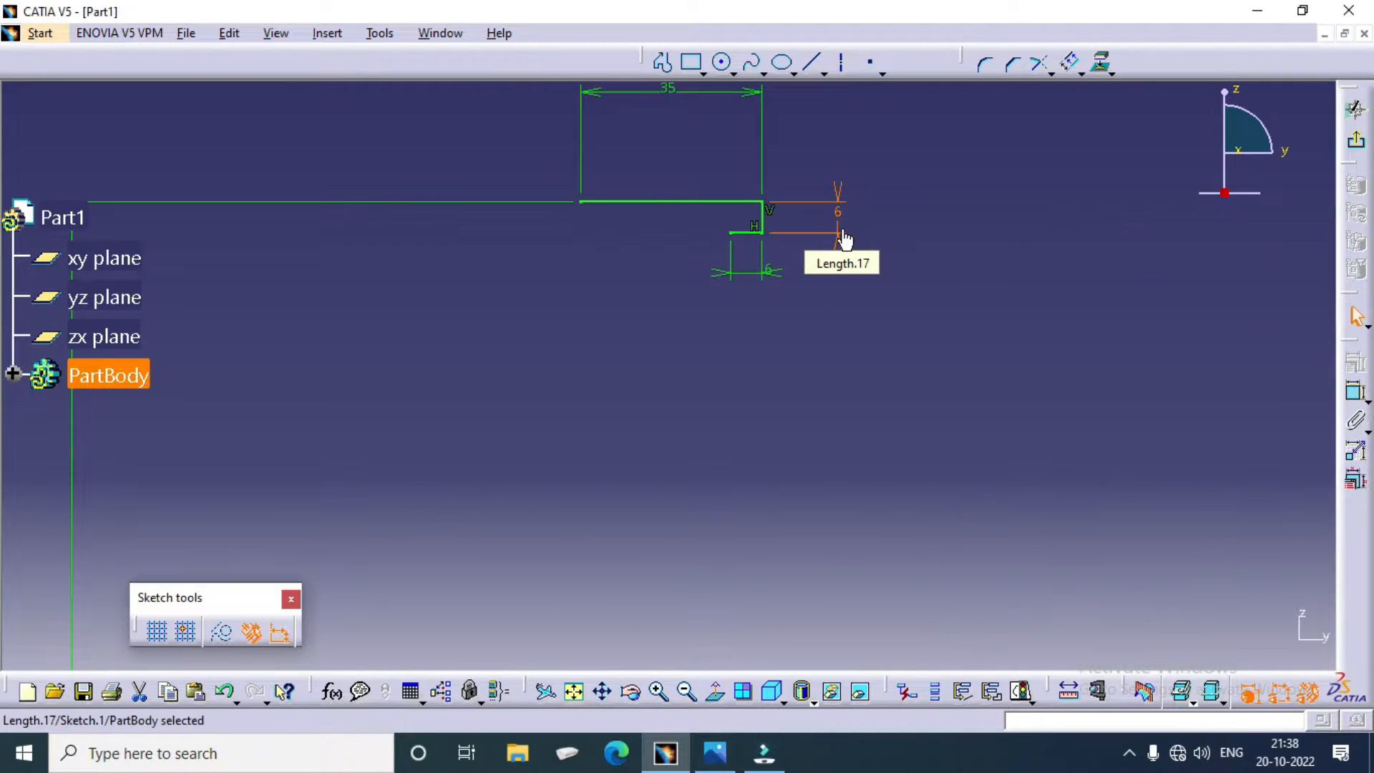
Step: Sketch a 6 mm radius circle centred on the short horizontal line's left end and passing through its right end
middle_click_drag(797, 357, 773, 500)
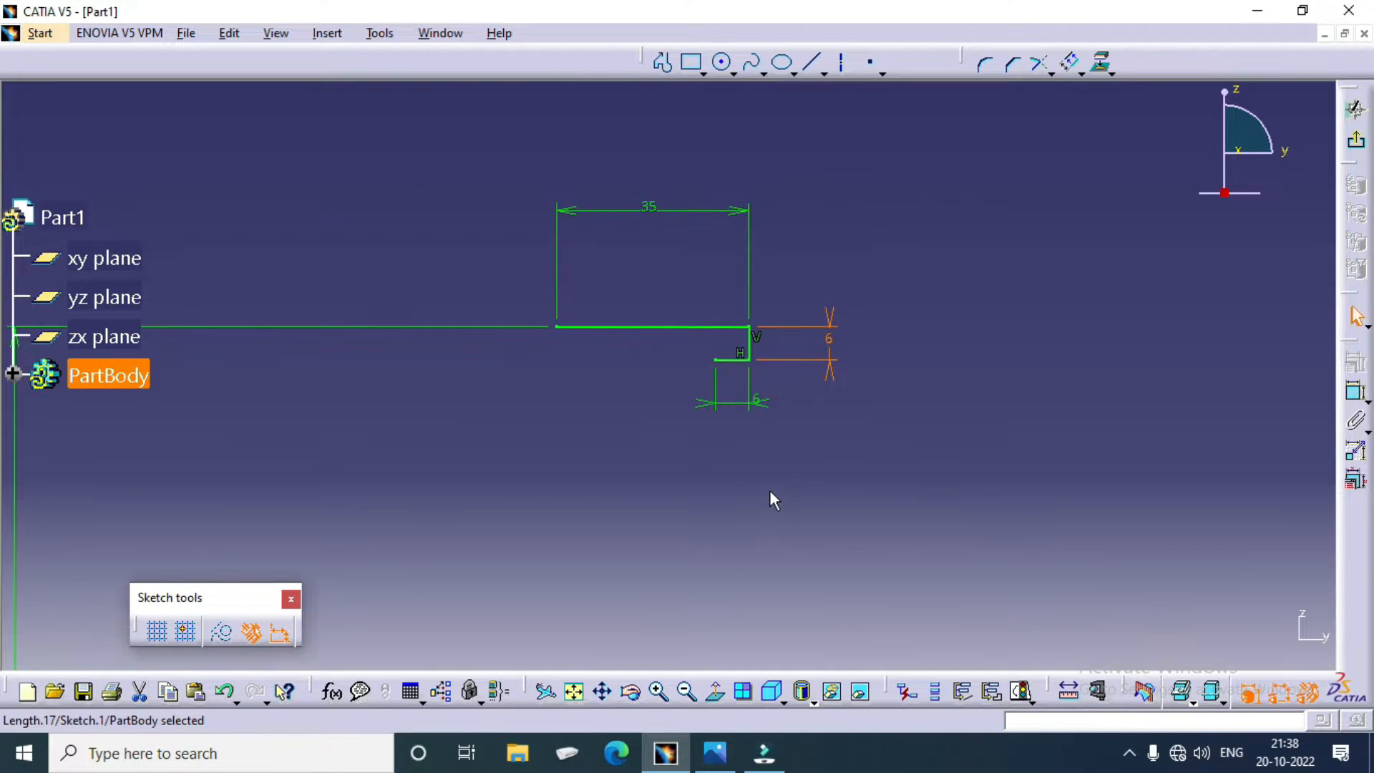
left_click(722, 62)
left_click(716, 360)
left_click(749, 360)
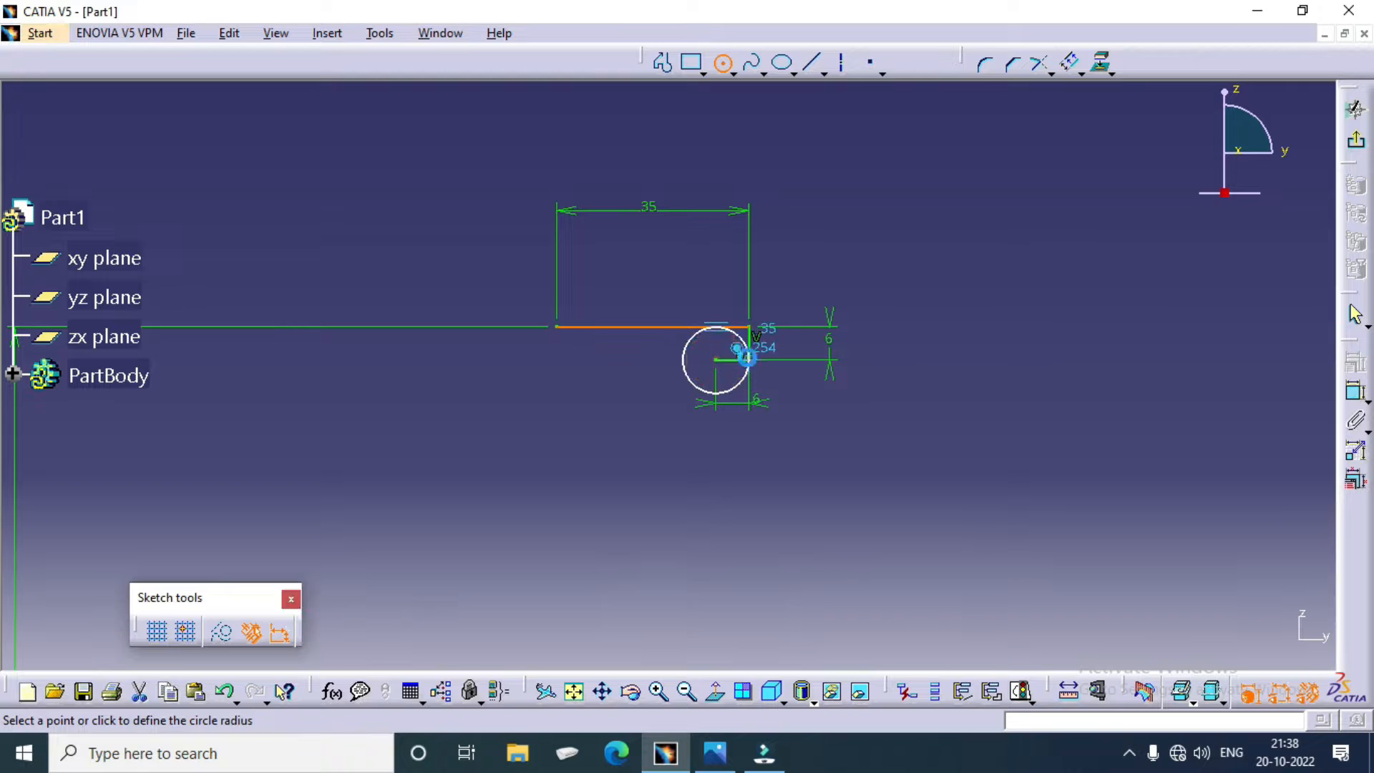
Step: Check the pulley drawing in the image viewer, and in CATIA offset the base line at the origin upward by about 185 mm
middle_click_drag(813, 563, 811, 479)
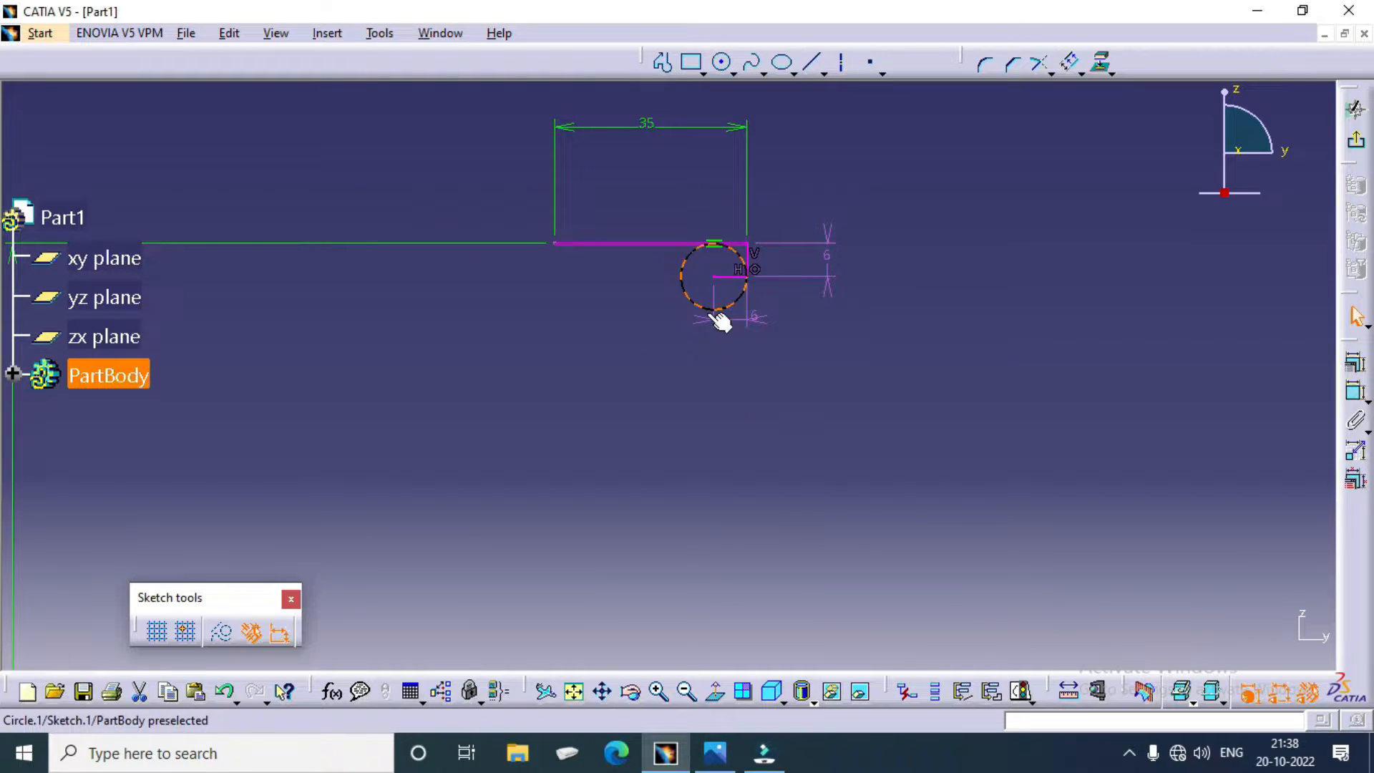
left_click(715, 752)
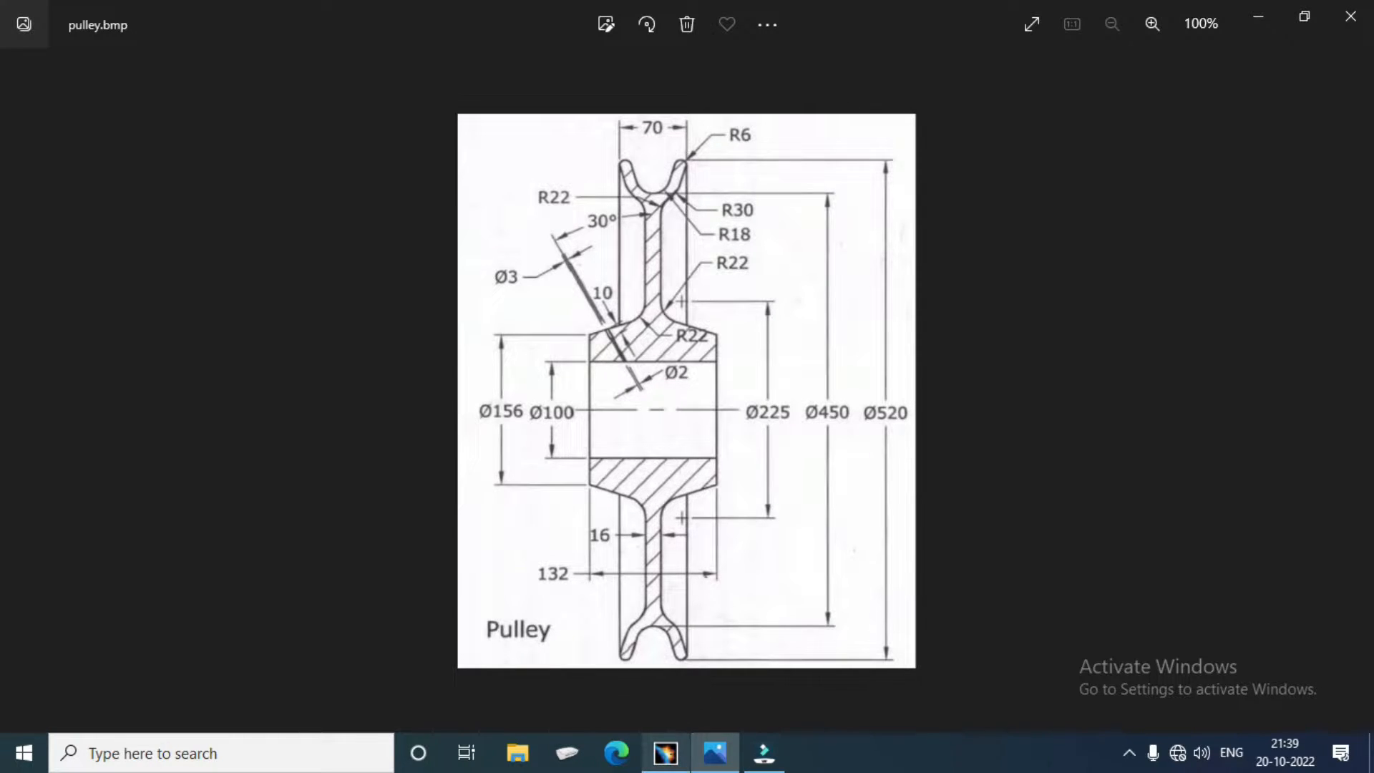
left_click(666, 752)
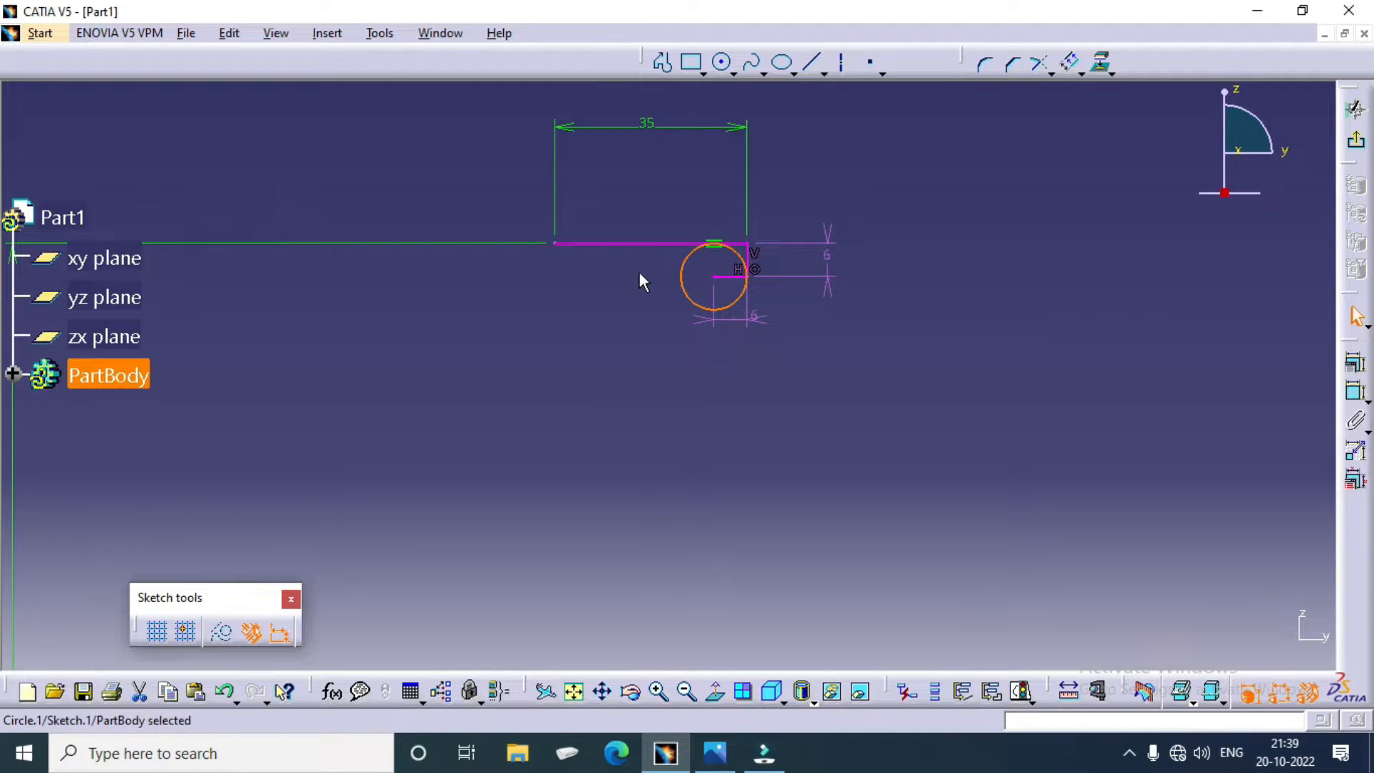
middle_click_drag(639, 280, 683, 185)
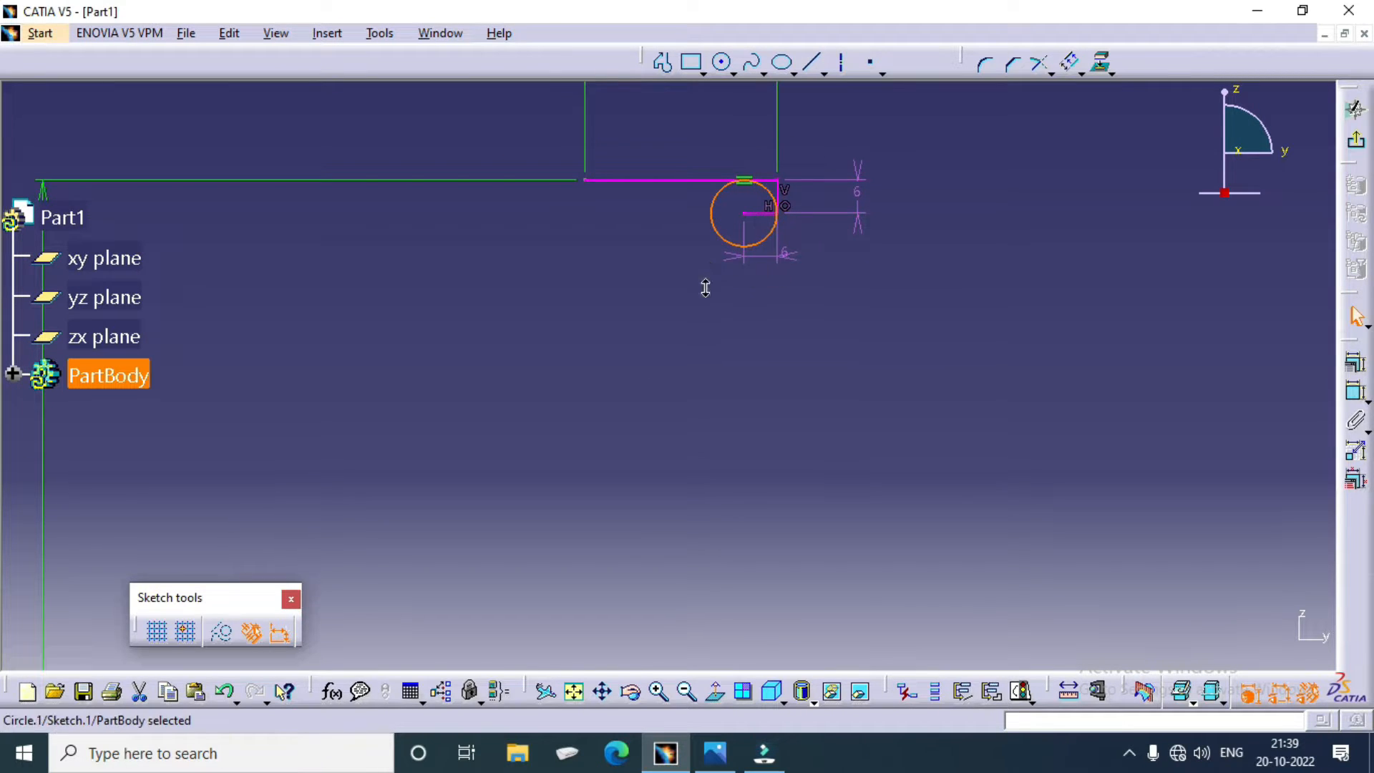
mouse_move(706, 288)
middle_mouse_down()
mouse_move(785, 439)
mouse_move(785, 169)
middle_mouse_up()
left_click(699, 415)
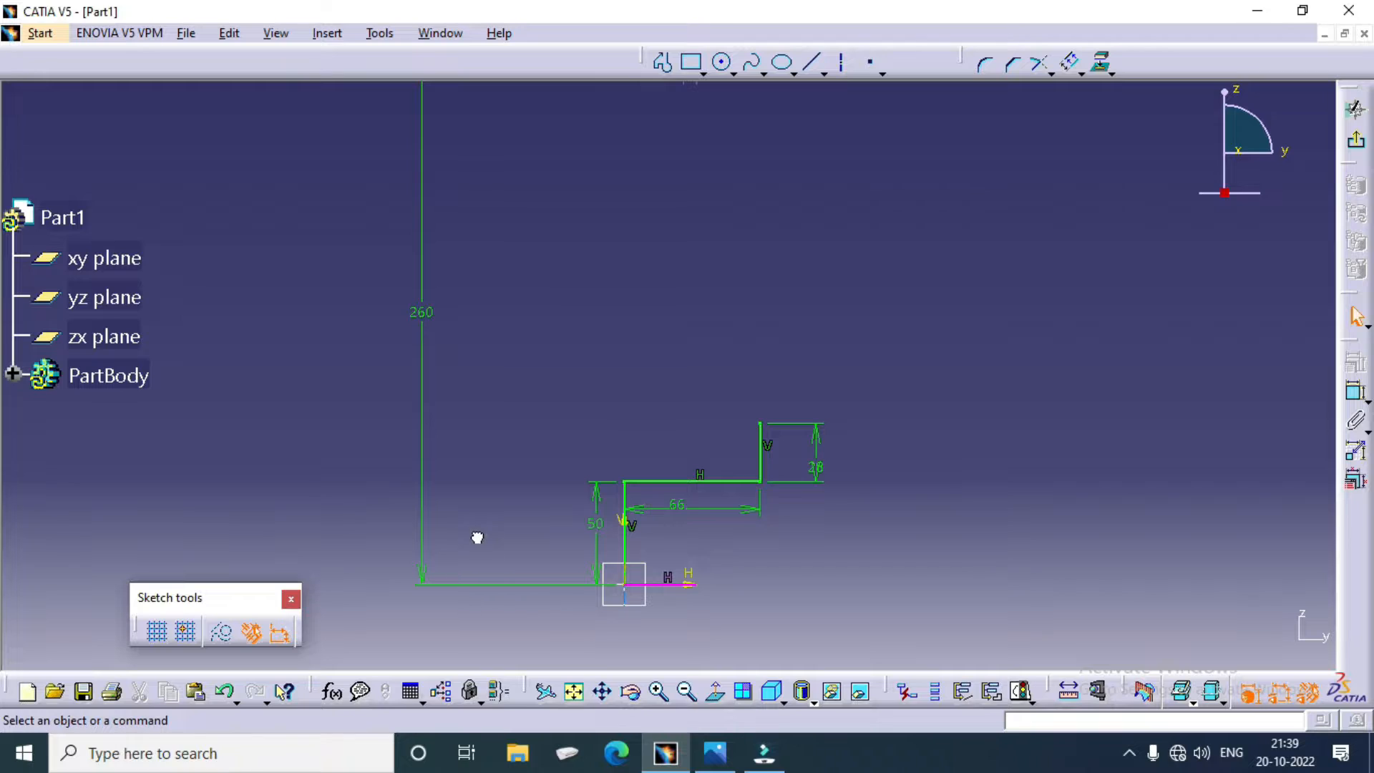
left_click(1037, 346)
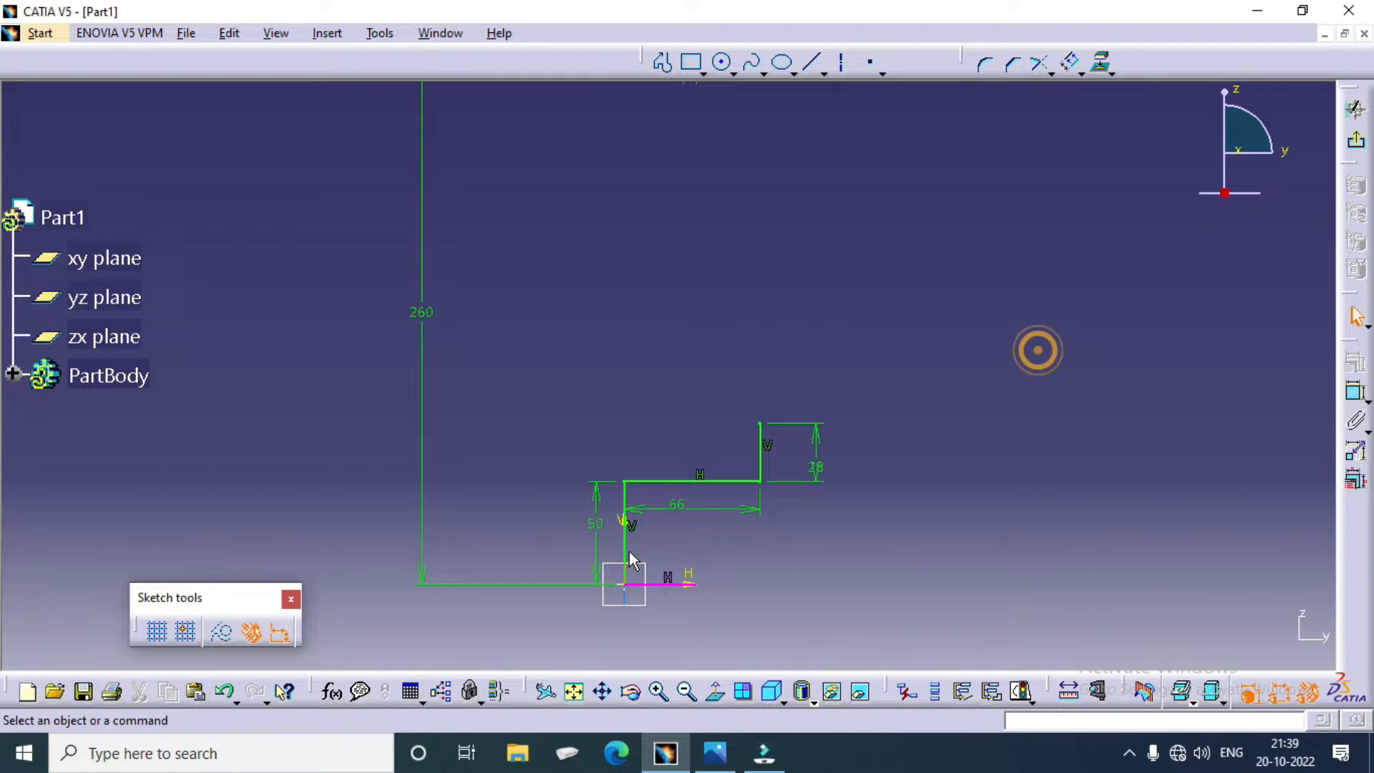
left_click(651, 584)
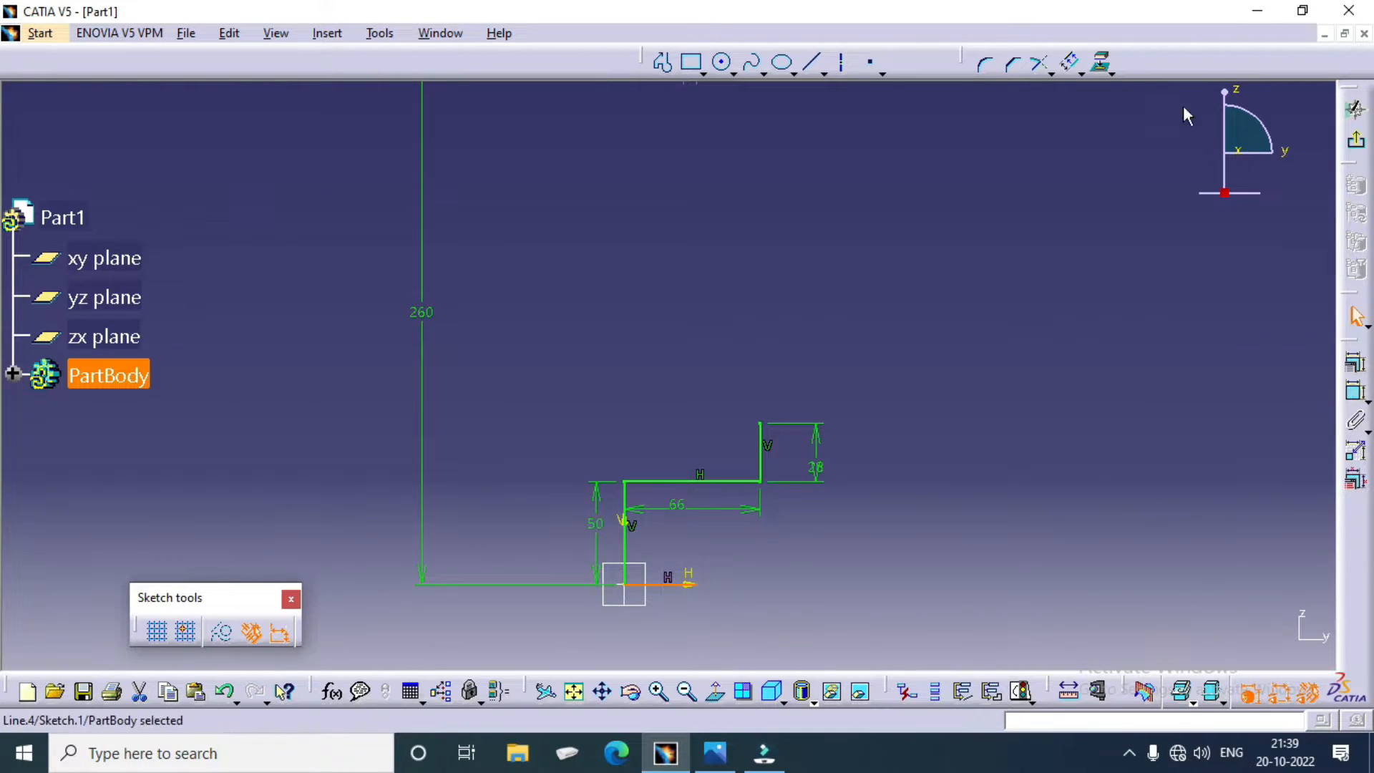
left_click(1071, 62)
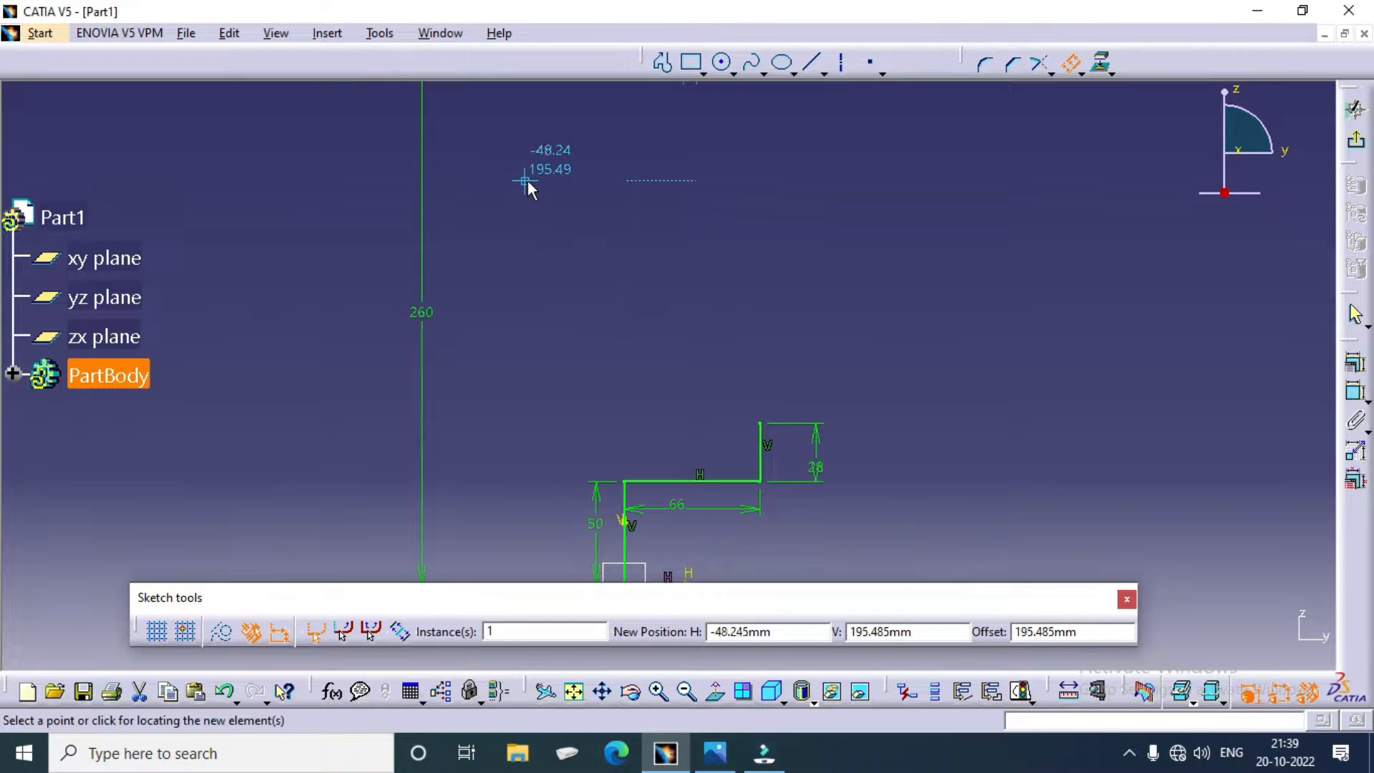
left_click(558, 206)
middle_click_drag(706, 280, 716, 360)
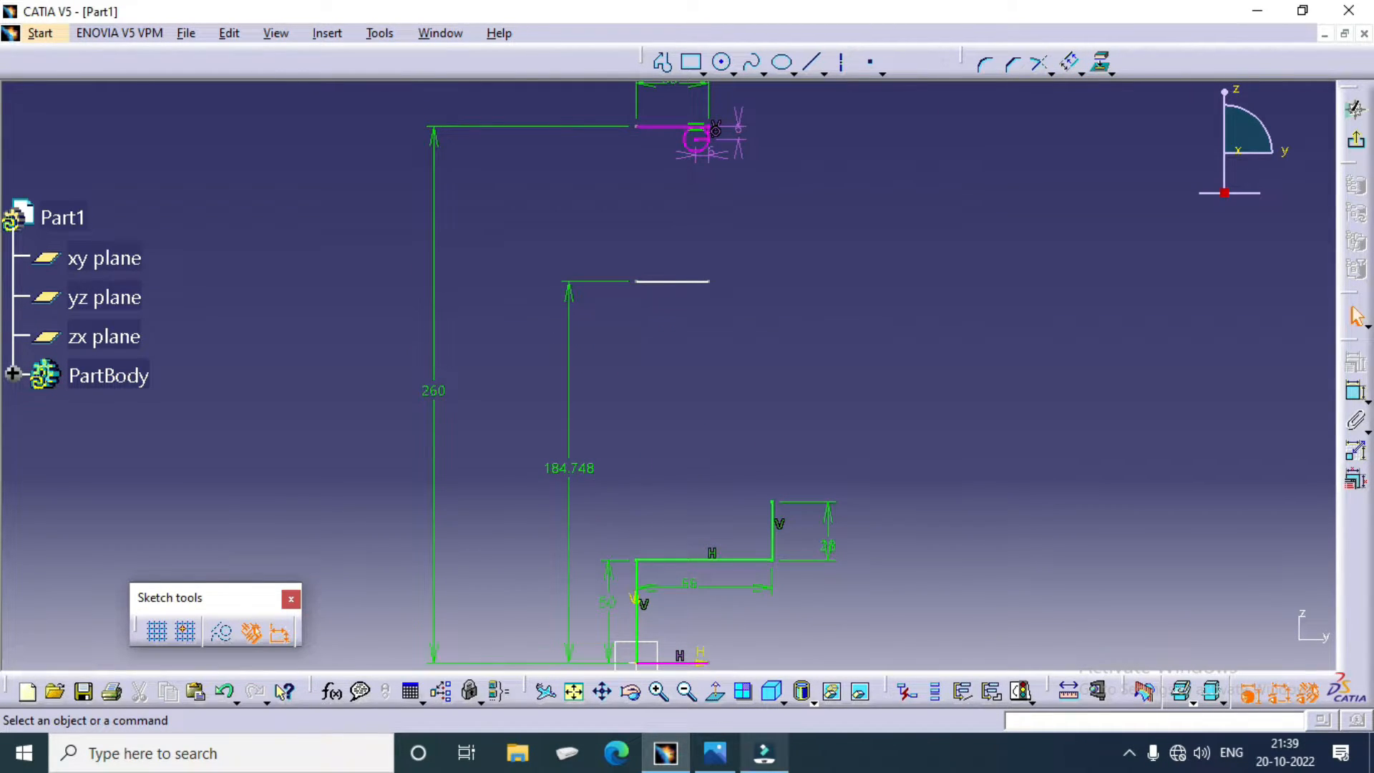
Step: Check the groove diameter in the pulley drawing, and in CATIA set the new line's offset distance to 450/2 mm
mouse_move(716, 764)
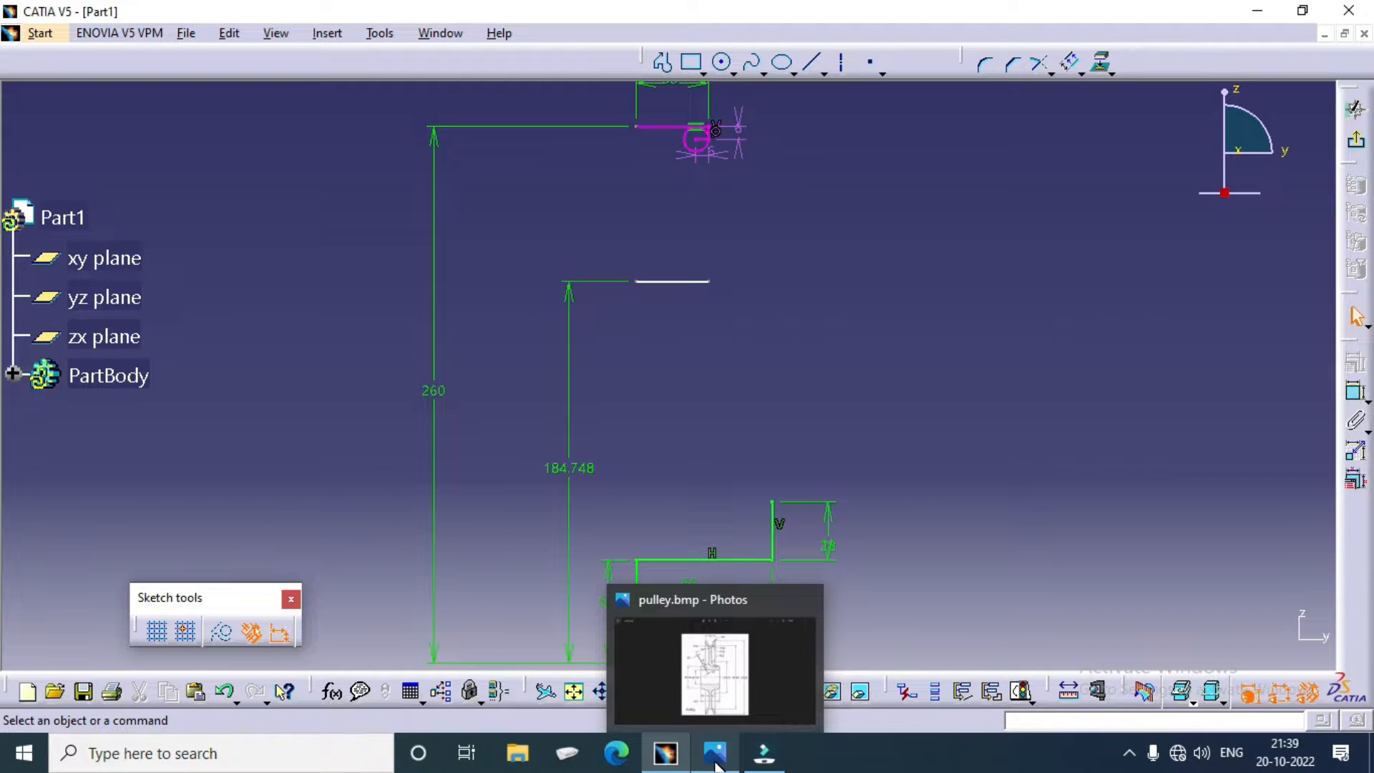
left_click(716, 765)
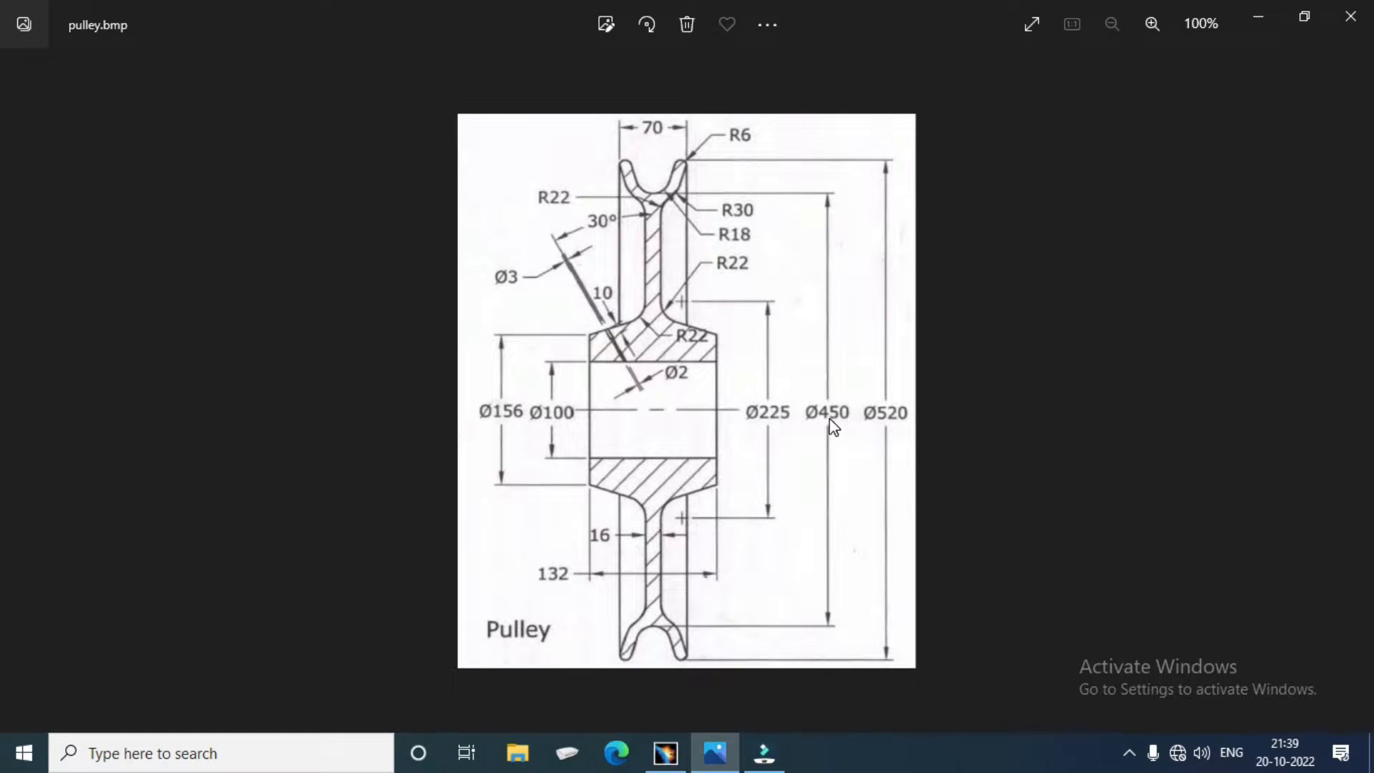
left_click(669, 751)
double_click(582, 469)
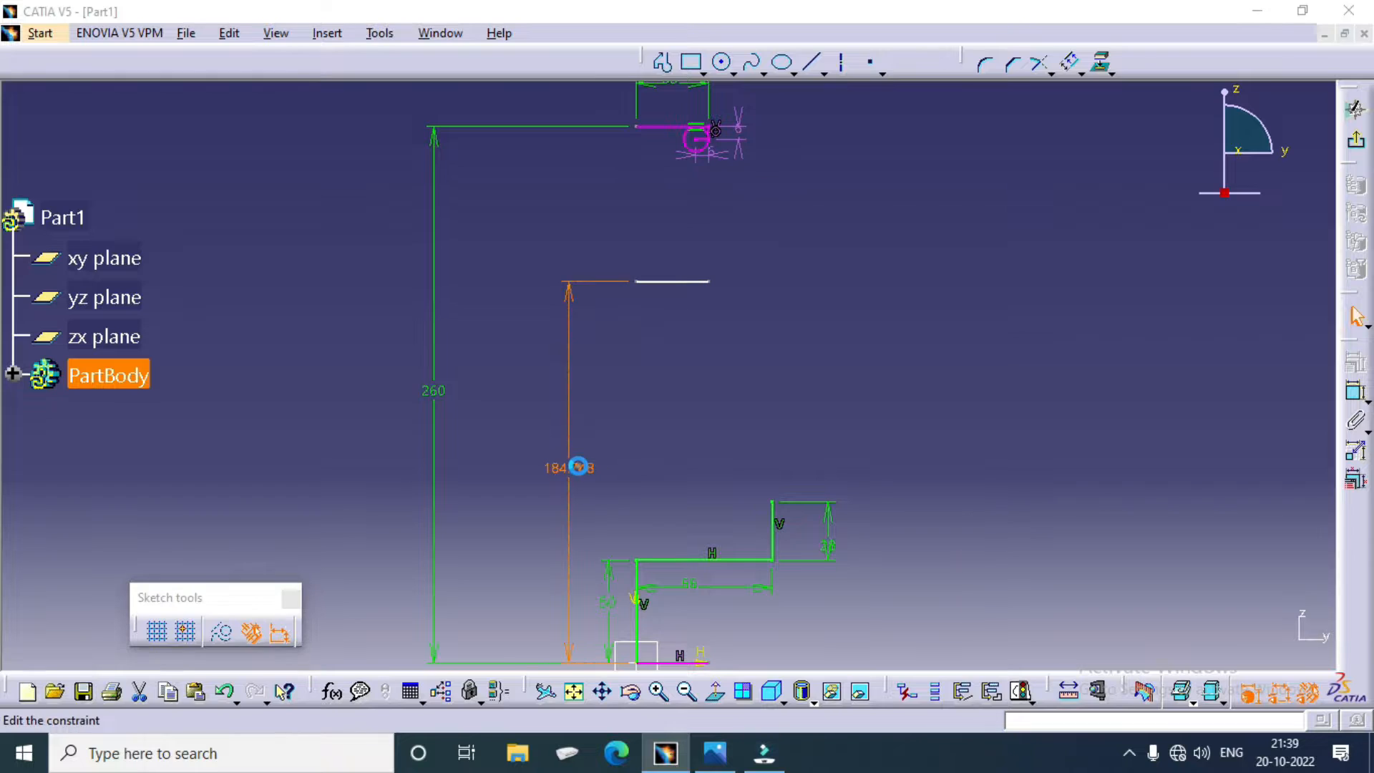
type("450")
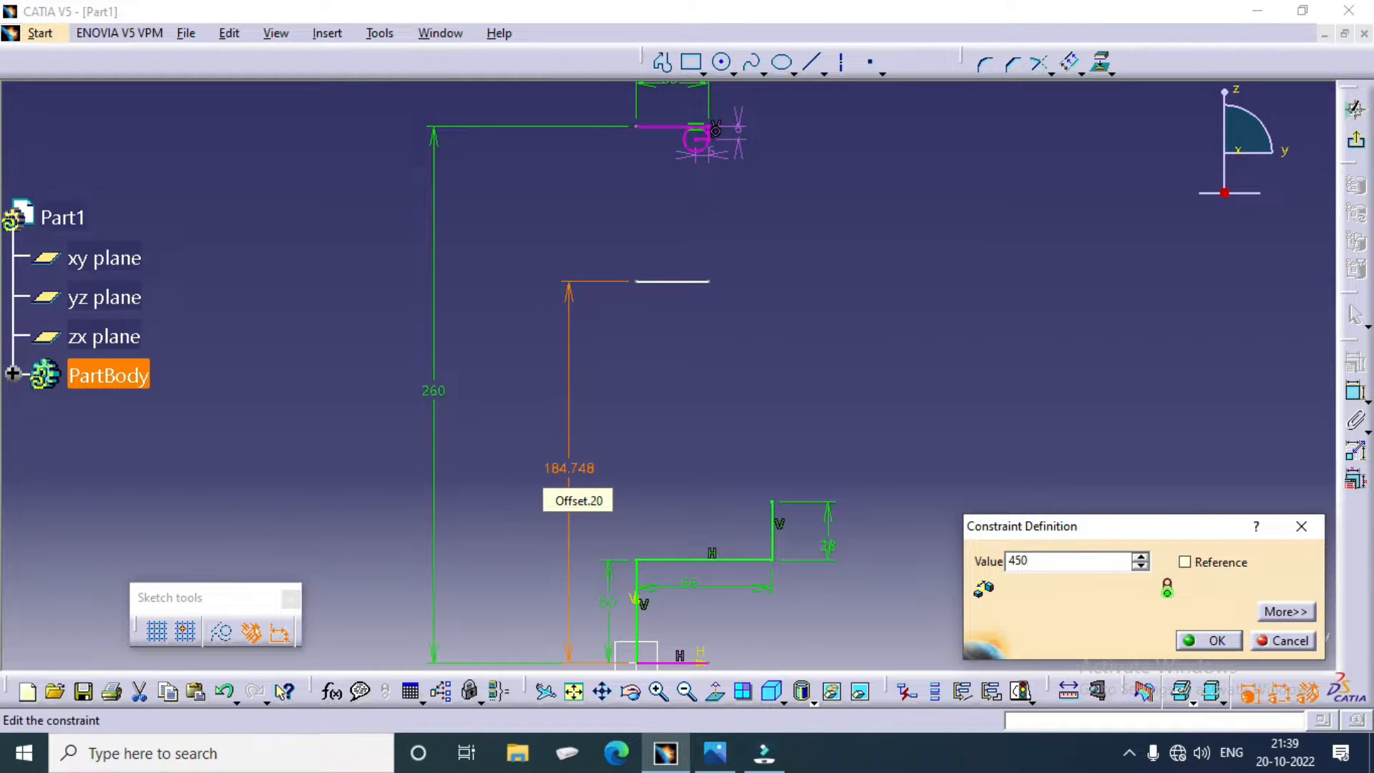
type("/2")
key("Return")
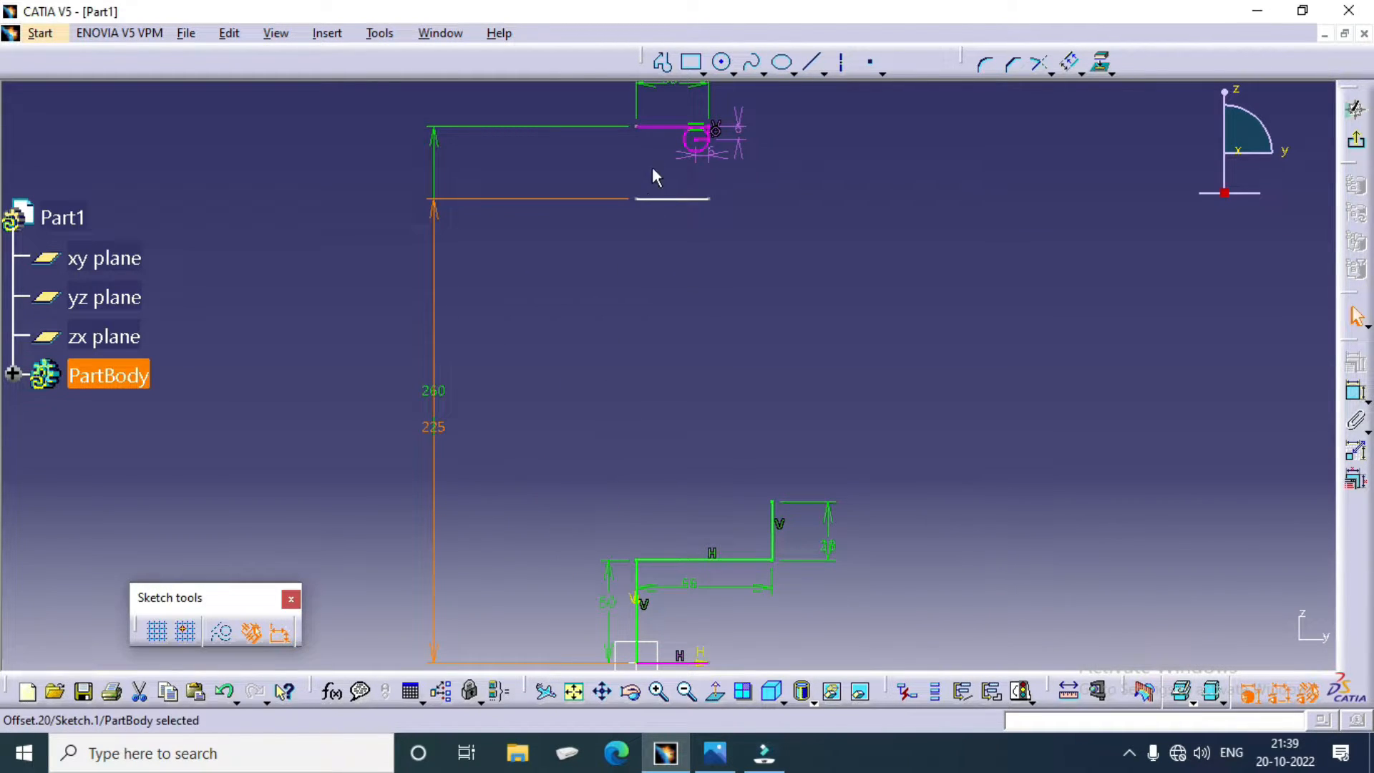
Step: Sketch a circle about 35 mm in diameter, centred on the vertical axis between the two upper lines and tangent to the lower one
left_click(722, 61)
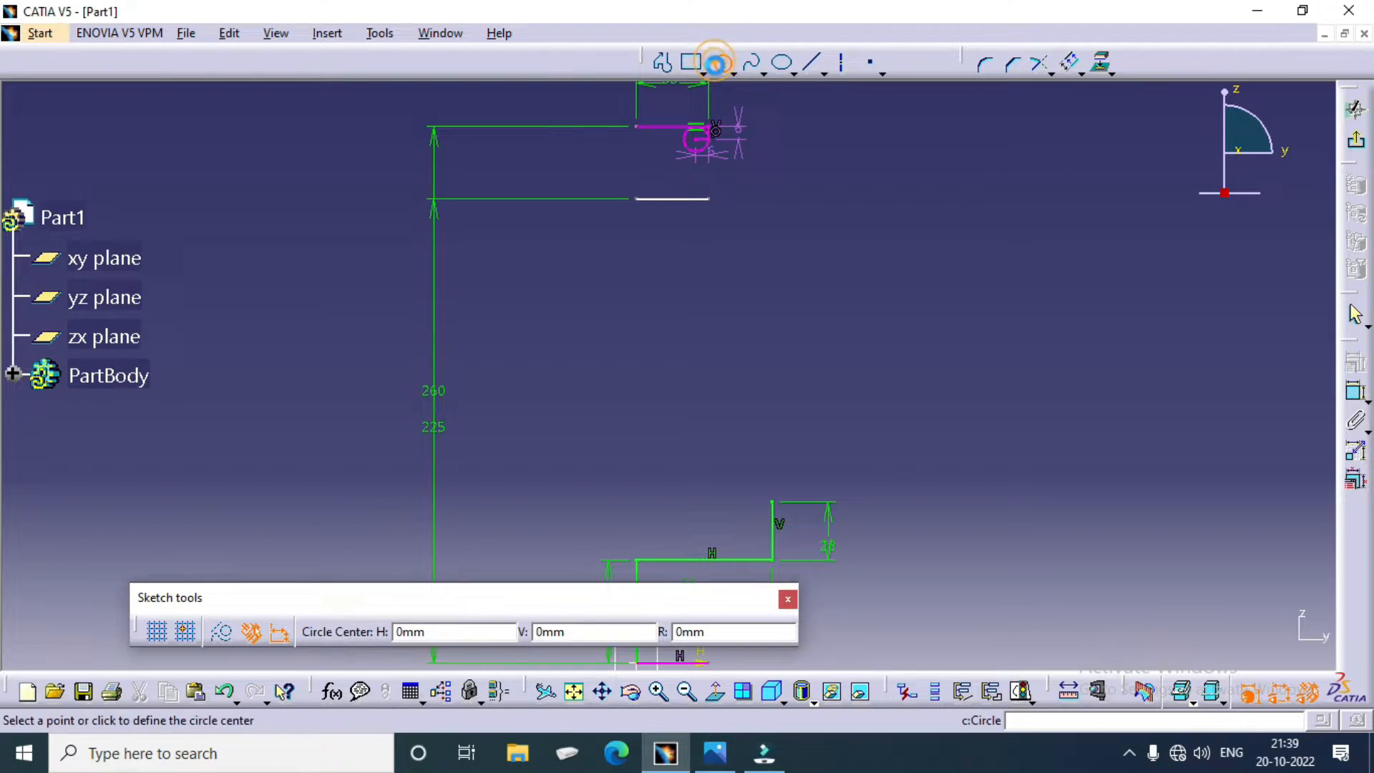
left_click(636, 162)
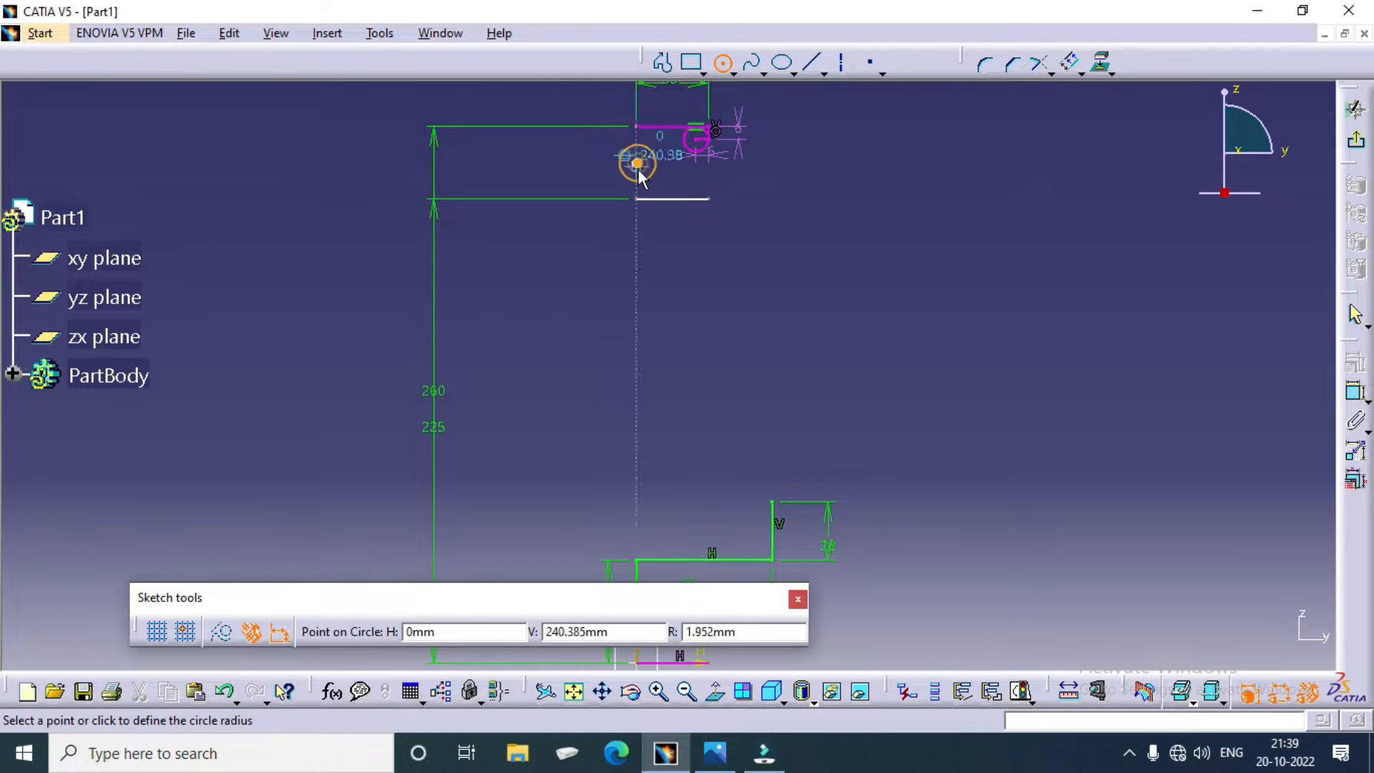
left_click(641, 199)
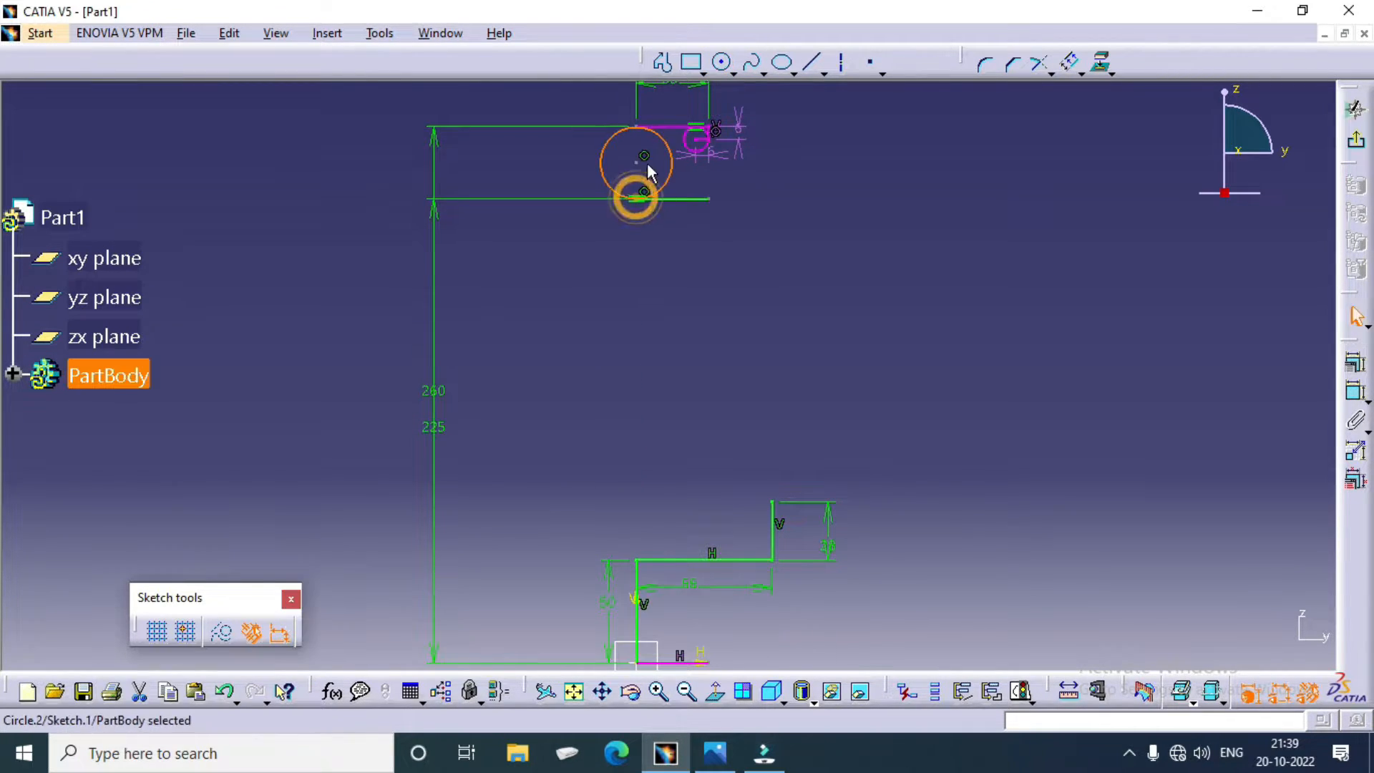
Step: Dimension the large circle between the two upper lines and set its diameter to 36 mm
mouse_move(641, 199)
middle_mouse_down()
mouse_move(659, 247)
mouse_move(652, 108)
middle_mouse_up()
middle_click_drag(680, 227, 718, 454)
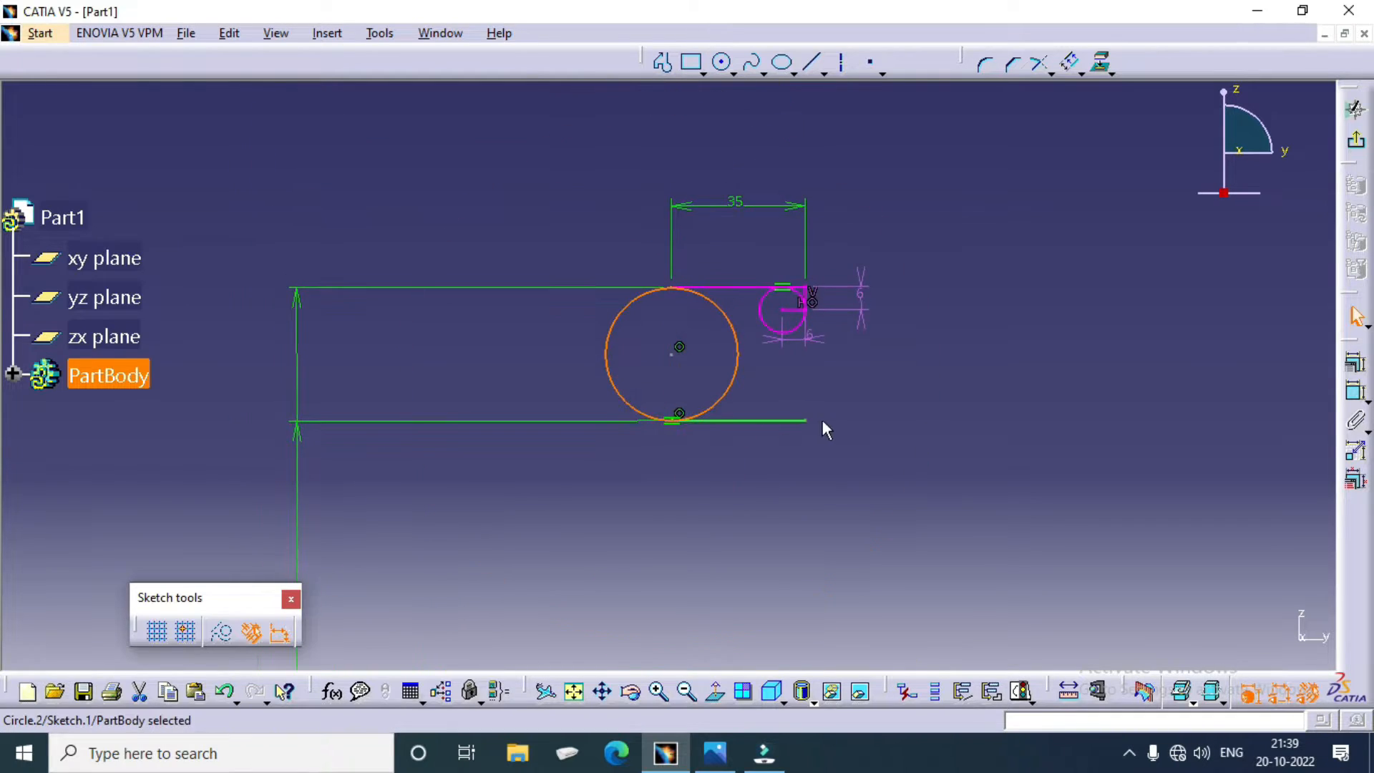
middle_click_drag(823, 426, 859, 350, "ctrl")
left_click(1352, 369)
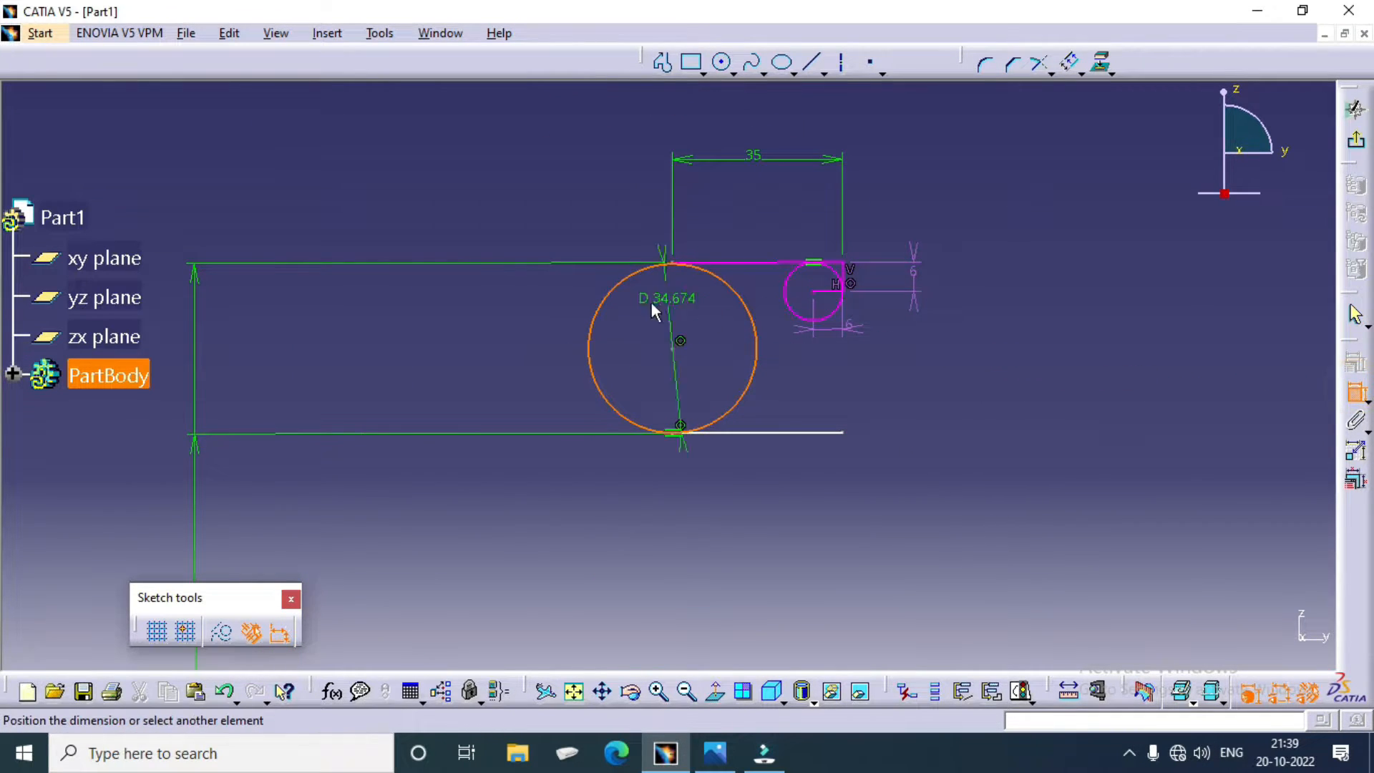
left_click(510, 215)
double_click(510, 215)
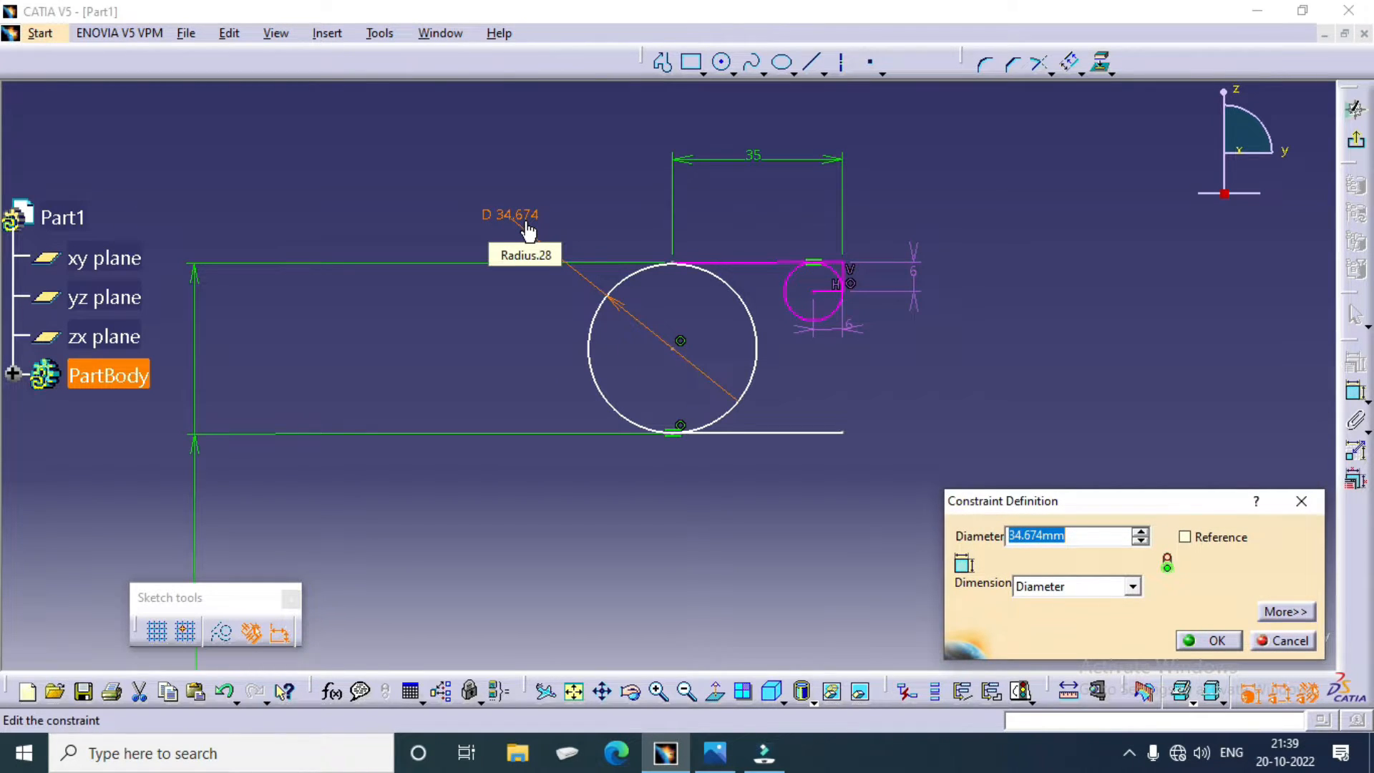
type("36")
key("Return")
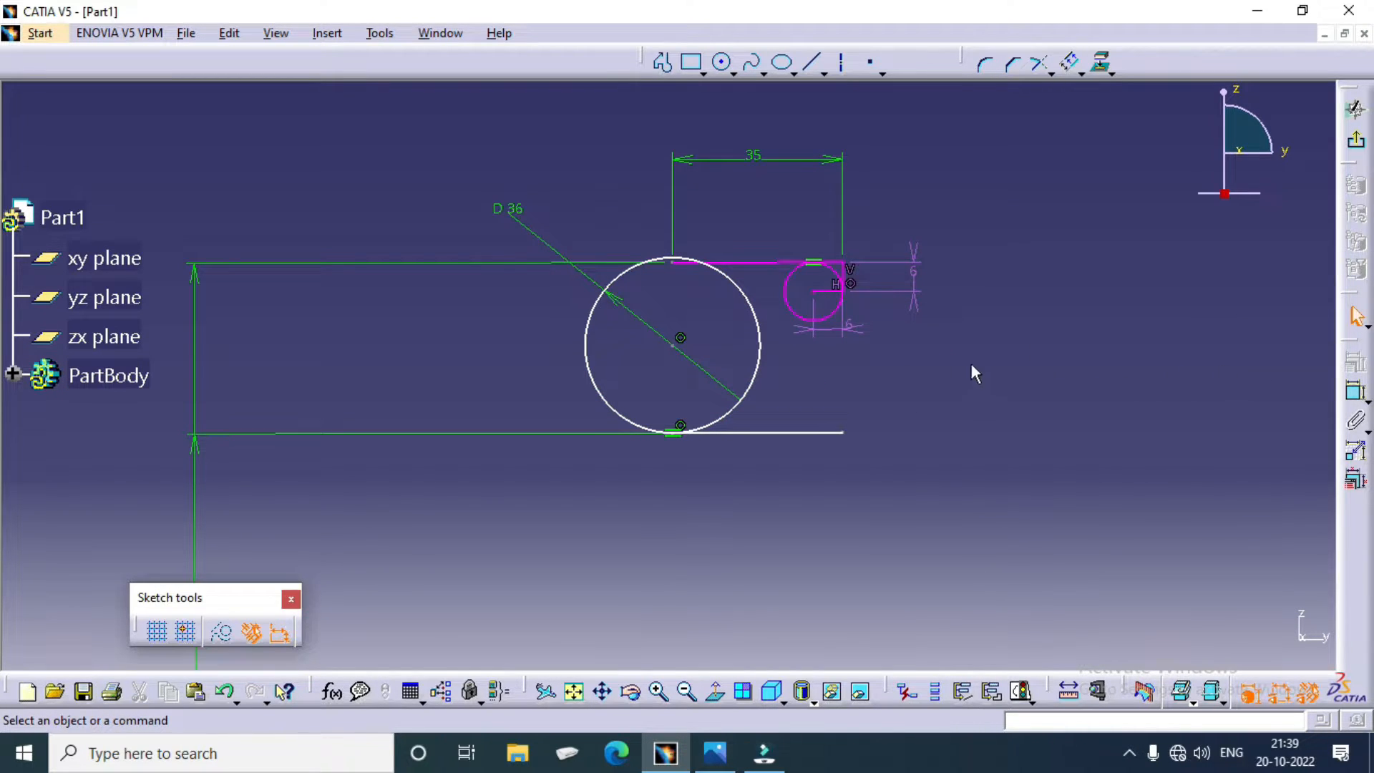
Step: Sketch a circle about 66 mm in diameter around the 36 mm circle, sharing its centre
left_click(753, 264)
middle_click_drag(977, 303, 978, 375, "ctrl")
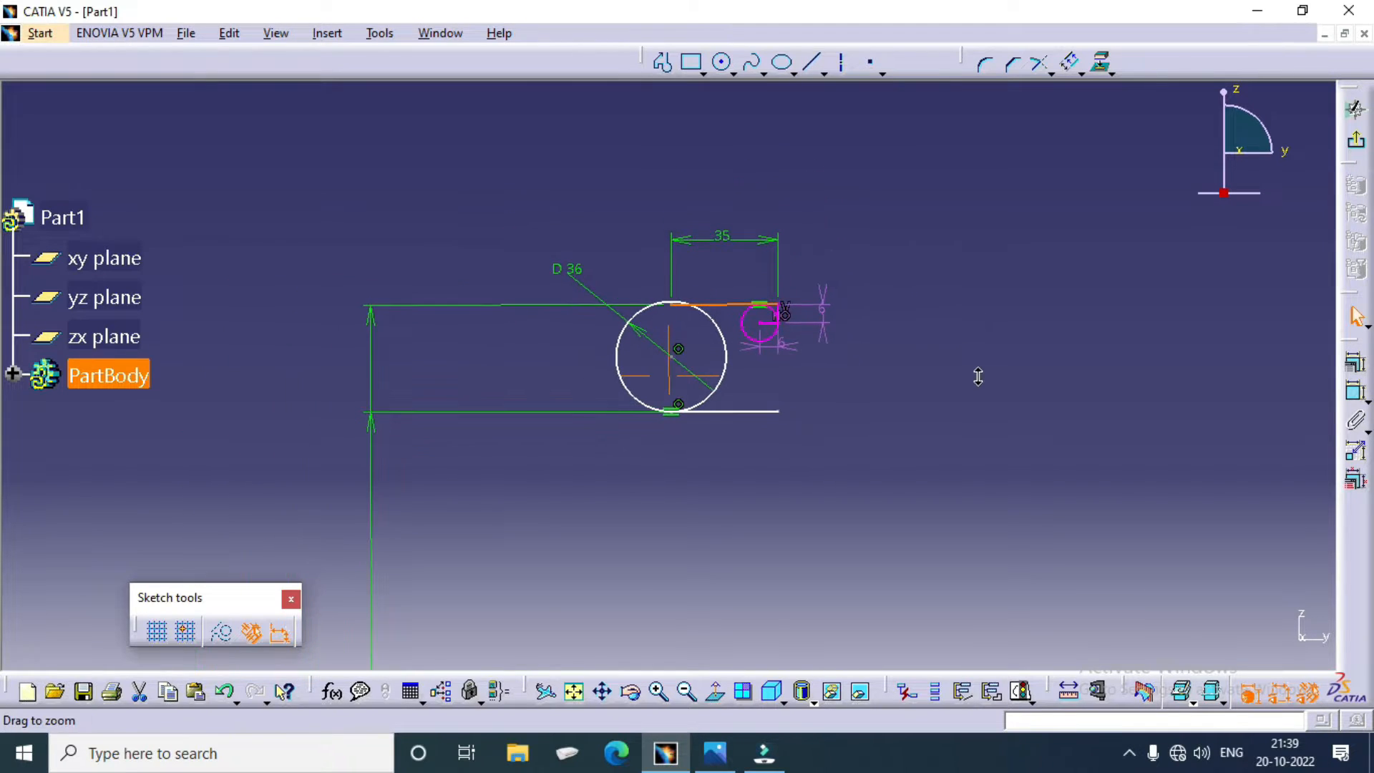
left_click(978, 375)
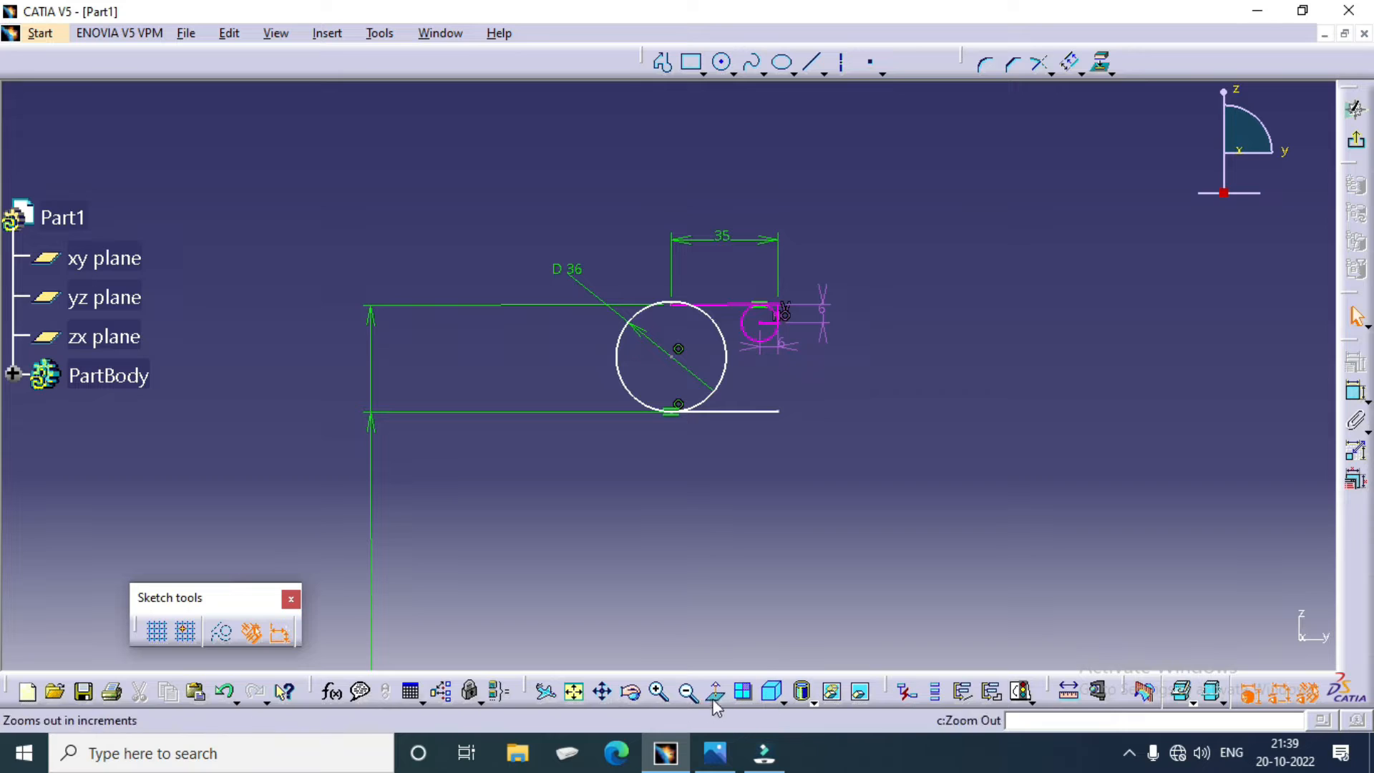
mouse_move(731, 586)
middle_mouse_down("ctrl")
mouse_move(728, 439)
mouse_move(767, 390)
middle_mouse_up("ctrl")
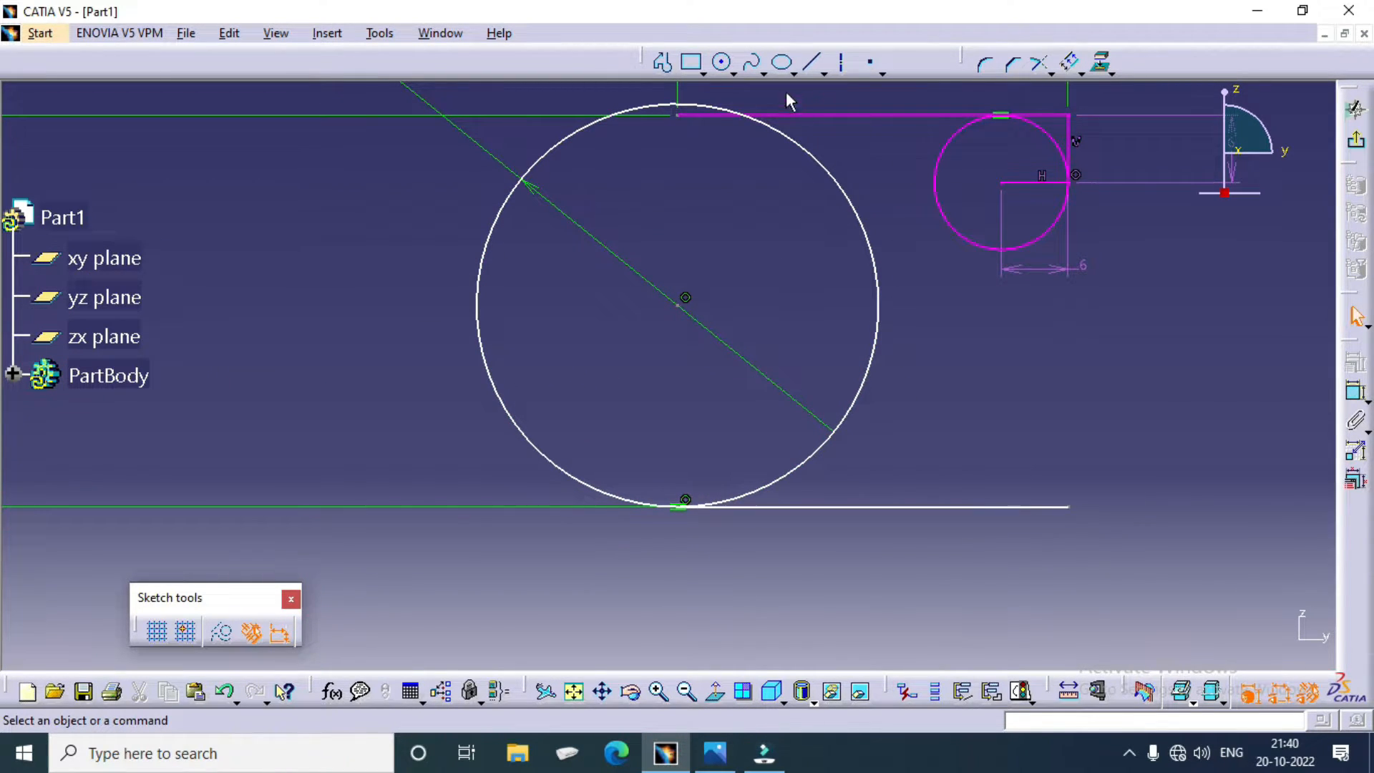
left_click(721, 62)
left_click(680, 311)
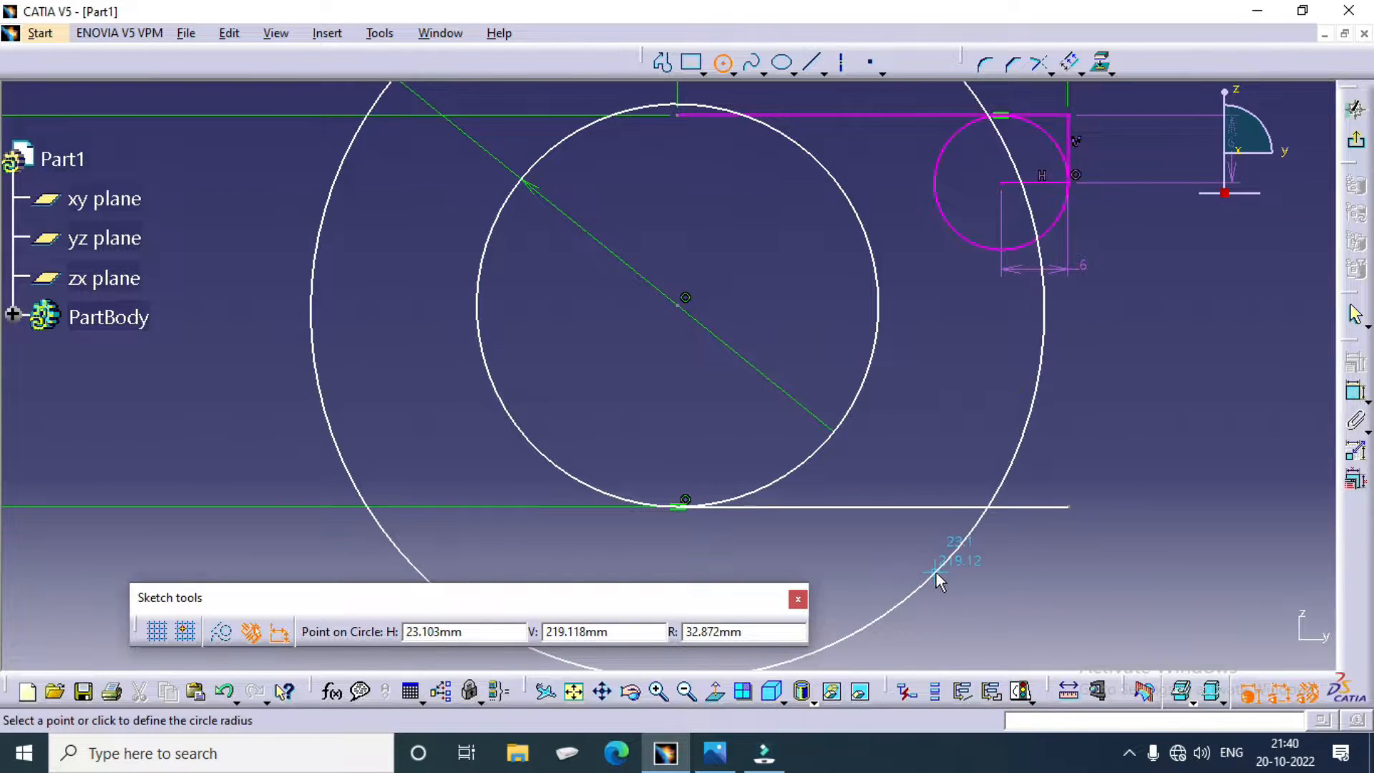
left_click(936, 572)
middle_click_drag(954, 439, 934, 534, "ctrl")
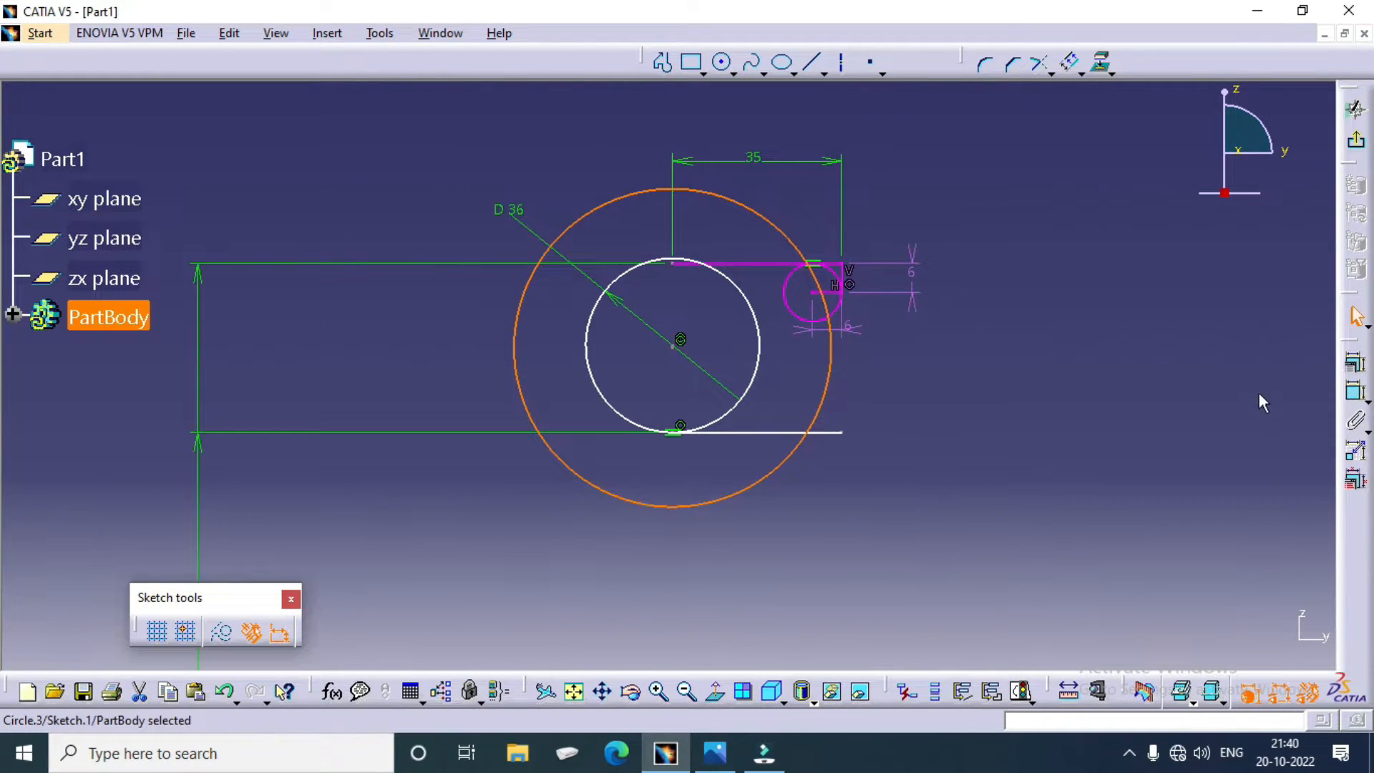
Step: Dimension the new outer circle and set its diameter to 60 mm
left_click(1355, 391)
left_click(601, 209)
left_click(569, 148)
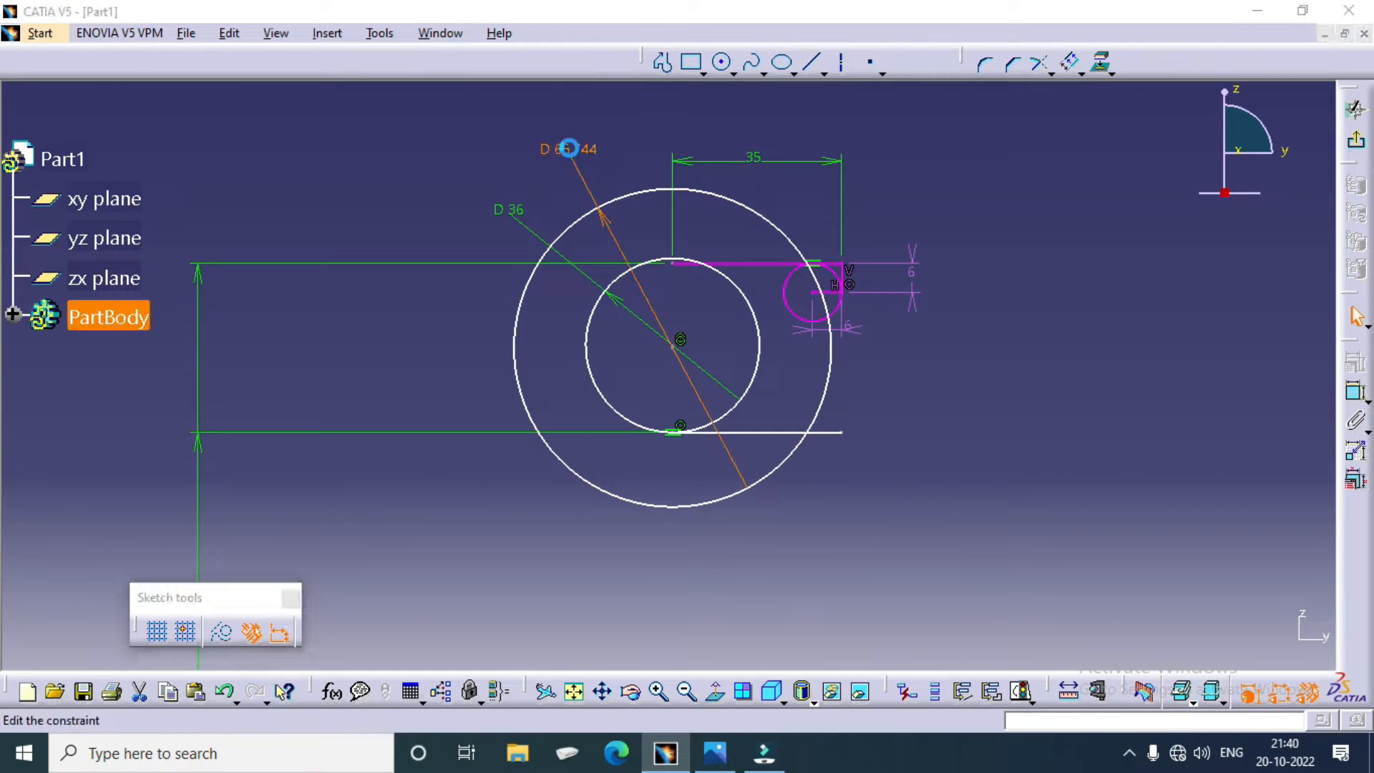
double_click(570, 149)
type("60")
key("Return")
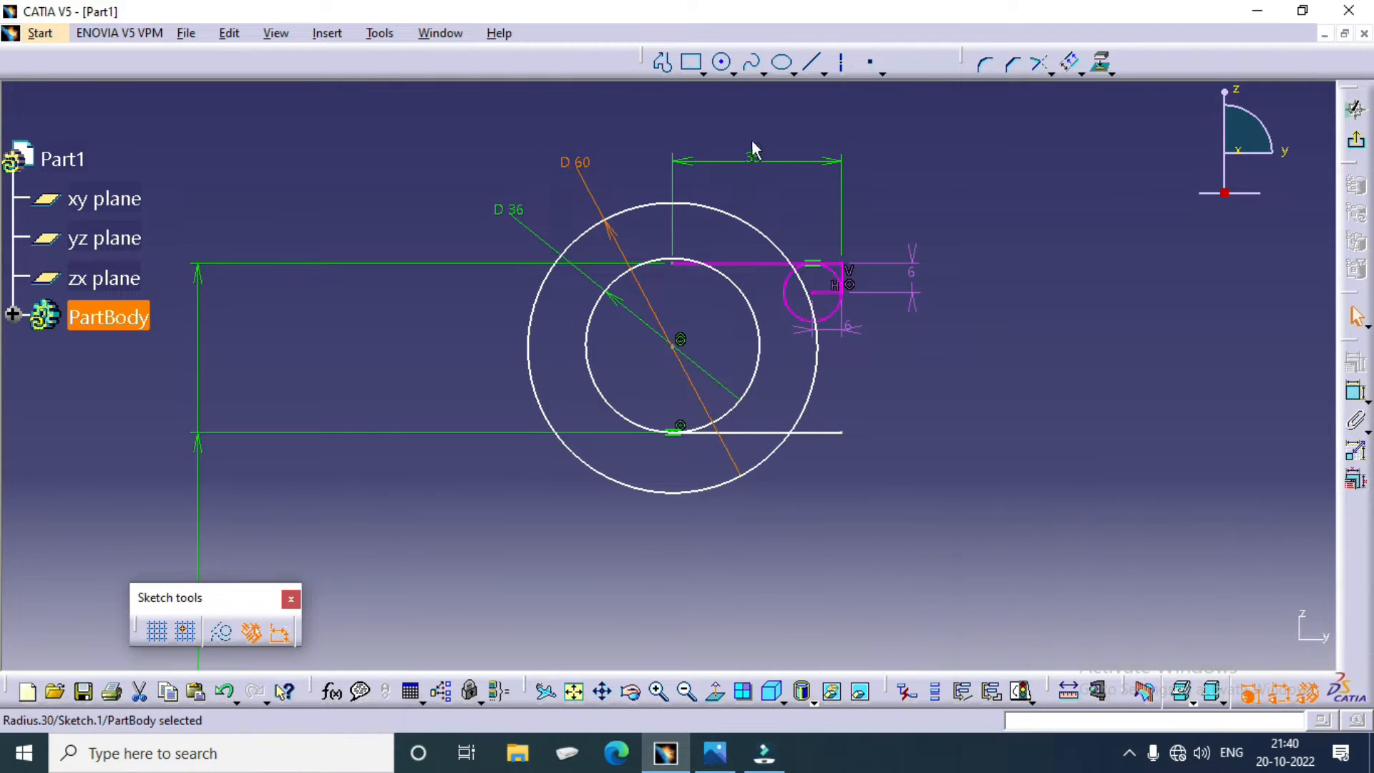
Step: Check the rim in the pulley drawing, and in CATIA draw a bi-tangent line from the 36 mm circle to the small rim circle's inner side
left_click(714, 752)
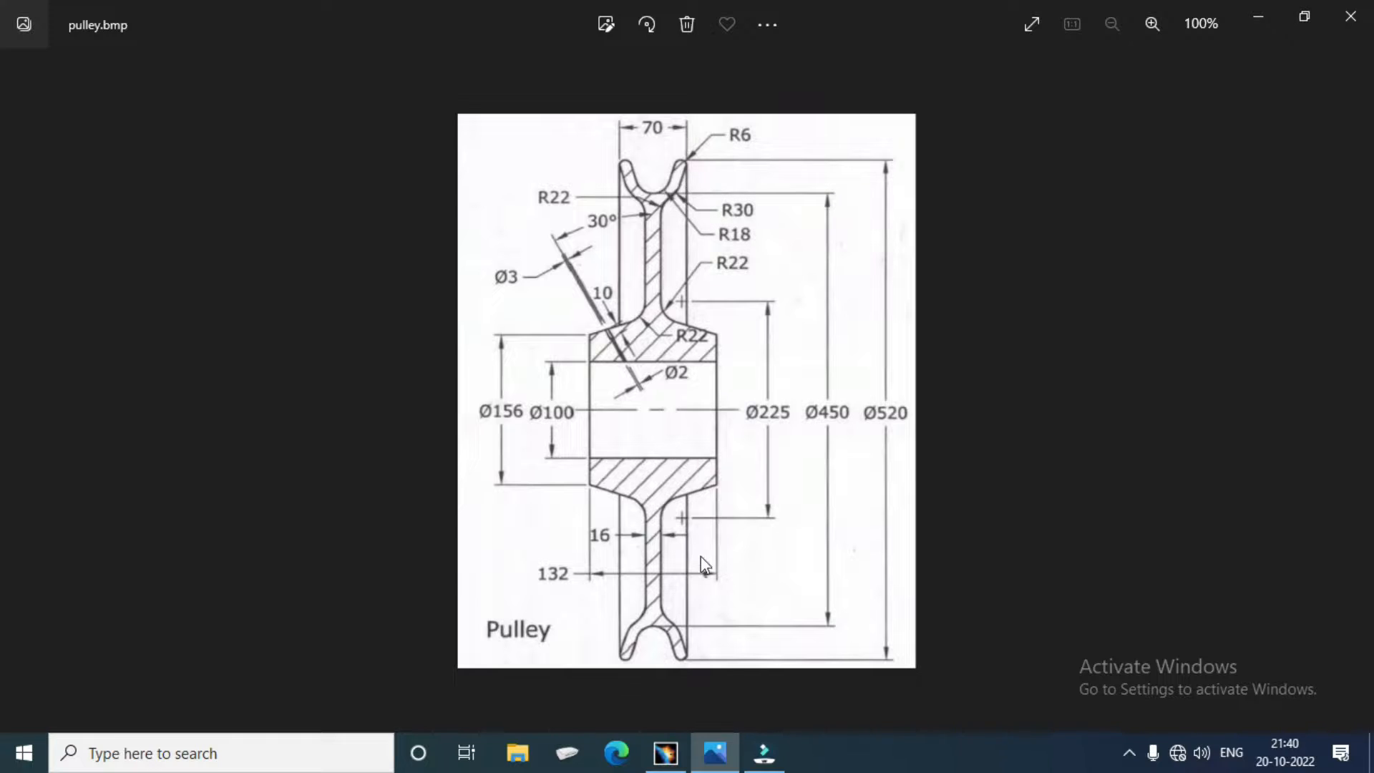
left_click(666, 752)
scroll(731, 315, "up", 3)
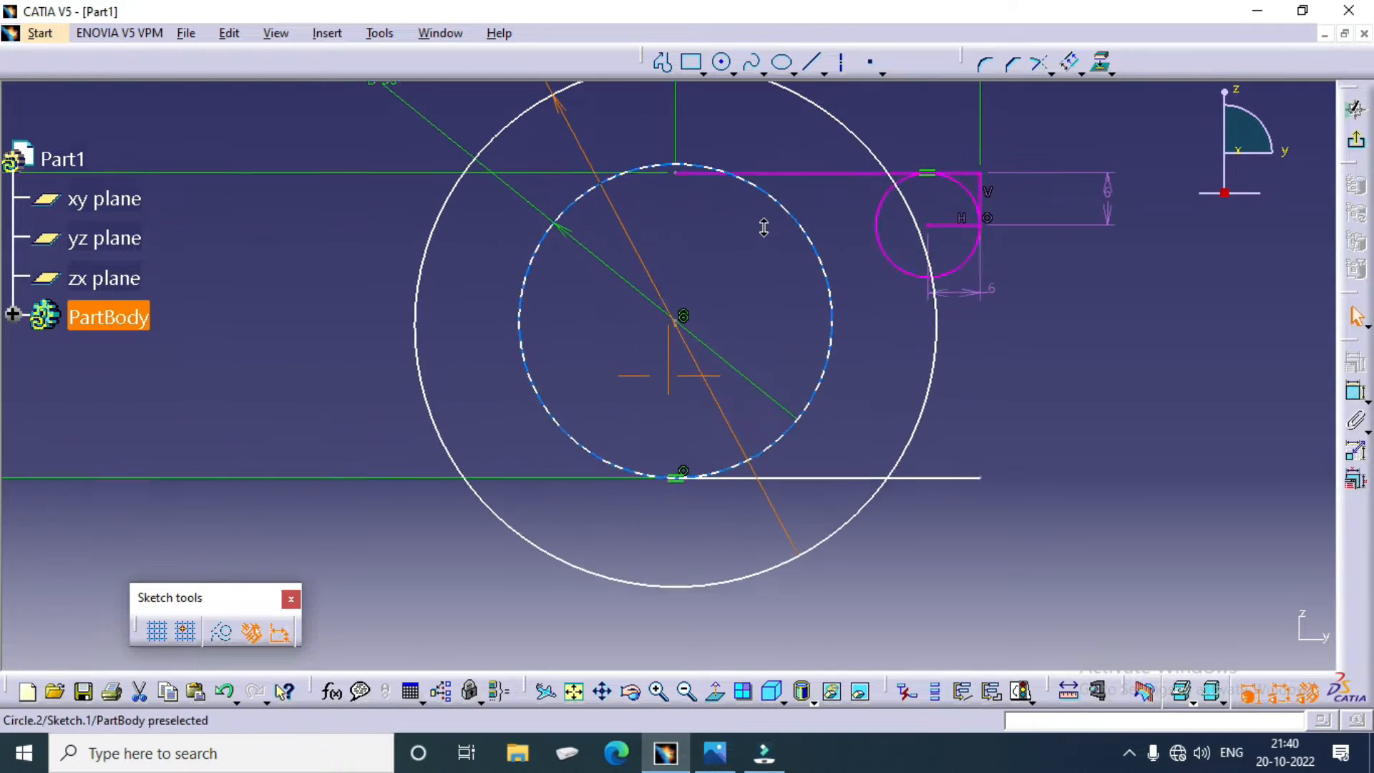
left_click(823, 74)
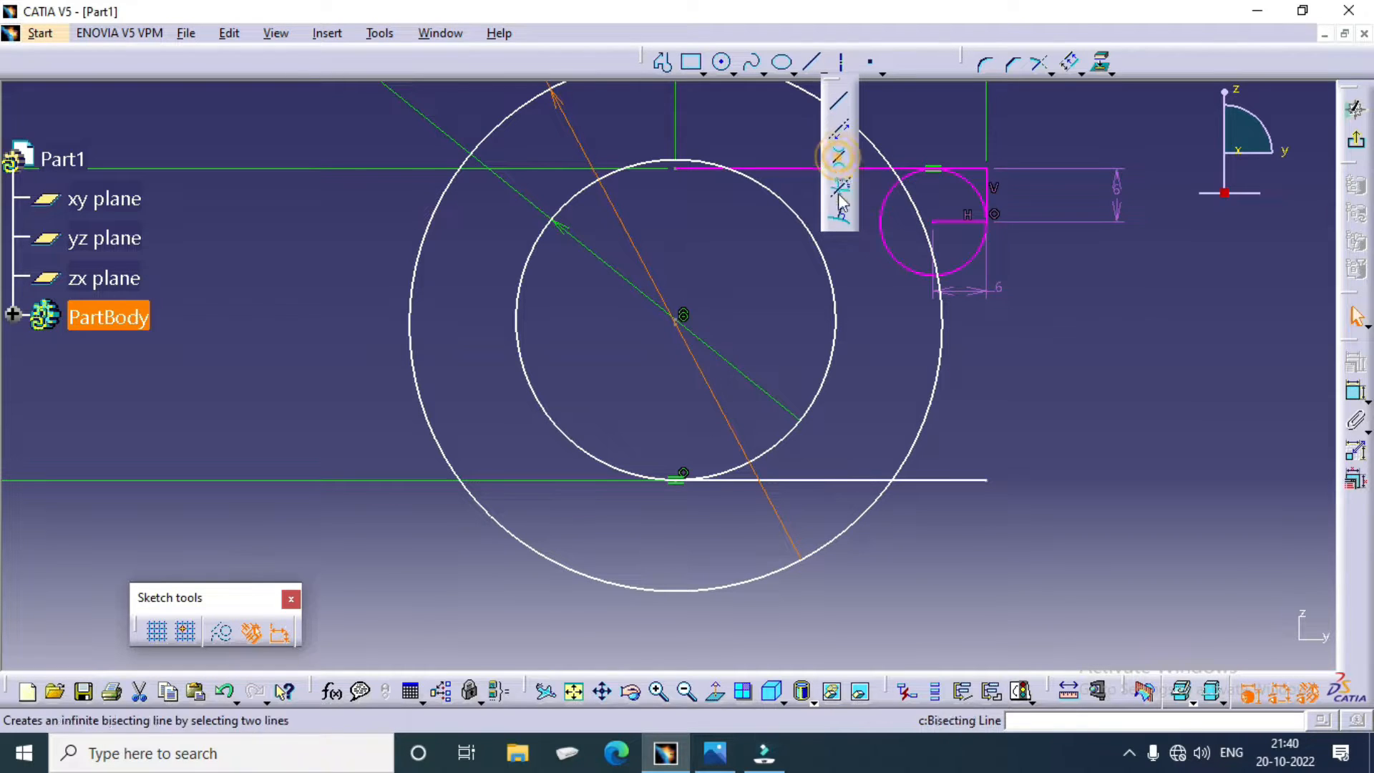
left_click(839, 156)
left_click(833, 350)
left_click(892, 222)
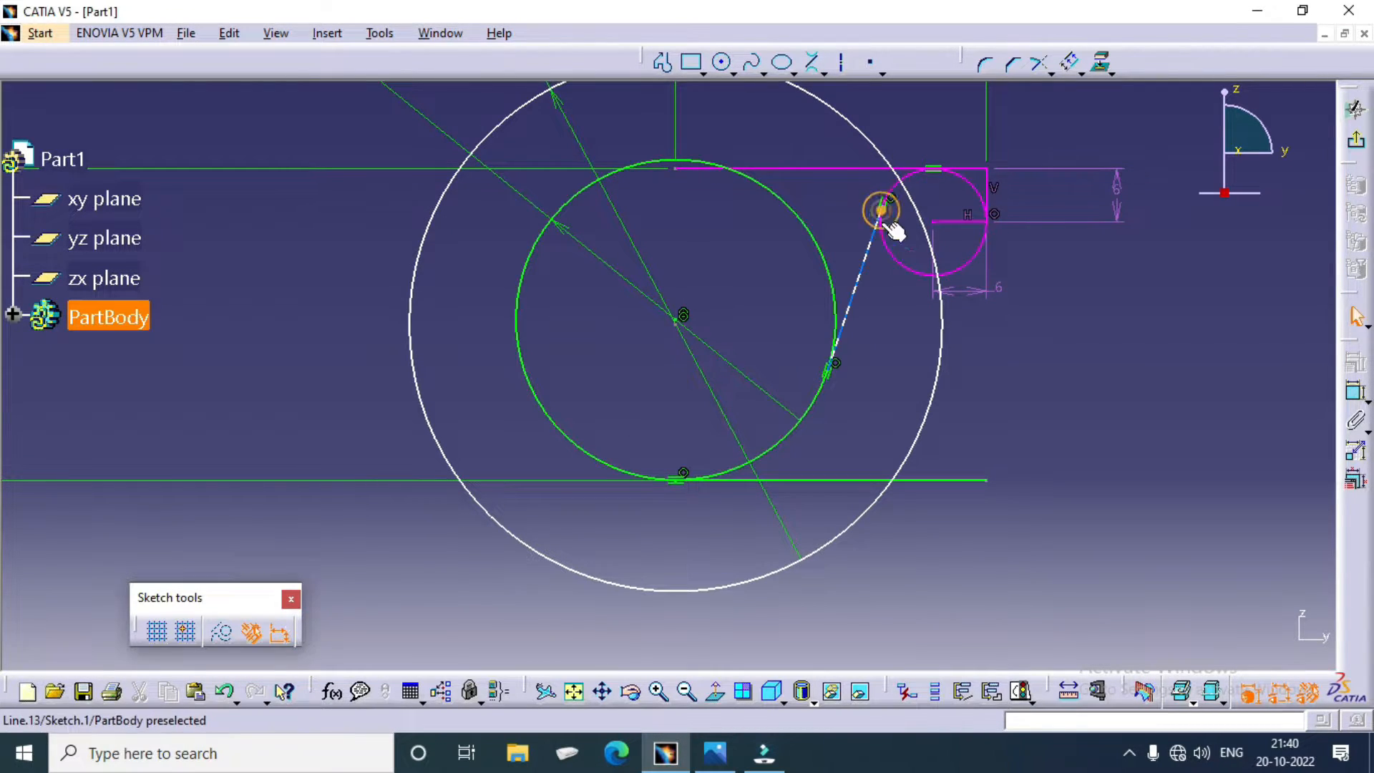
Step: Draw a second bi-tangent line from the 60 mm circle to the outer side of the small rim circle
left_click(814, 62)
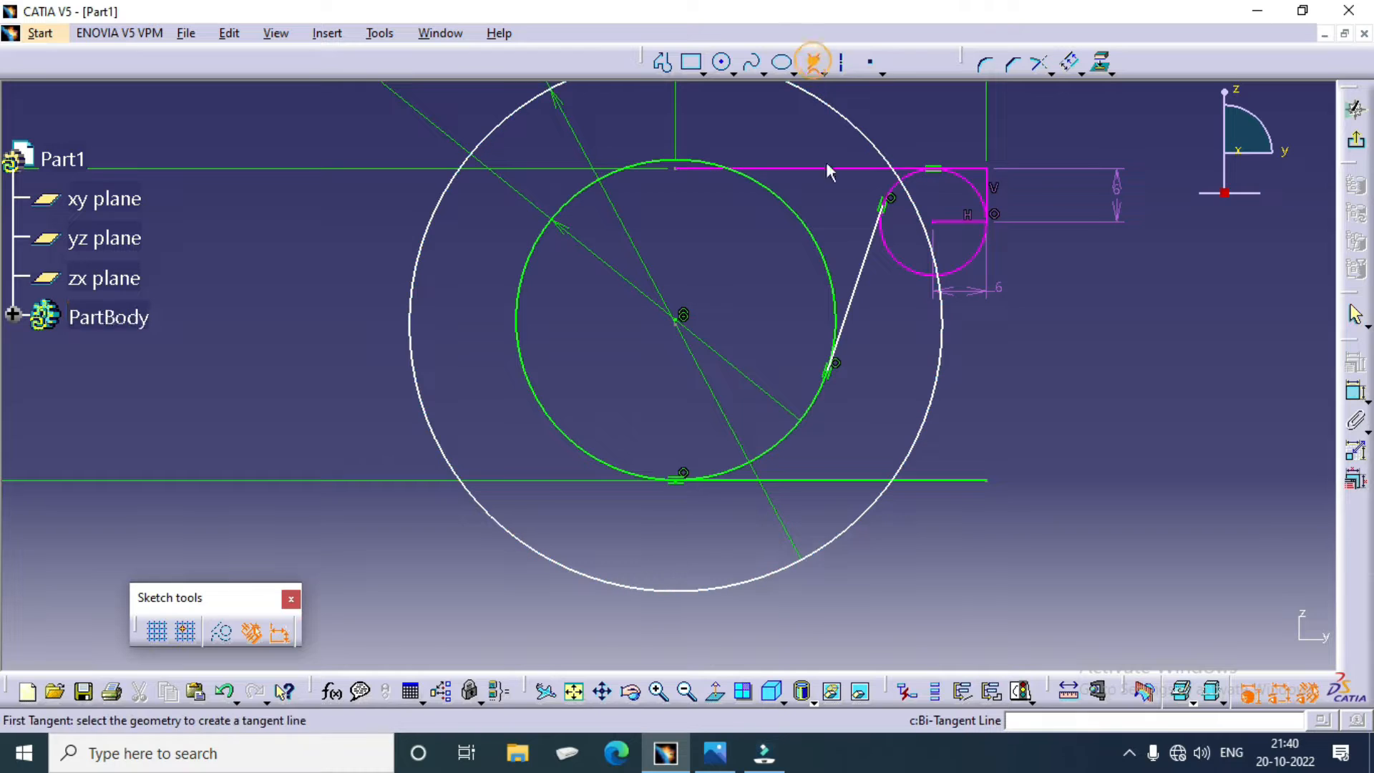
left_click(926, 431)
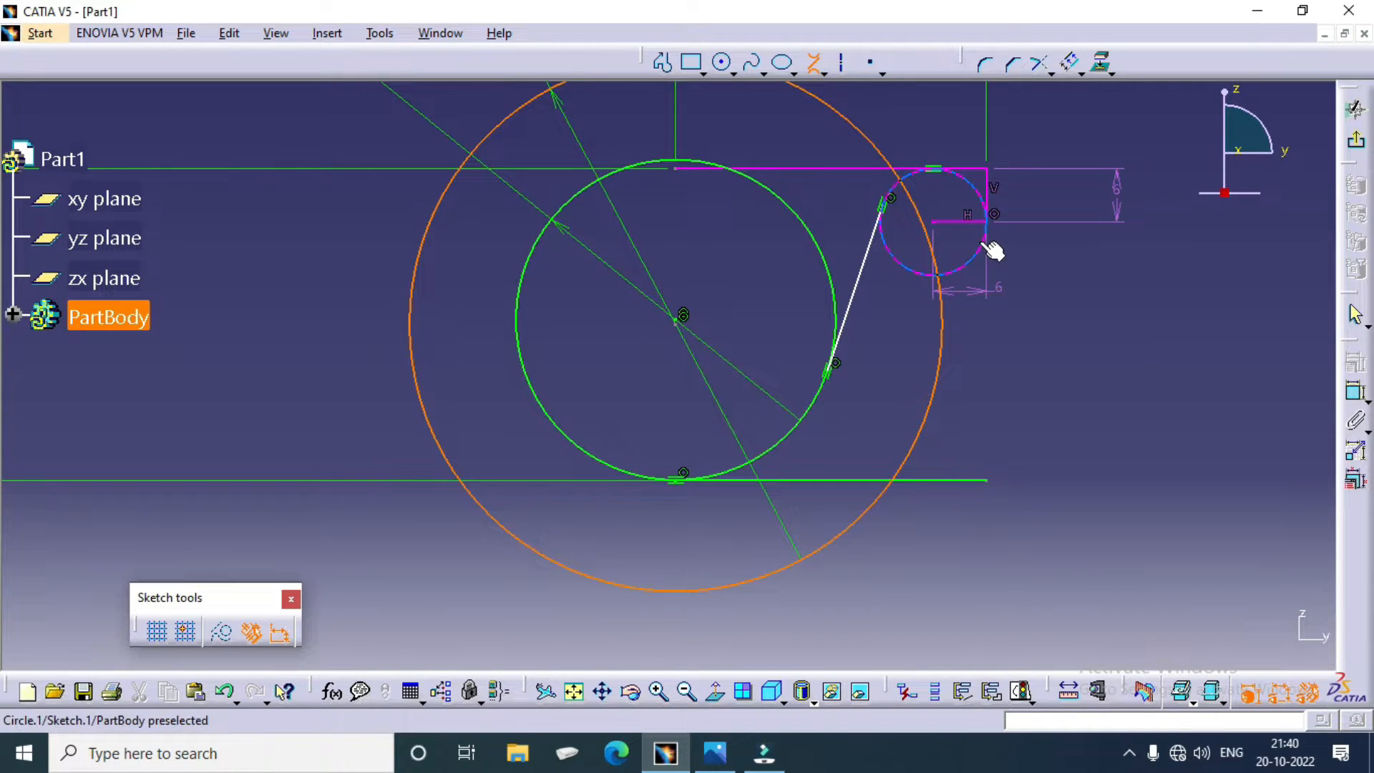
left_click(988, 243)
Step: Trim the vertical line at the origin so it extends up to the 60 mm circle, converting its length constraint into a distance
mouse_move(777, 296)
middle_mouse_down()
mouse_move(770, 513)
mouse_move(785, 445)
mouse_move(782, 310)
mouse_move(773, 367)
middle_mouse_up()
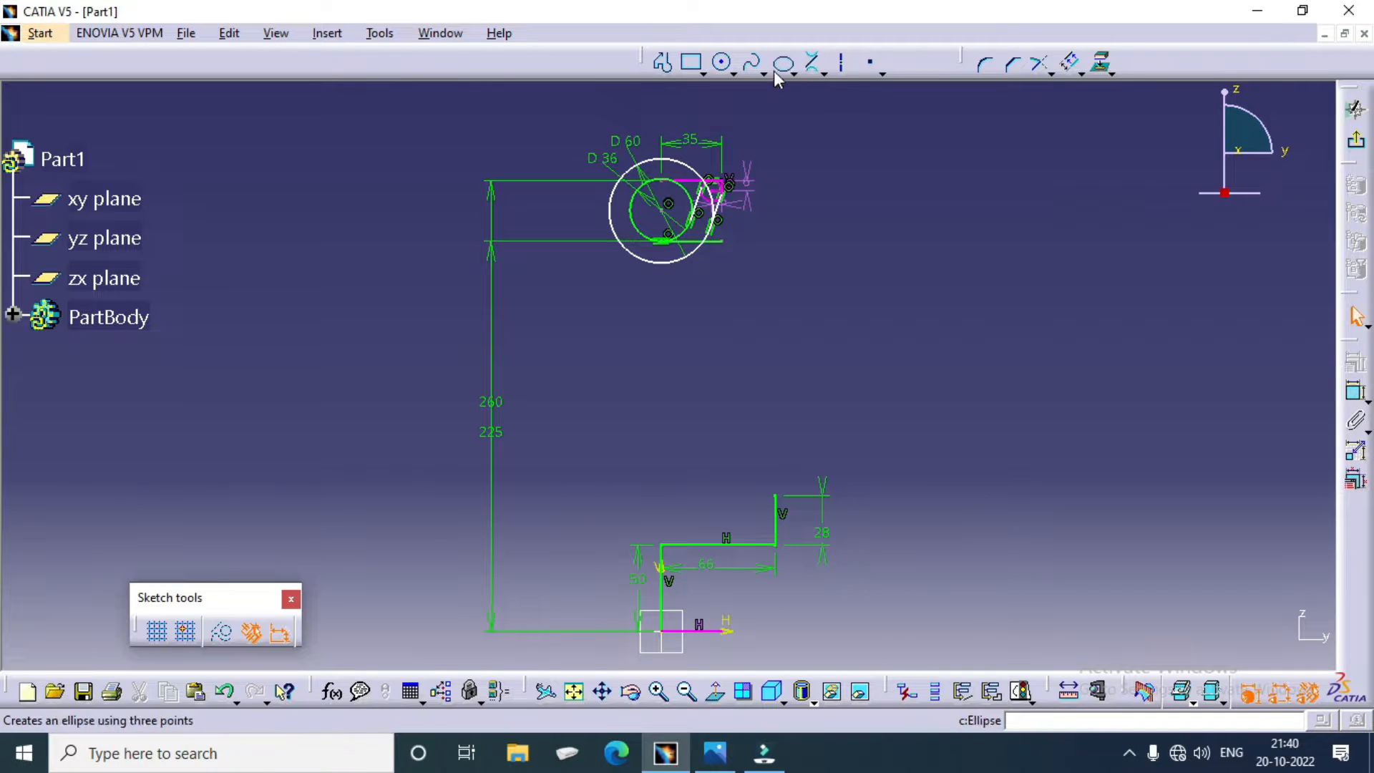
left_click(1051, 73)
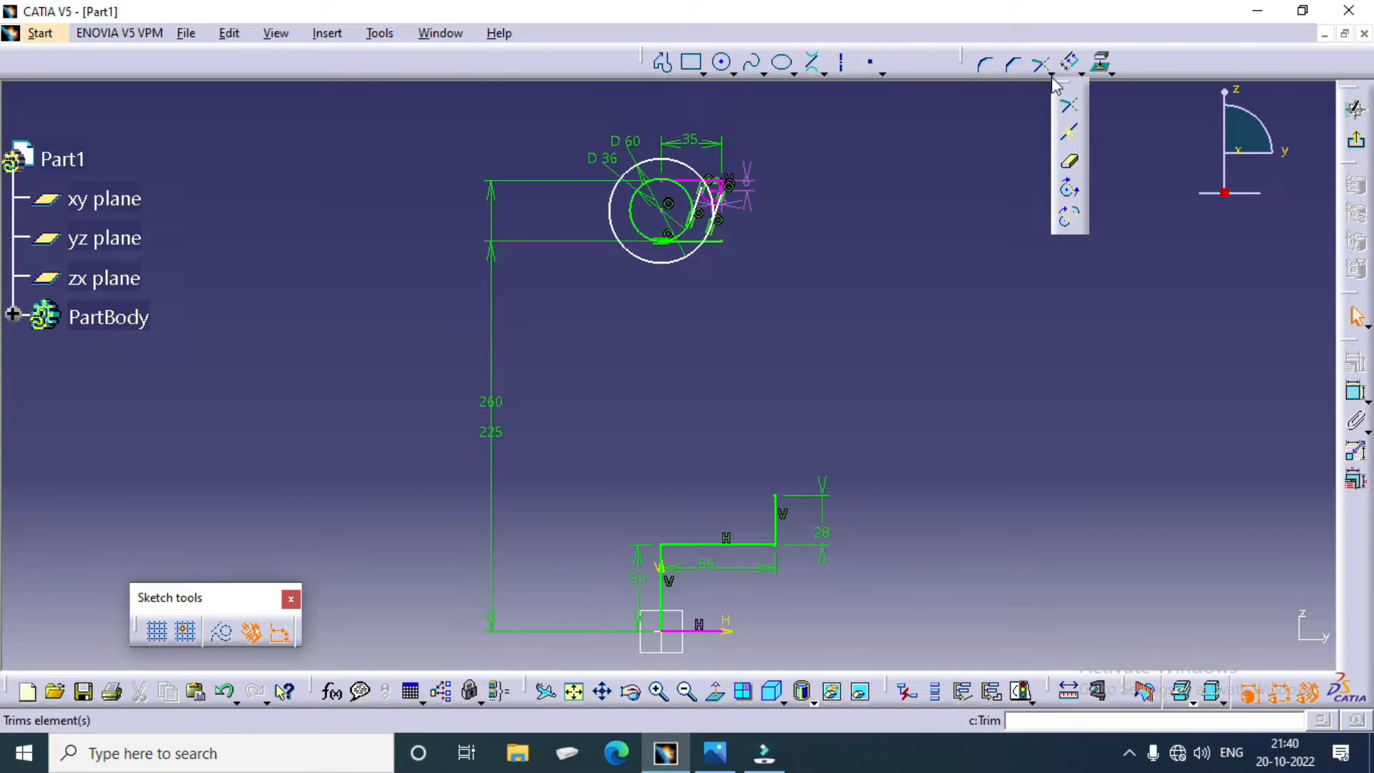
left_click(1071, 108)
left_click(660, 577)
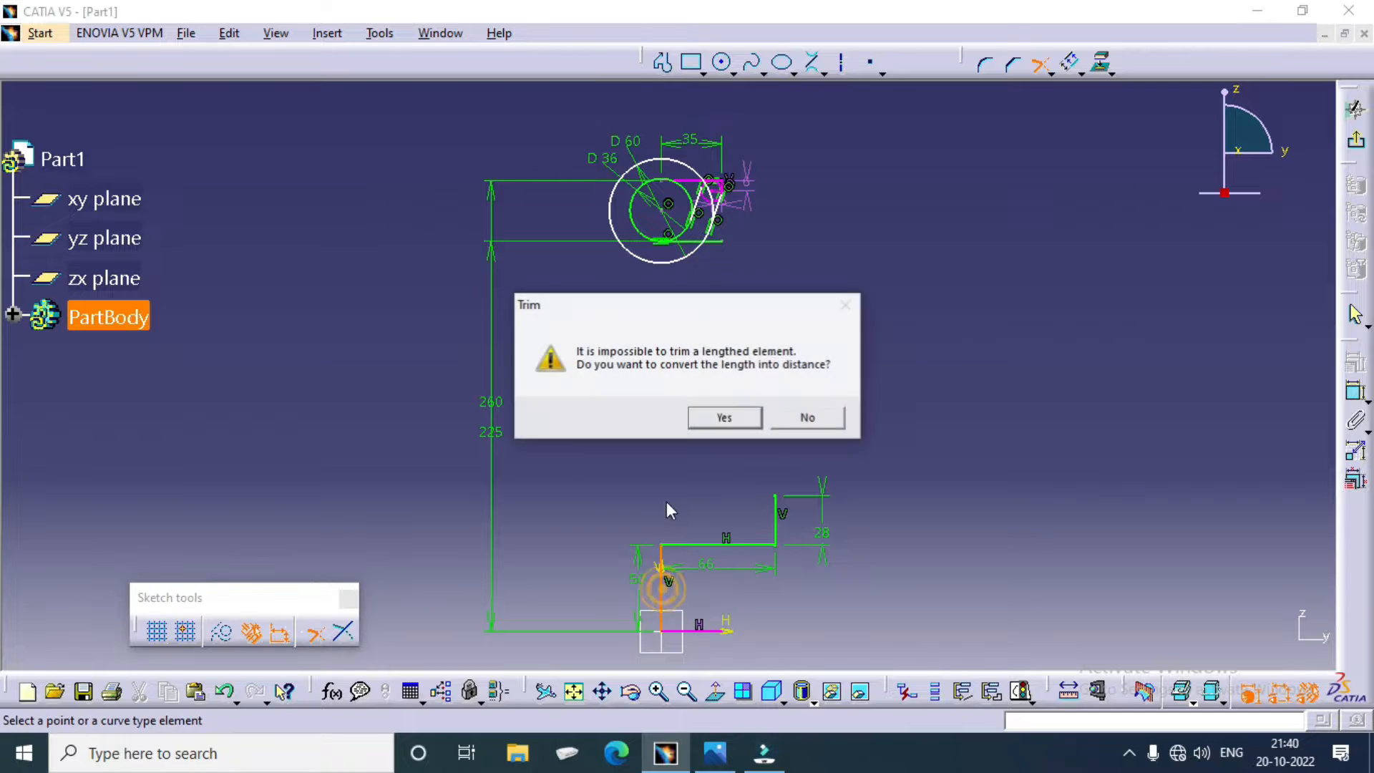
left_click(724, 416)
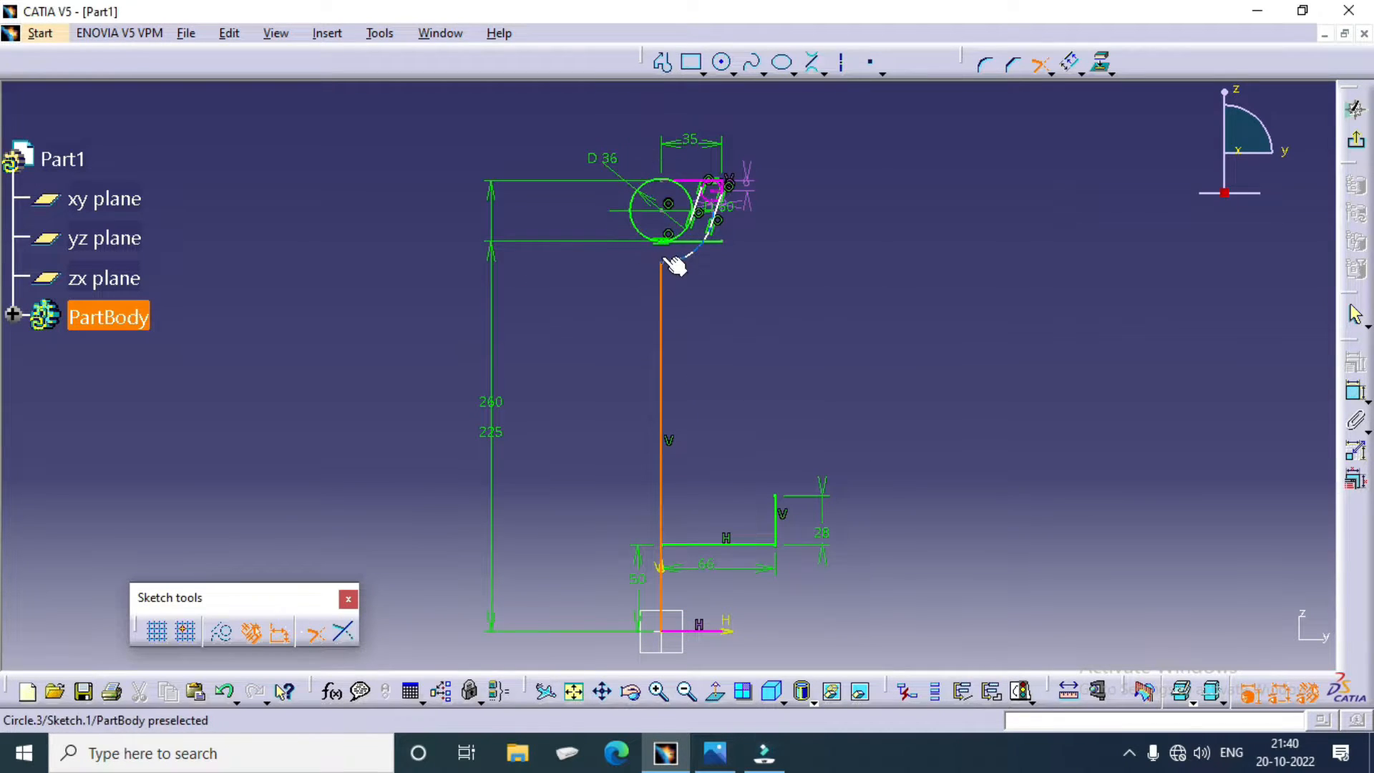
left_click(663, 259)
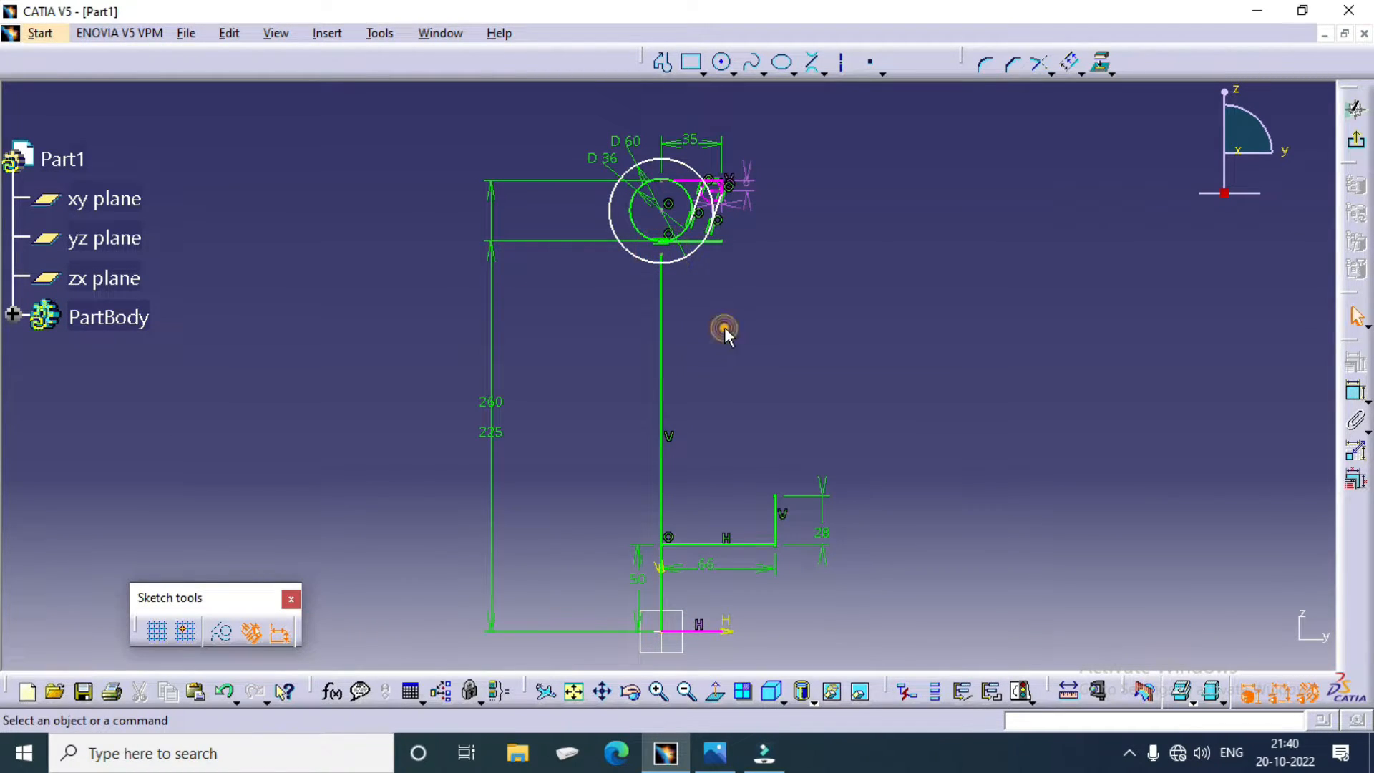
Step: Check the web thickness in the pulley drawing, and in CATIA offset the long vertical line outward by 8 mm
mouse_move(720, 454)
middle_mouse_down()
mouse_move(711, 371)
mouse_move(606, 400)
mouse_move(665, 423)
mouse_move(666, 360)
middle_mouse_up()
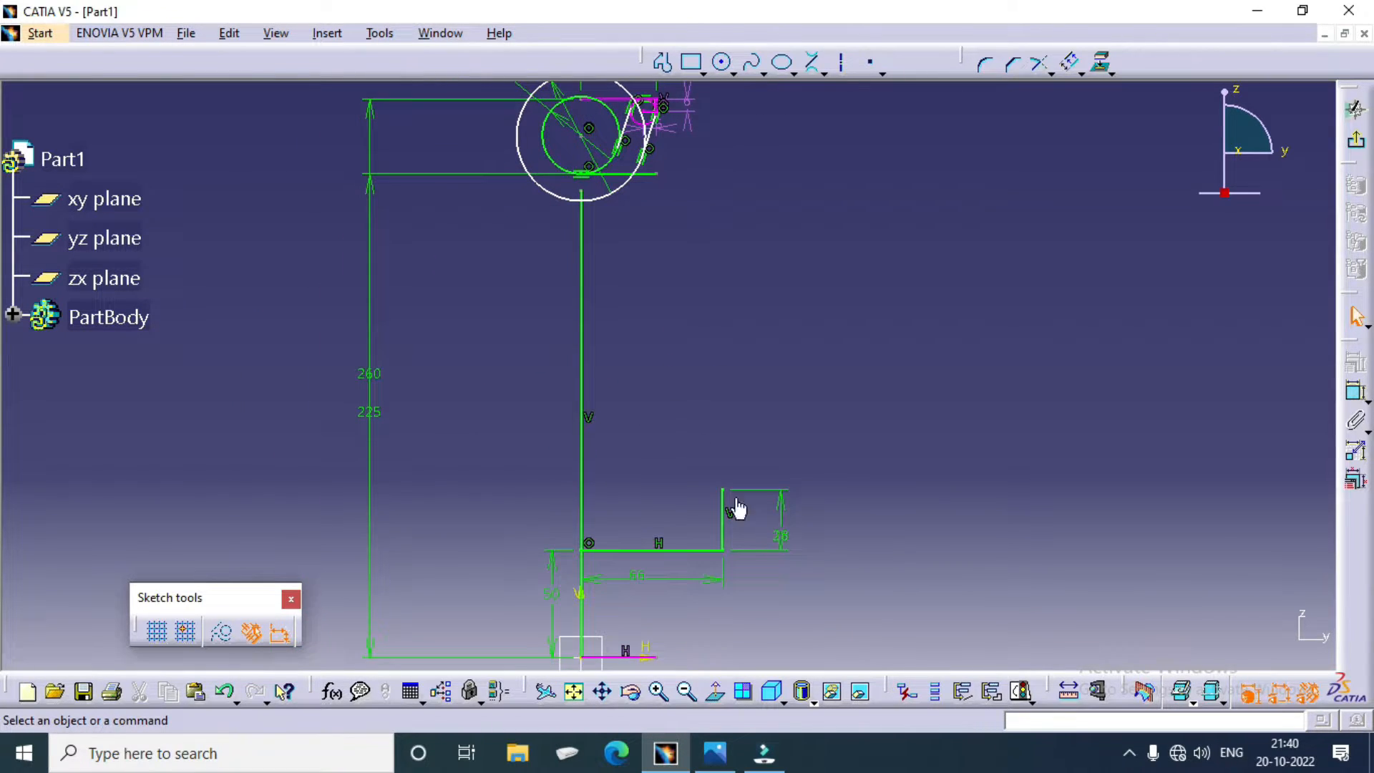
left_click(718, 750)
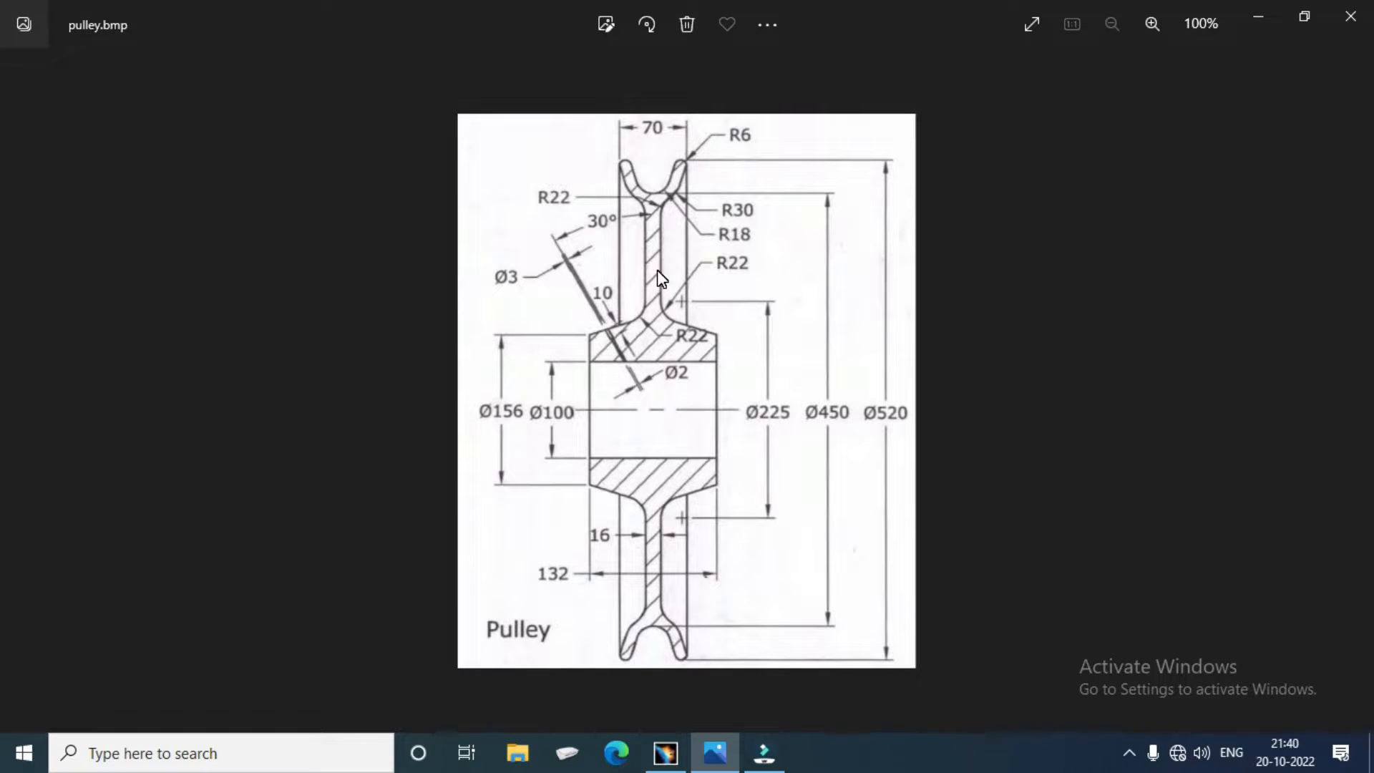
left_click(665, 751)
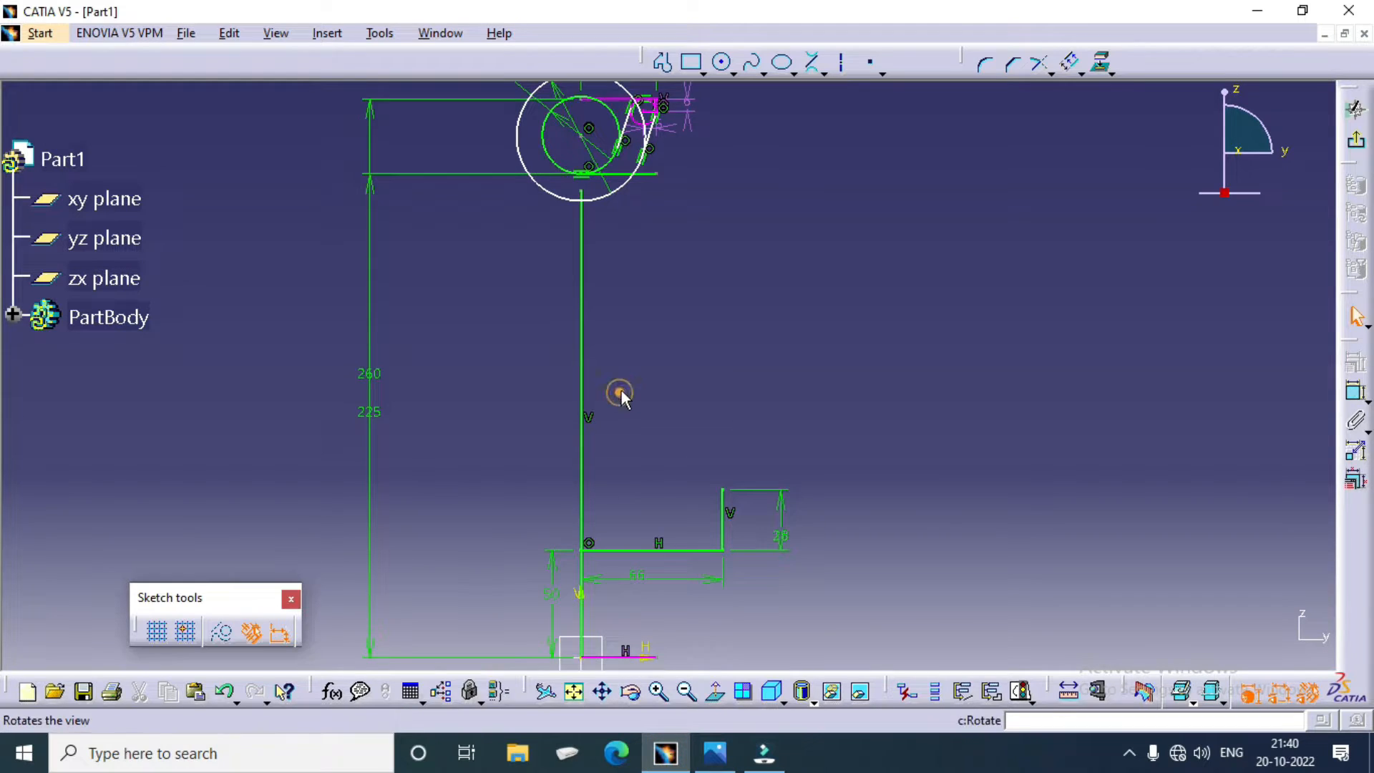
left_click(582, 370)
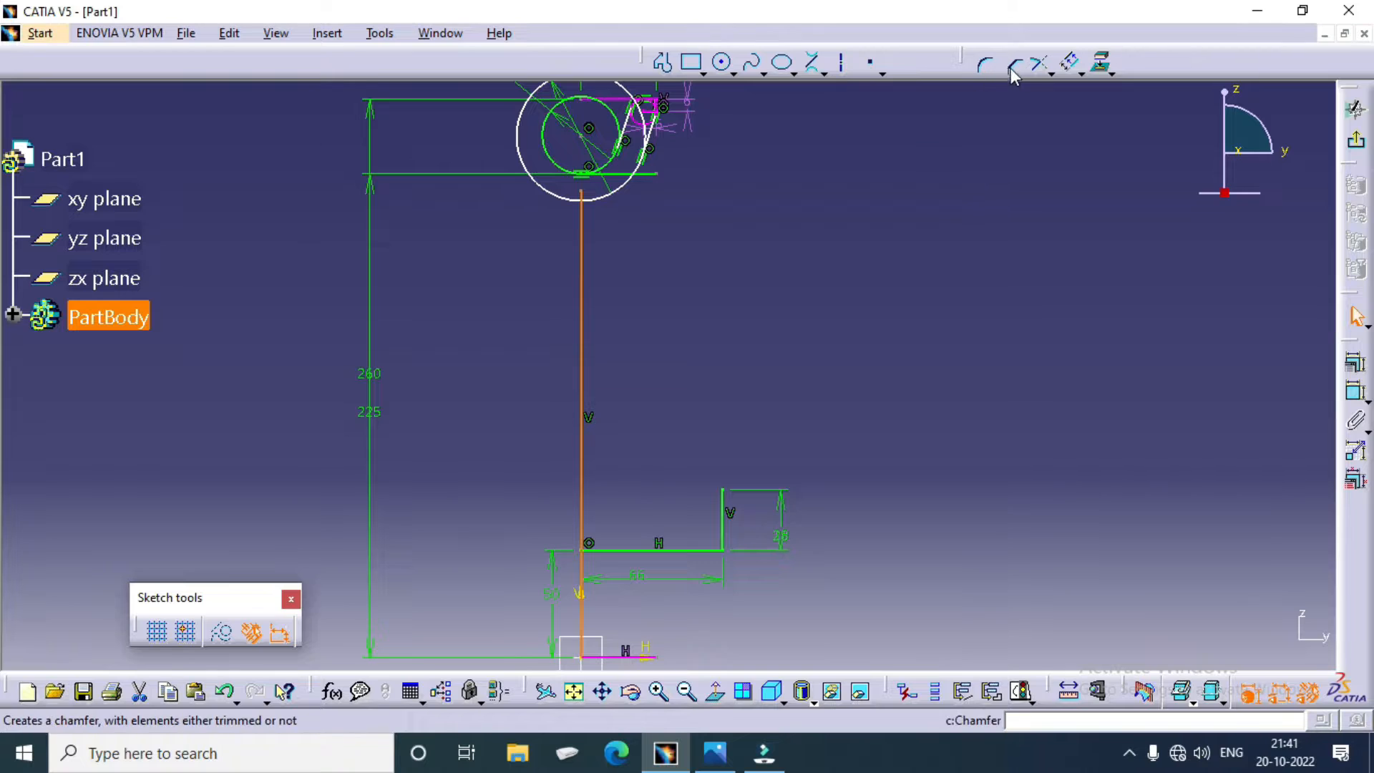
left_click(1071, 63)
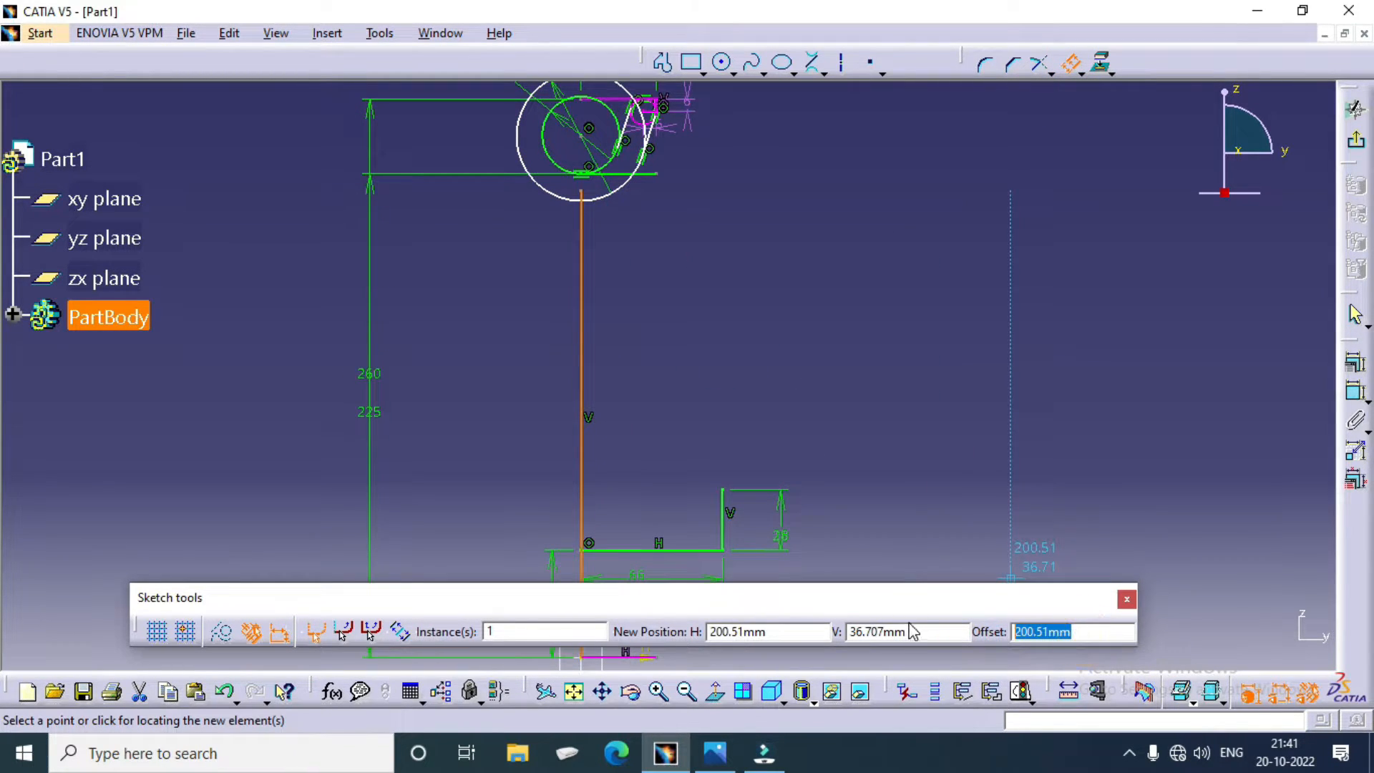
key("Return")
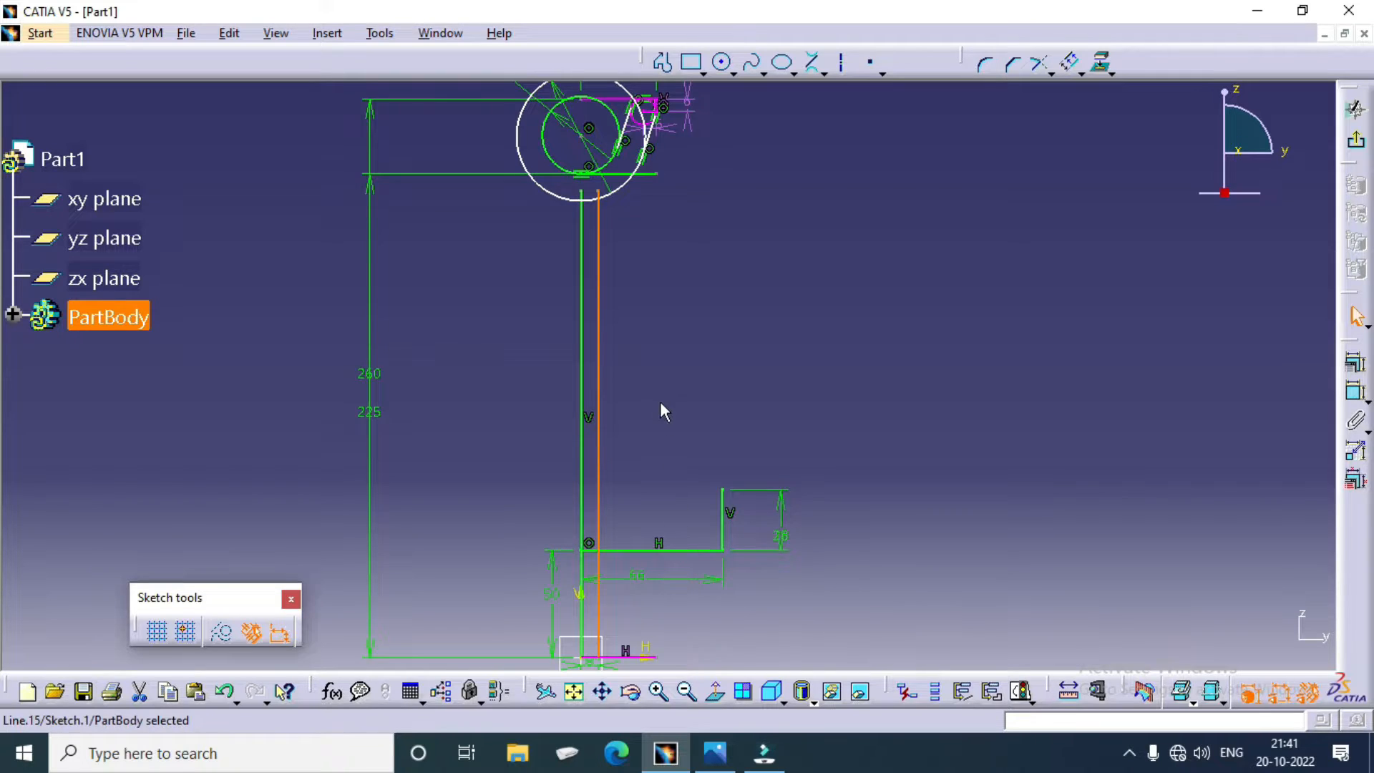
Step: Offset the horizontal base line at the origin upward by about 115 mm
middle_click_drag(660, 401, 681, 462, "ctrl")
middle_click_drag(761, 517, 719, 381, "ctrl")
middle_click_drag(688, 481, 663, 344)
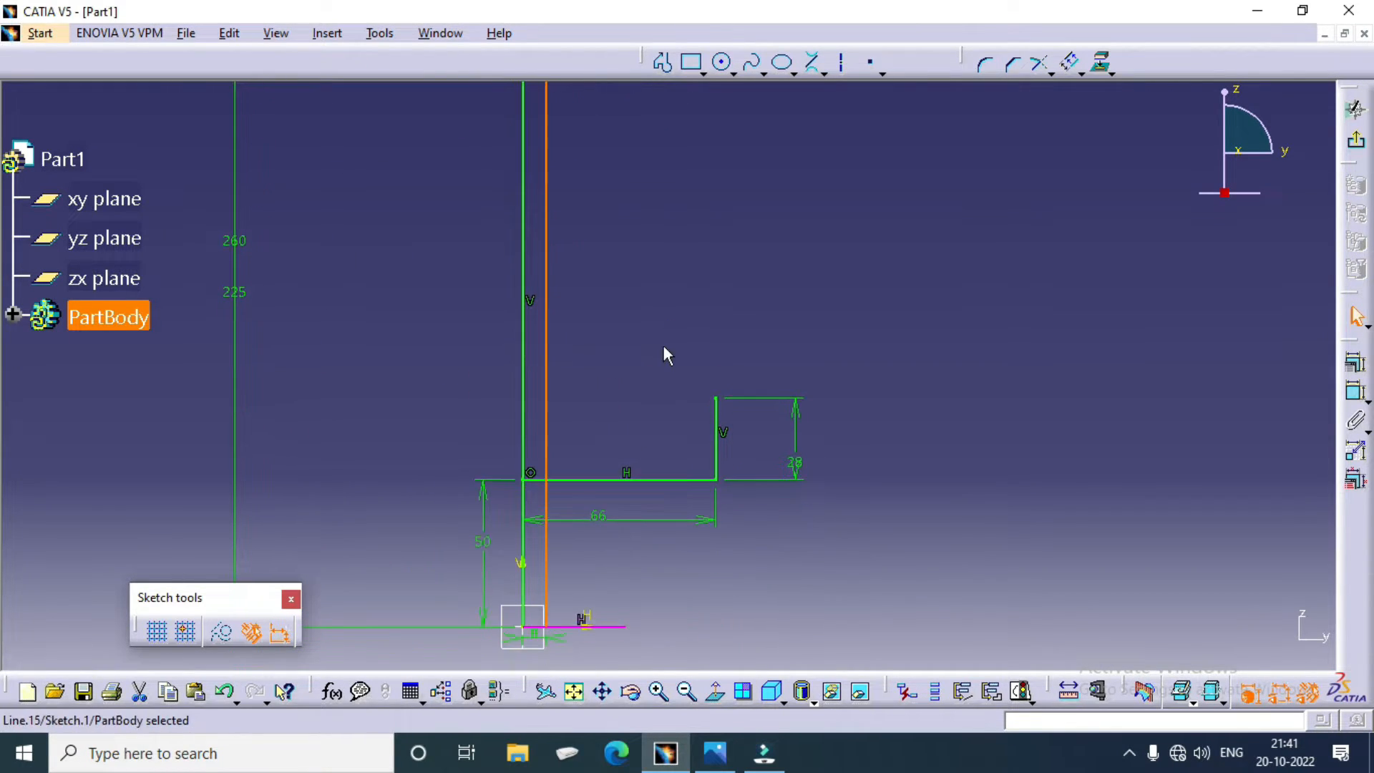
mouse_move(684, 548)
middle_mouse_down("ctrl")
mouse_move(676, 461)
mouse_move(654, 444)
mouse_move(669, 484)
mouse_move(649, 399)
middle_mouse_up("ctrl")
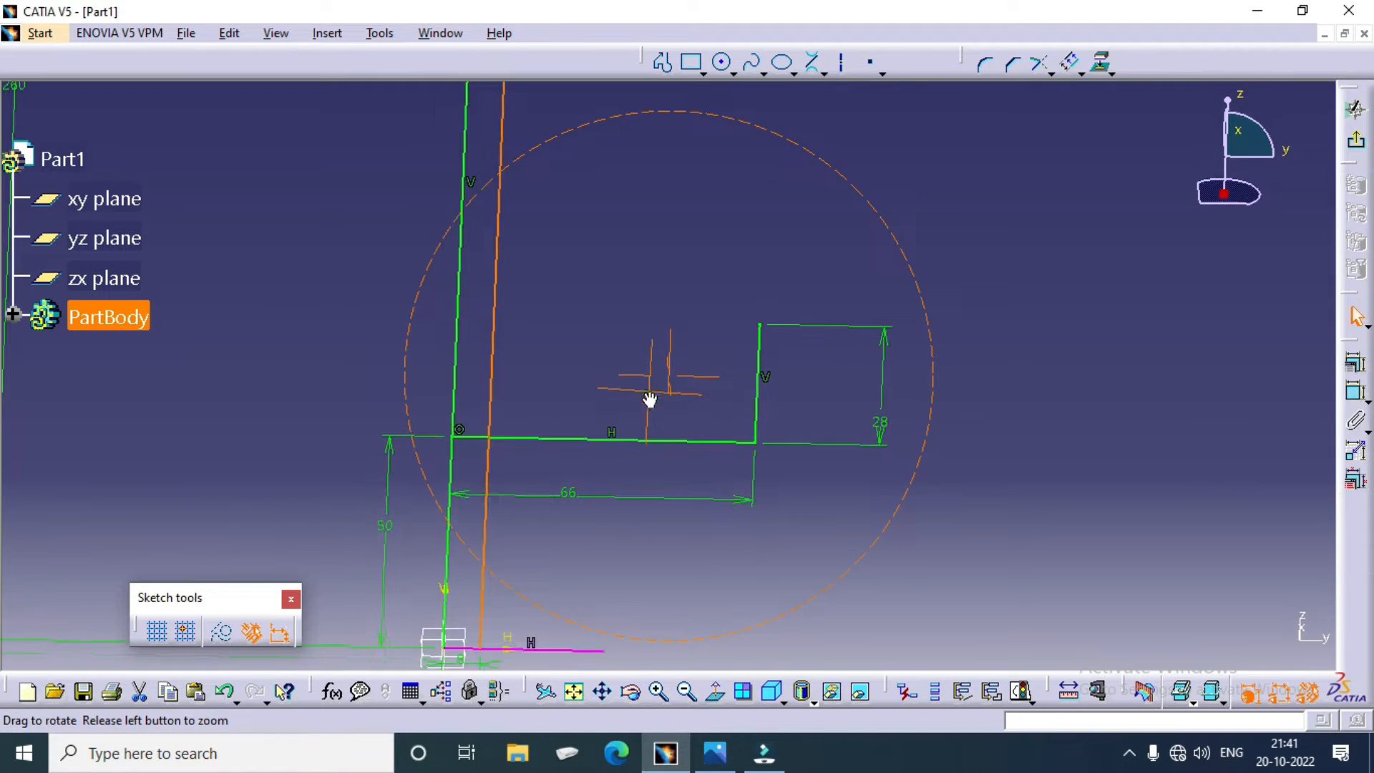
left_click(715, 693)
middle_click_drag(681, 576, 680, 383)
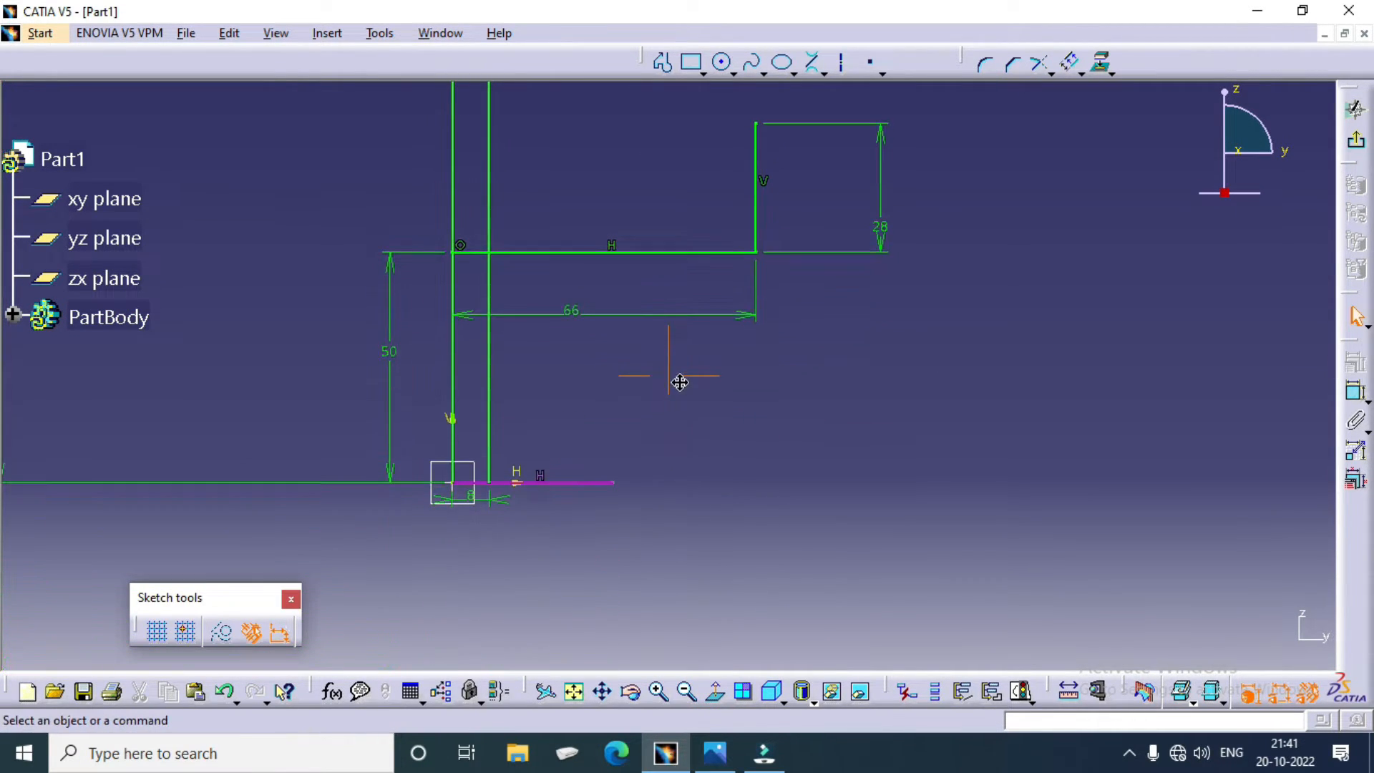
left_click(567, 481)
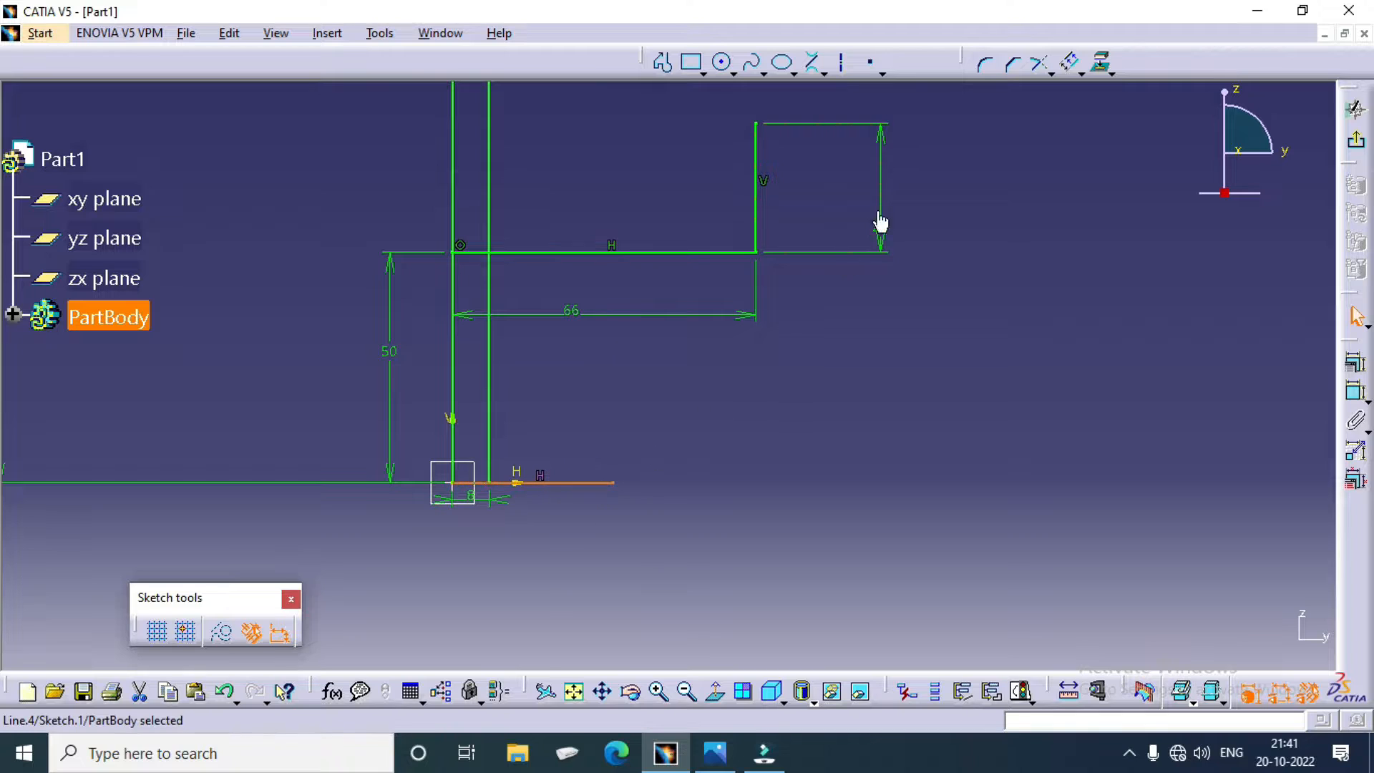
left_click(1070, 64)
middle_click_drag(624, 223, 626, 418)
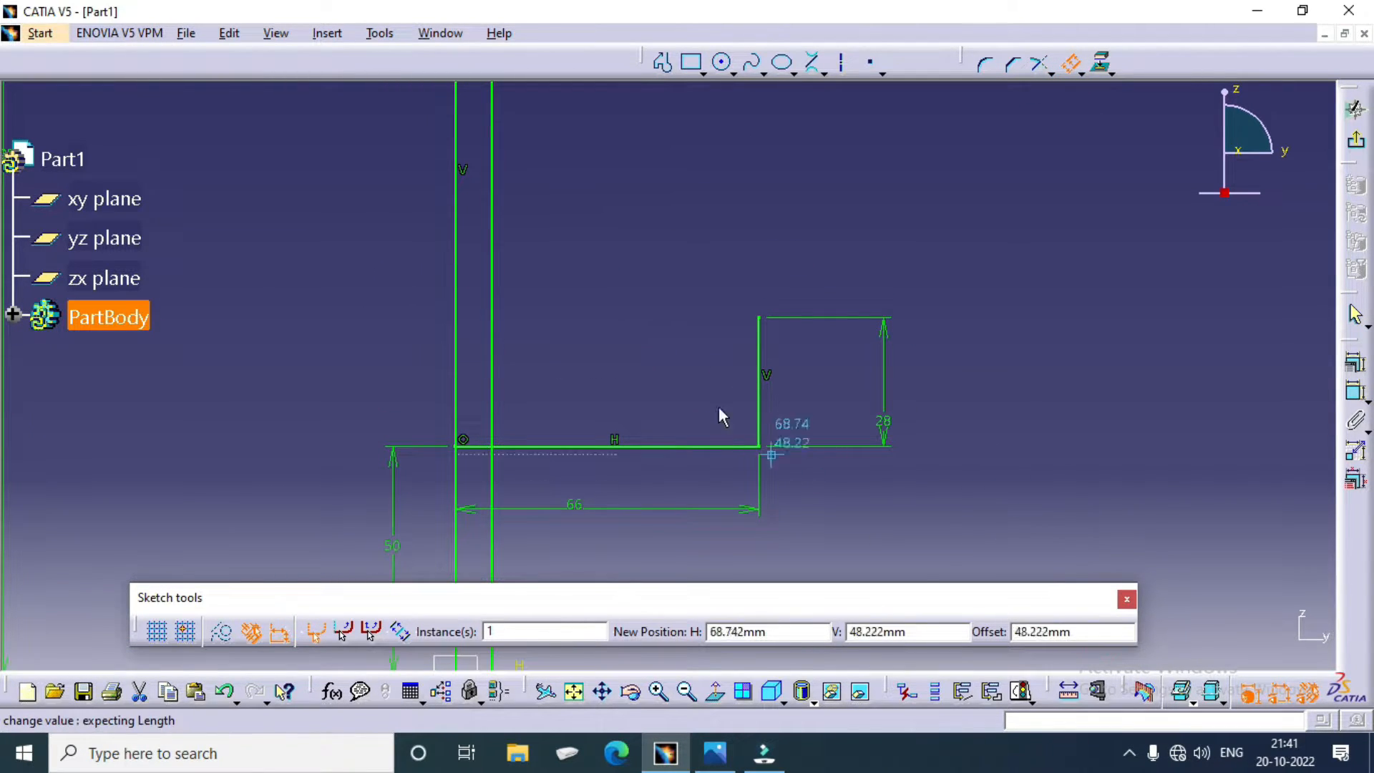
left_click(598, 150)
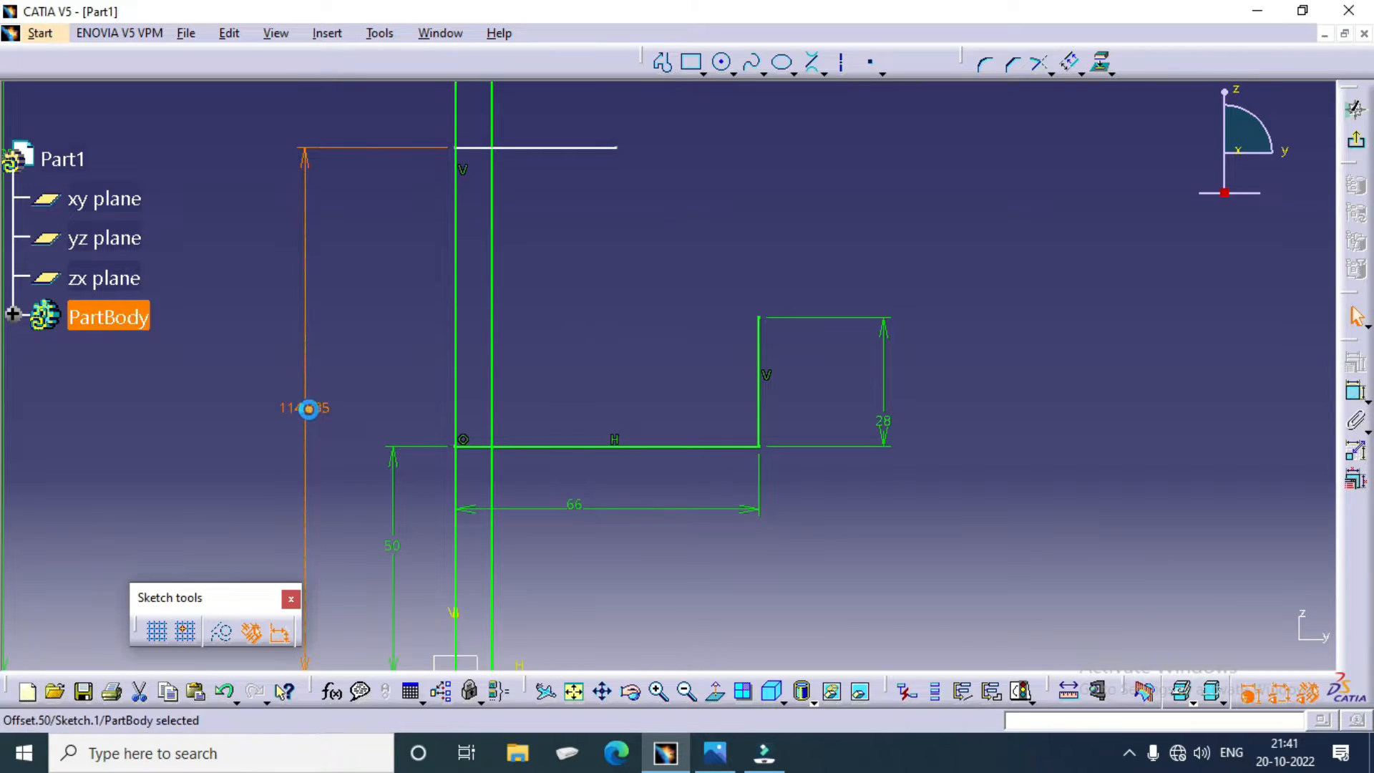
Step: Check the hub fillet centre diameter in the pulley drawing, and in CATIA set the new line's offset distance to 112.5 mm
double_click(308, 409)
left_click(714, 751)
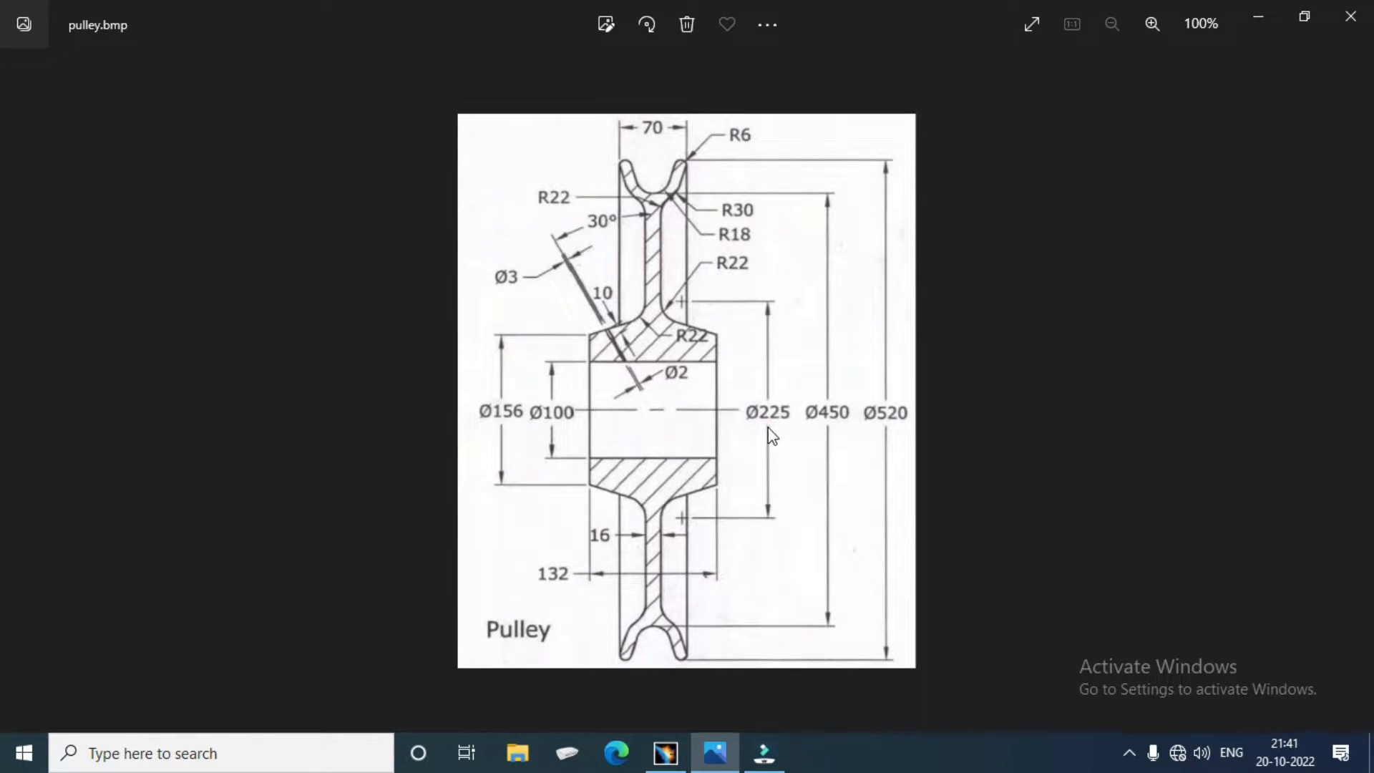
left_click(682, 763)
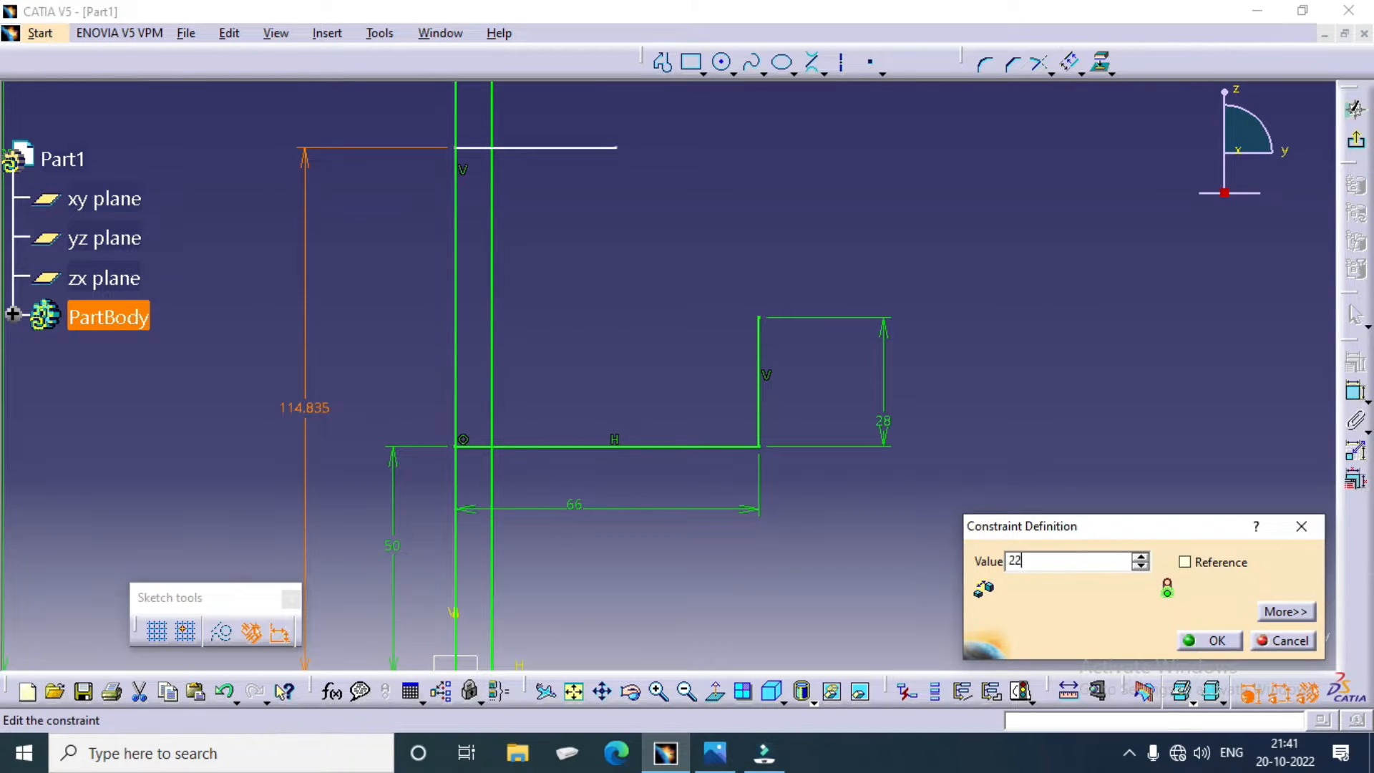
type("2")
key("Return")
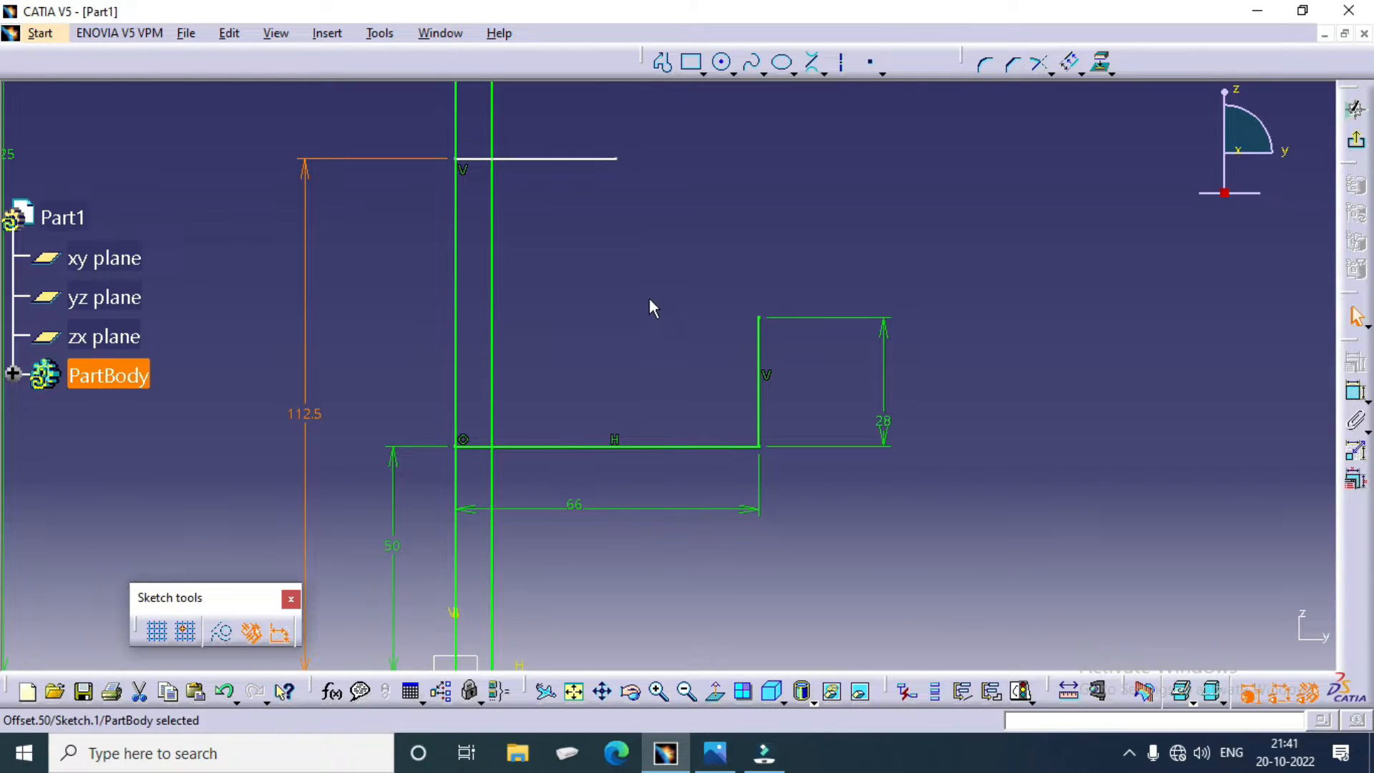
Step: Sketch a circle about 40 mm in diameter, centred on the new horizontal line and reaching the offset web line
left_click(722, 63)
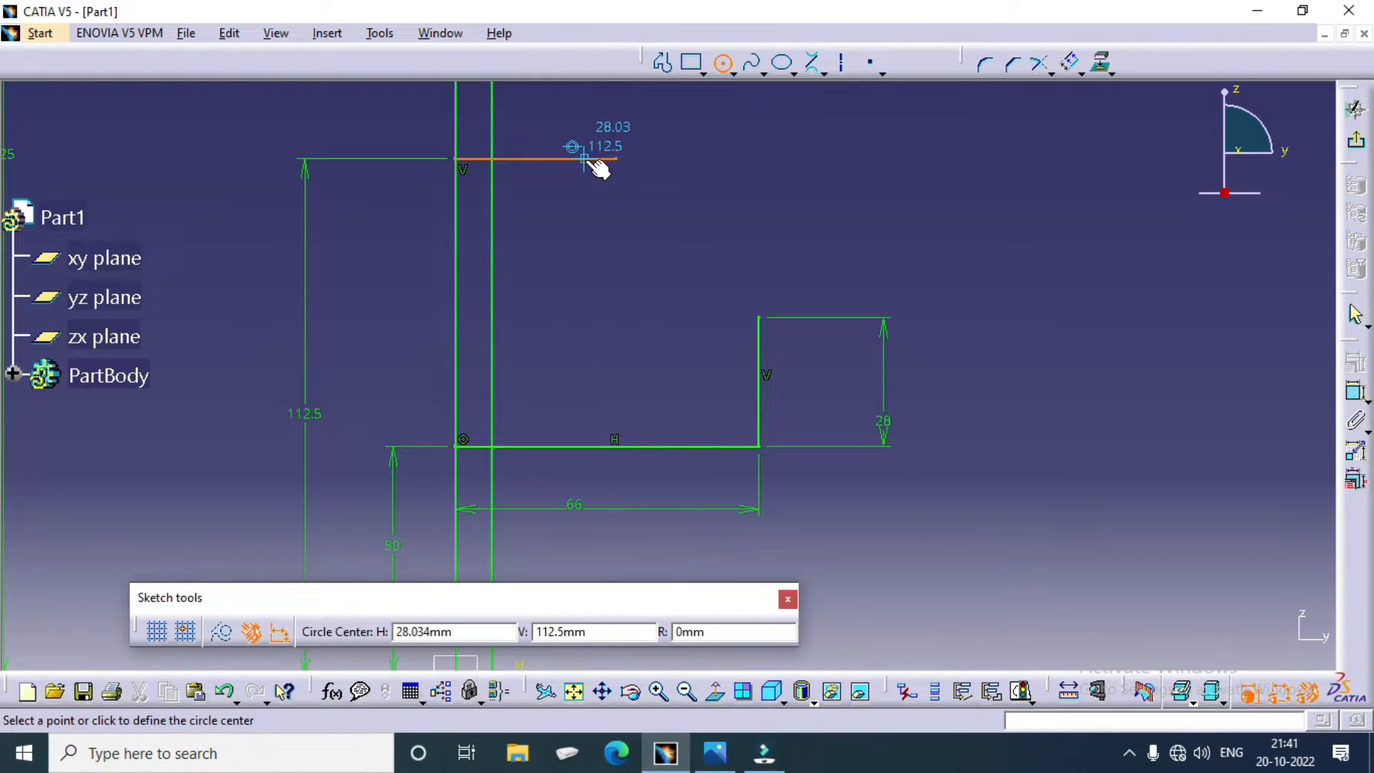
left_click(584, 158)
left_click(491, 156)
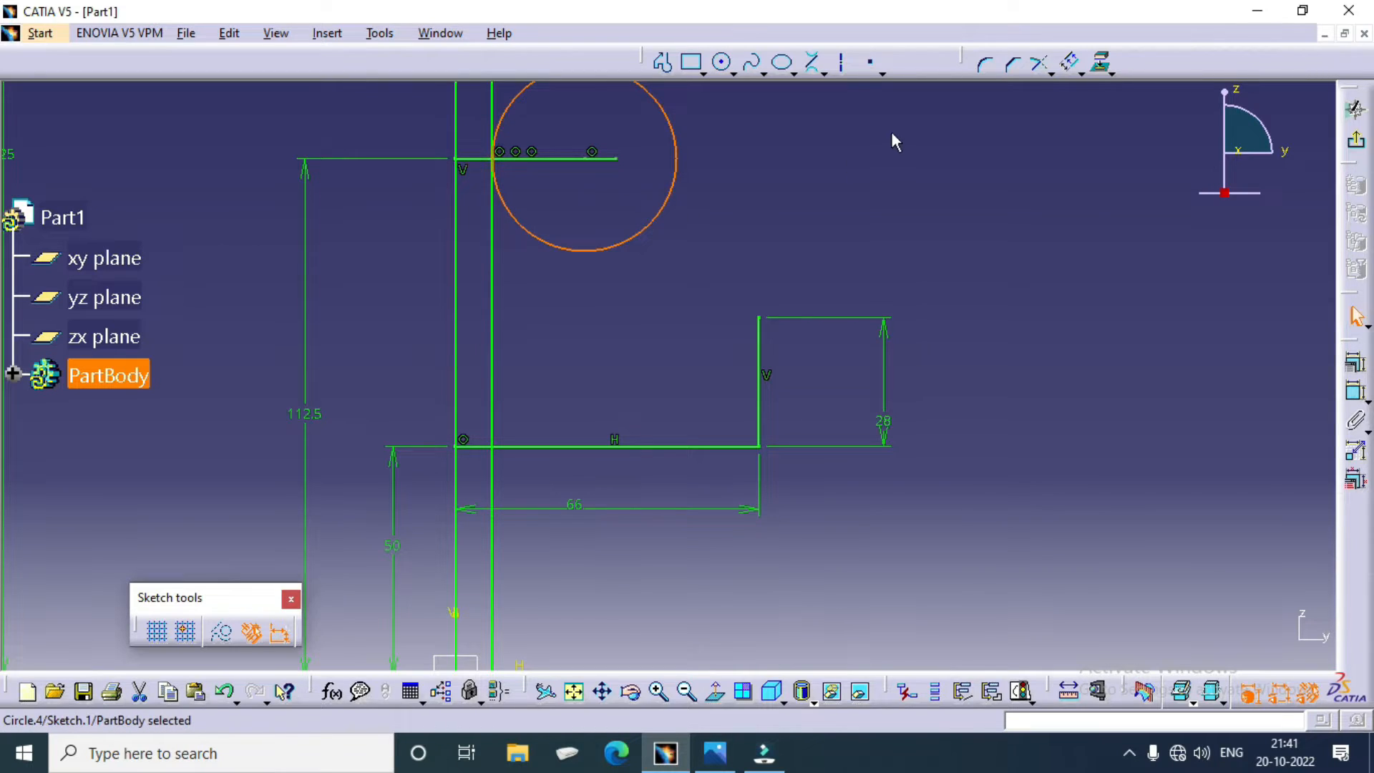
Step: Check the hub fillet radius in the pulley drawing, and in CATIA dimension the hub circle's diameter as 22*2 (44 mm)
left_click(1355, 363)
left_click(696, 234)
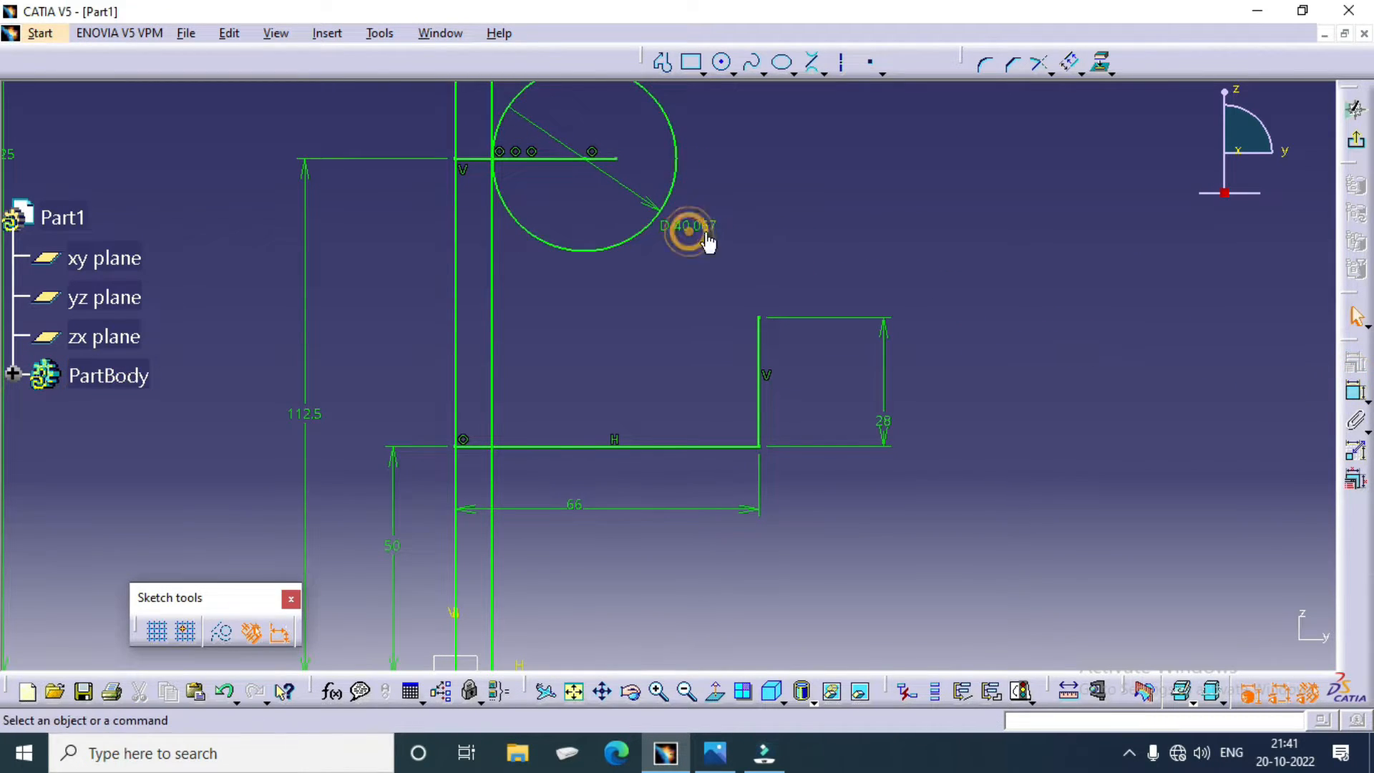
double_click(704, 229)
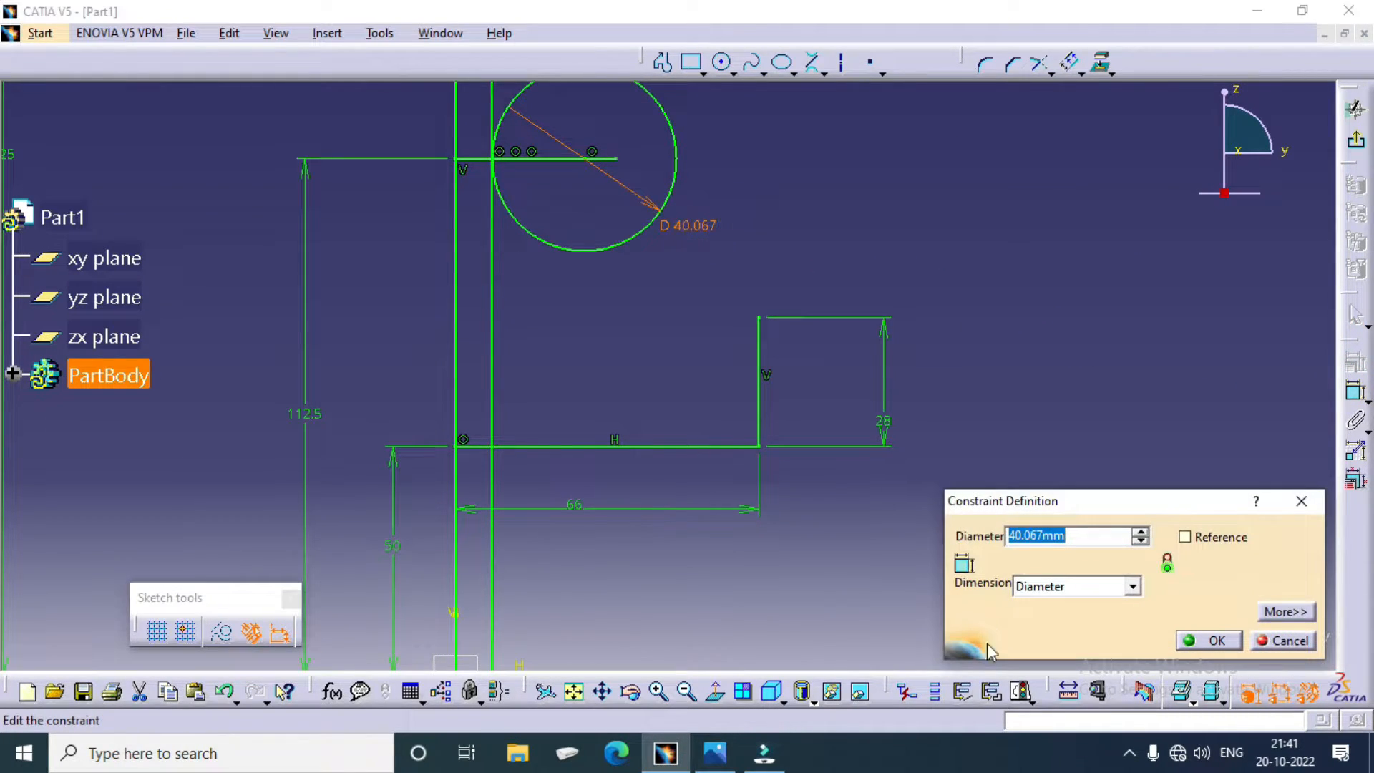
left_click(733, 755)
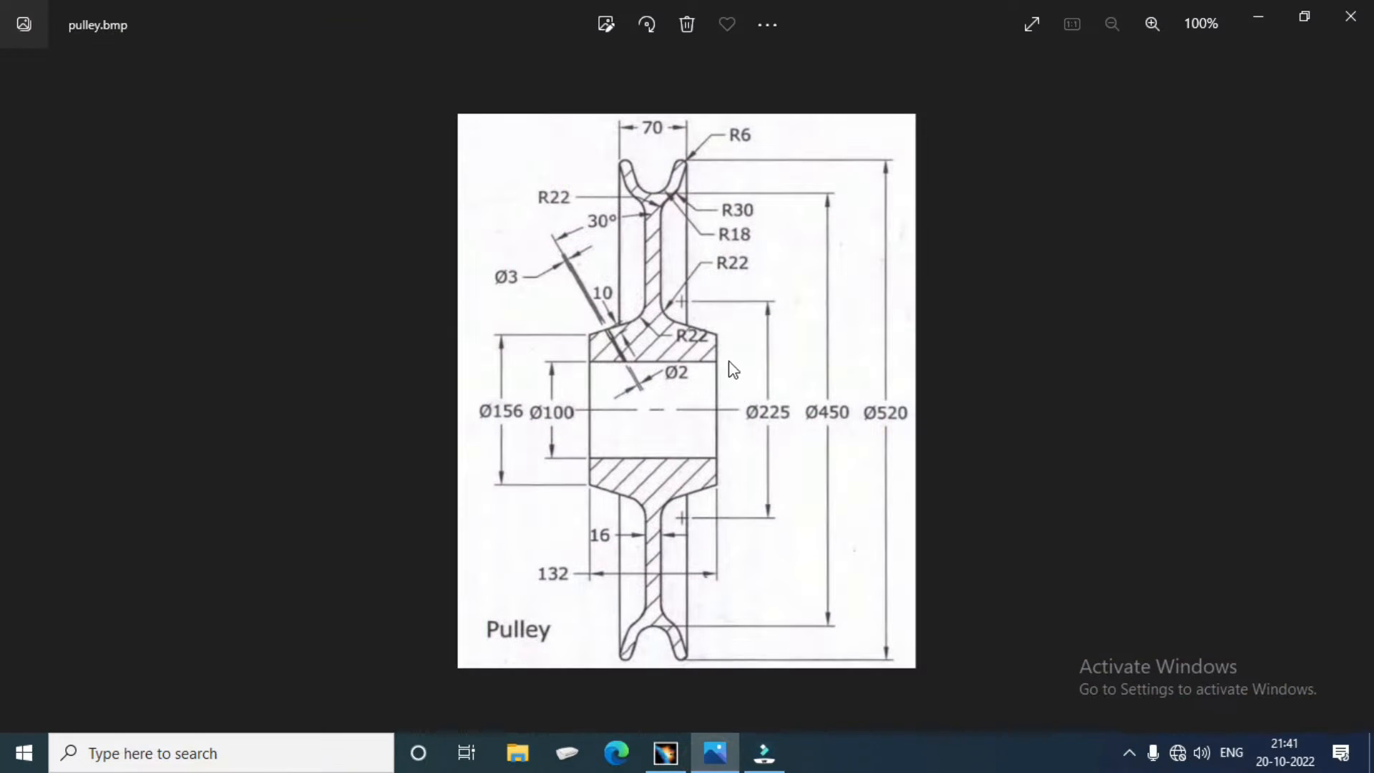
left_click(715, 752)
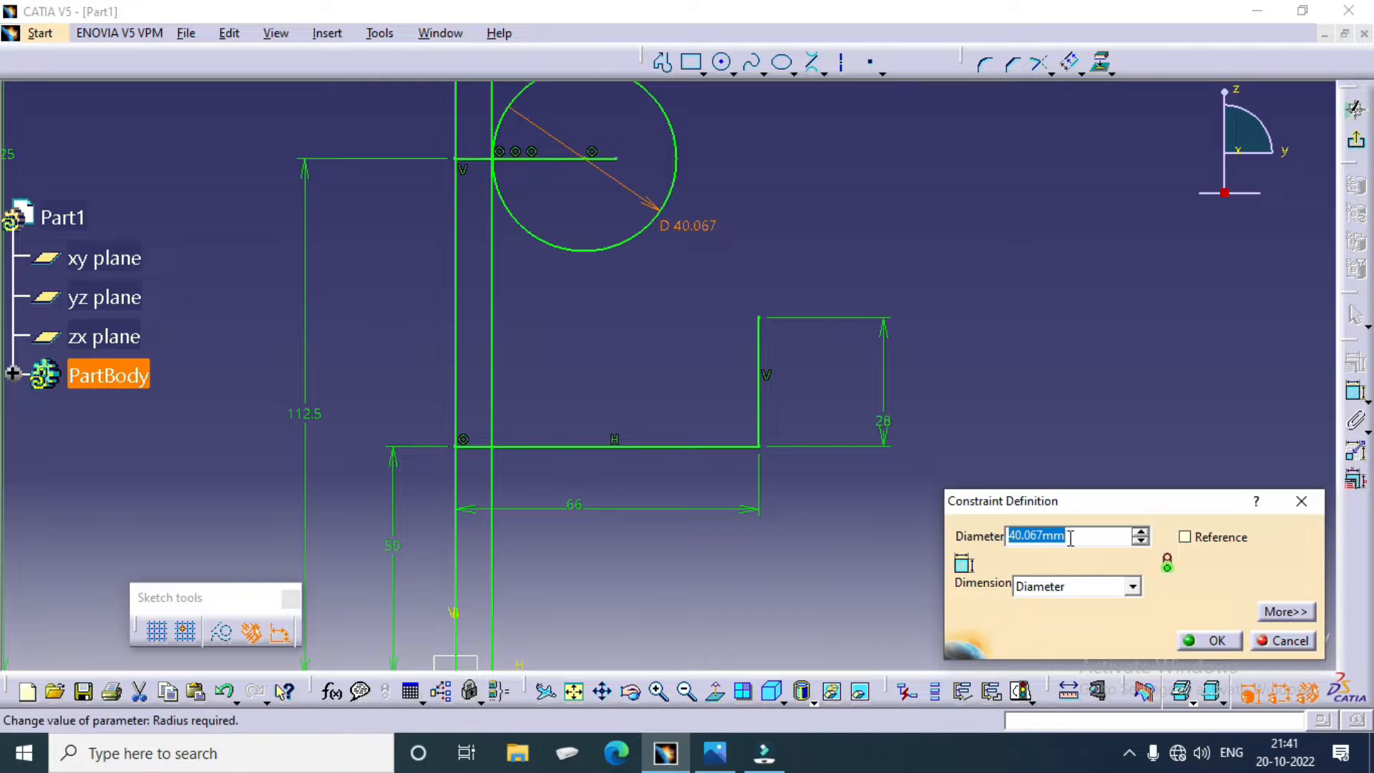
left_click(1024, 534)
type("22")
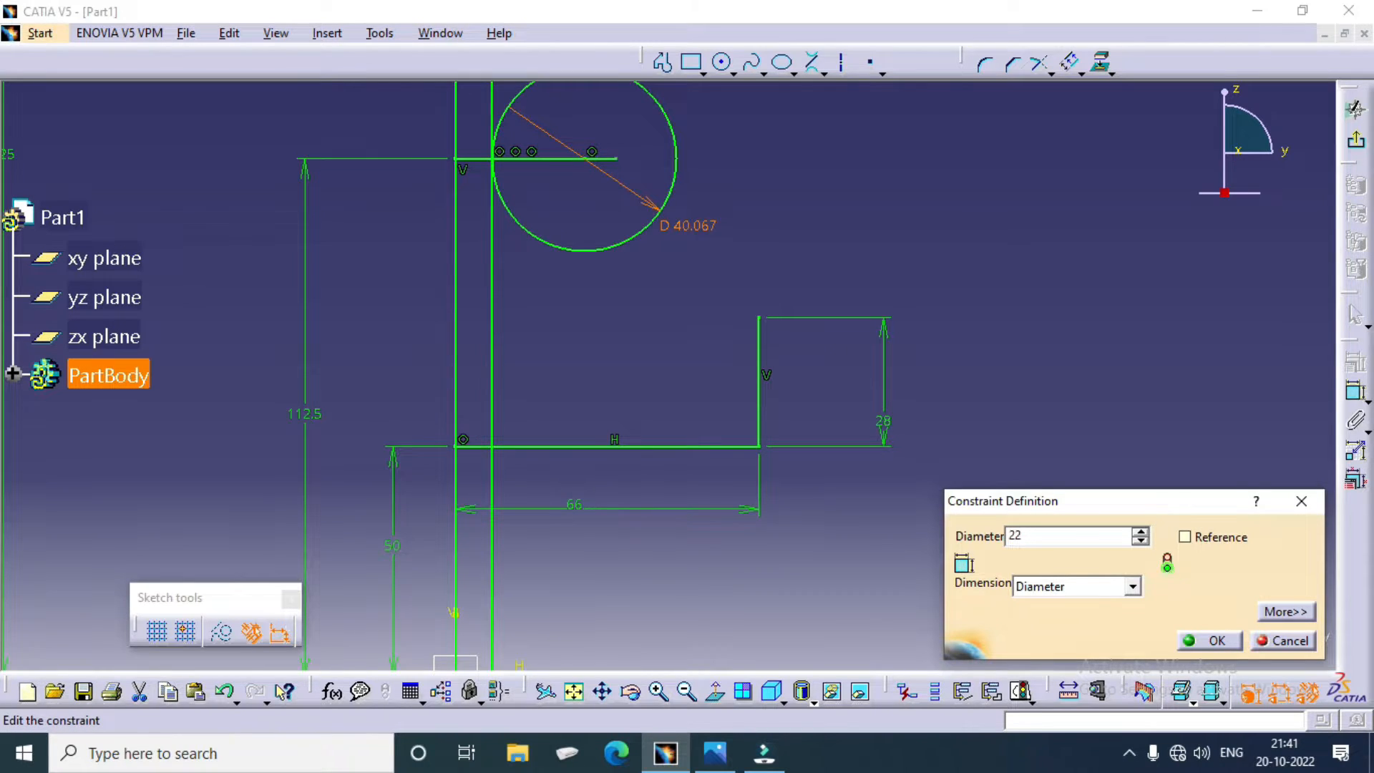
type("*2")
key("Return")
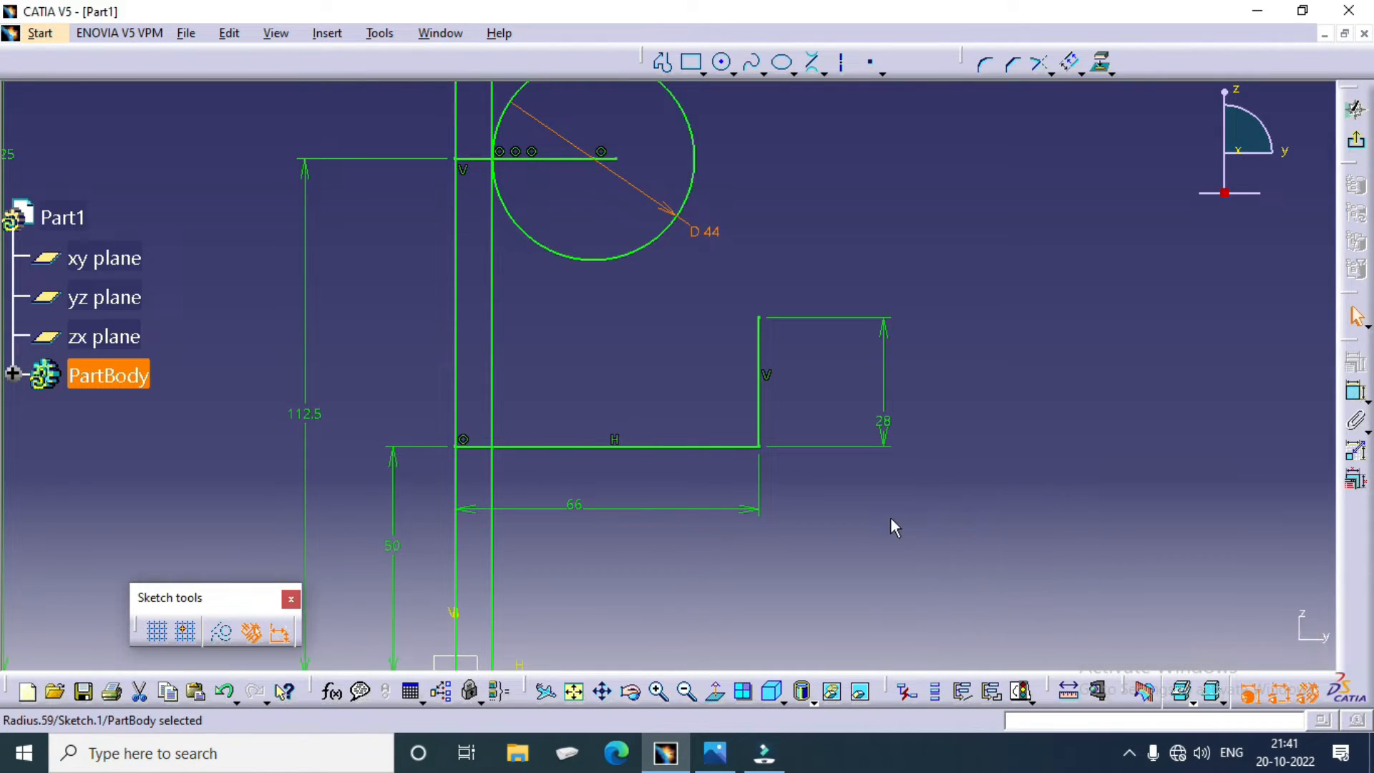
Step: Draw a line from the upper end of the hub's 28 mm vertical edge tangent to the 44 mm circle's lower side
left_click(785, 201)
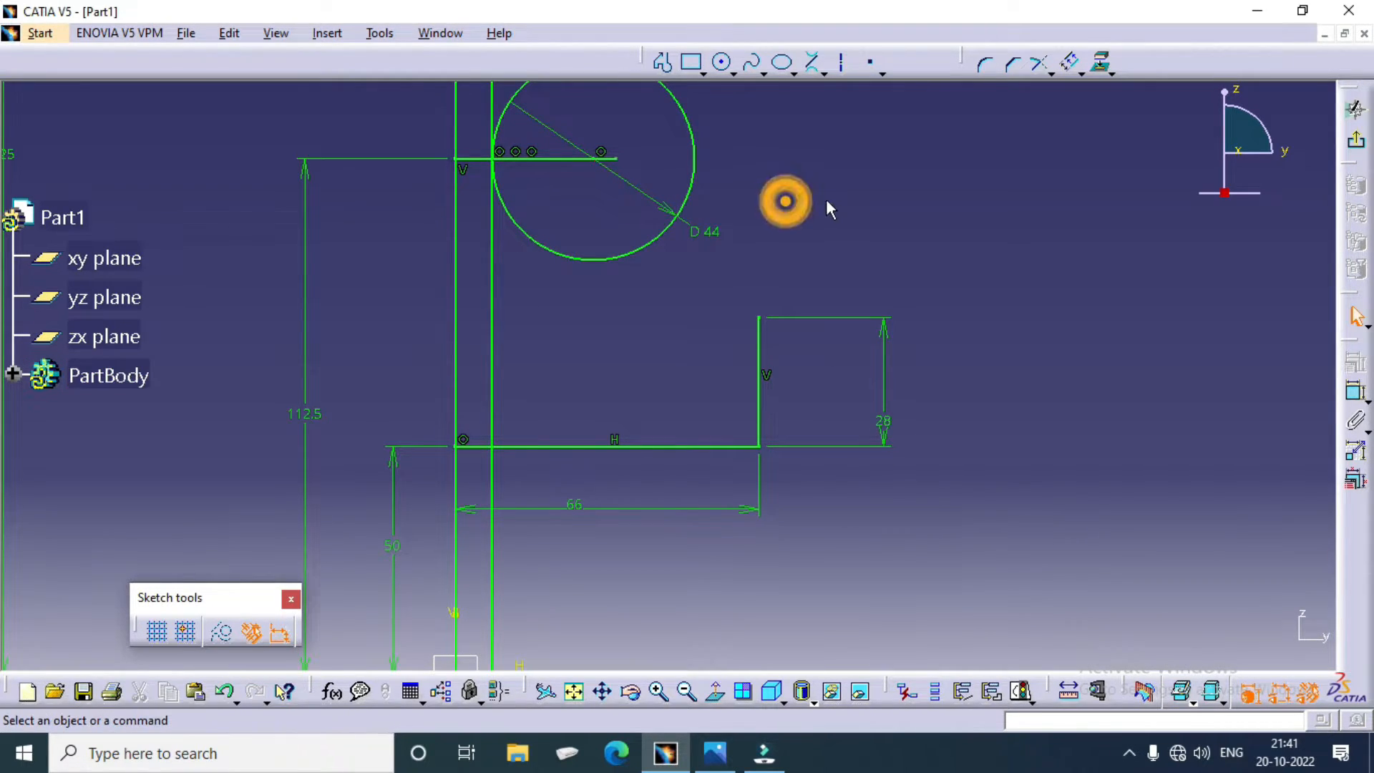
left_click(824, 73)
left_click(843, 98)
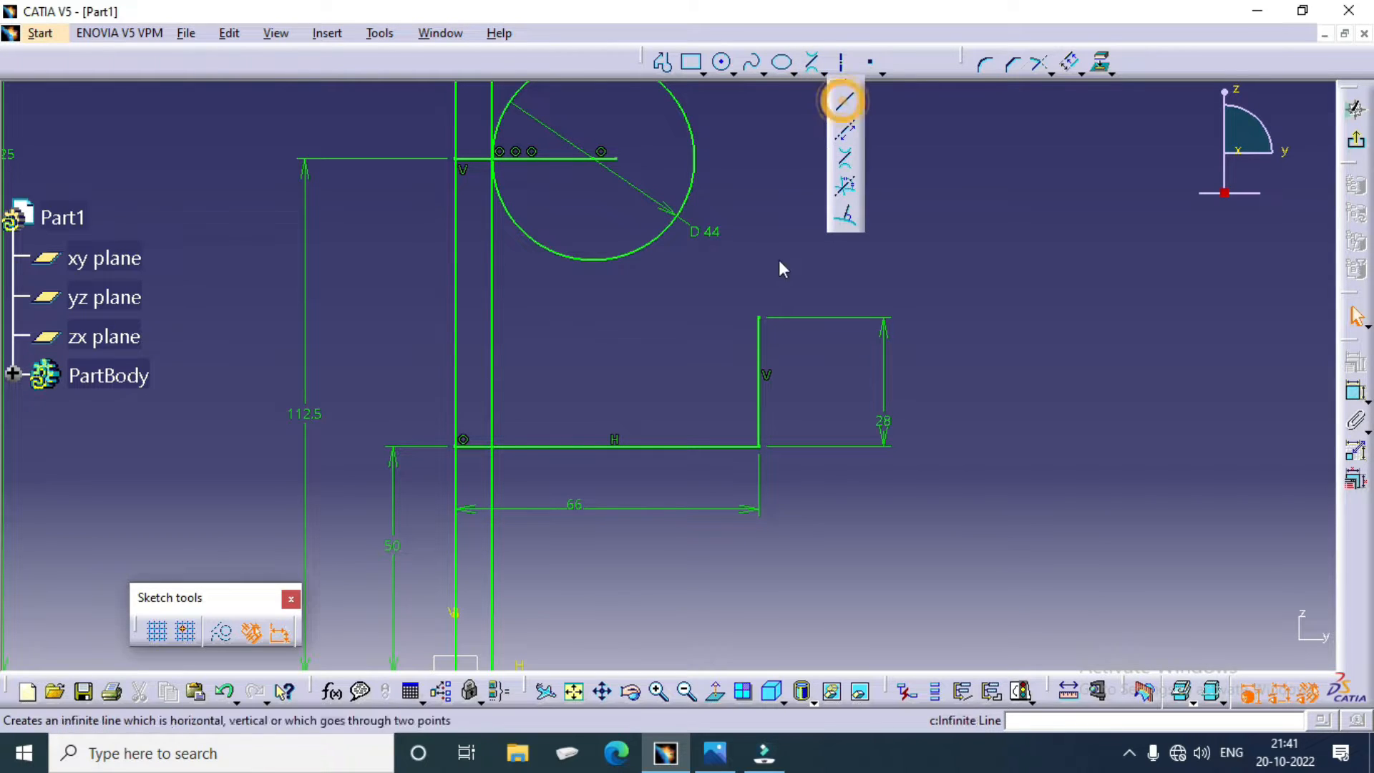
left_click(757, 318)
key("Escape")
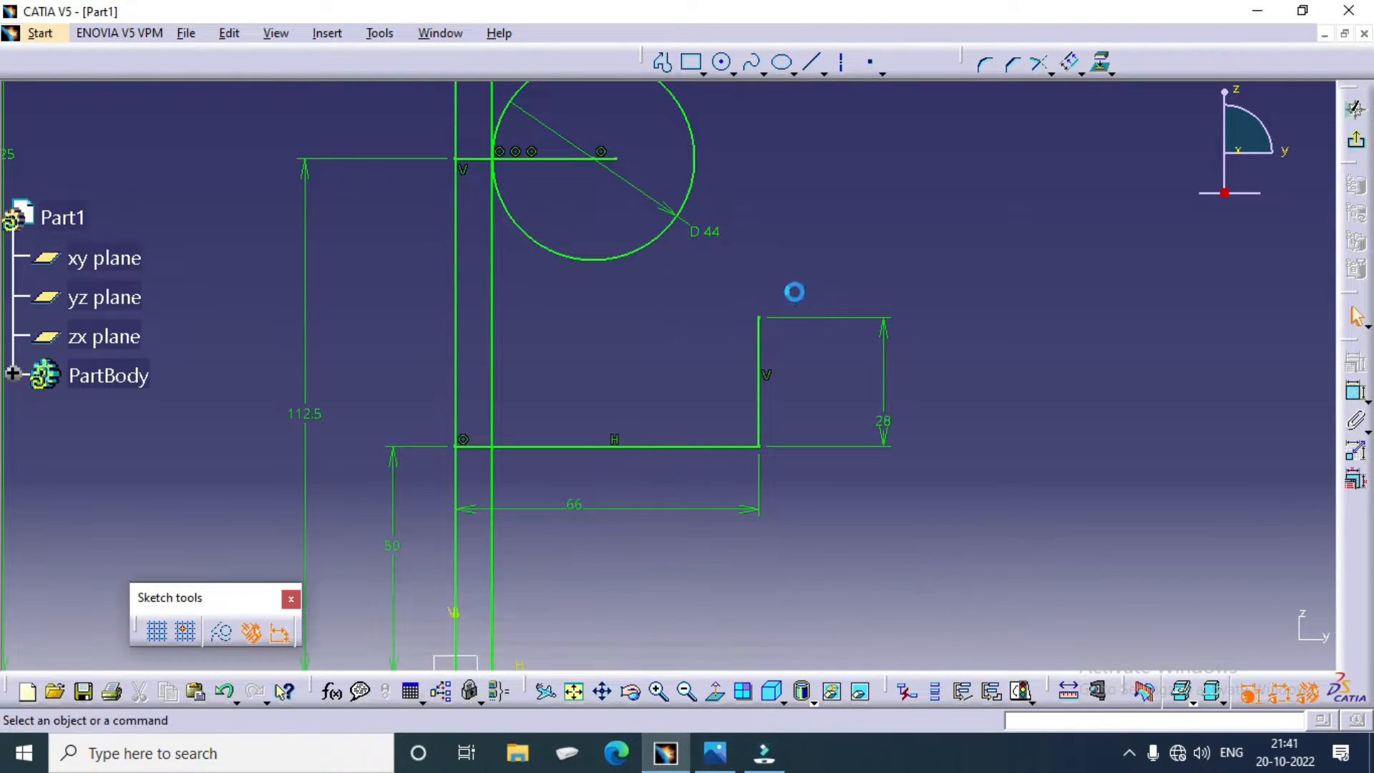
left_click(811, 63)
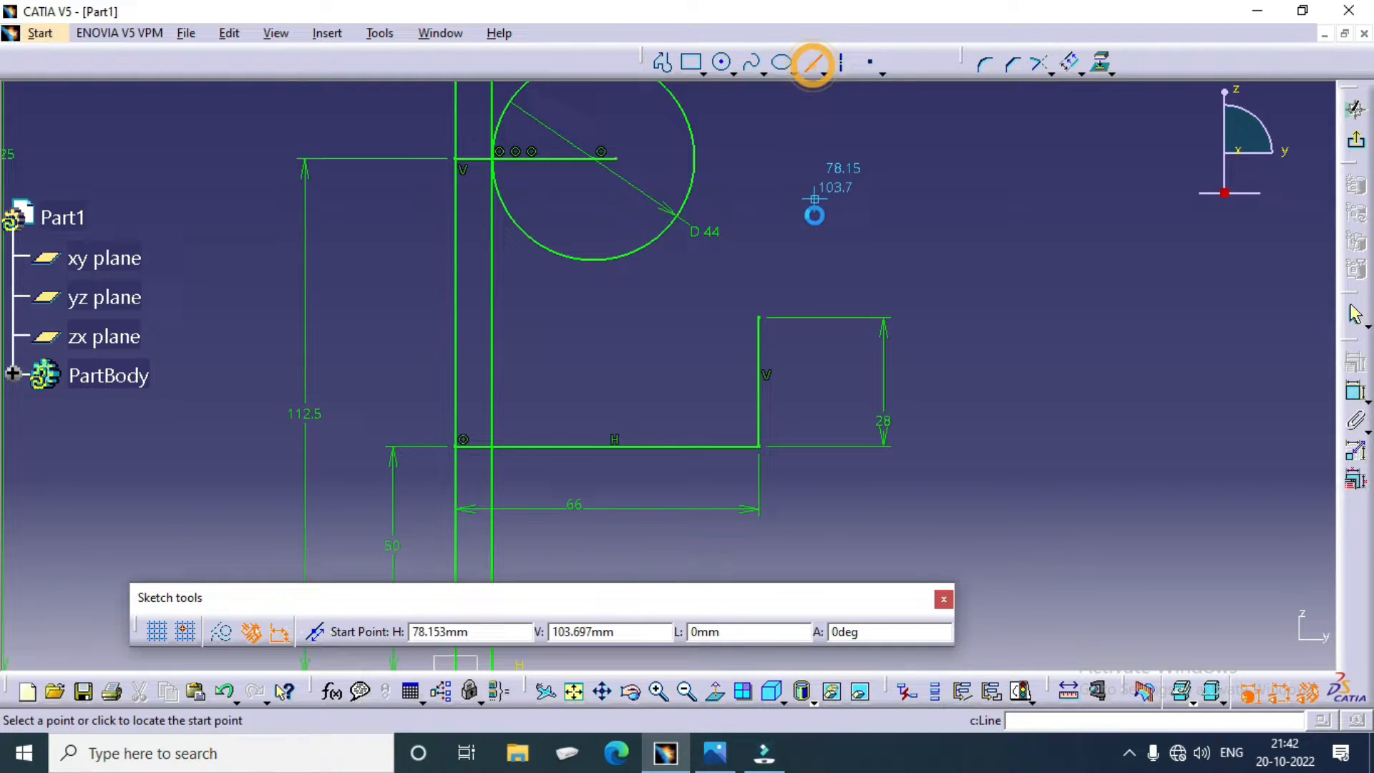
left_click(759, 318)
left_click(564, 255)
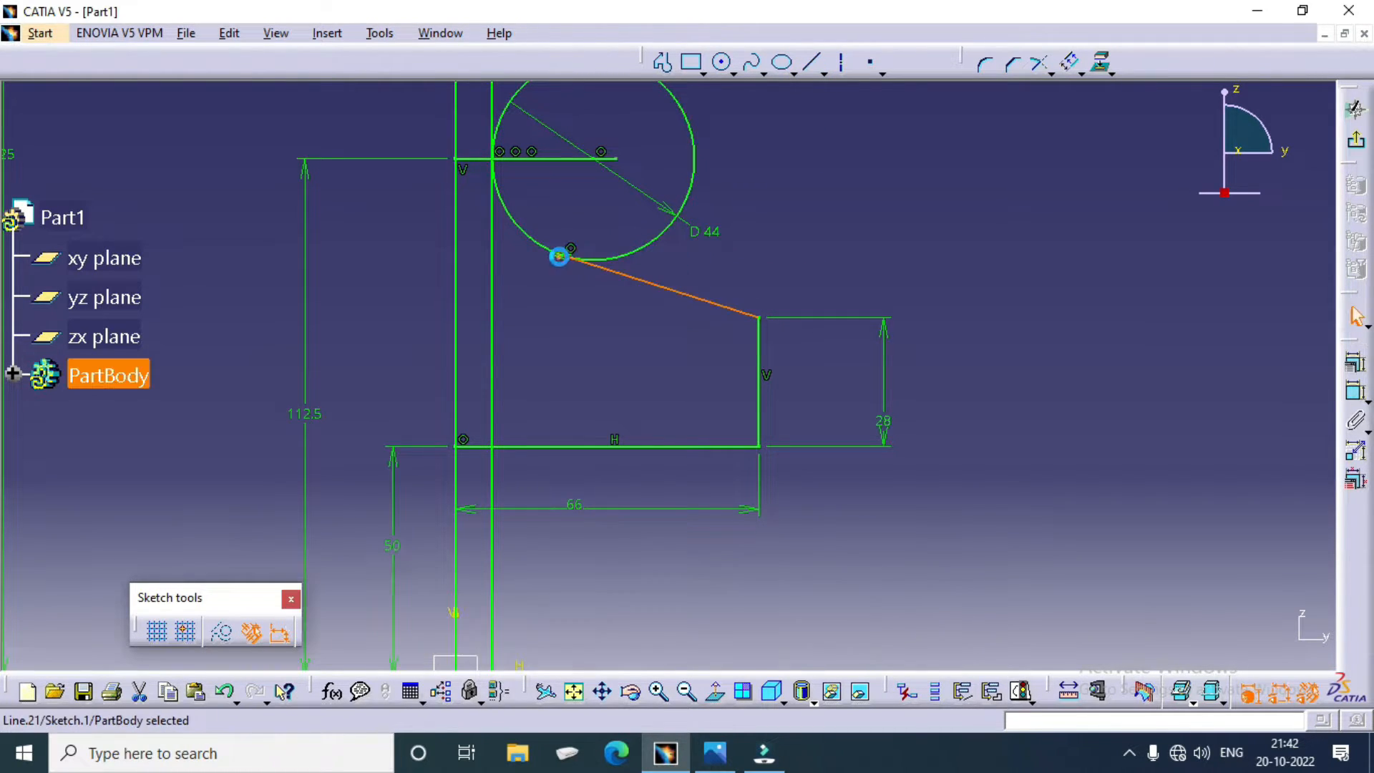
Step: Quick-trim the 60 mm circle's arc between the two vertical web lines and the outer web line's end above the circle
mouse_move(804, 208)
middle_mouse_down()
mouse_move(782, 221)
mouse_move(782, 482)
mouse_move(752, 419)
mouse_move(587, 215)
mouse_move(608, 239)
mouse_move(700, 261)
mouse_move(666, 374)
mouse_move(680, 165)
middle_mouse_up()
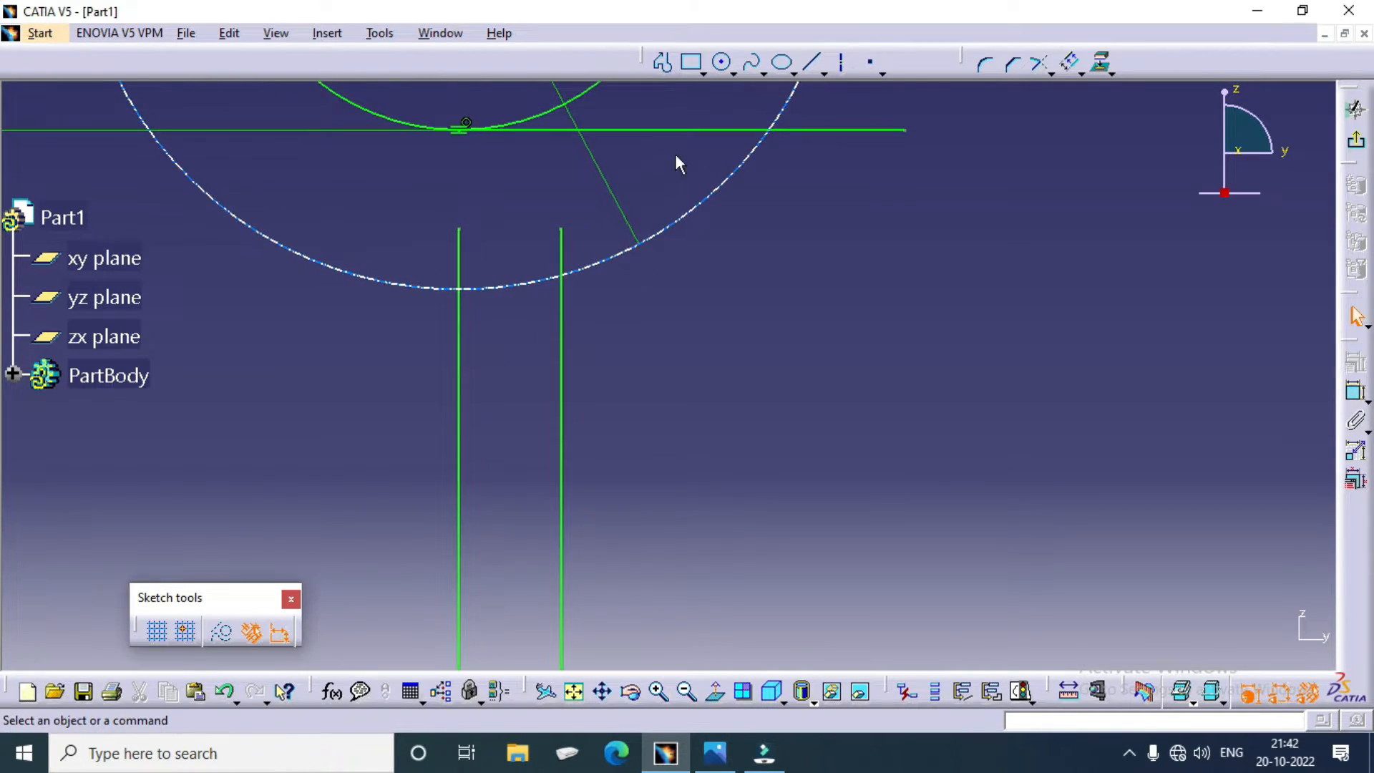
left_click(1051, 75)
left_click(1074, 164)
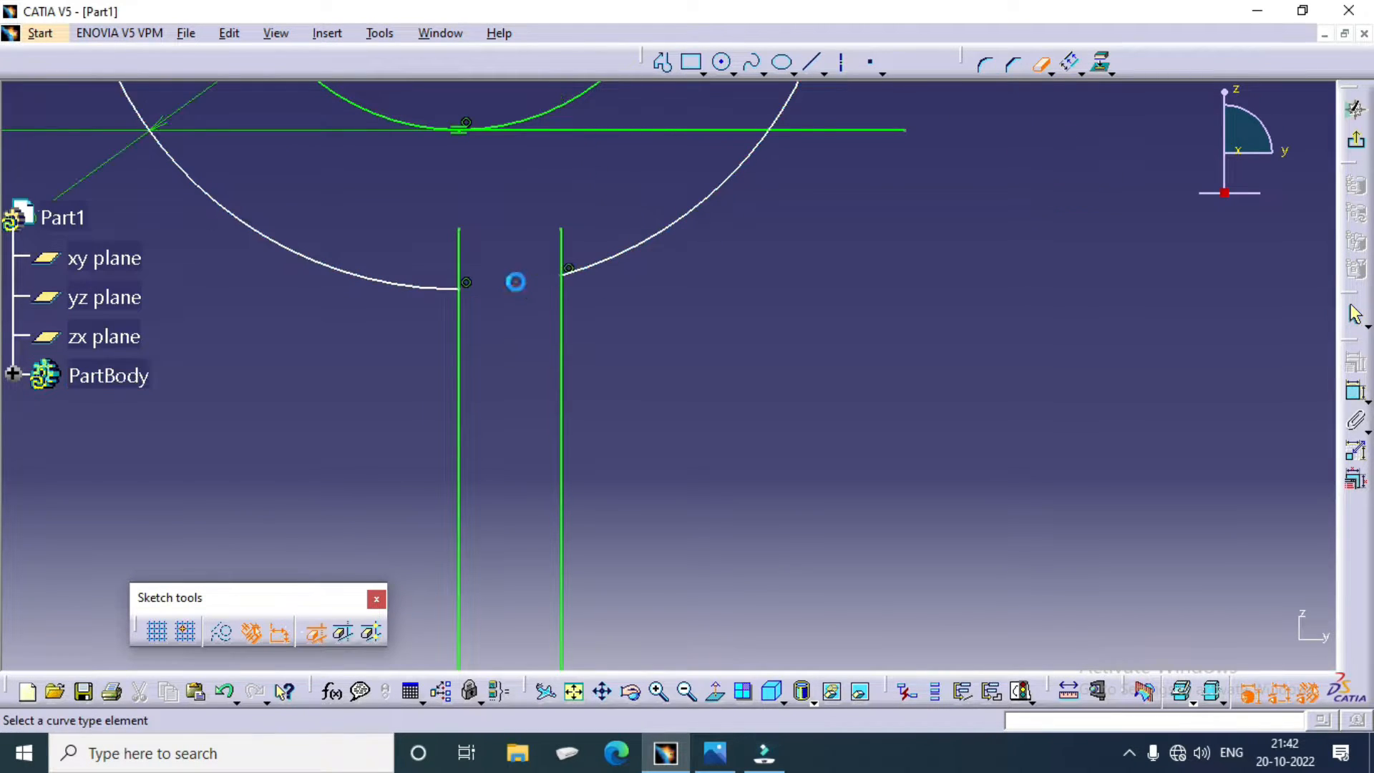
left_click(515, 287)
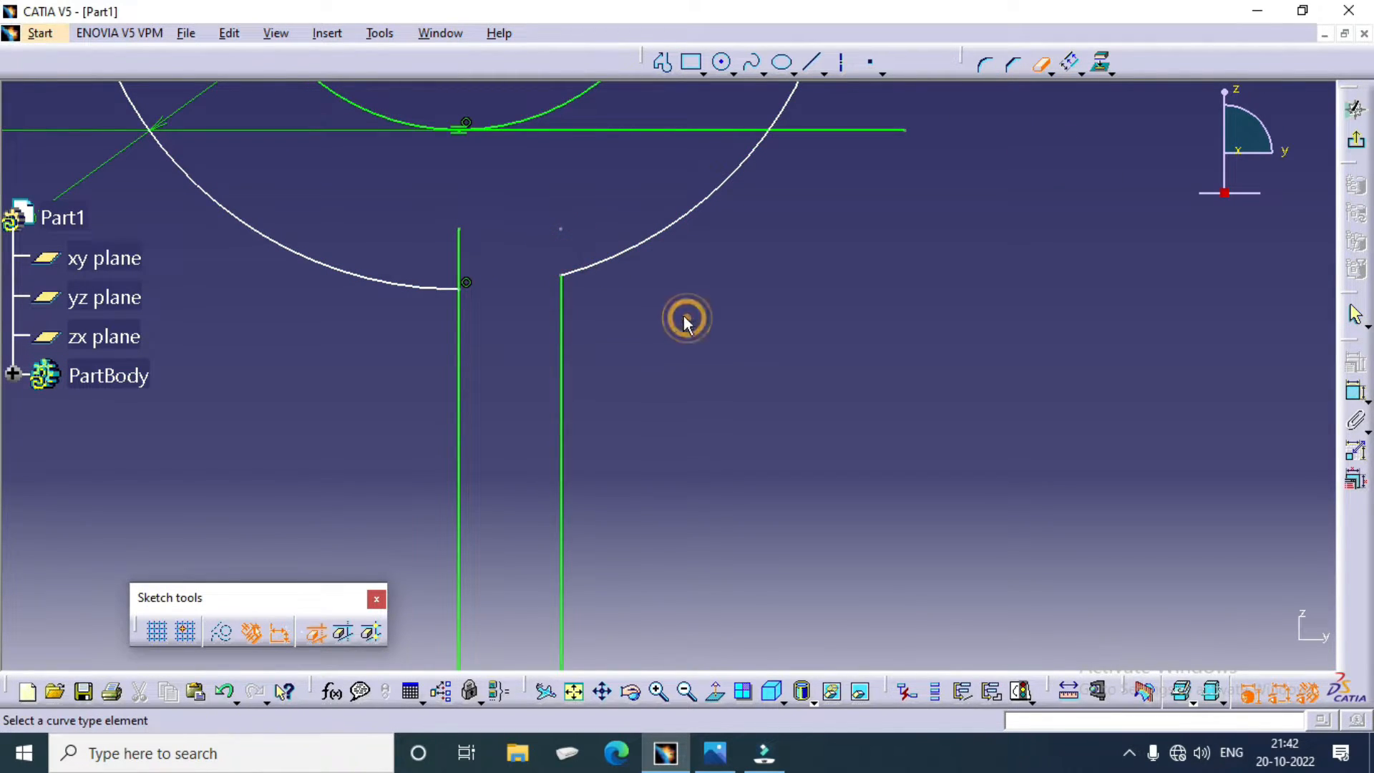
Step: Round the corner between the outer web line and the 60 mm circle to a 22 mm radius, and check it against the pulley drawing
mouse_move(685, 321)
middle_mouse_down()
mouse_move(694, 457)
mouse_move(644, 294)
middle_mouse_up()
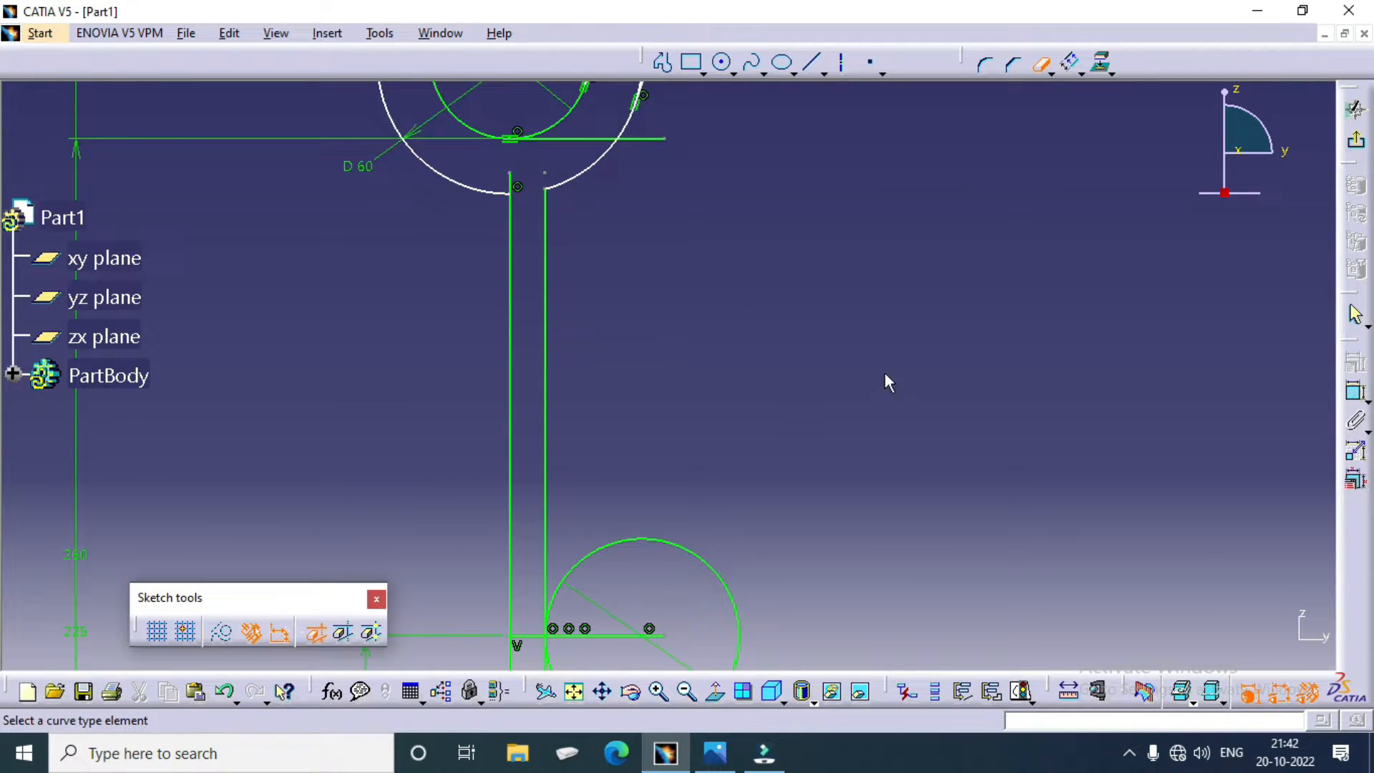
left_click(985, 65)
left_click(548, 234)
left_click(575, 176)
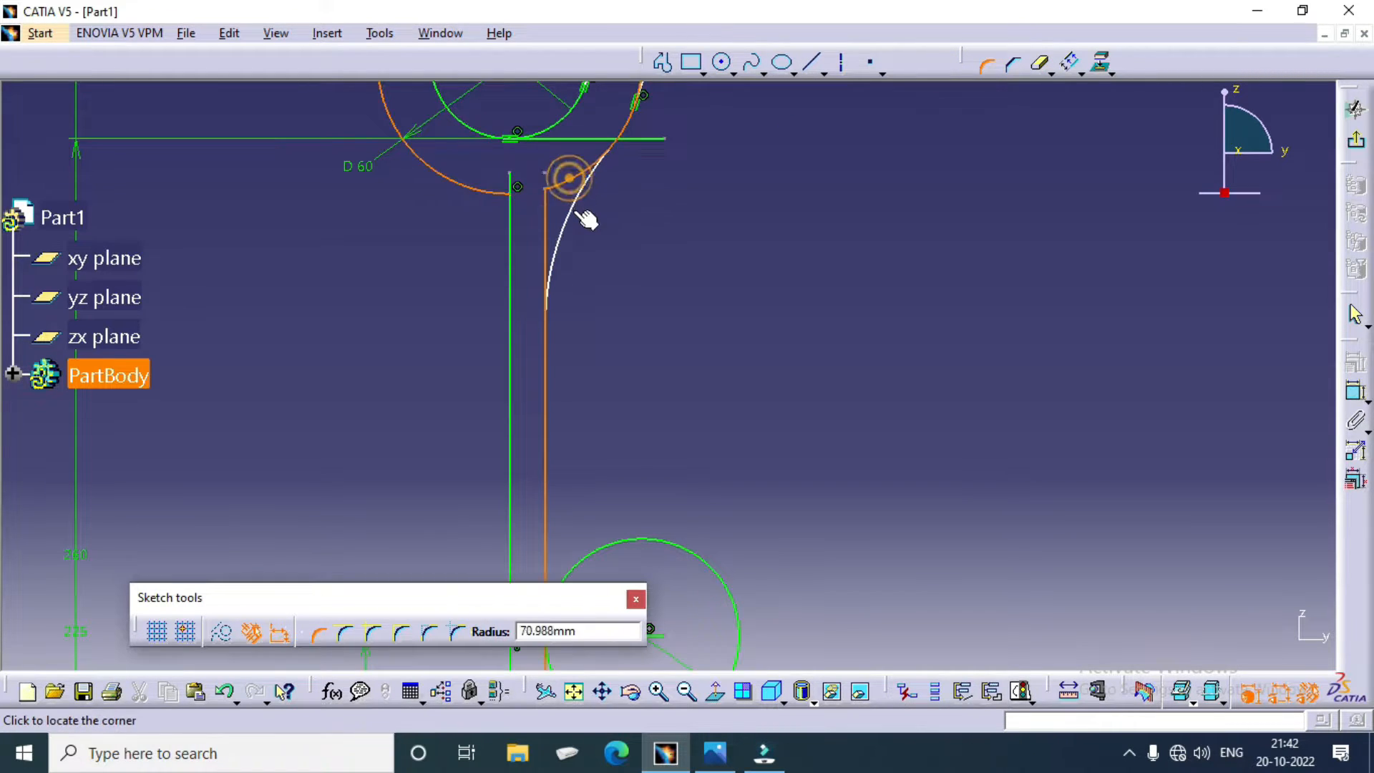
left_click(565, 203)
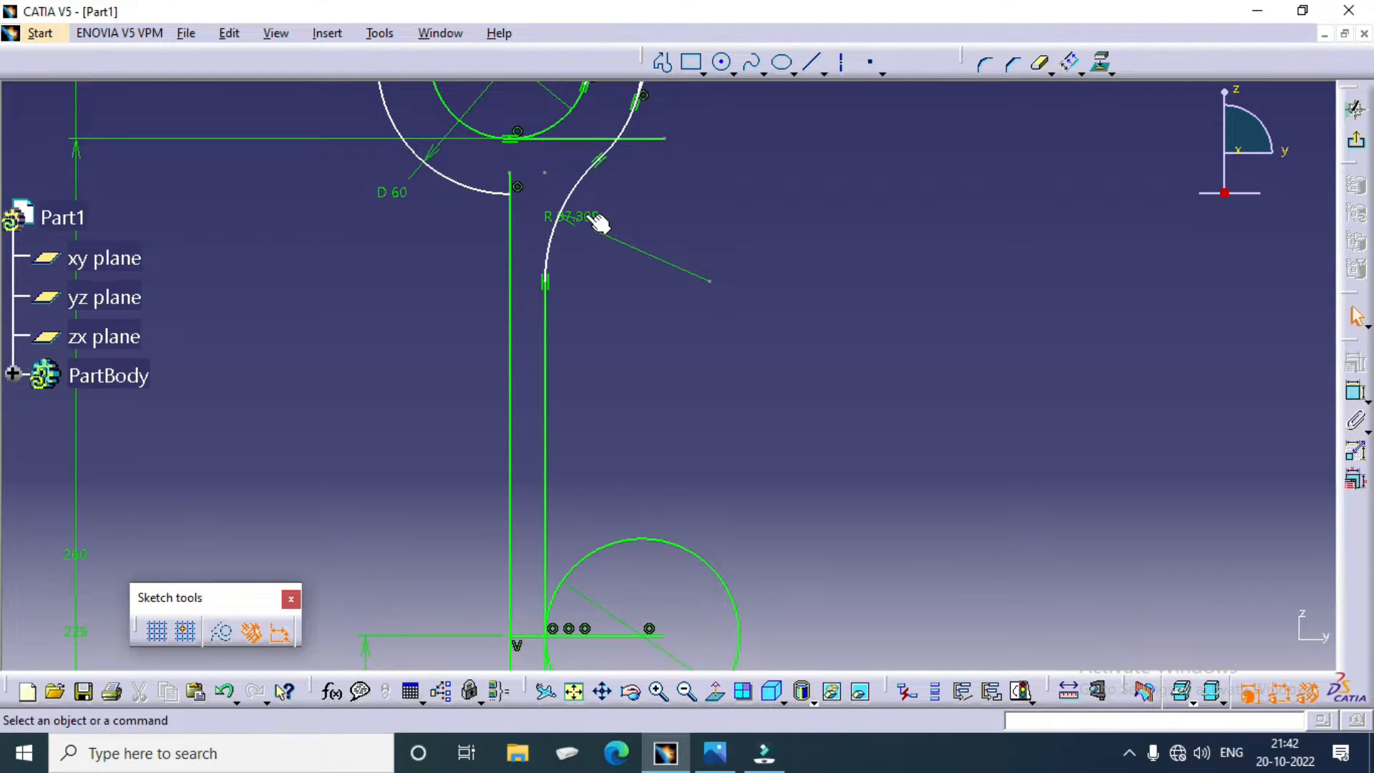
double_click(583, 215)
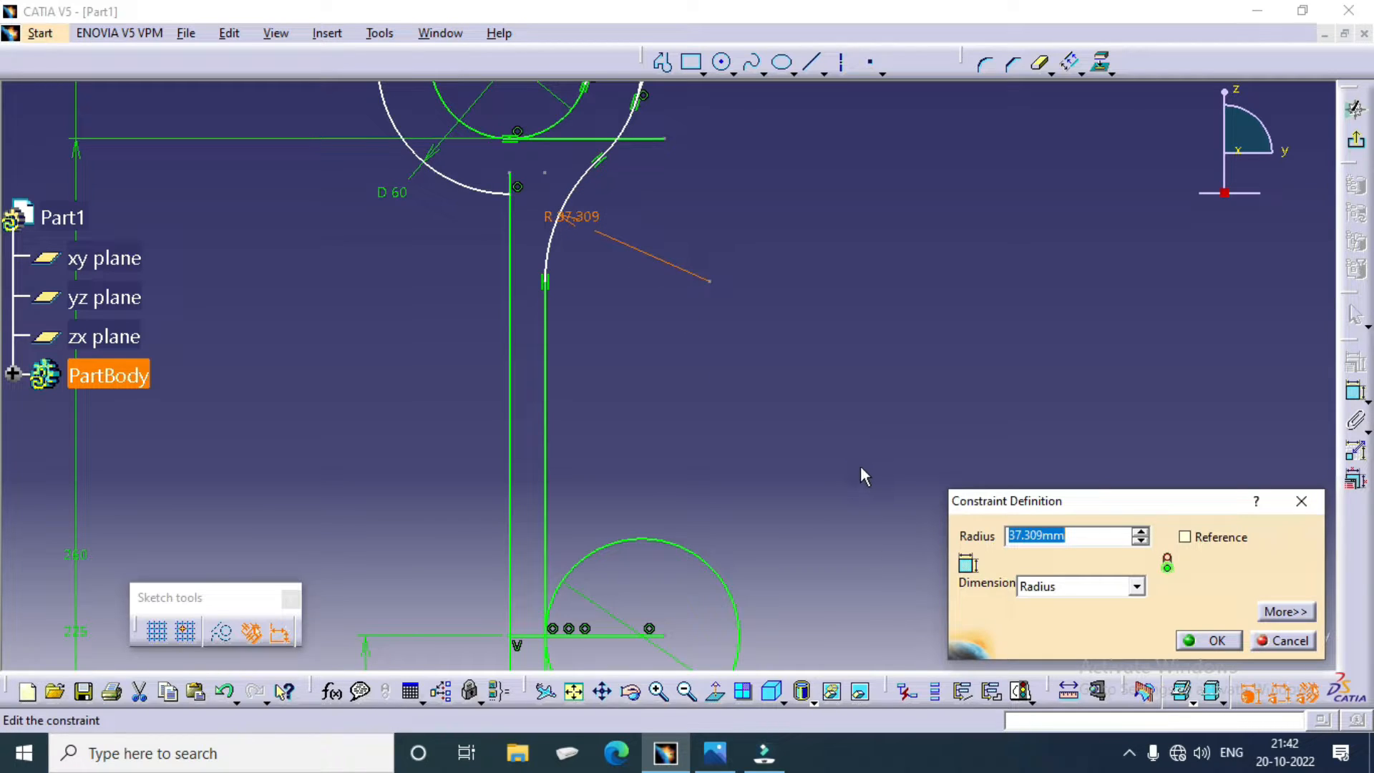
type("22")
key("Return")
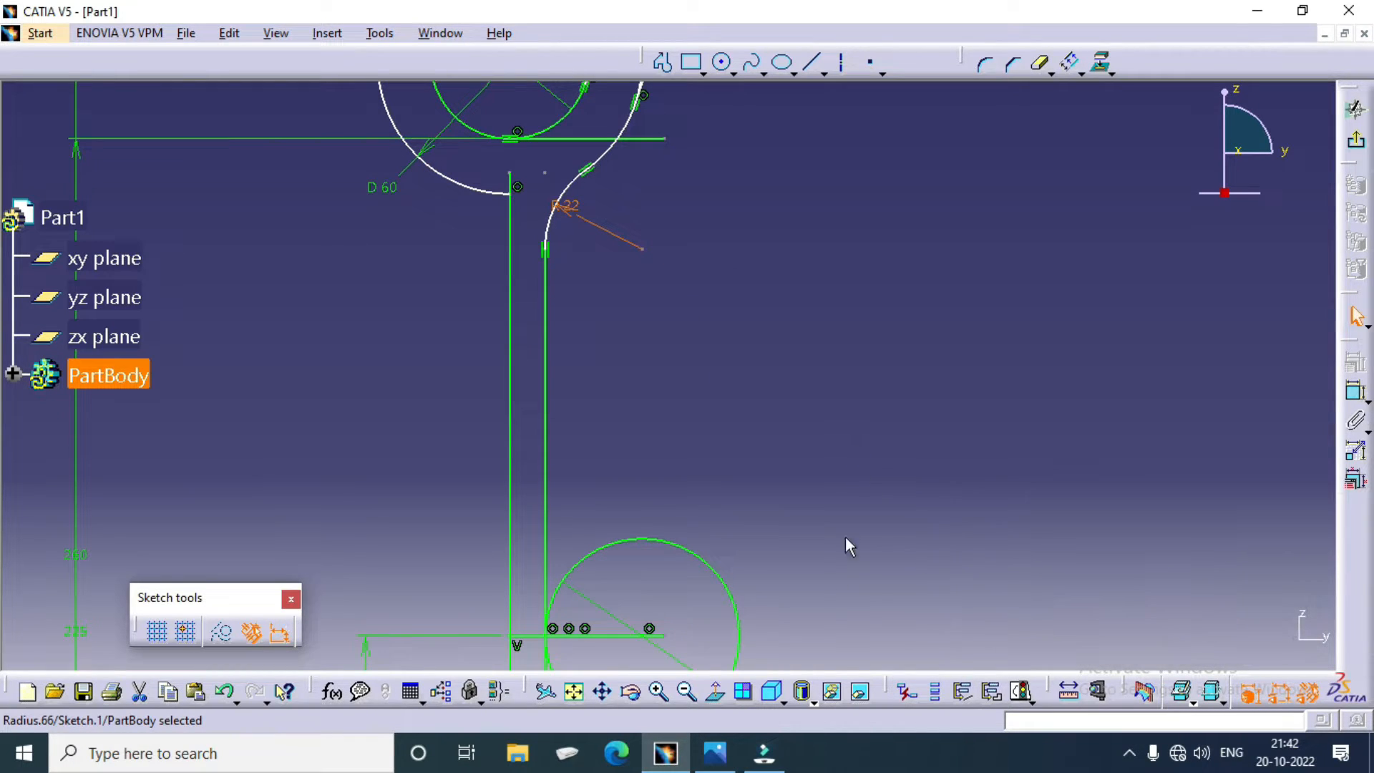
left_click(715, 752)
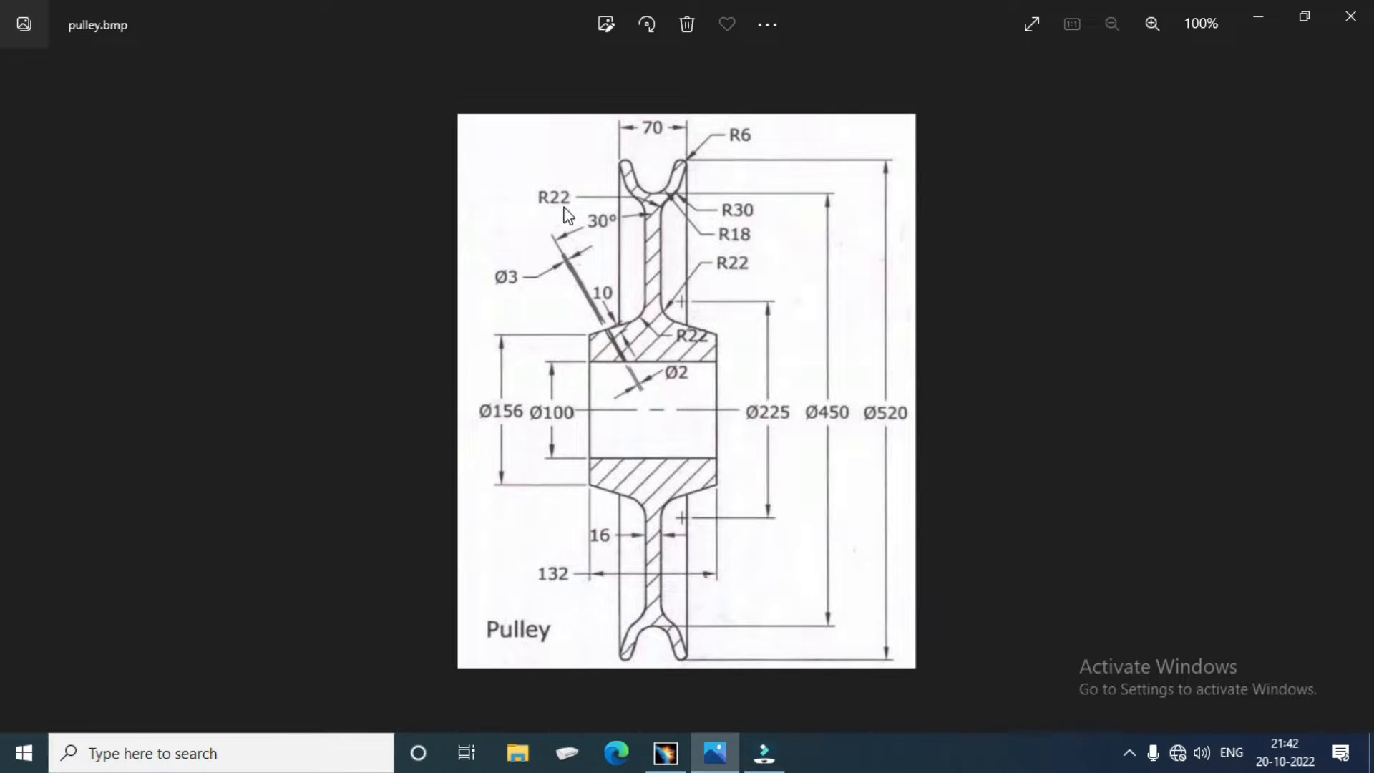
left_click(714, 761)
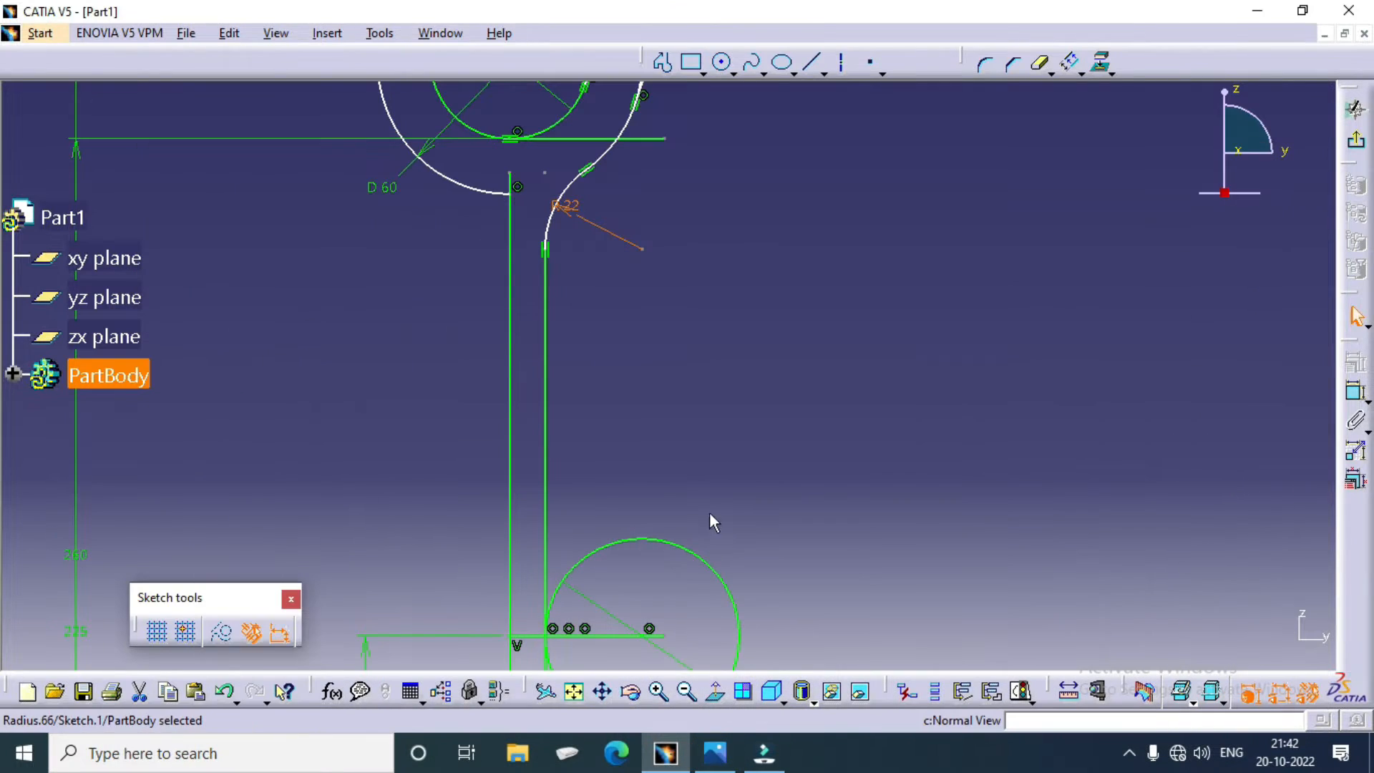
Step: Trim the unneeded arcs of the 60 mm rim circle and the 6 mm horizontal line inside the small rim circle, converting its length into a distance
middle_click_drag(690, 381, 694, 459, "ctrl")
middle_click_drag(757, 505, 753, 470)
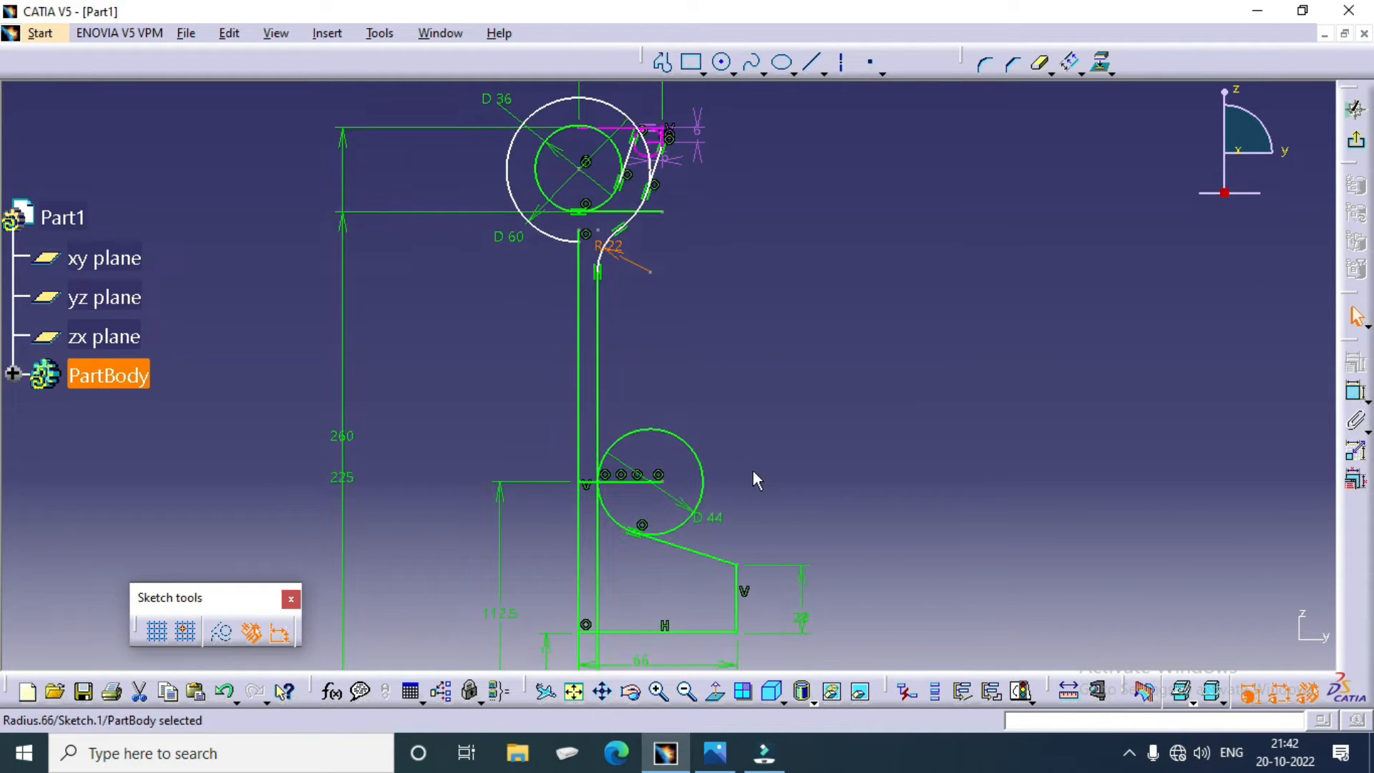
left_click(1043, 66)
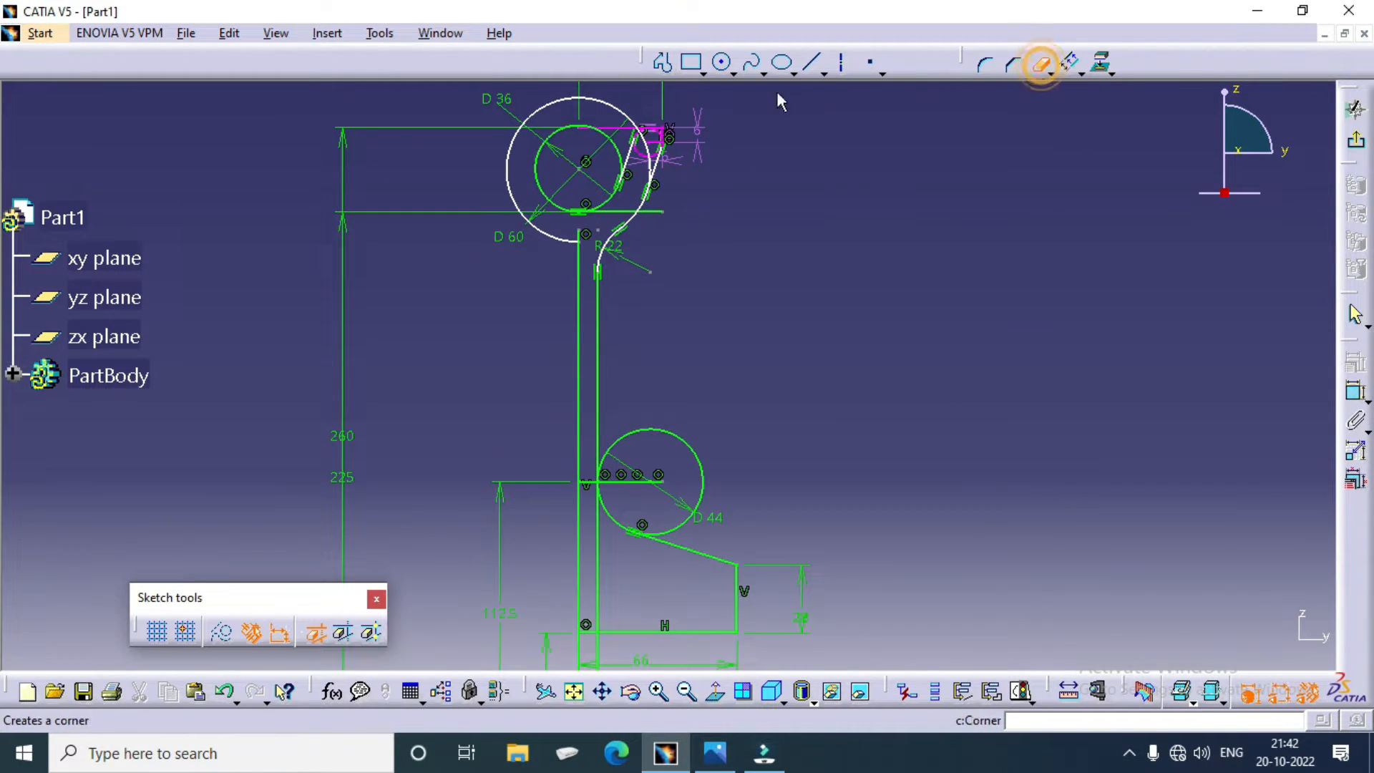
left_click(639, 118)
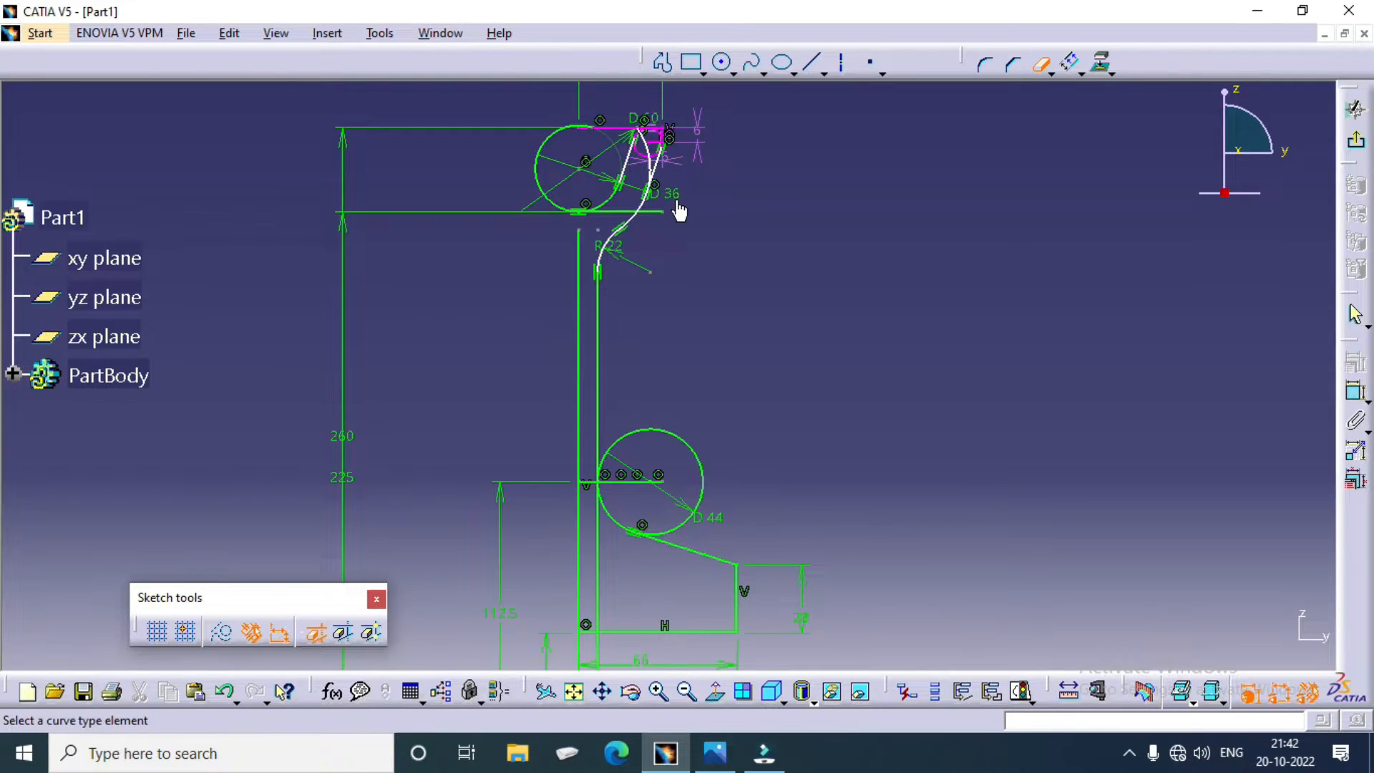
mouse_move(680, 212)
middle_mouse_down()
mouse_move(690, 170)
mouse_move(708, 477)
mouse_move(675, 208)
middle_mouse_up()
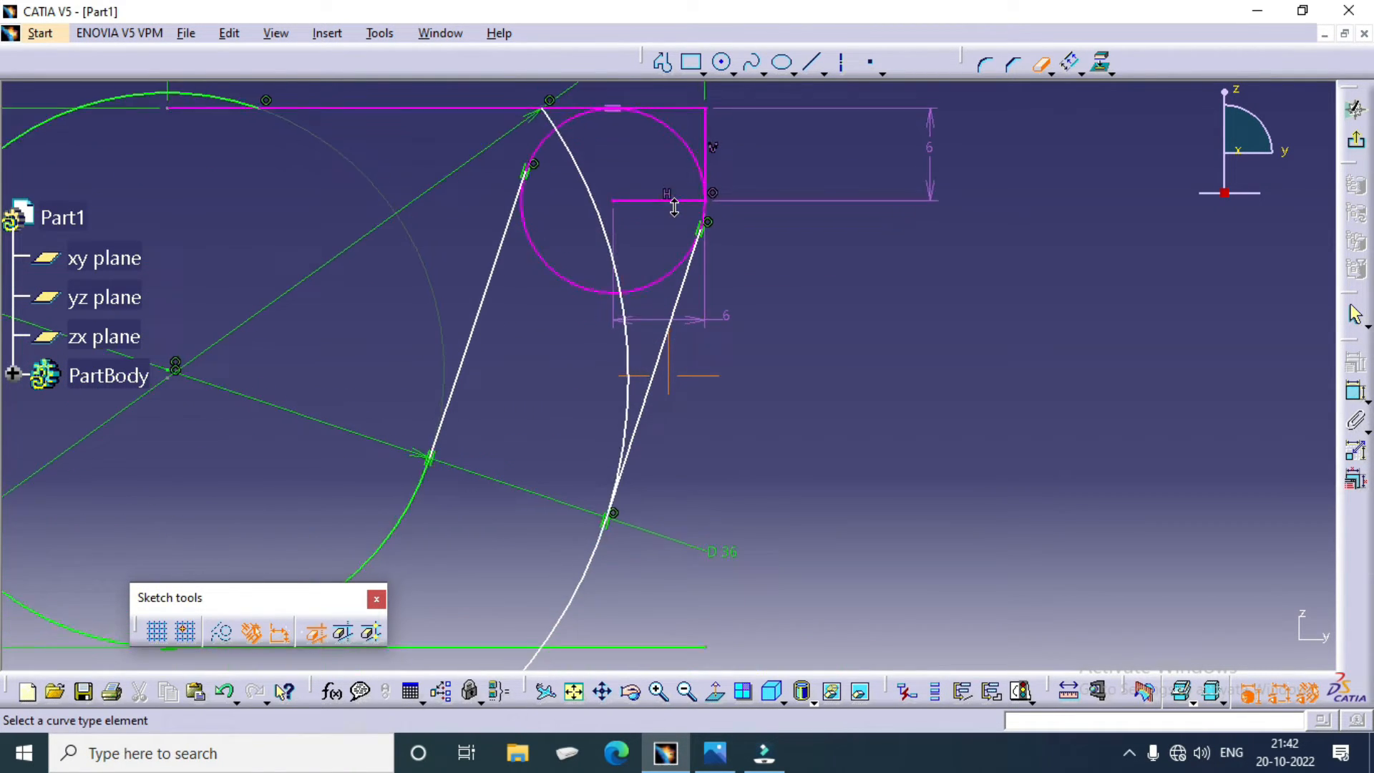
left_click(628, 347)
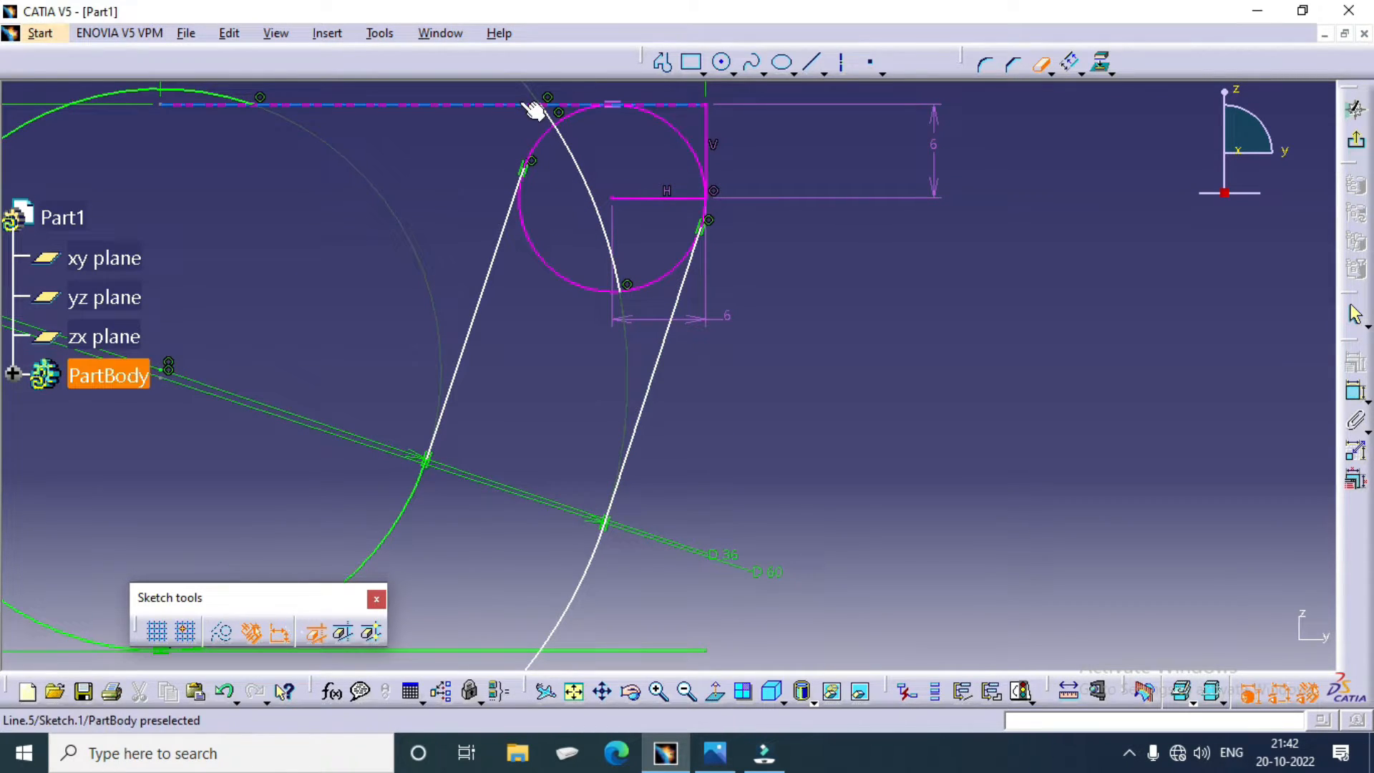
left_click(662, 199)
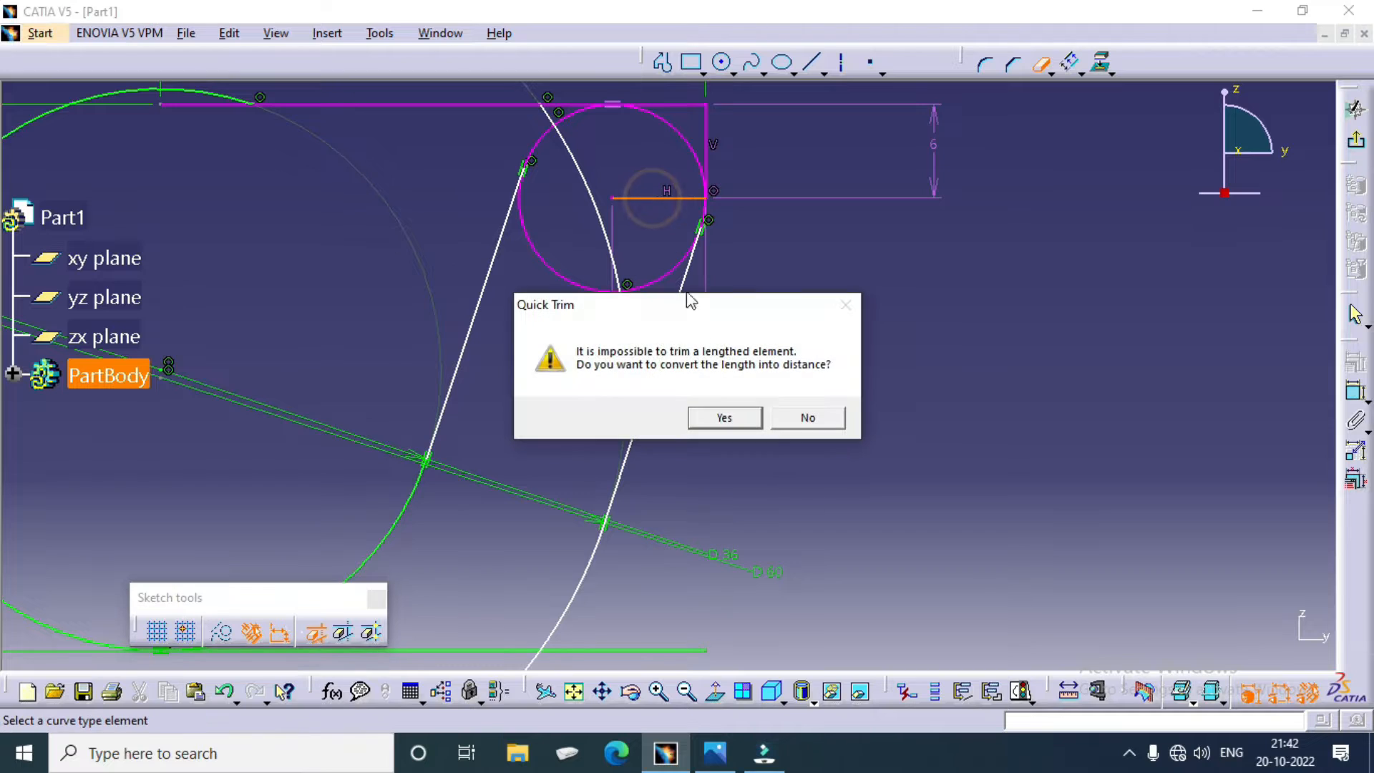
left_click(728, 415)
Step: Trim the outer arc of the 44 mm hub circle and the outer web line's portions below the fillet
mouse_move(756, 266)
middle_mouse_down()
mouse_move(777, 506)
mouse_move(784, 176)
middle_mouse_up()
left_click(726, 491)
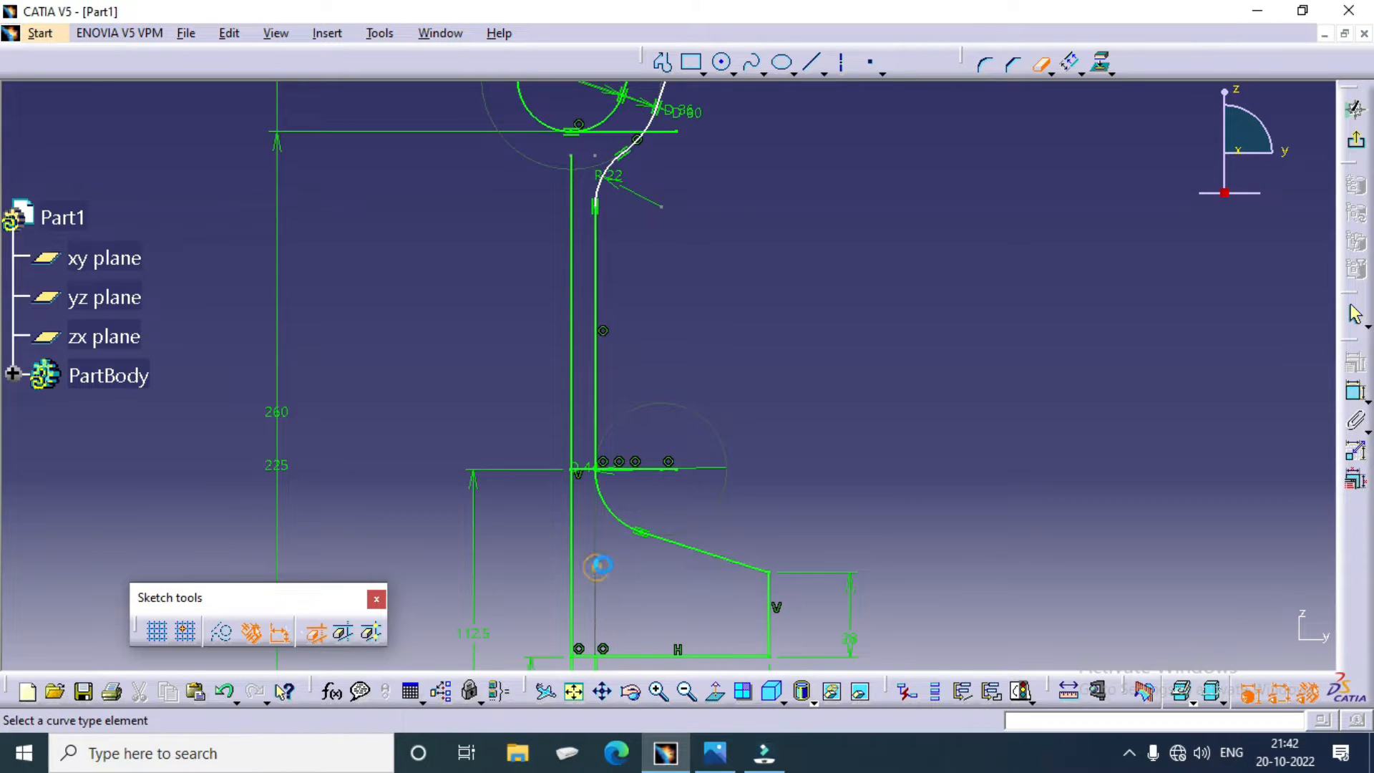
middle_click_drag(662, 473, 672, 310)
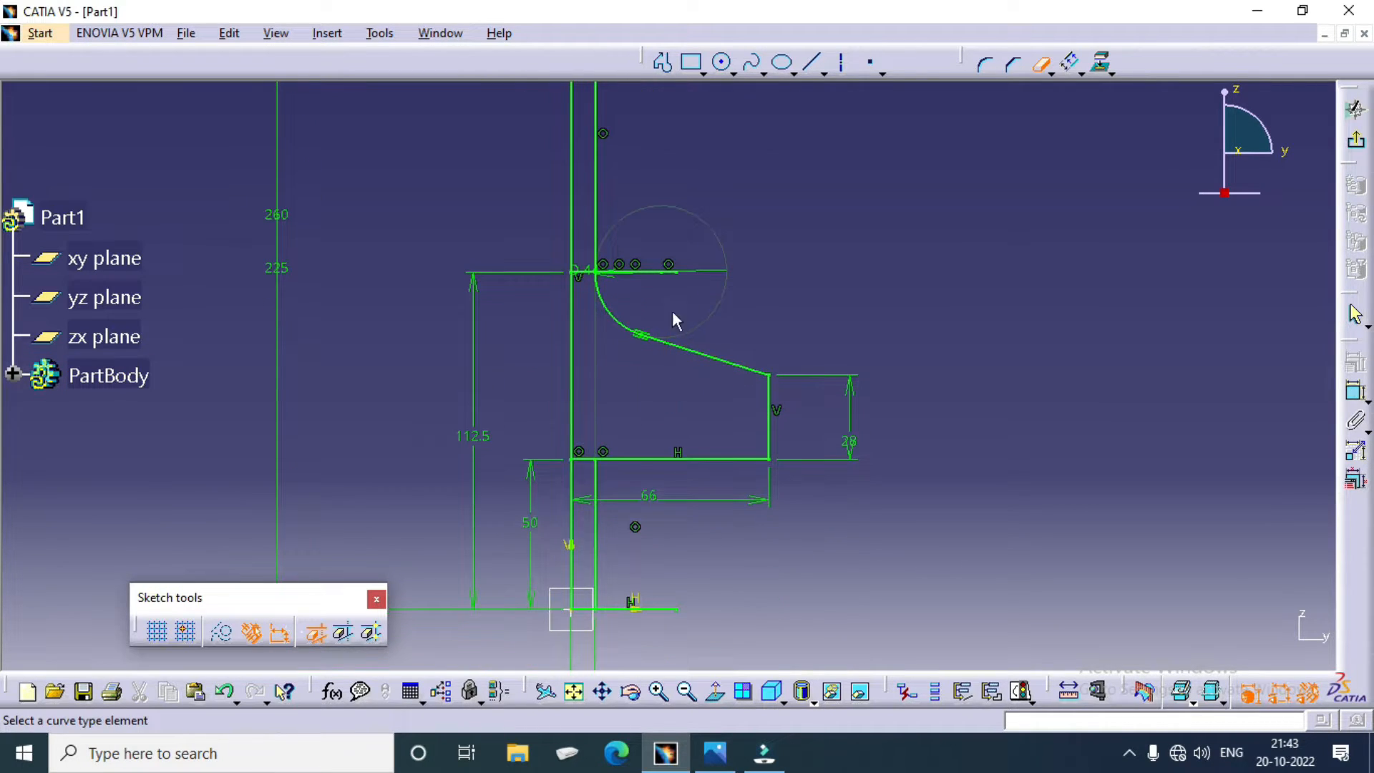
left_click(596, 532)
Step: Trim the excess upper arc of the 36 mm groove circle and the small rim tip circle's lower arc inside the profile
middle_click_drag(853, 334, 878, 506)
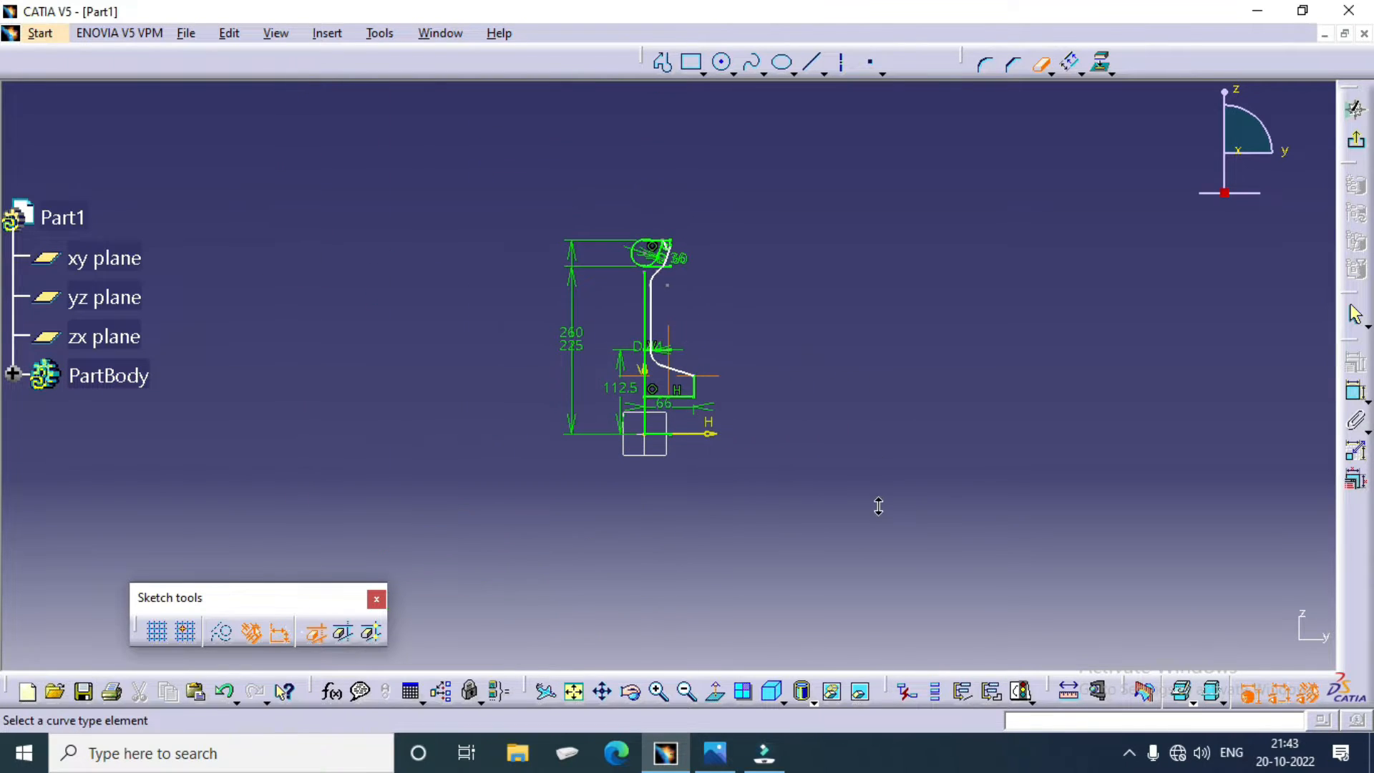
mouse_move(743, 286)
middle_mouse_down()
mouse_move(724, 212)
mouse_move(708, 266)
middle_mouse_up()
middle_click_drag(701, 223, 701, 320)
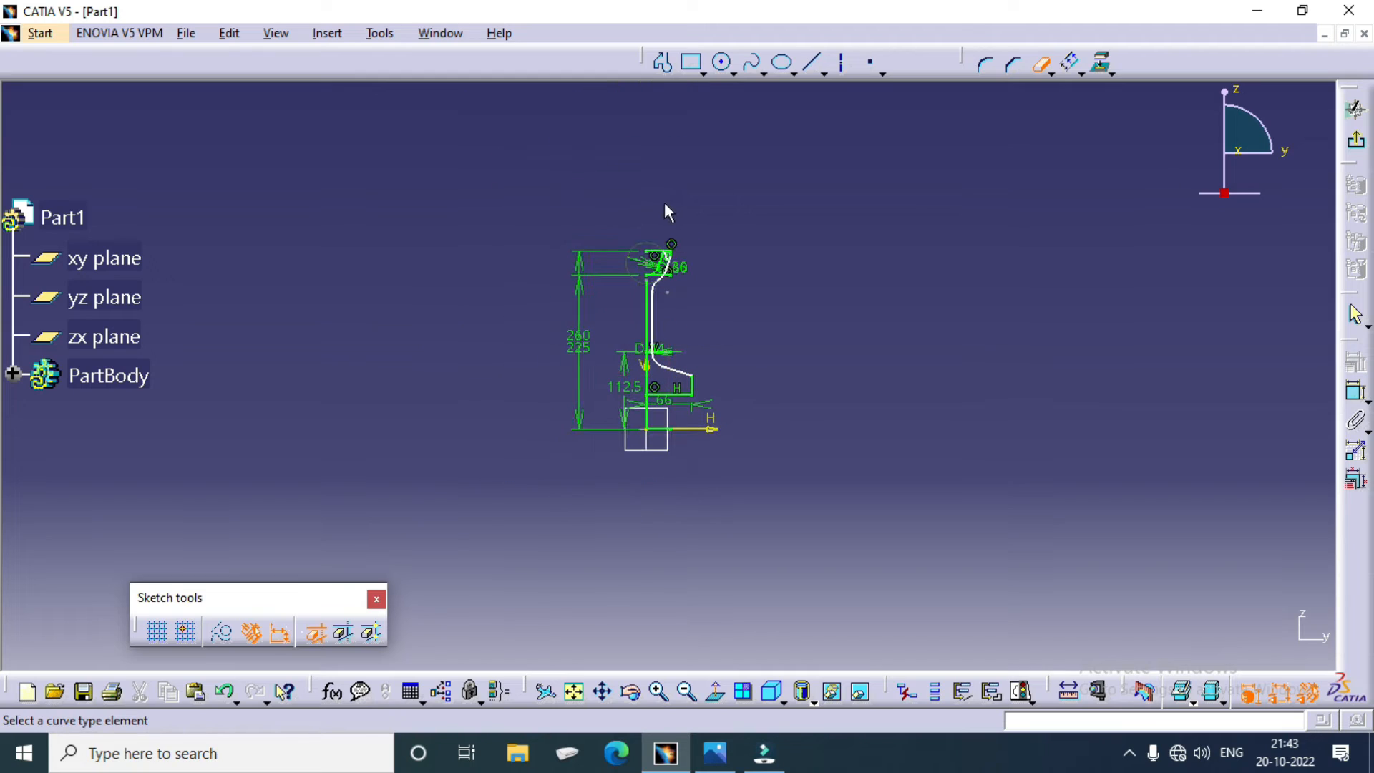
middle_click_drag(663, 204, 639, 152)
left_click(715, 691)
mouse_move(678, 310)
middle_mouse_down()
mouse_move(730, 343)
mouse_move(723, 298)
mouse_move(727, 460)
mouse_move(730, 411)
middle_mouse_up()
mouse_move(687, 307)
middle_mouse_down()
mouse_move(683, 233)
mouse_move(739, 246)
middle_mouse_up()
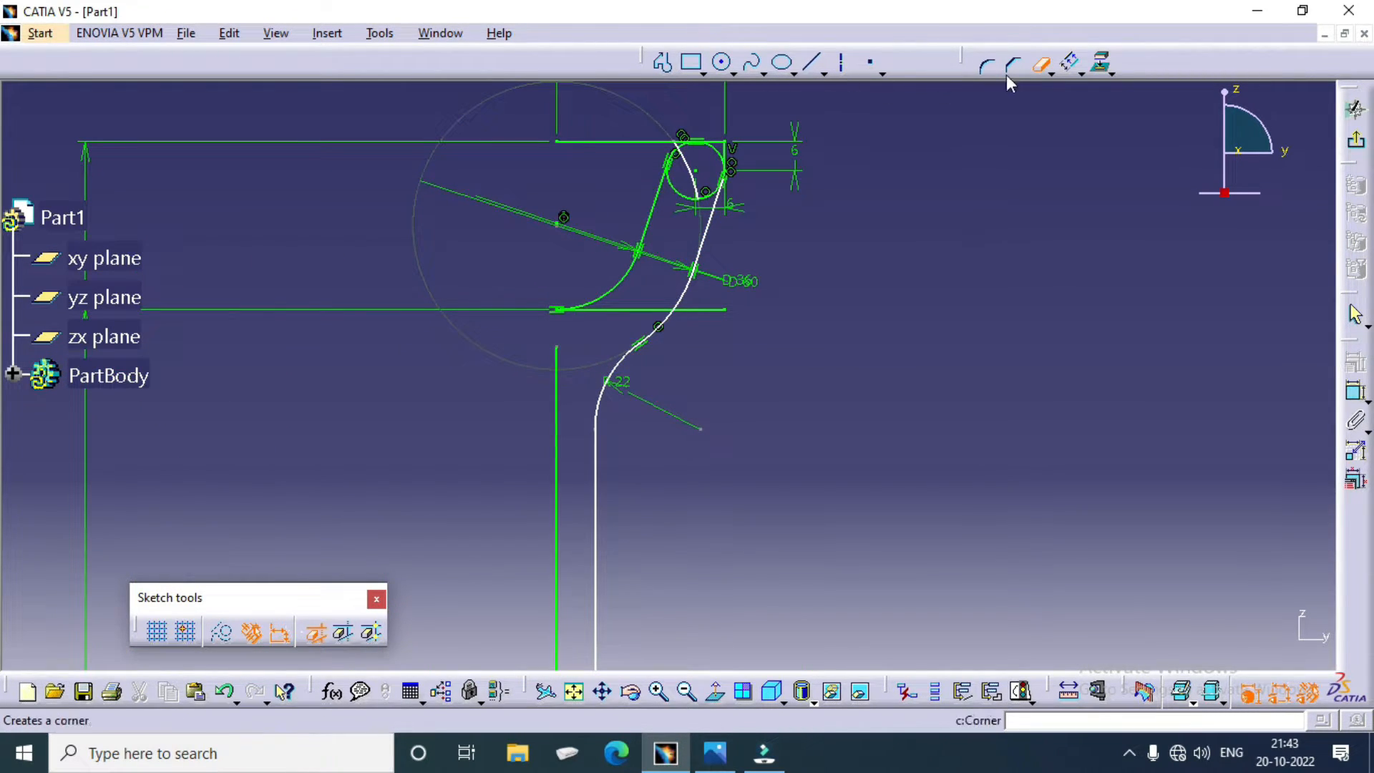
left_click(677, 199)
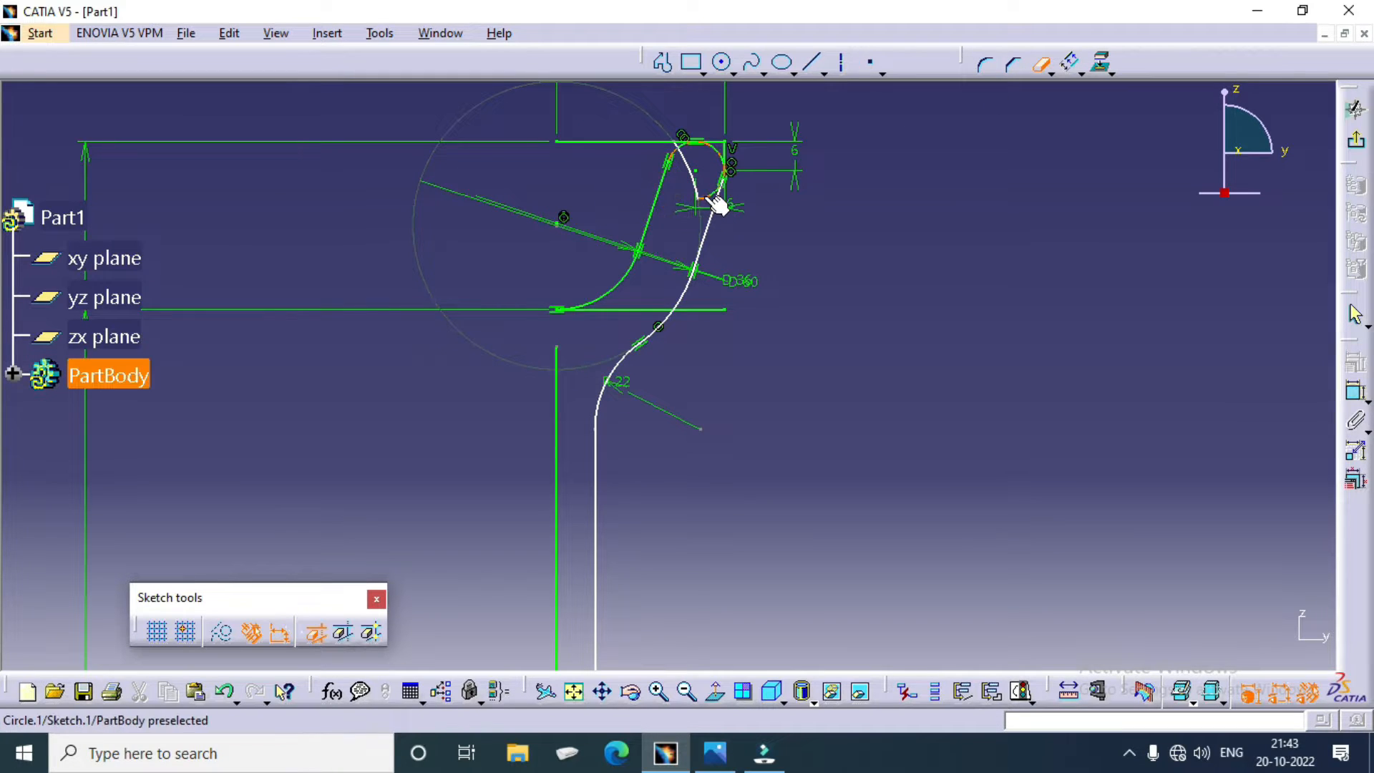
left_click(705, 194)
middle_click_drag(801, 230, 824, 450)
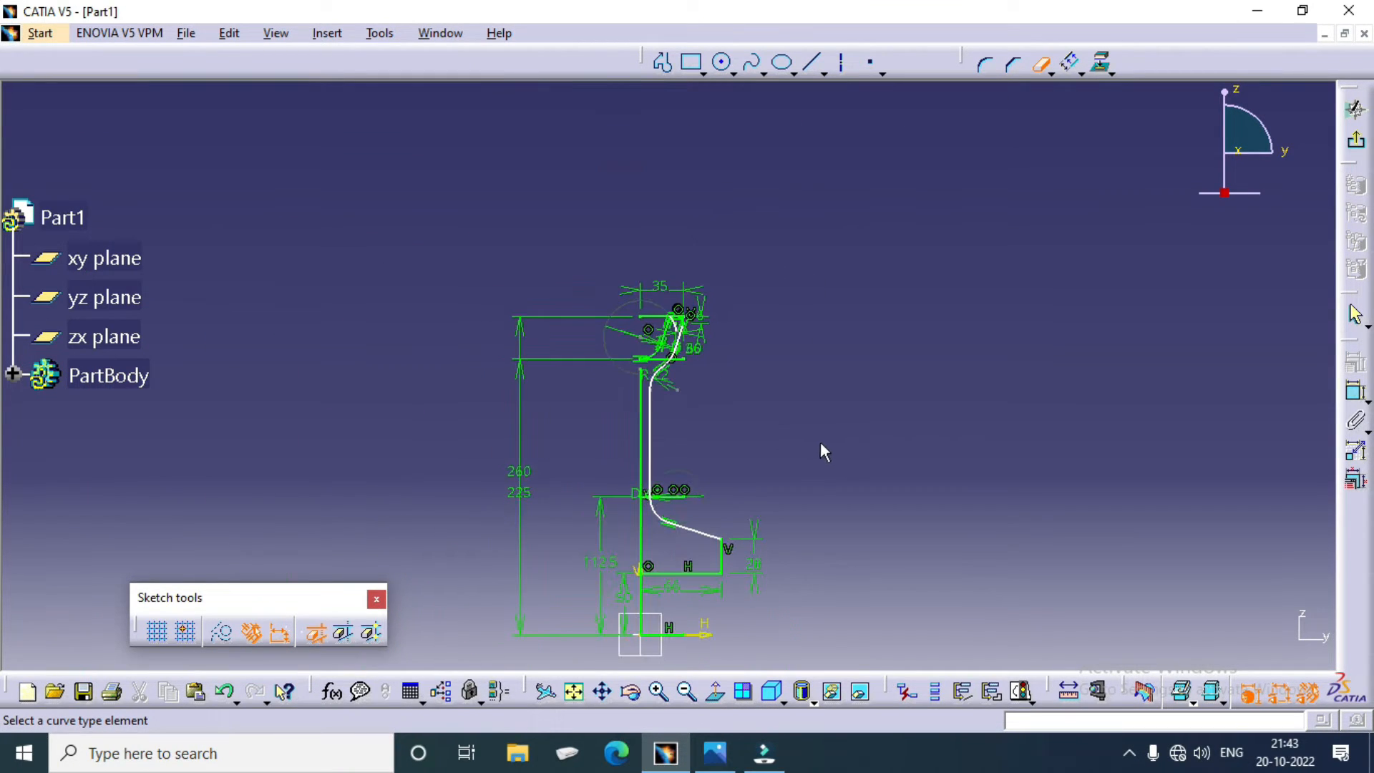
key("Escape")
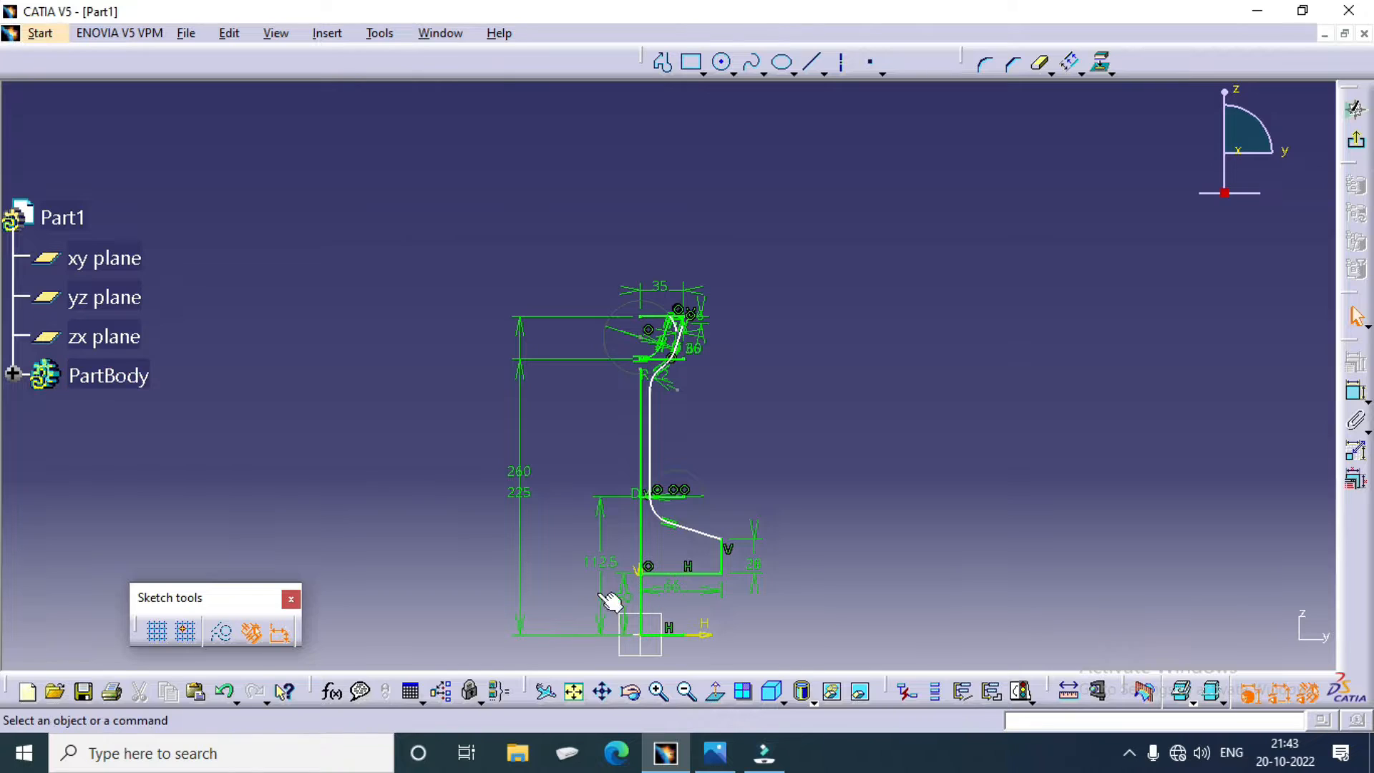
Step: Mirror the pulley's half profile about the vertical centre line
mouse_move(572, 594)
left_mouse_down()
mouse_move(772, 405)
mouse_move(800, 264)
left_mouse_up()
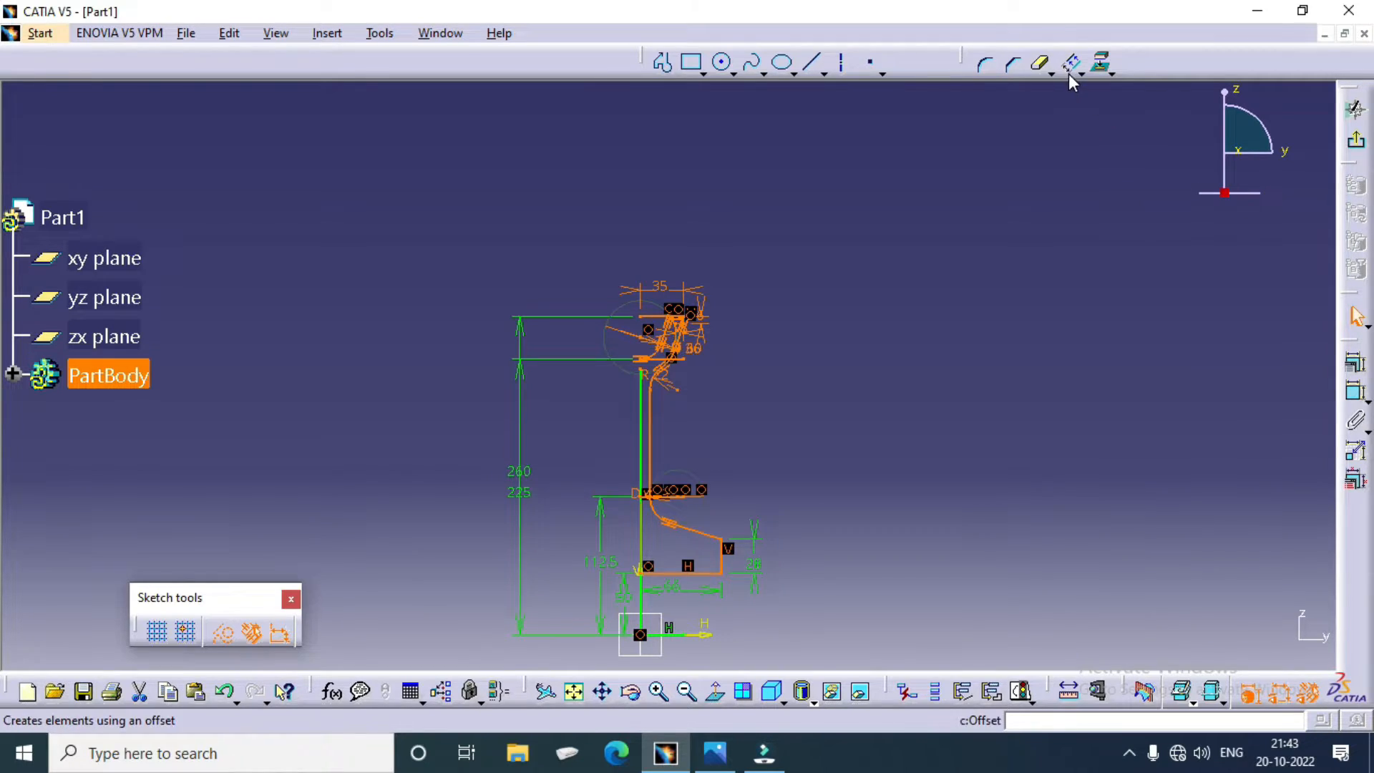
left_click(1106, 70)
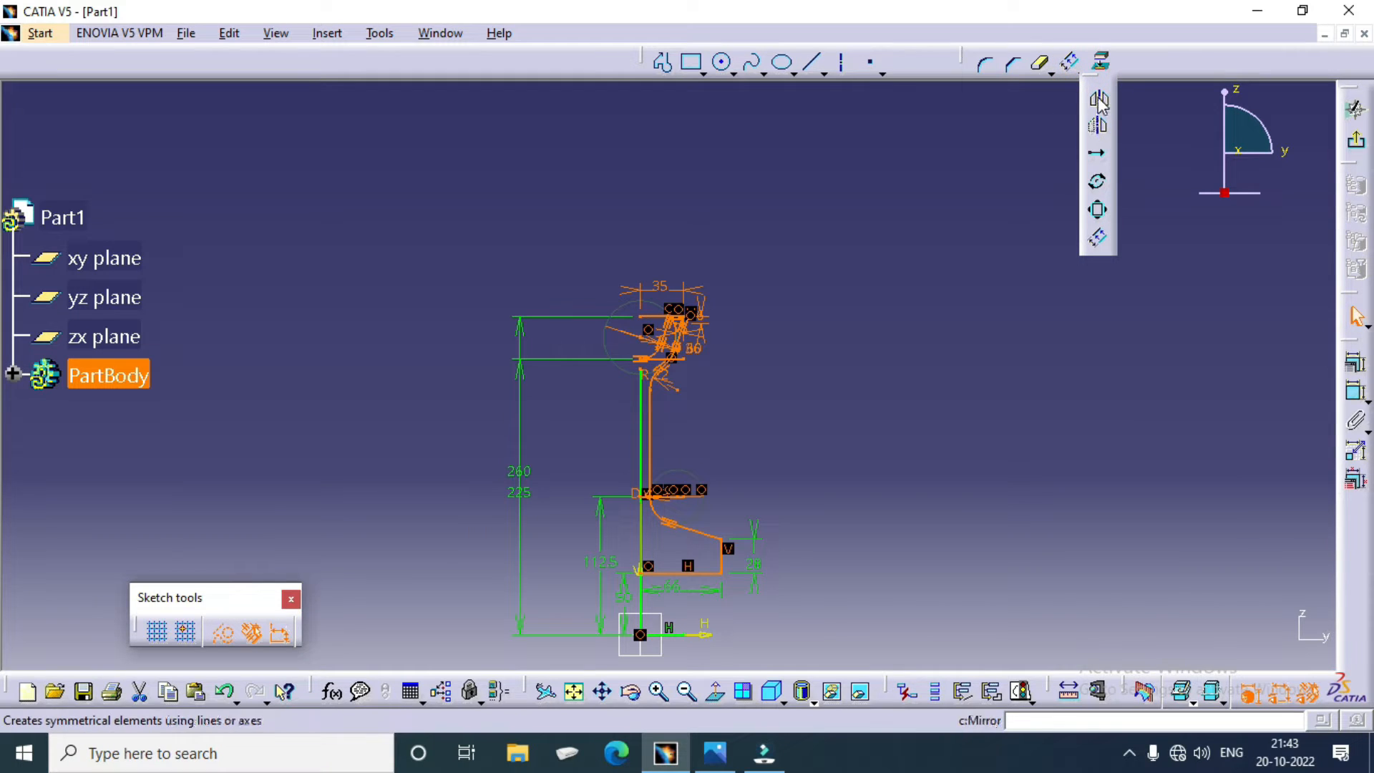
left_click(1097, 129)
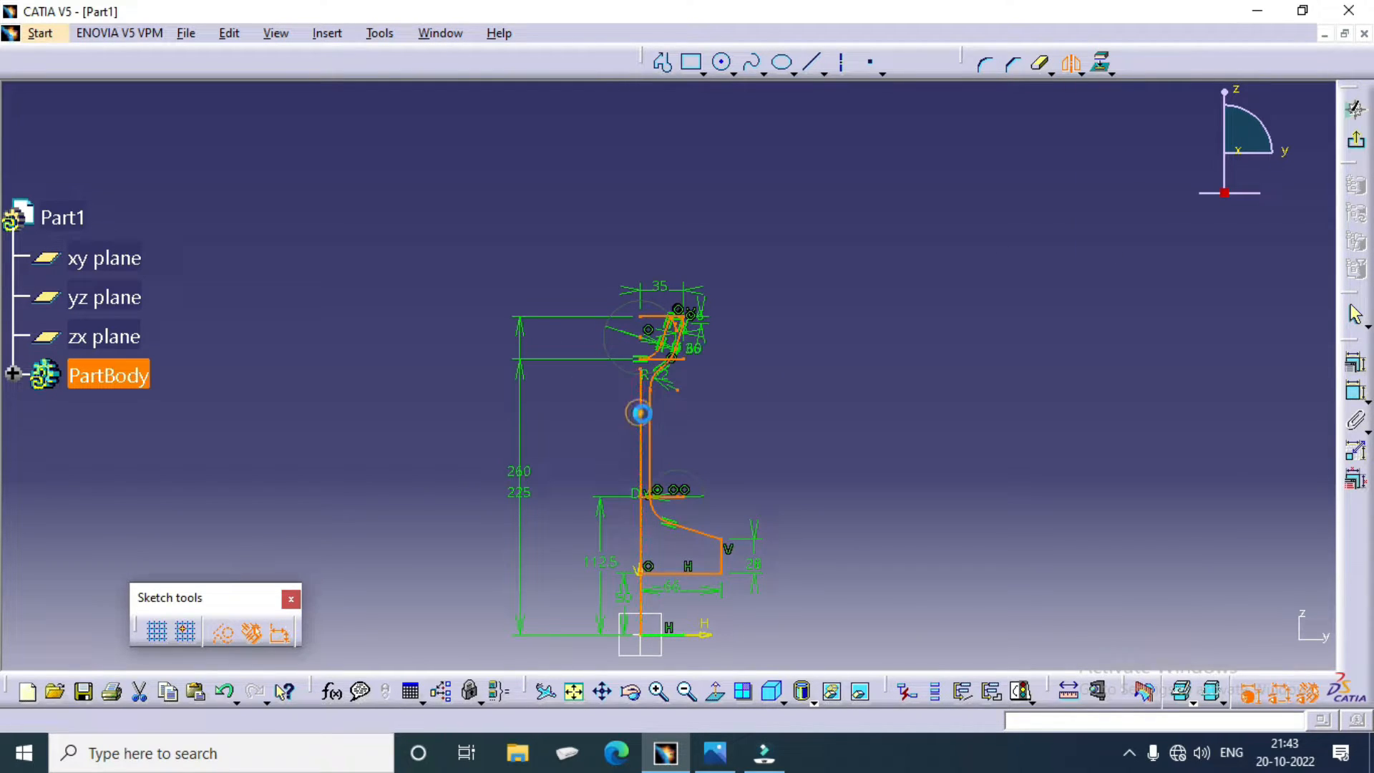
left_click(641, 419)
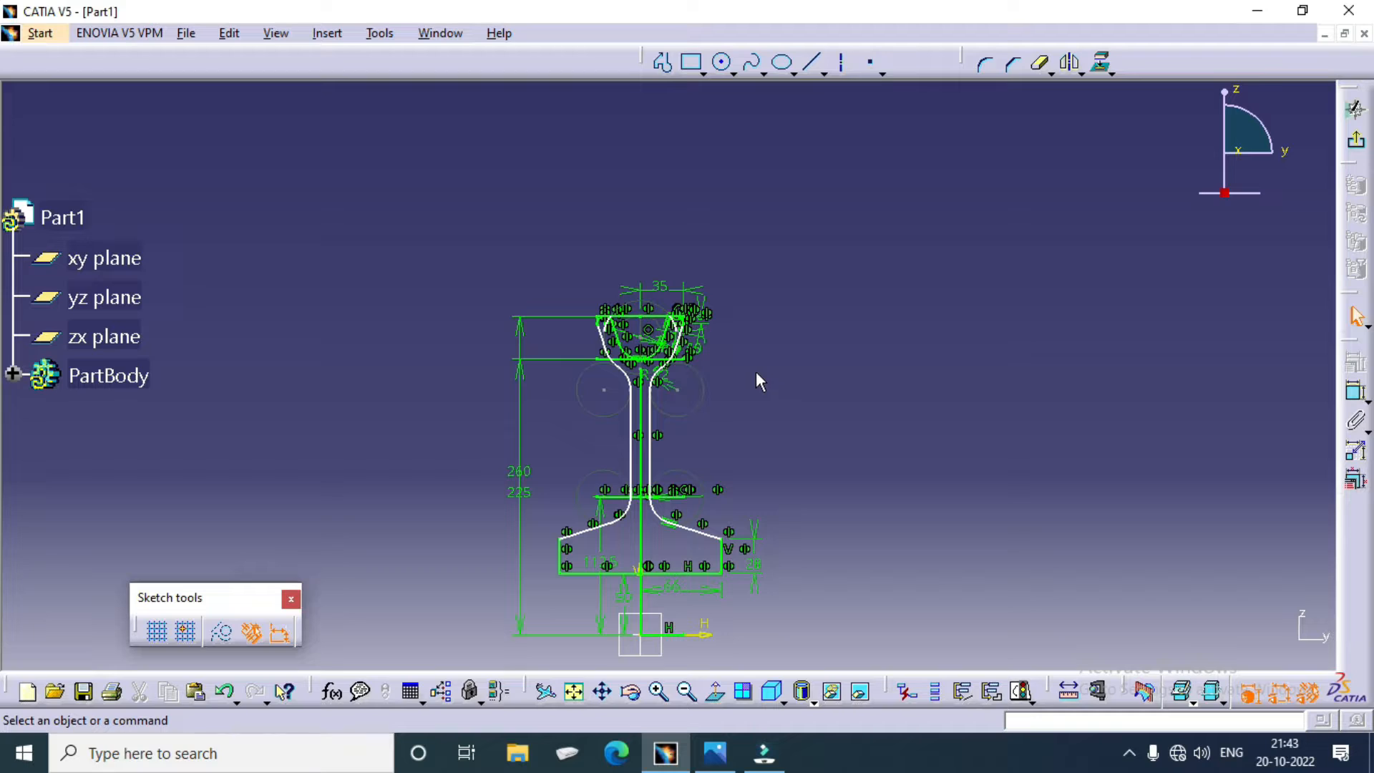
Step: Delete the vertical centre line between the web lines and the leftover arc inside the right rim tip
mouse_move(749, 448)
middle_mouse_down()
mouse_move(748, 319)
mouse_move(772, 270)
middle_mouse_up()
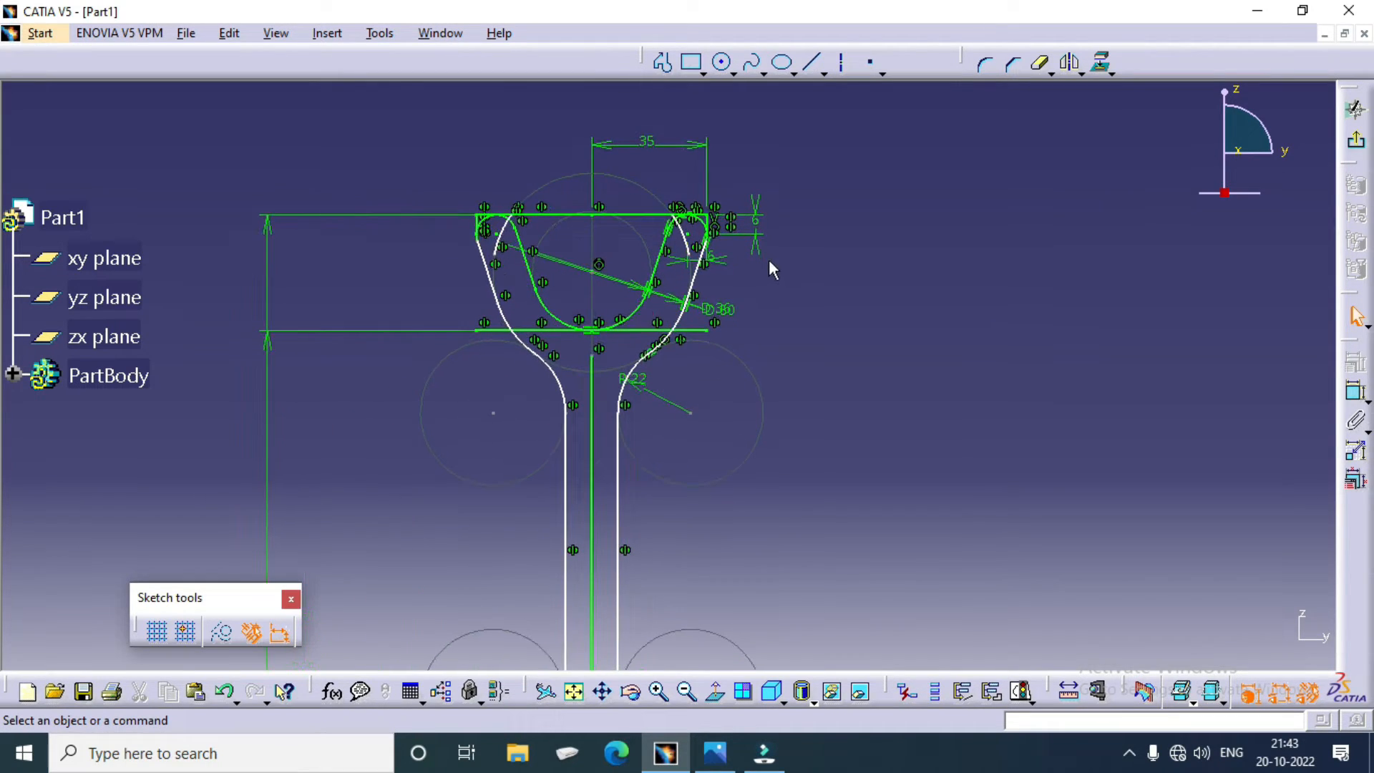
left_click(600, 460)
key("Delete")
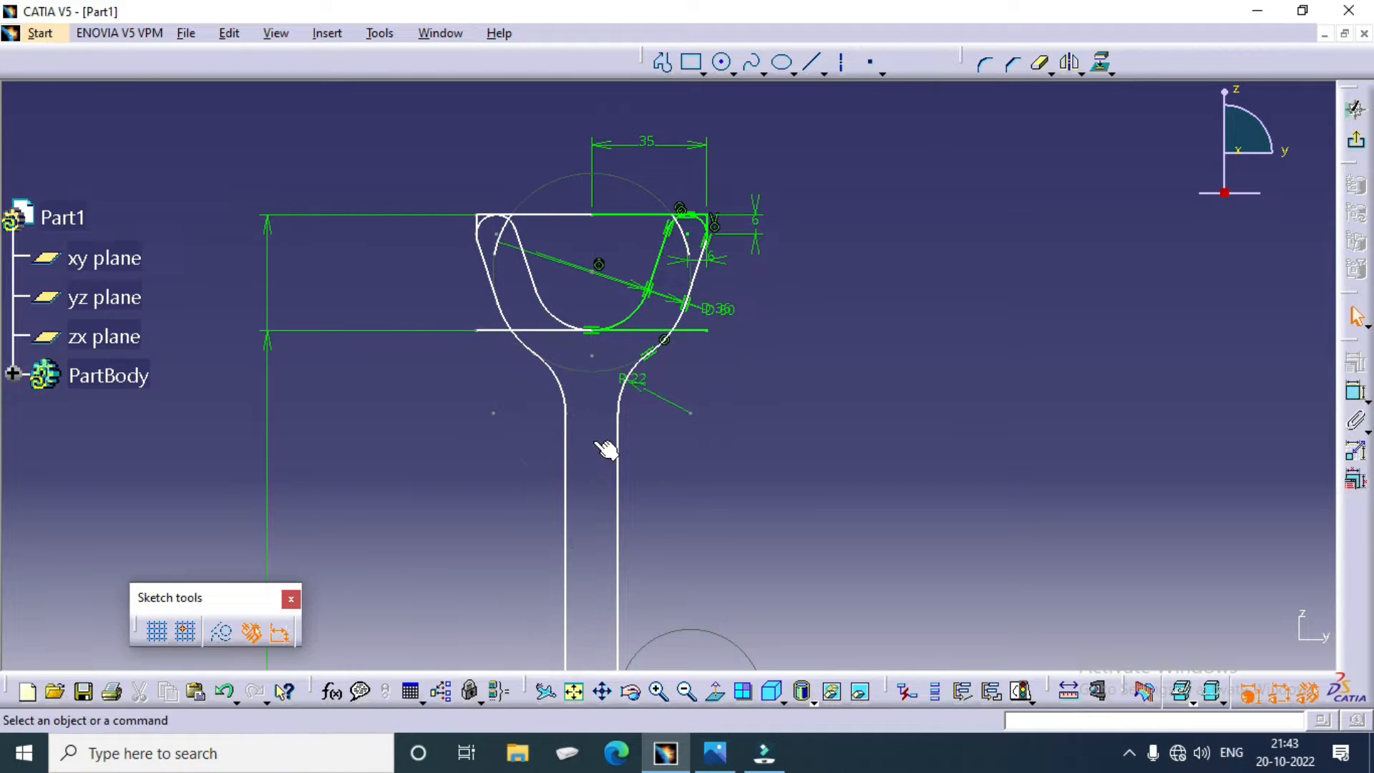
left_click(682, 232)
key("Delete")
Step: Delete both halves of the horizontal reference line across the top of the rim
left_click(619, 214)
key("Delete")
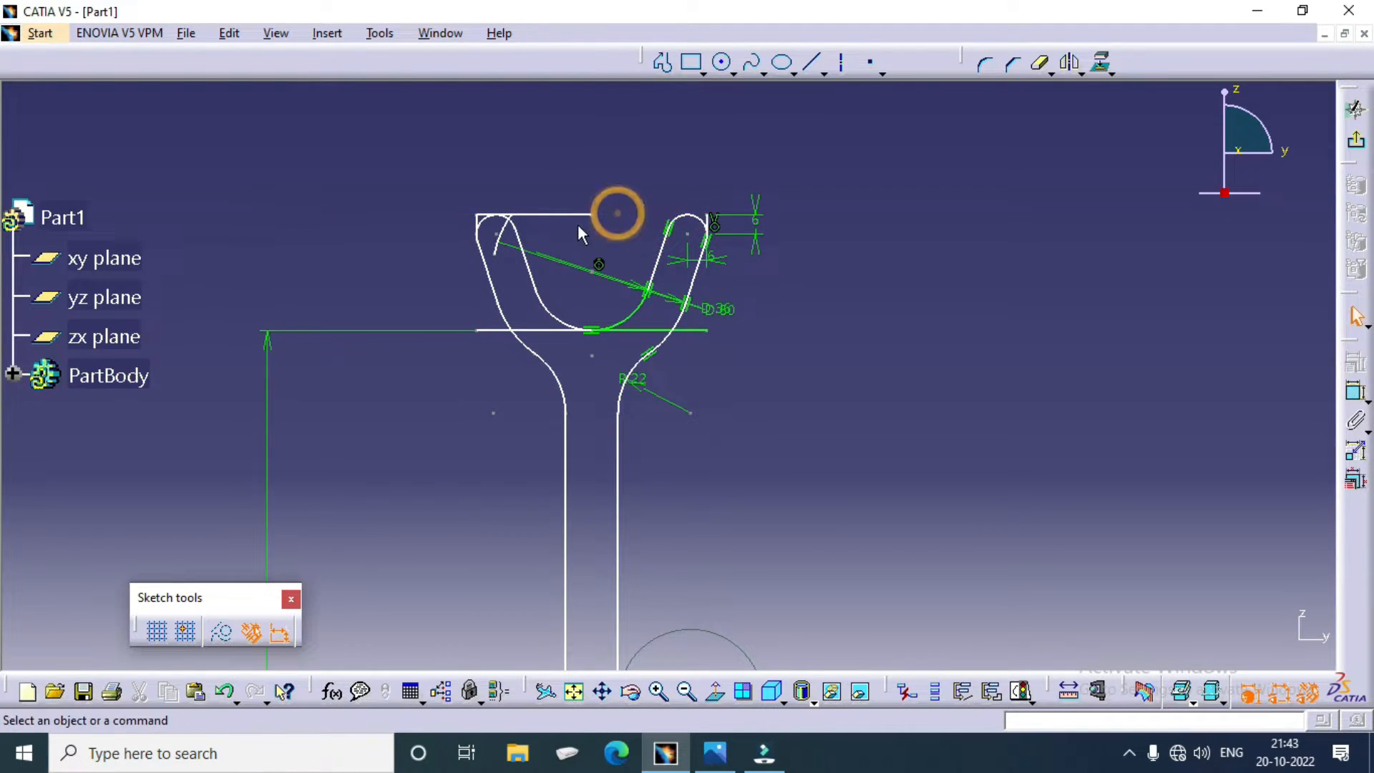
left_click(569, 214)
key("Delete")
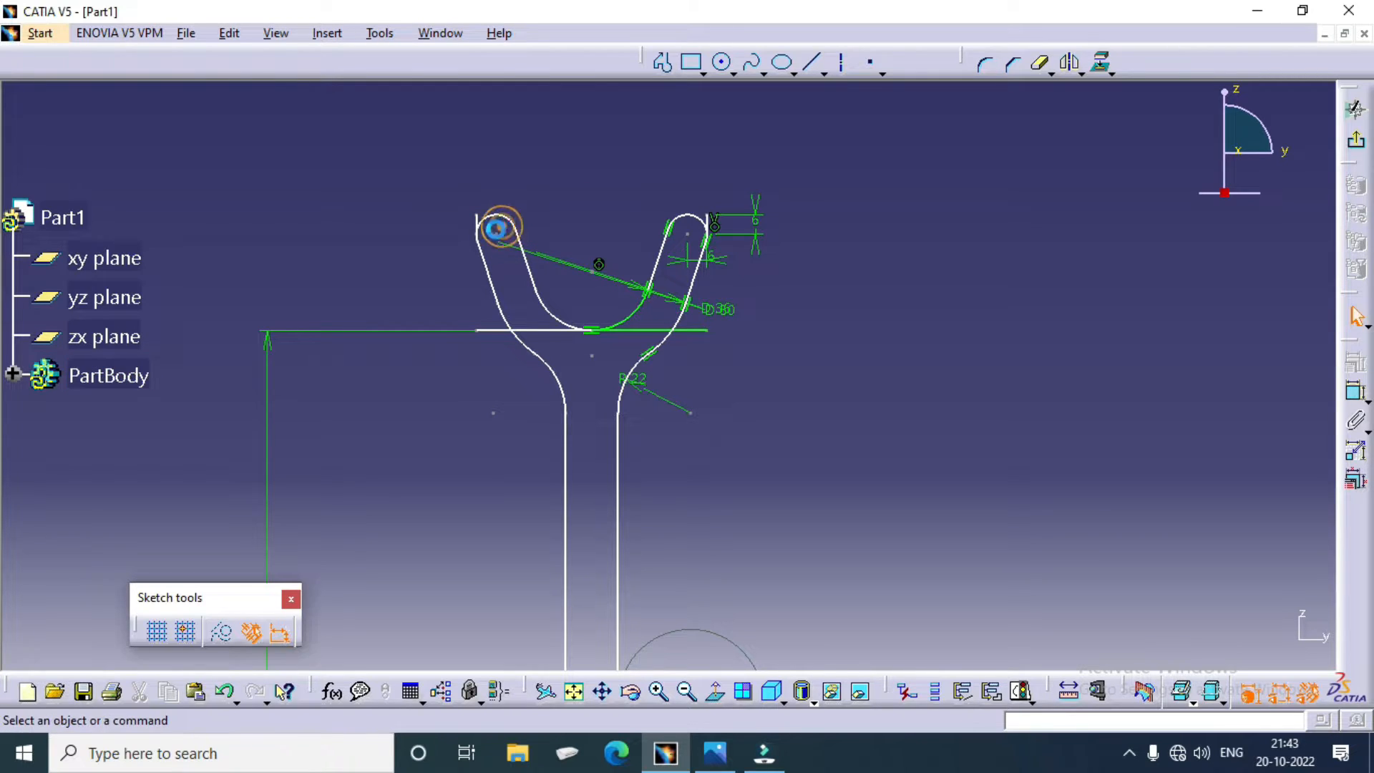
Step: Delete the short vertical line beside the left rim tip, including its endpoint
left_click(481, 219)
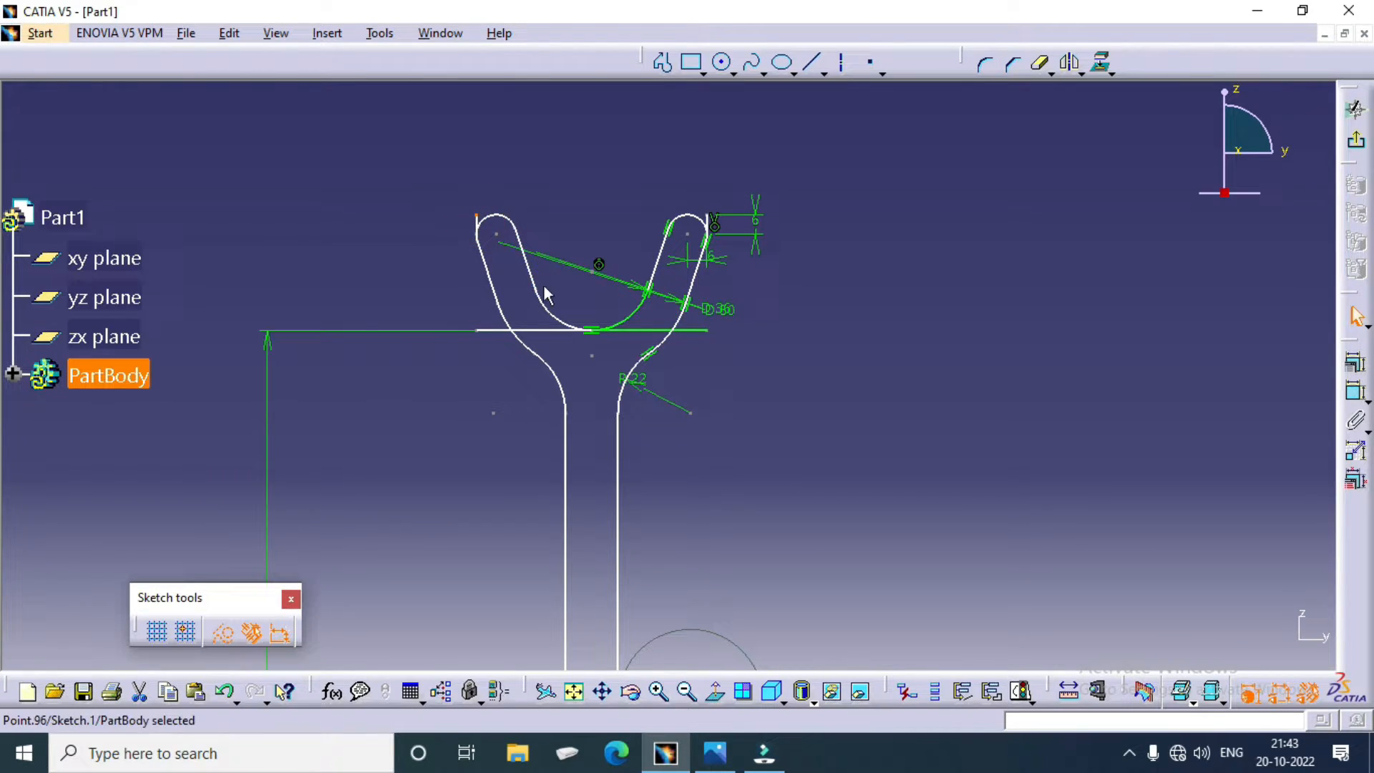
mouse_move(543, 285)
middle_mouse_down("ctrl")
mouse_move(561, 194)
mouse_move(658, 435)
middle_mouse_up("ctrl")
middle_click_drag(608, 343, 590, 295, "ctrl")
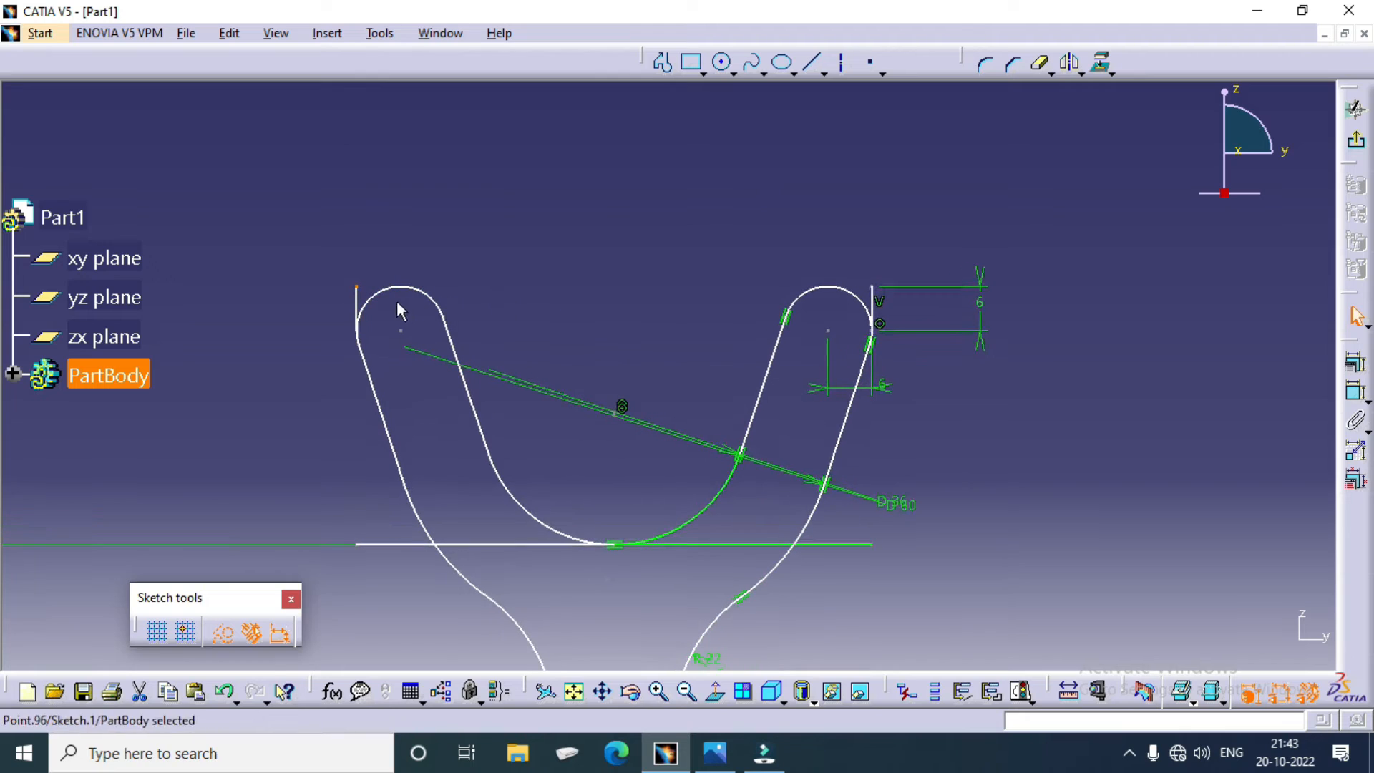
key("Delete")
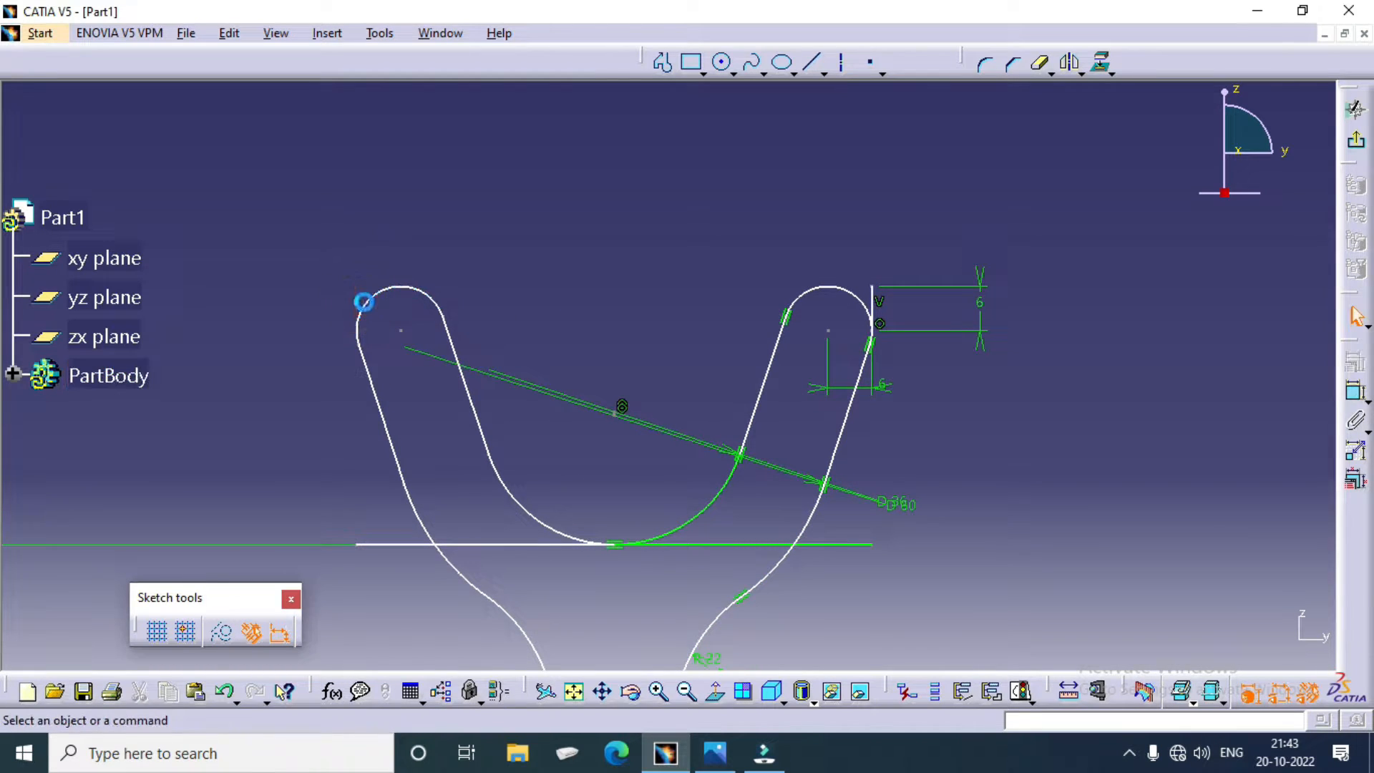
Step: Delete both halves of the horizontal reference line that touches the bottom of the groove
middle_click_drag(678, 255, 619, 420, "ctrl")
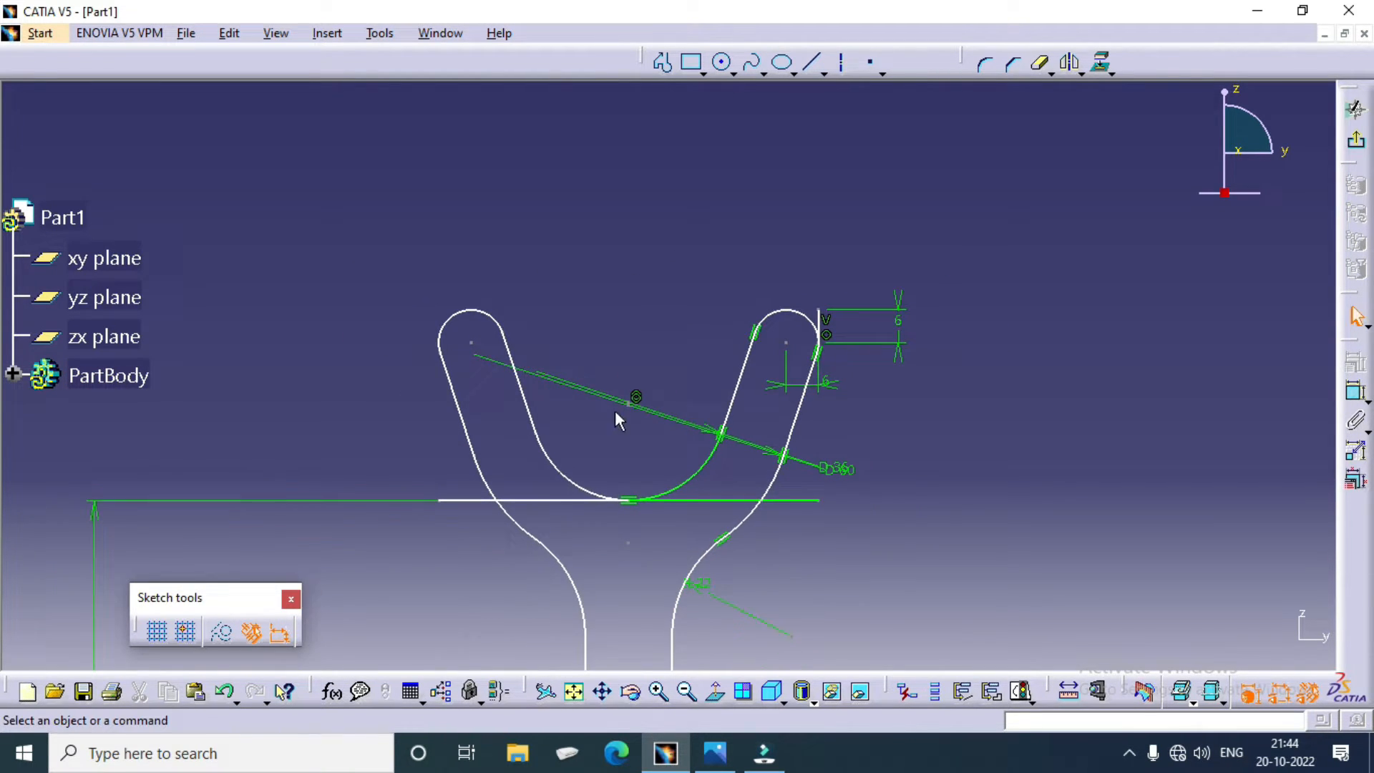
left_click(551, 501)
key("Delete")
left_click(704, 503)
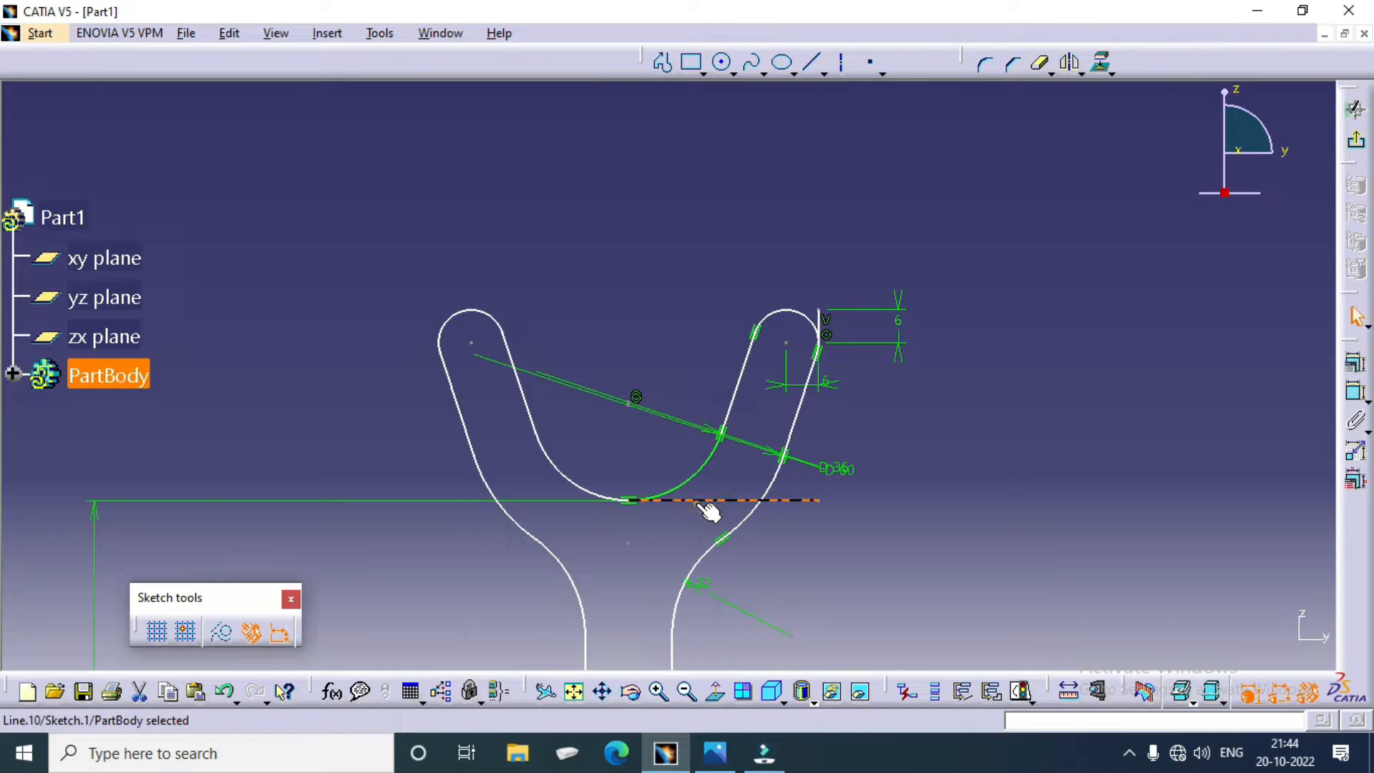
key("Delete")
Step: Delete the short vertical line beside the right rim tip
scroll(909, 363, "down", 1, "ctrl")
middle_click_drag(909, 364, 902, 577, "ctrl")
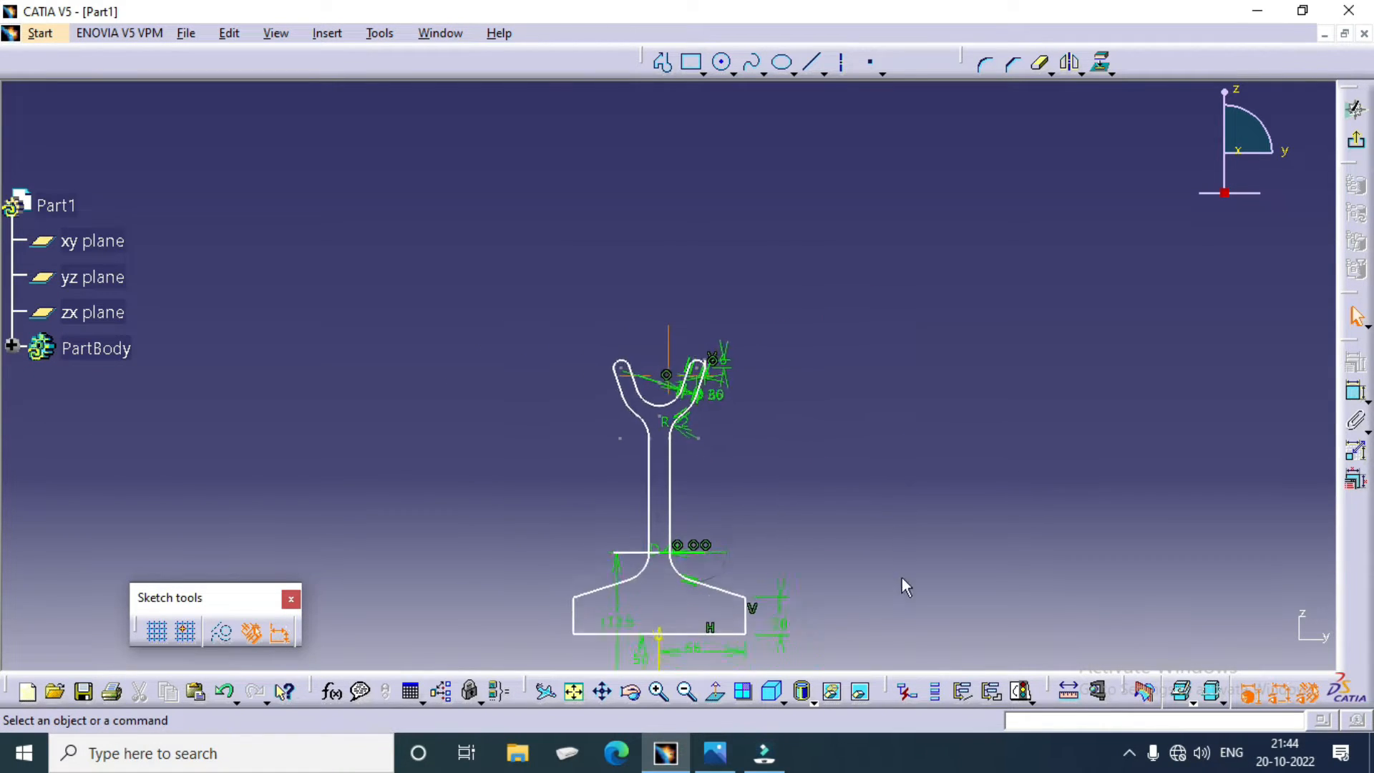
middle_click_drag(803, 444, 749, 162, "ctrl")
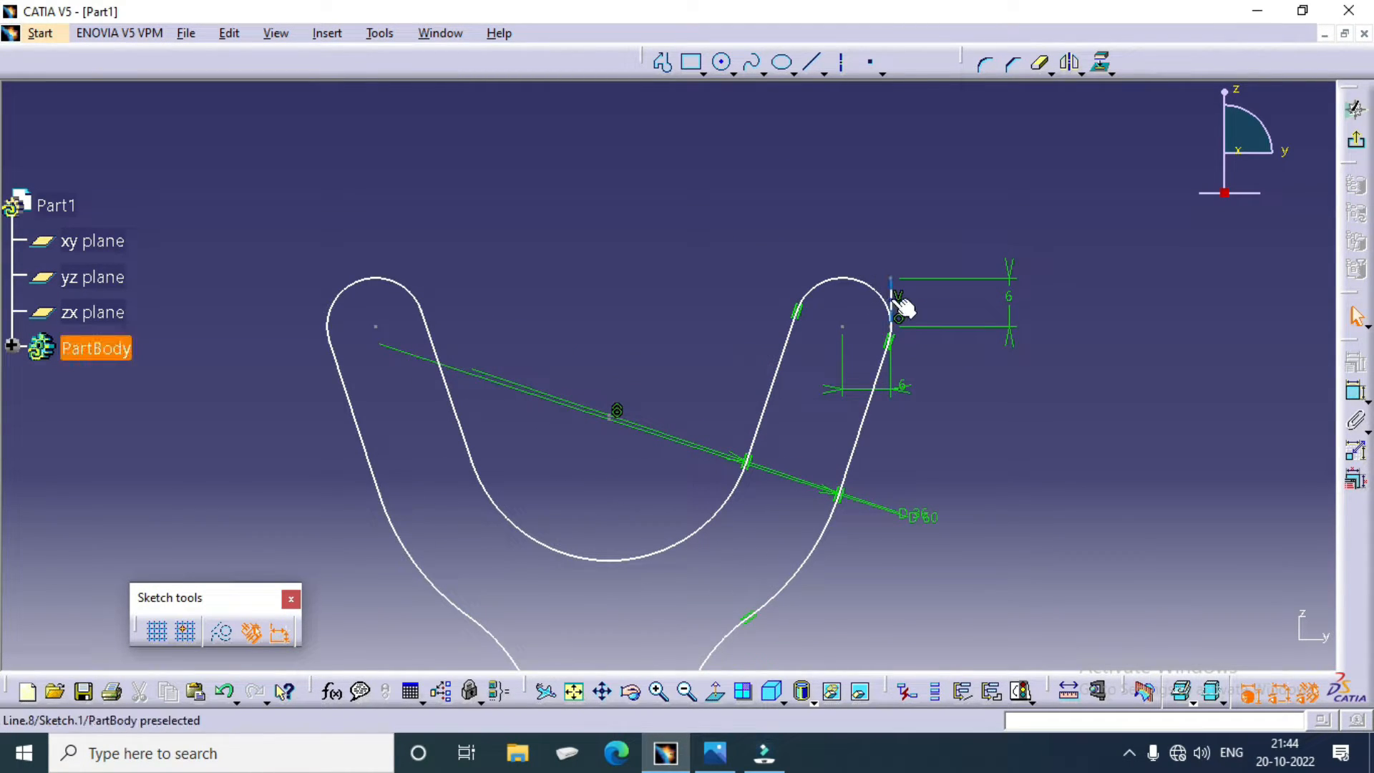
left_click(894, 301)
key("Delete")
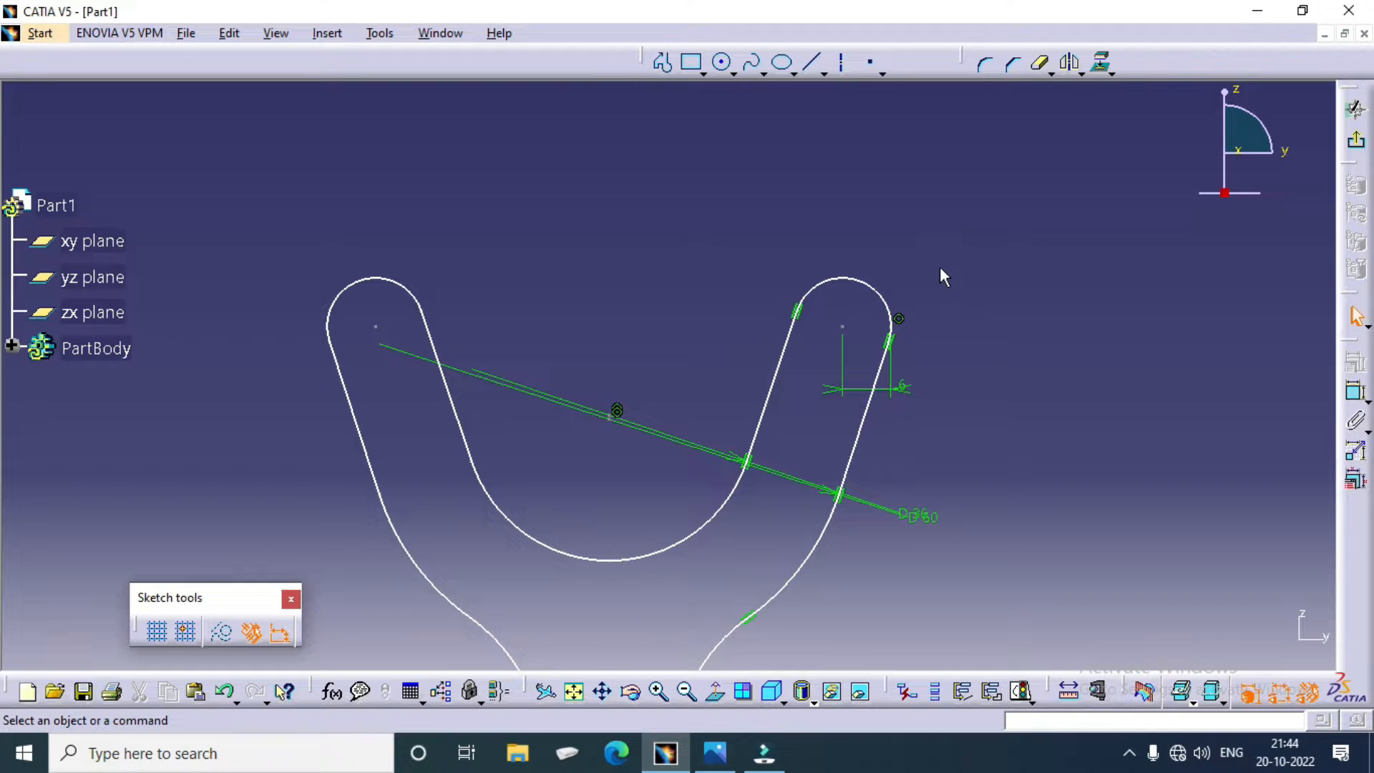
Step: Delete the two horizontal reference lines through the centres of the hub fillet arcs
mouse_move(938, 278)
middle_mouse_down("ctrl")
mouse_move(938, 534)
mouse_move(908, 604)
mouse_move(856, 564)
mouse_move(775, 193)
middle_mouse_up("ctrl")
left_click(491, 179)
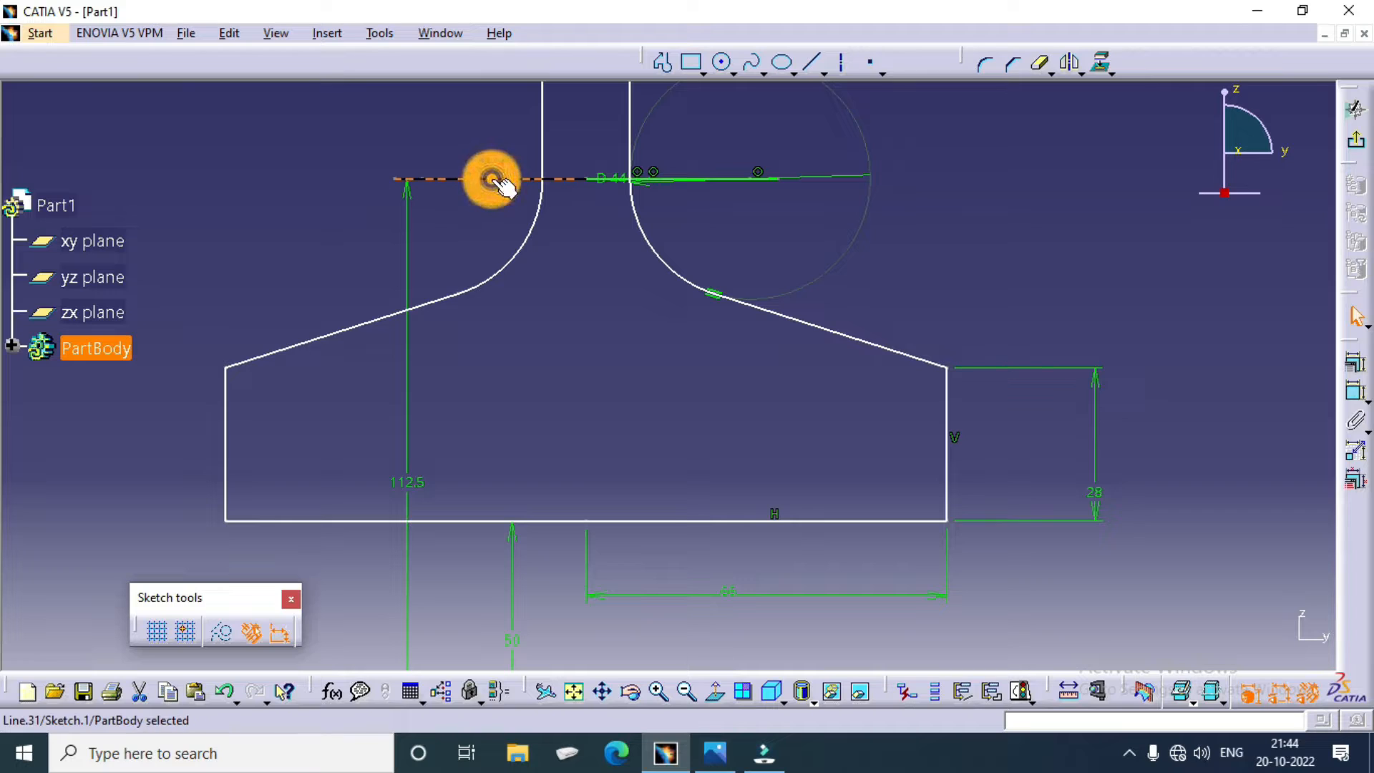
left_click(699, 180)
key("Delete")
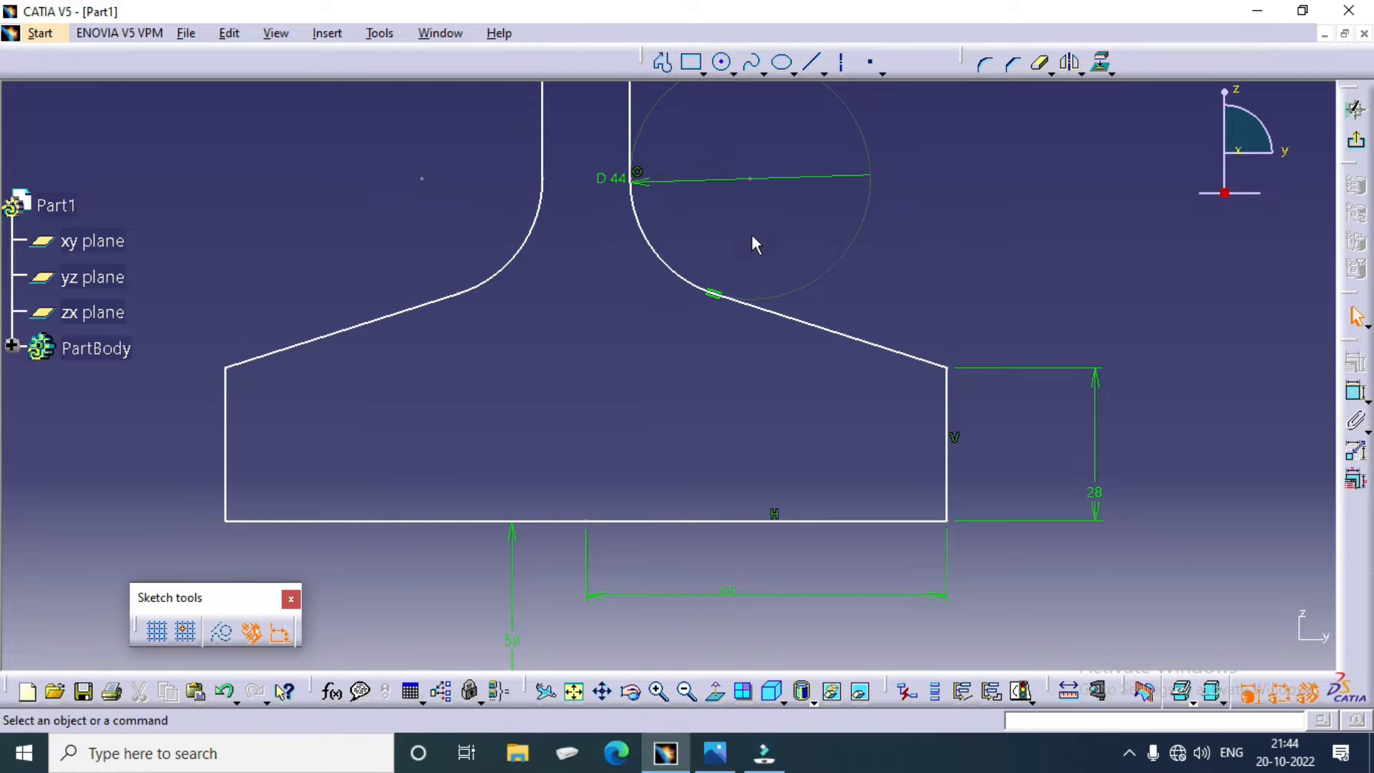
Step: Replace the horizontal line at the origin with a horizontal axis about 119 mm long starting at the origin
middle_click_drag(905, 266, 903, 405, "ctrl")
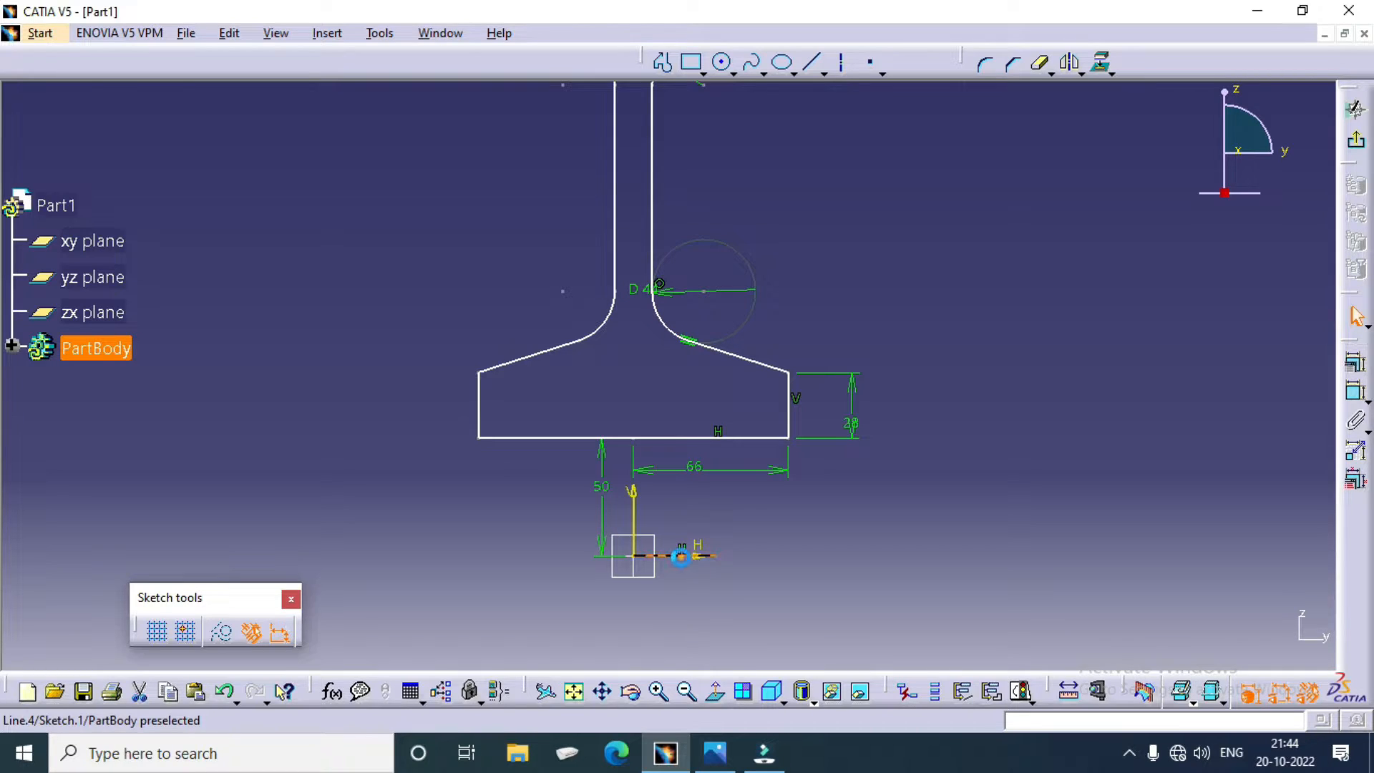
left_click(683, 556)
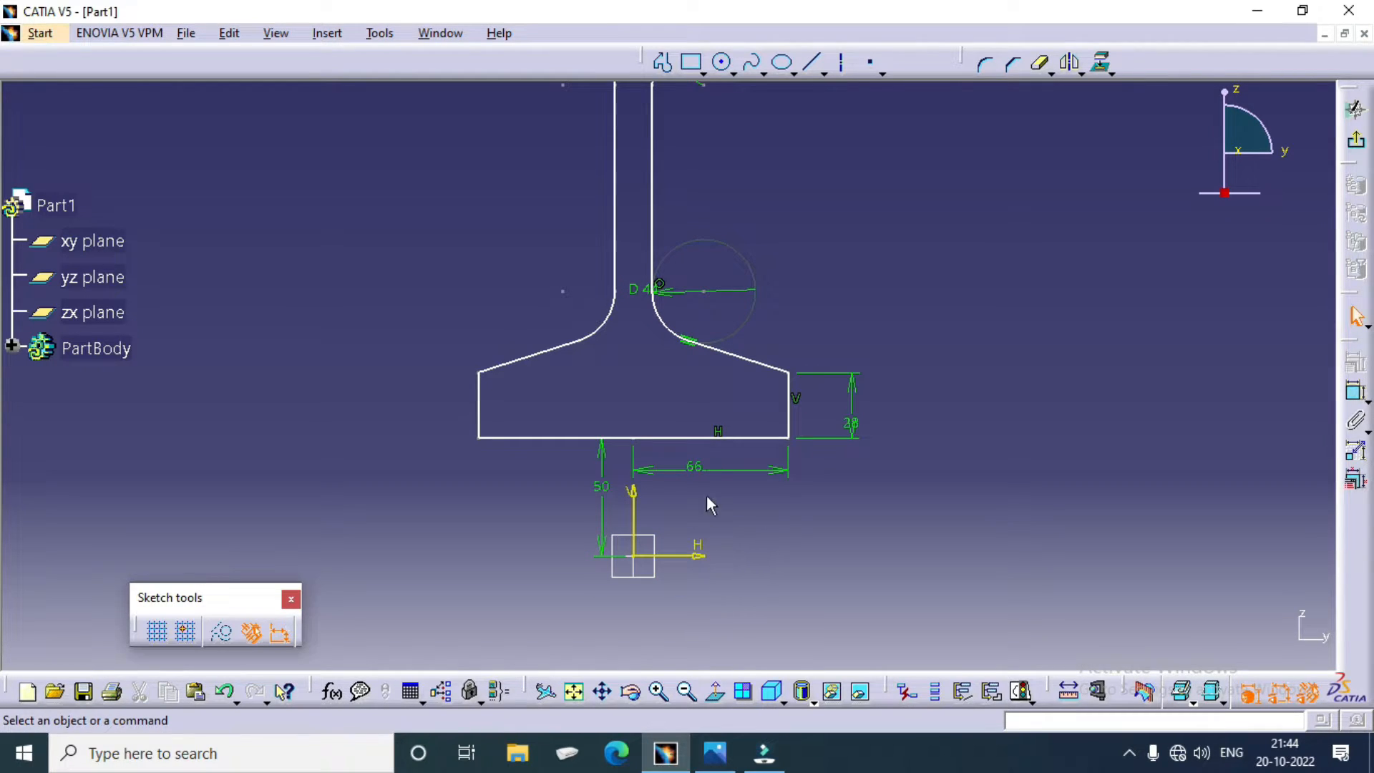
left_click(841, 62)
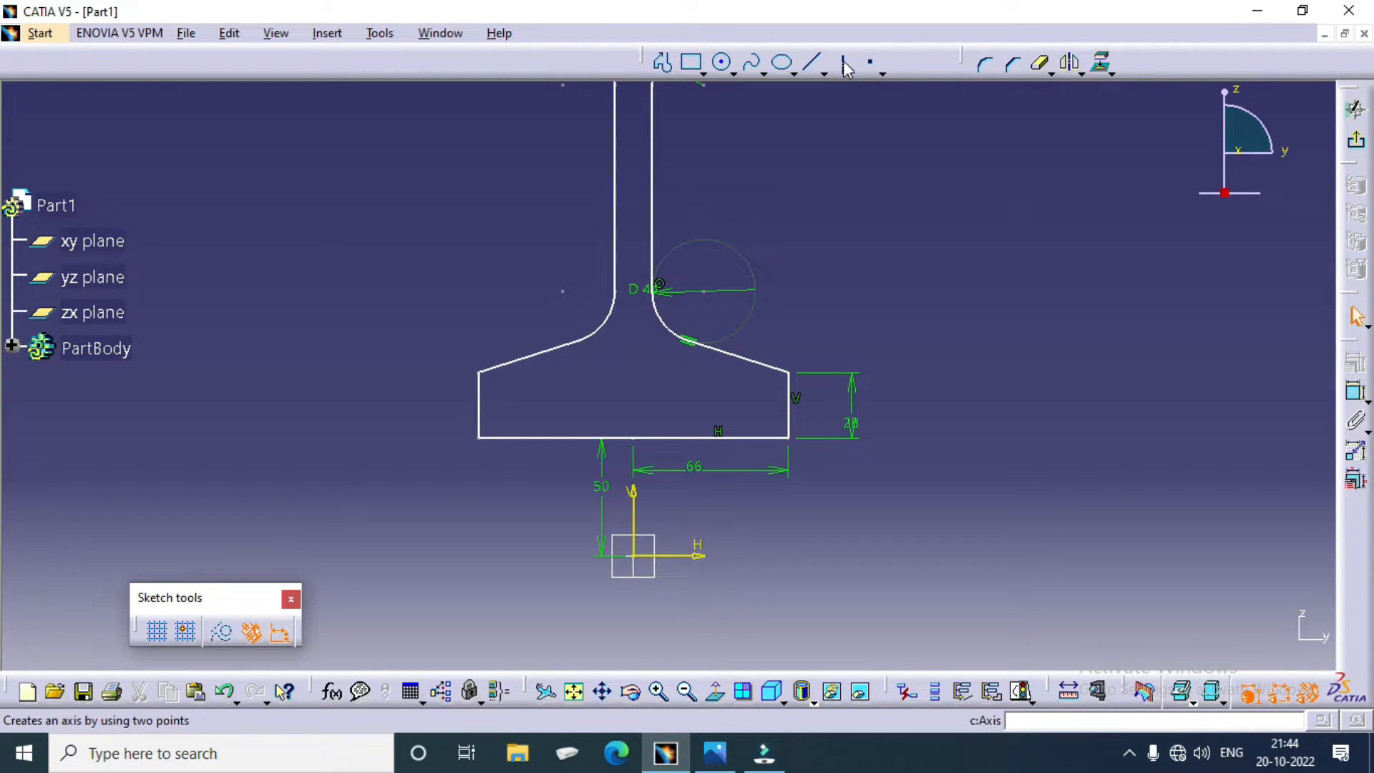
left_click(633, 555)
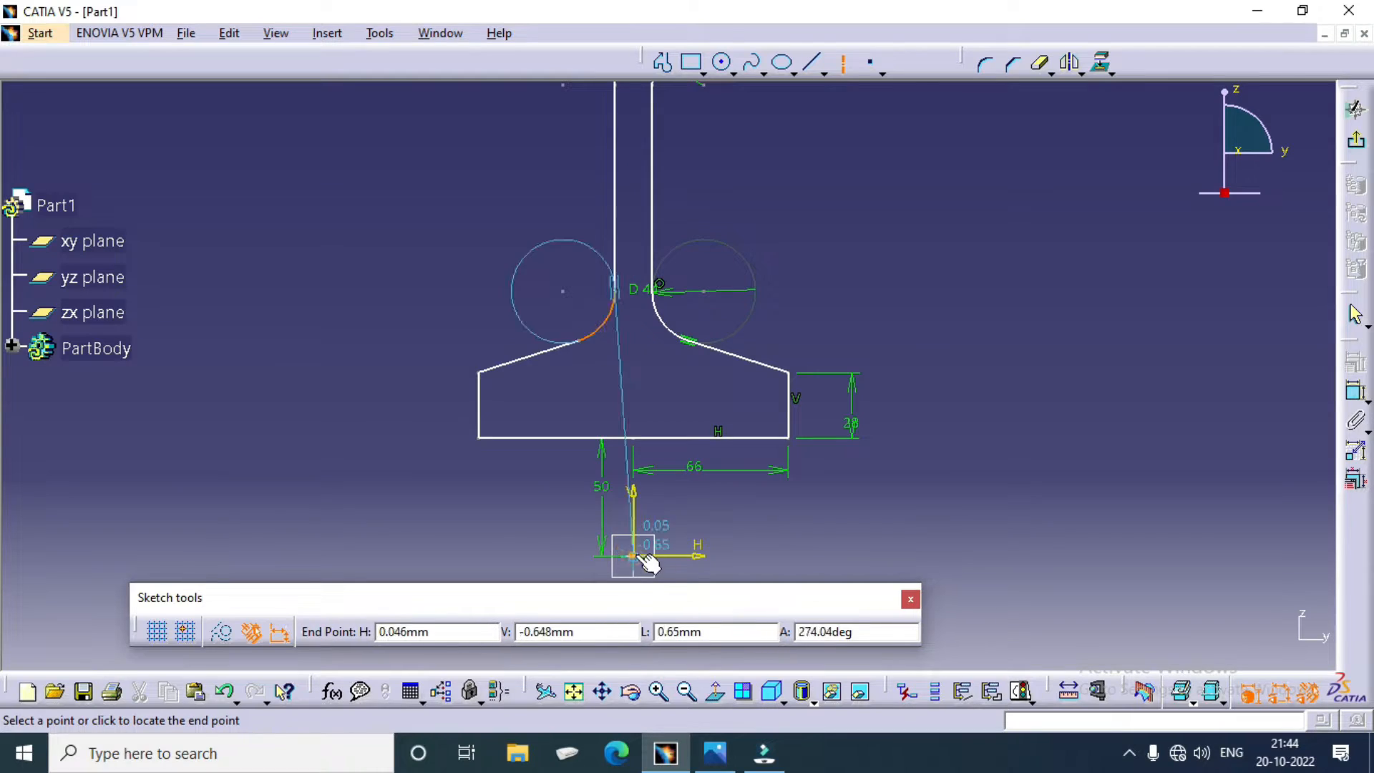
left_click(914, 563)
Step: Exit the sketch and revolve the profile 360° about the sketch's horizontal direction with the Shaft command
middle_click_drag(940, 320, 947, 433, "ctrl")
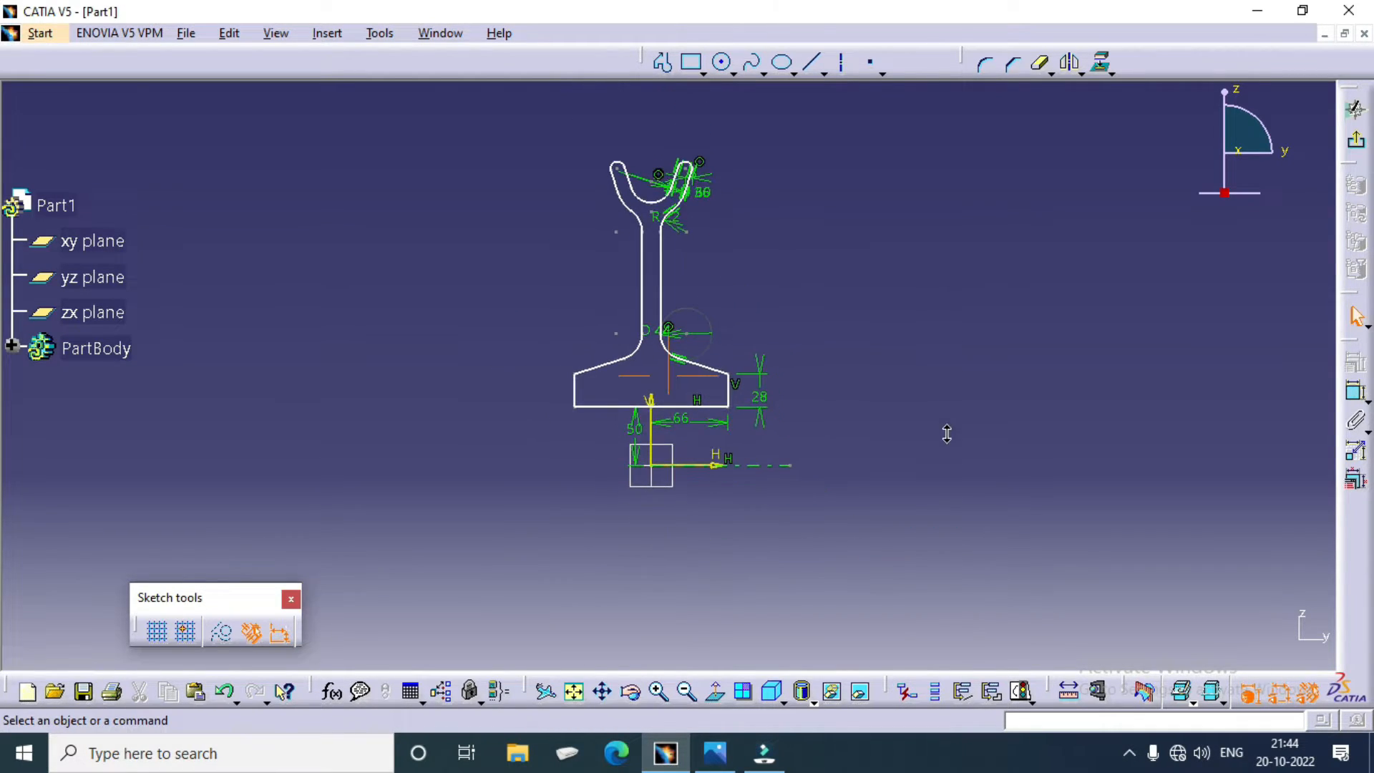
left_click_drag(526, 420, 789, 149)
left_click(837, 216)
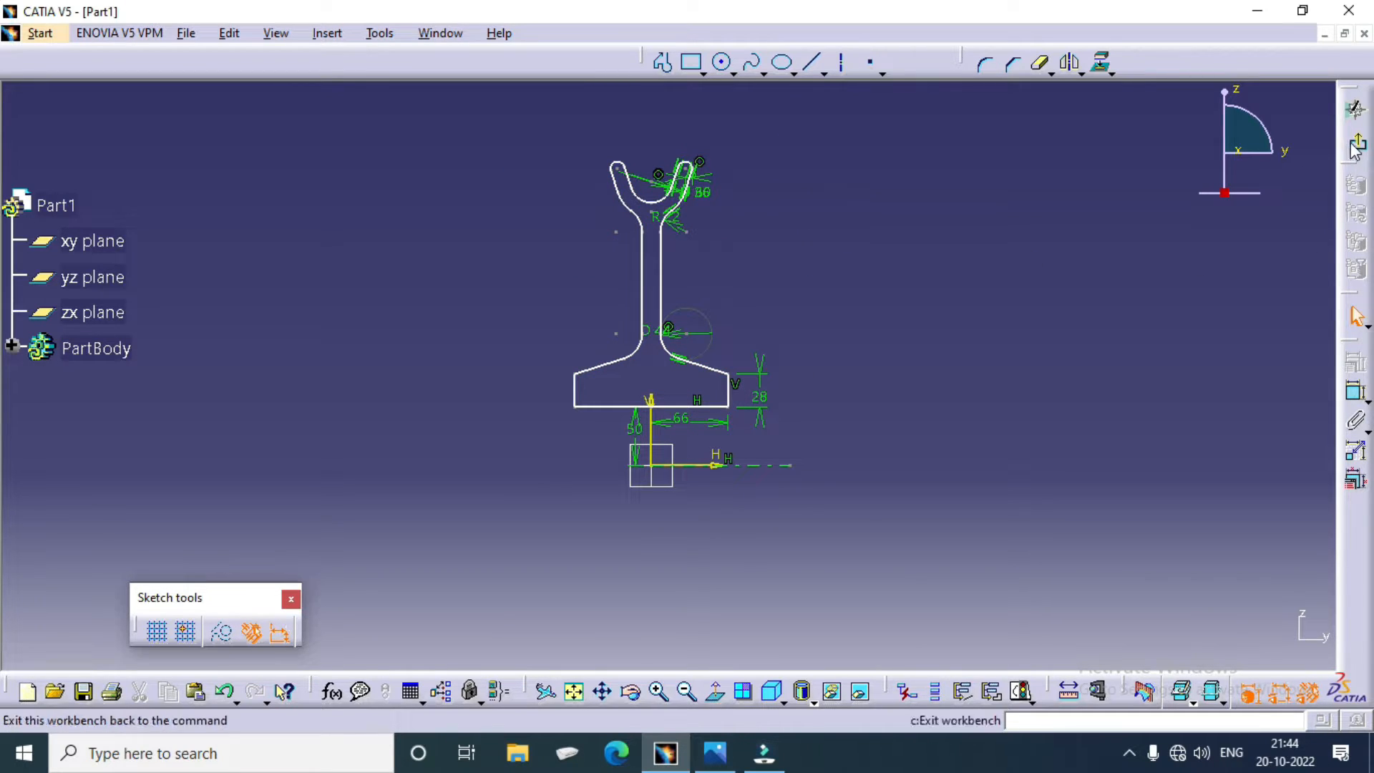
left_click(1355, 108)
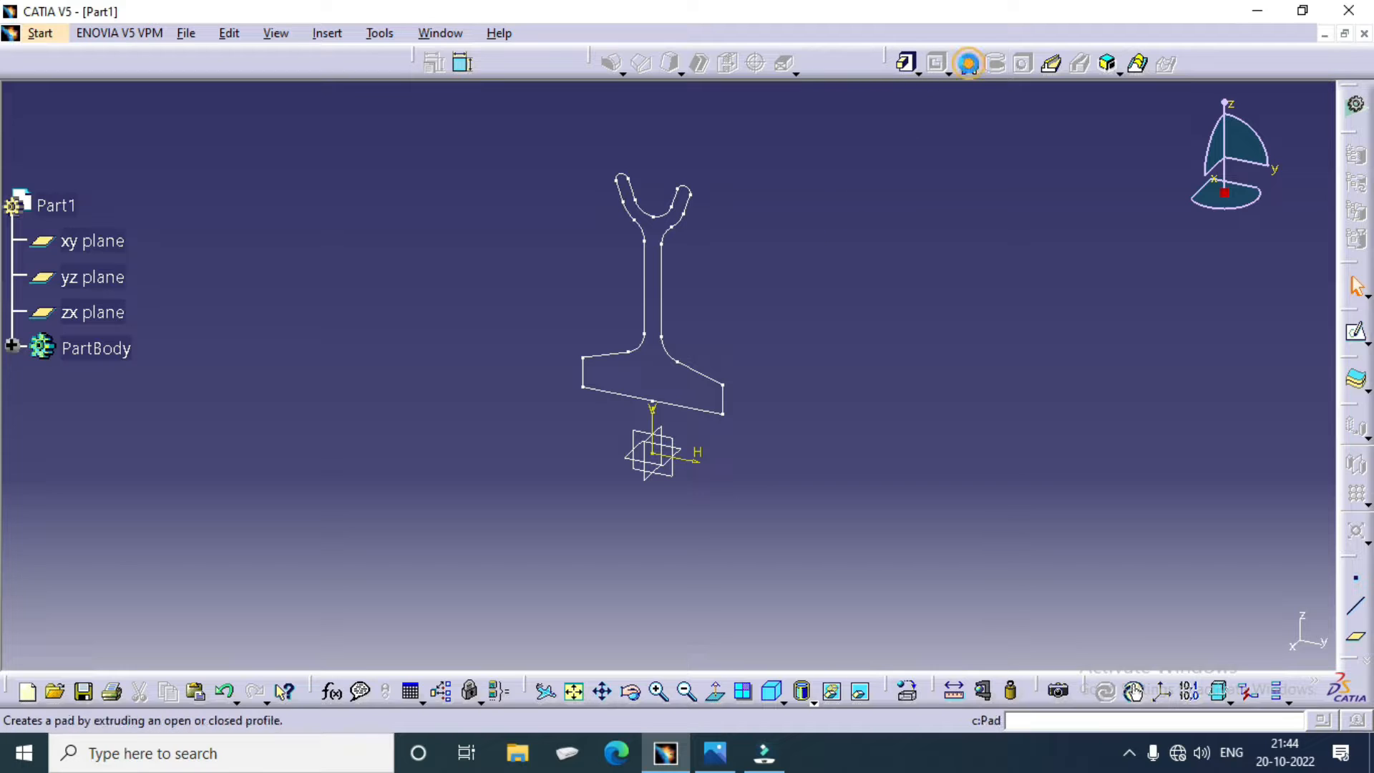
left_click(967, 63)
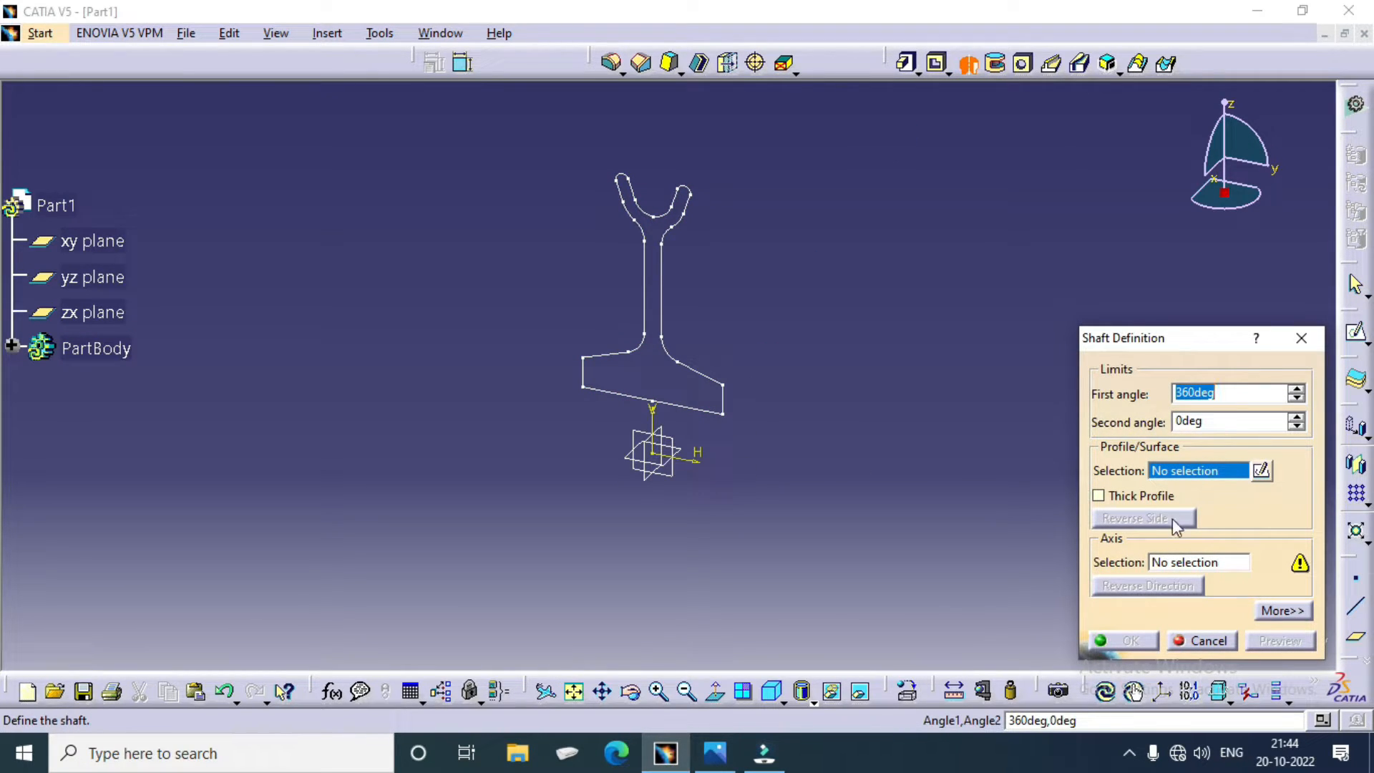
left_click(1177, 563)
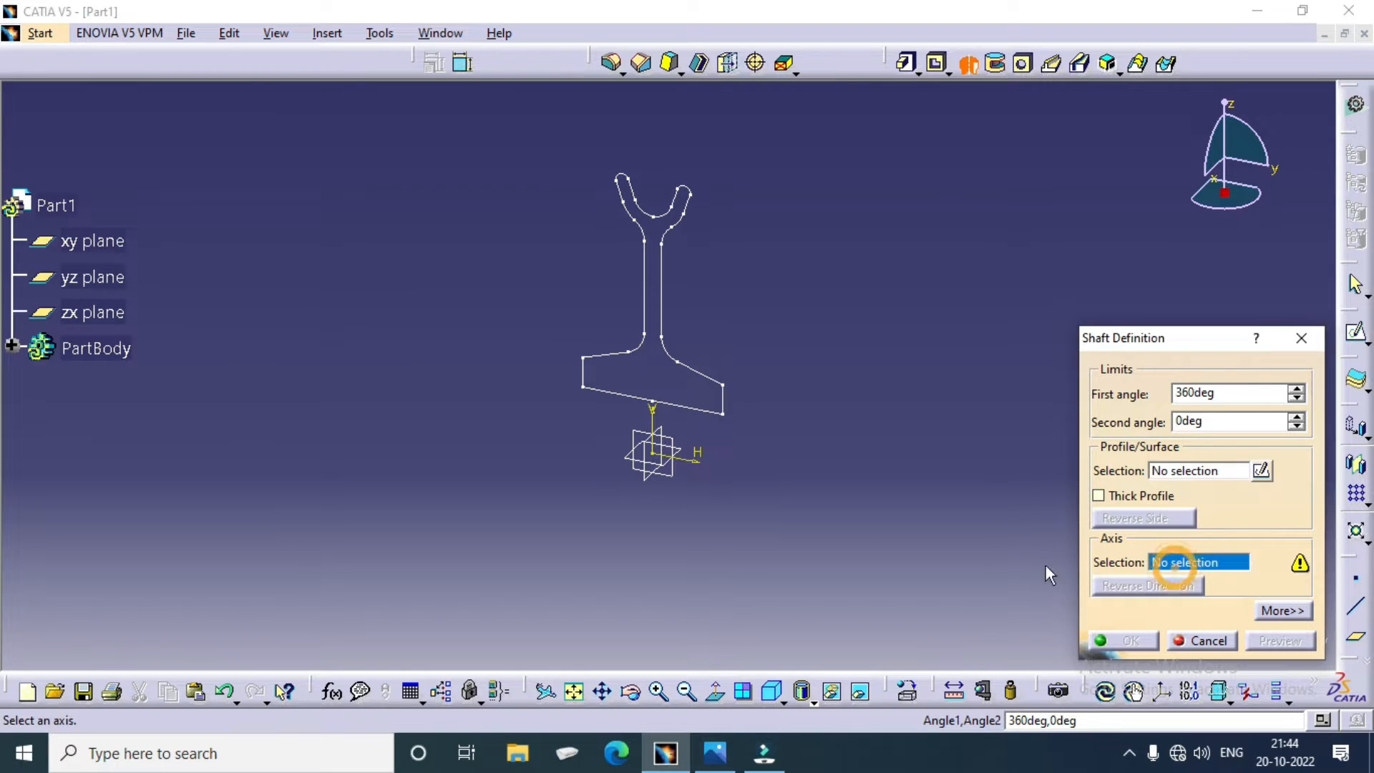
left_click(707, 469)
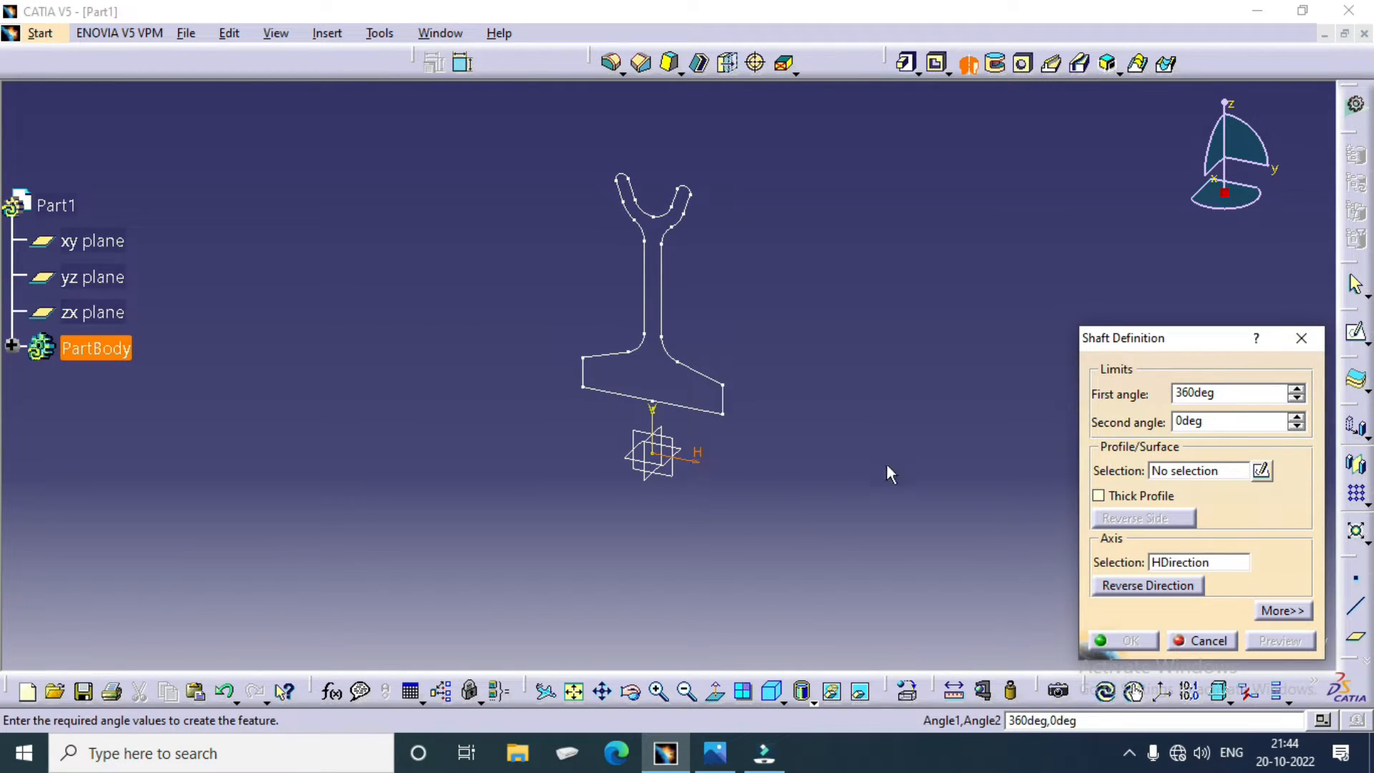
left_click(1201, 469)
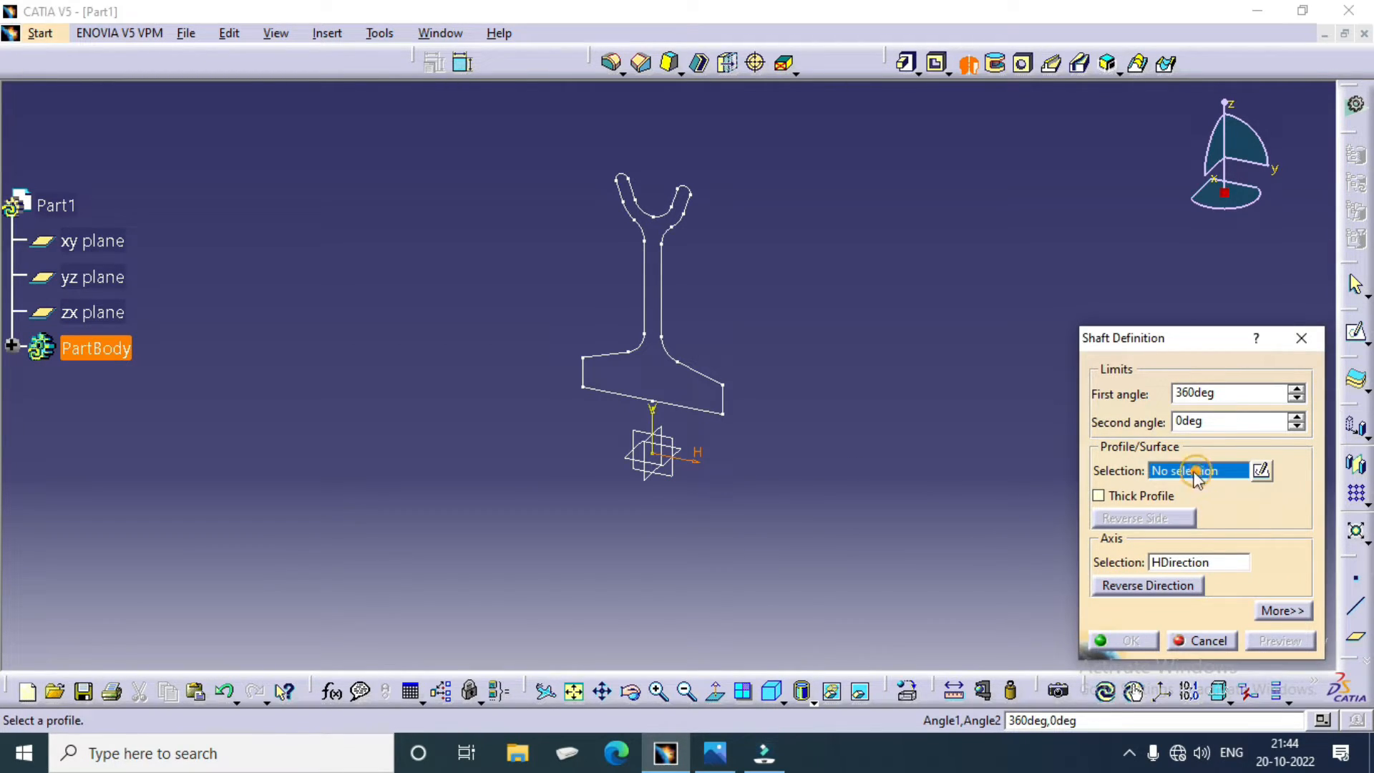
left_click(662, 330)
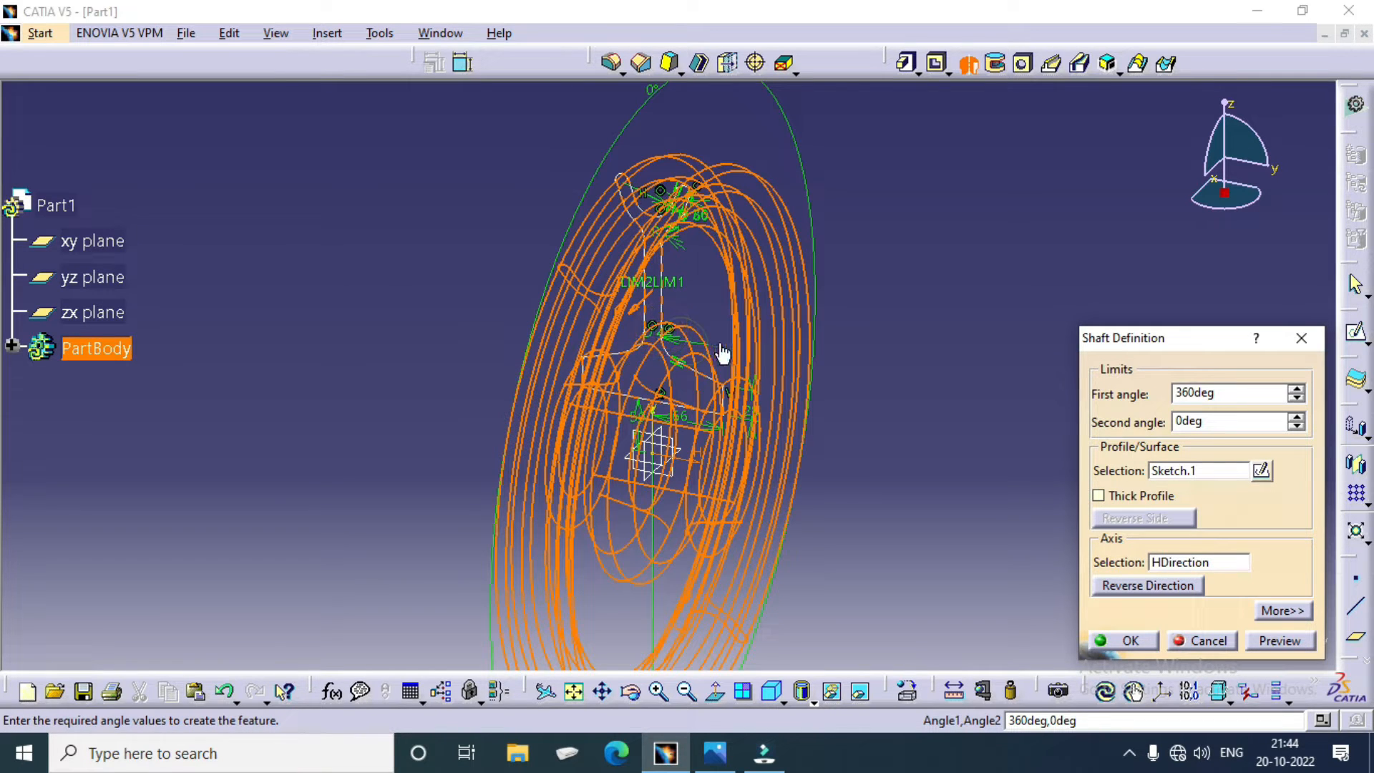
left_click(1302, 644)
left_click(1138, 640)
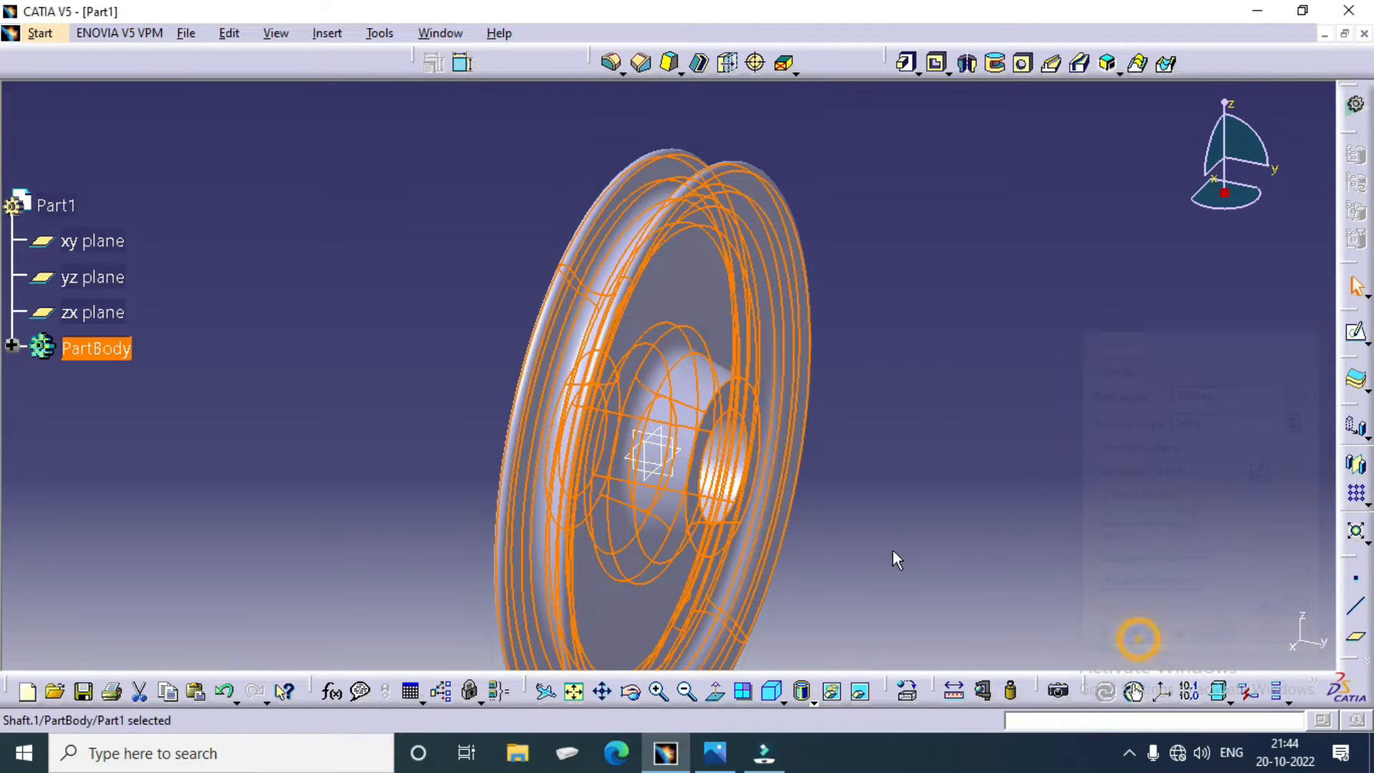
Step: Start a sketch on the yz plane and draw a slanted line from the origin, about 28° off the vertical, ending up and outside the rim
middle_click_drag(920, 363, 989, 310)
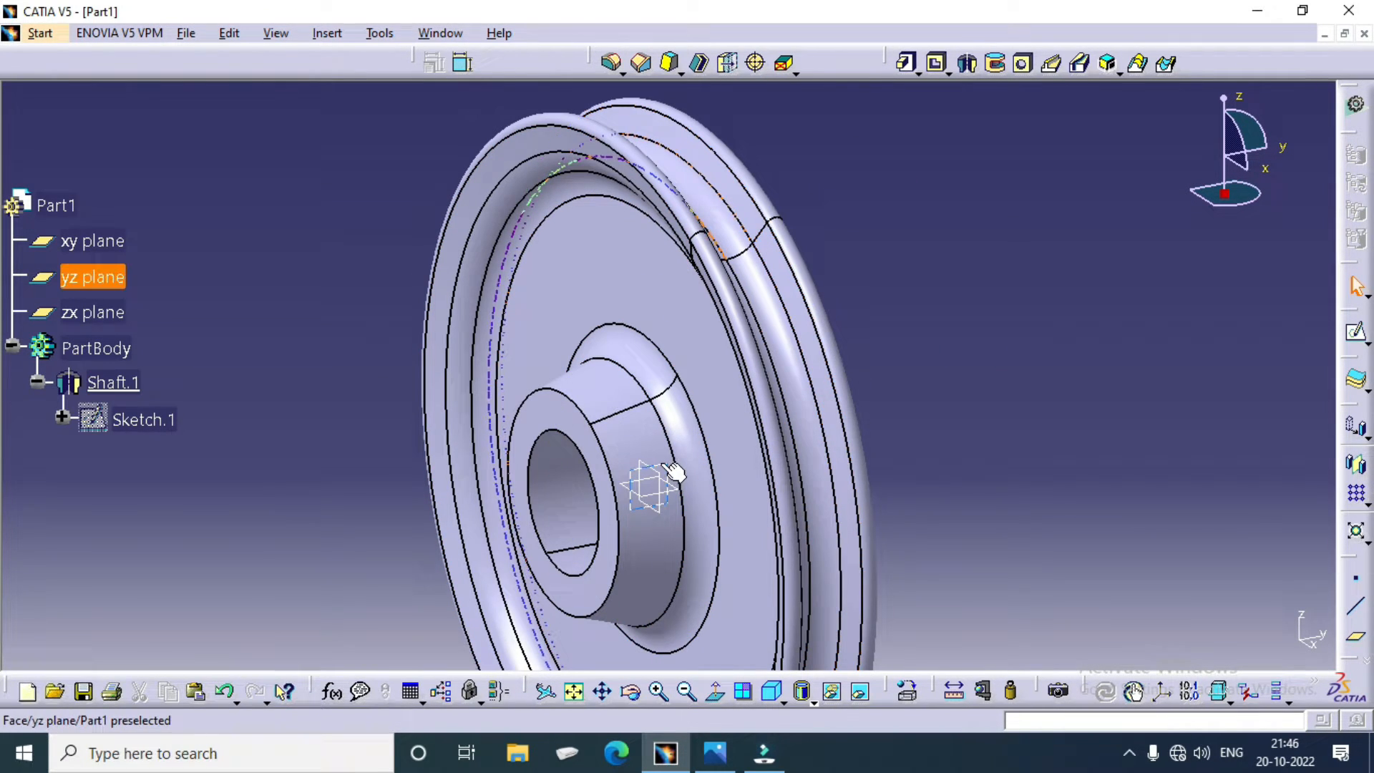
left_click(673, 470)
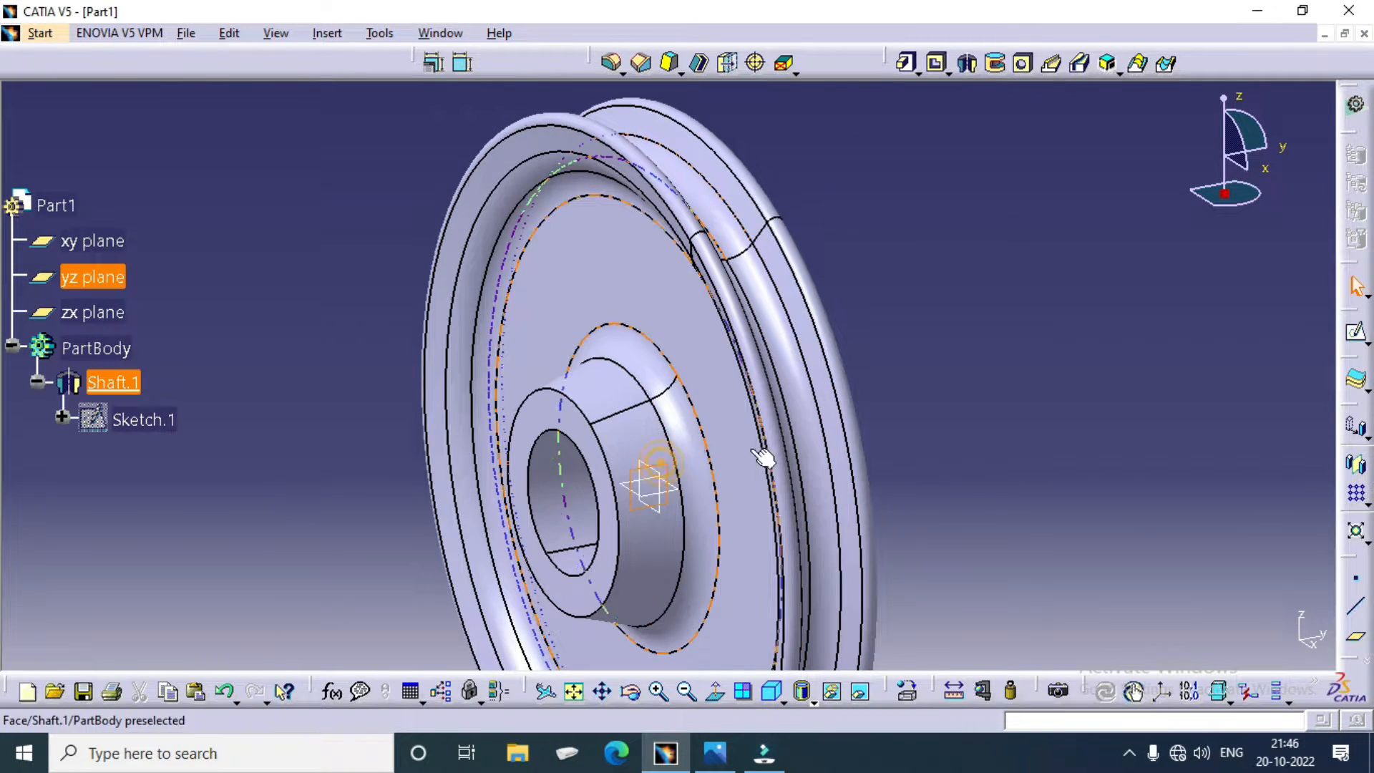
left_click(1354, 331)
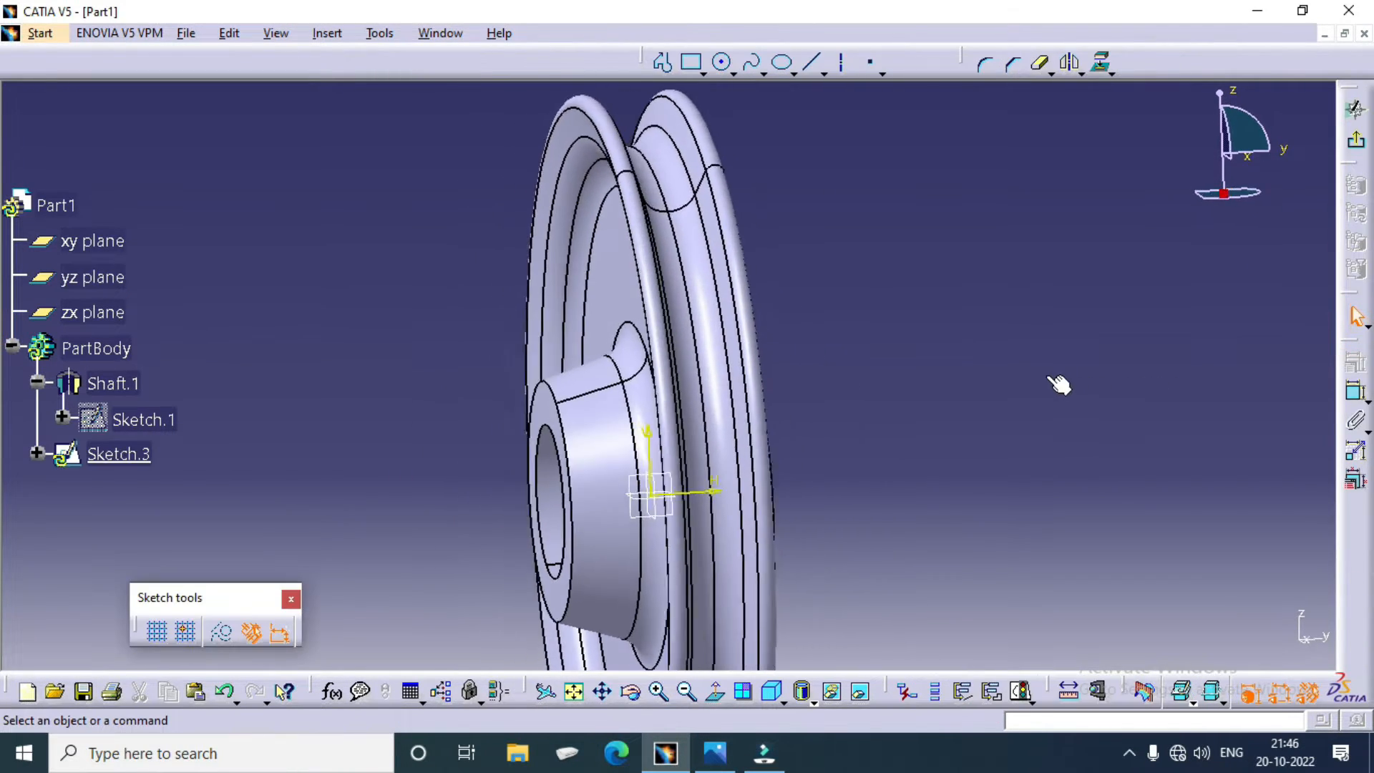
left_click(812, 63)
left_click(646, 490)
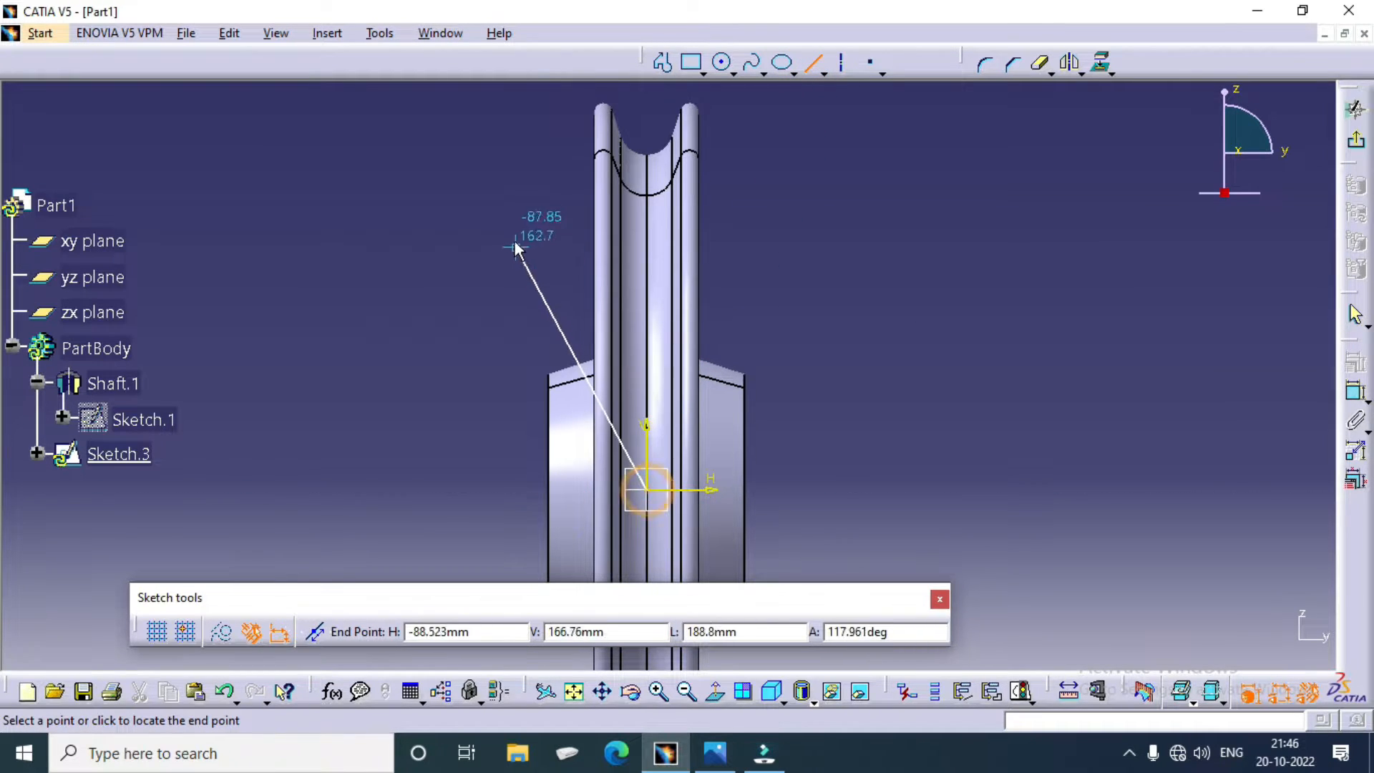
left_click(484, 177)
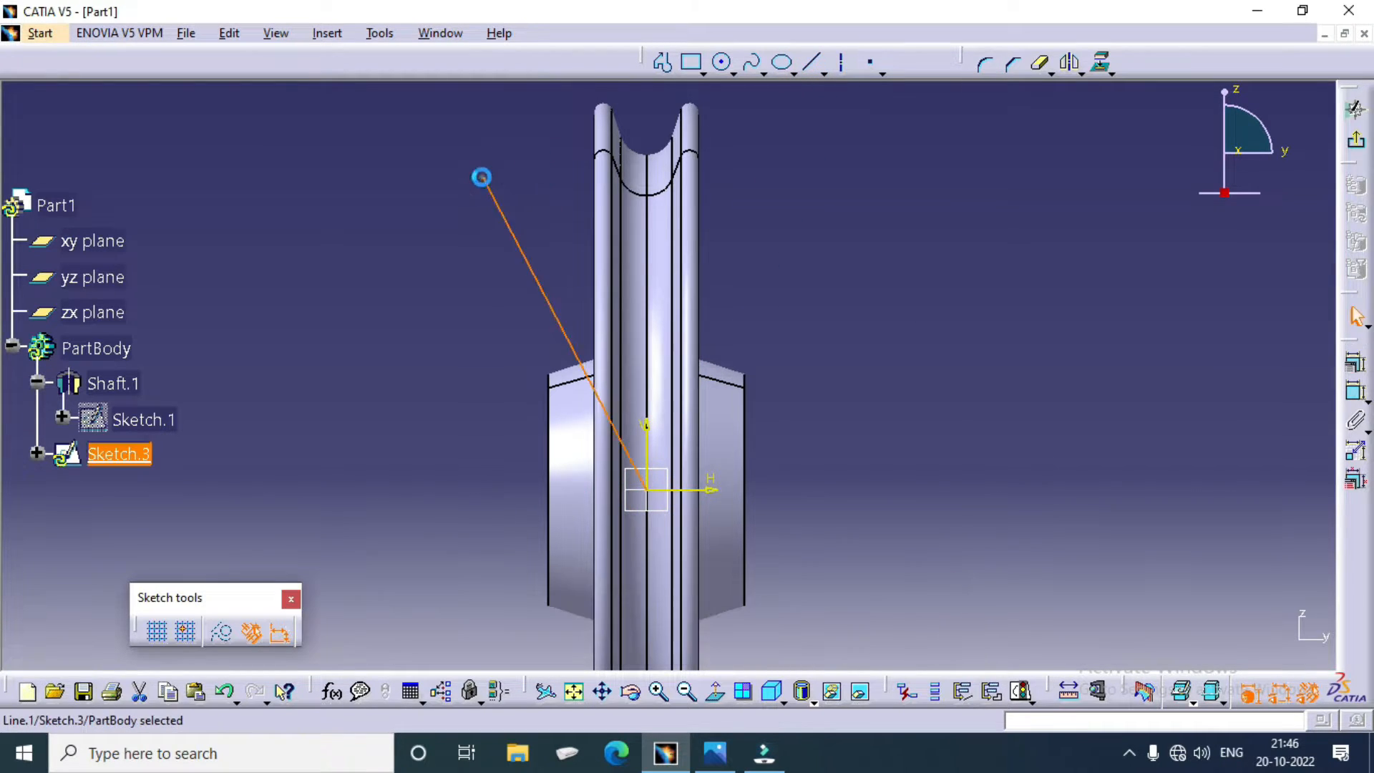
Step: Draw a vertical line about 254 mm long upward from the origin
left_click(793, 74)
left_click(811, 62)
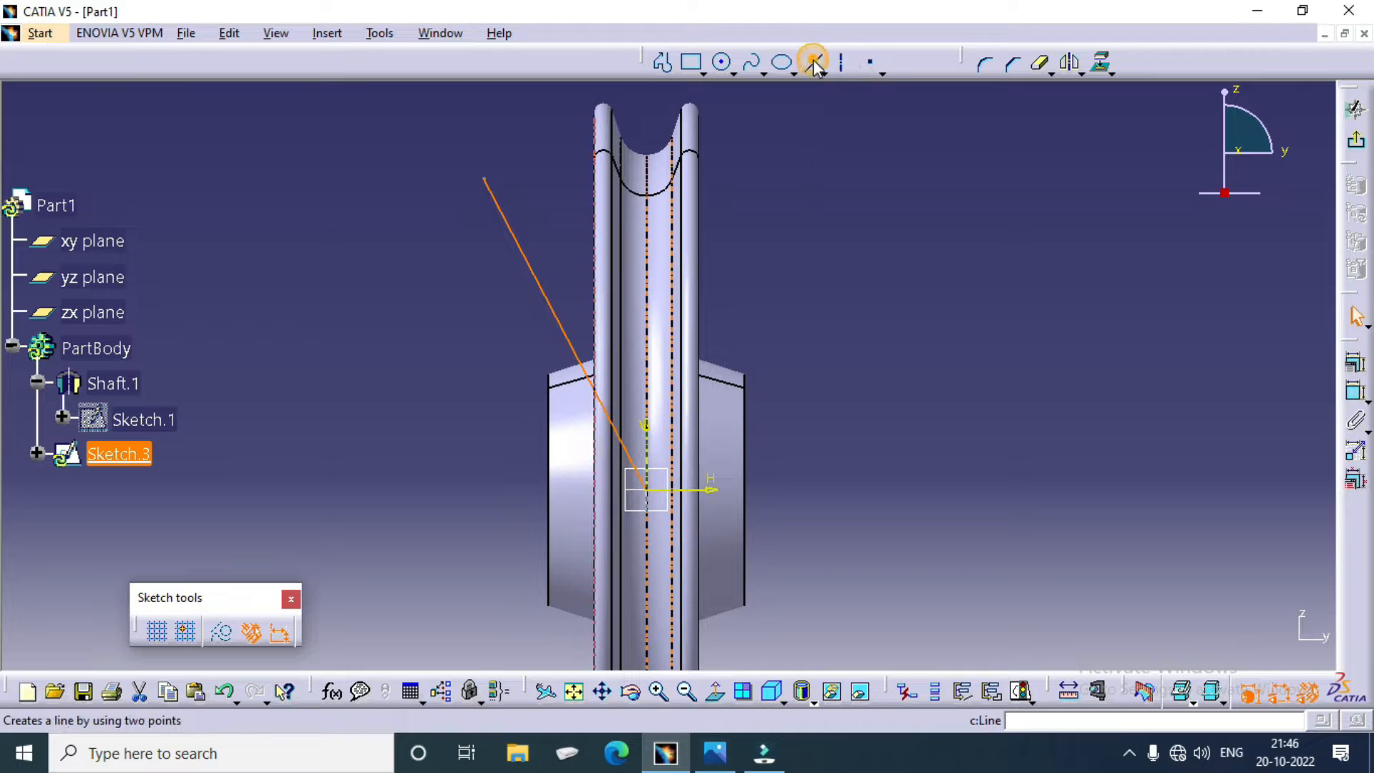
left_click(646, 490)
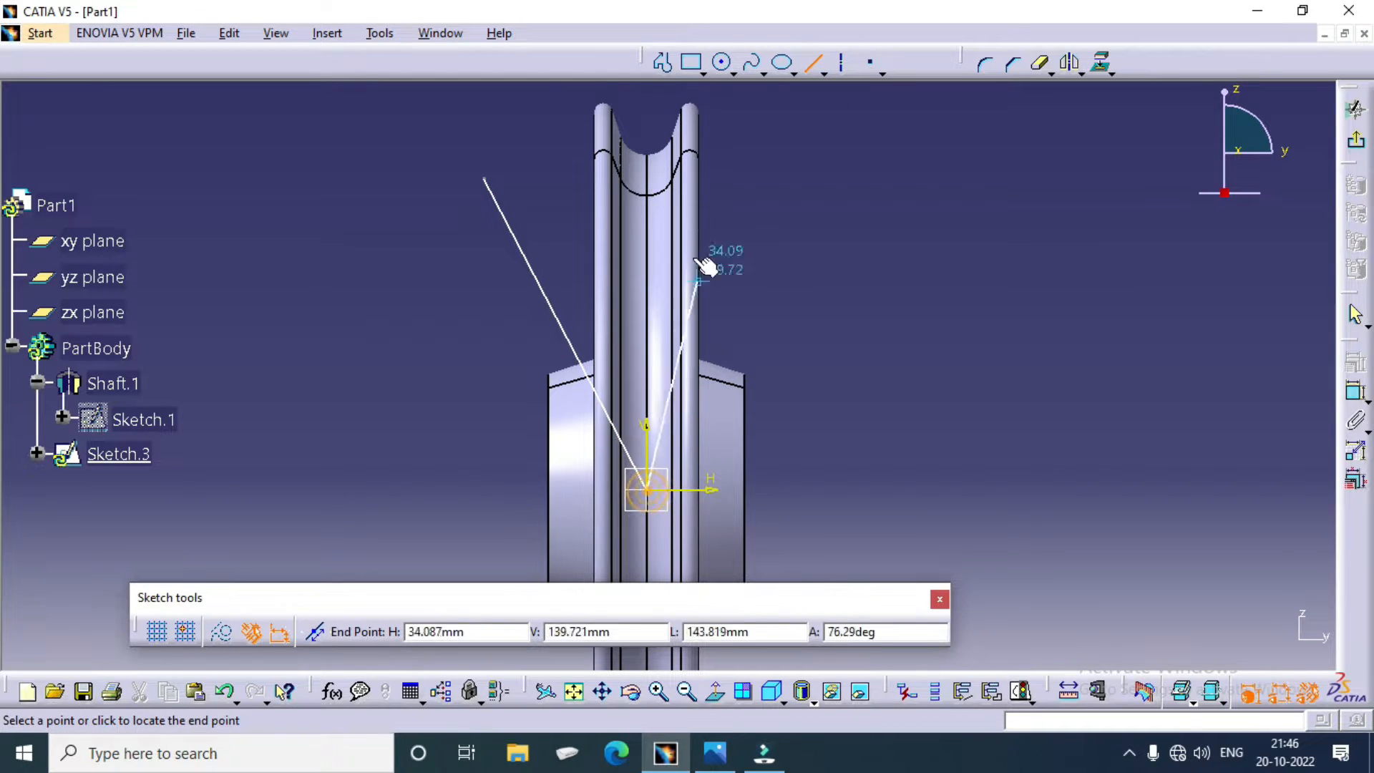
left_click(646, 112)
left_click(911, 281)
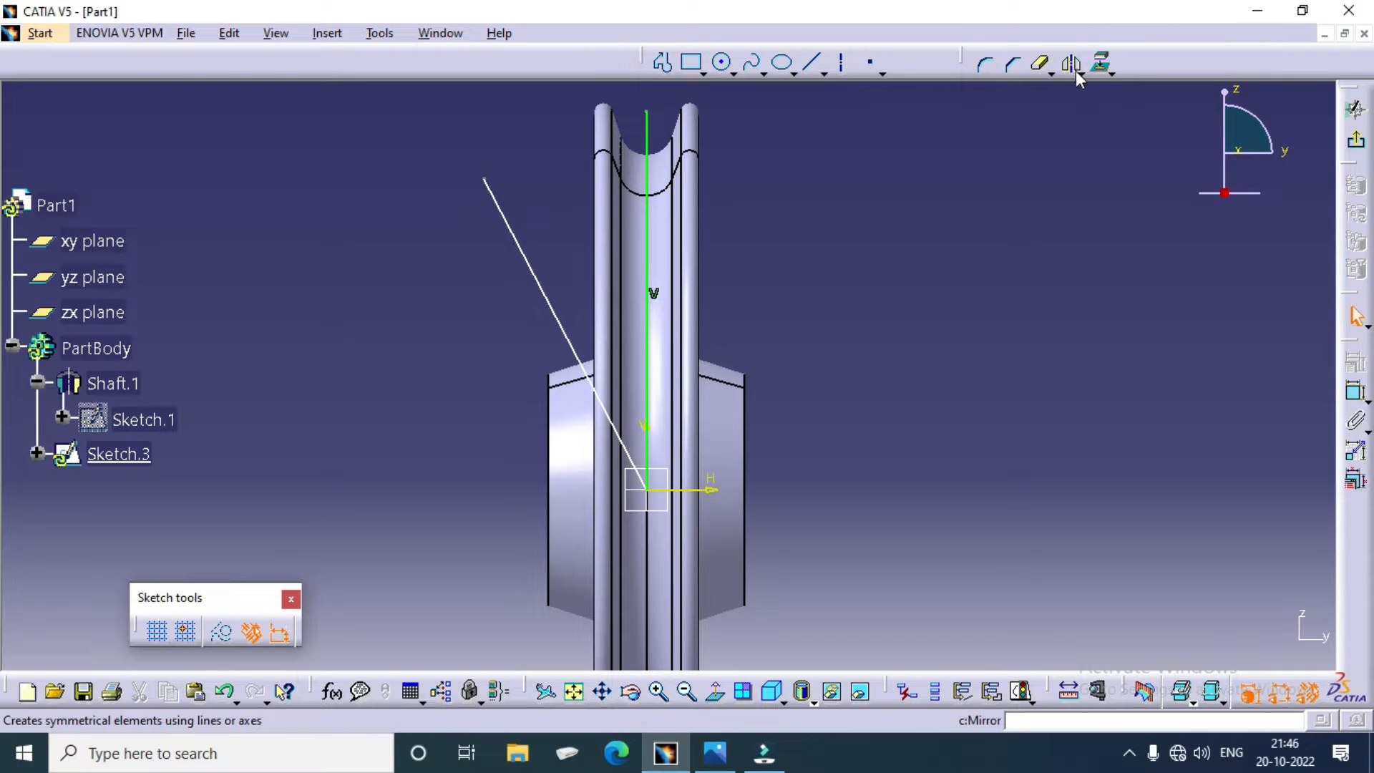
Step: Constrain the angle between the slanted line and the vertical line to 30°
left_click(1355, 390)
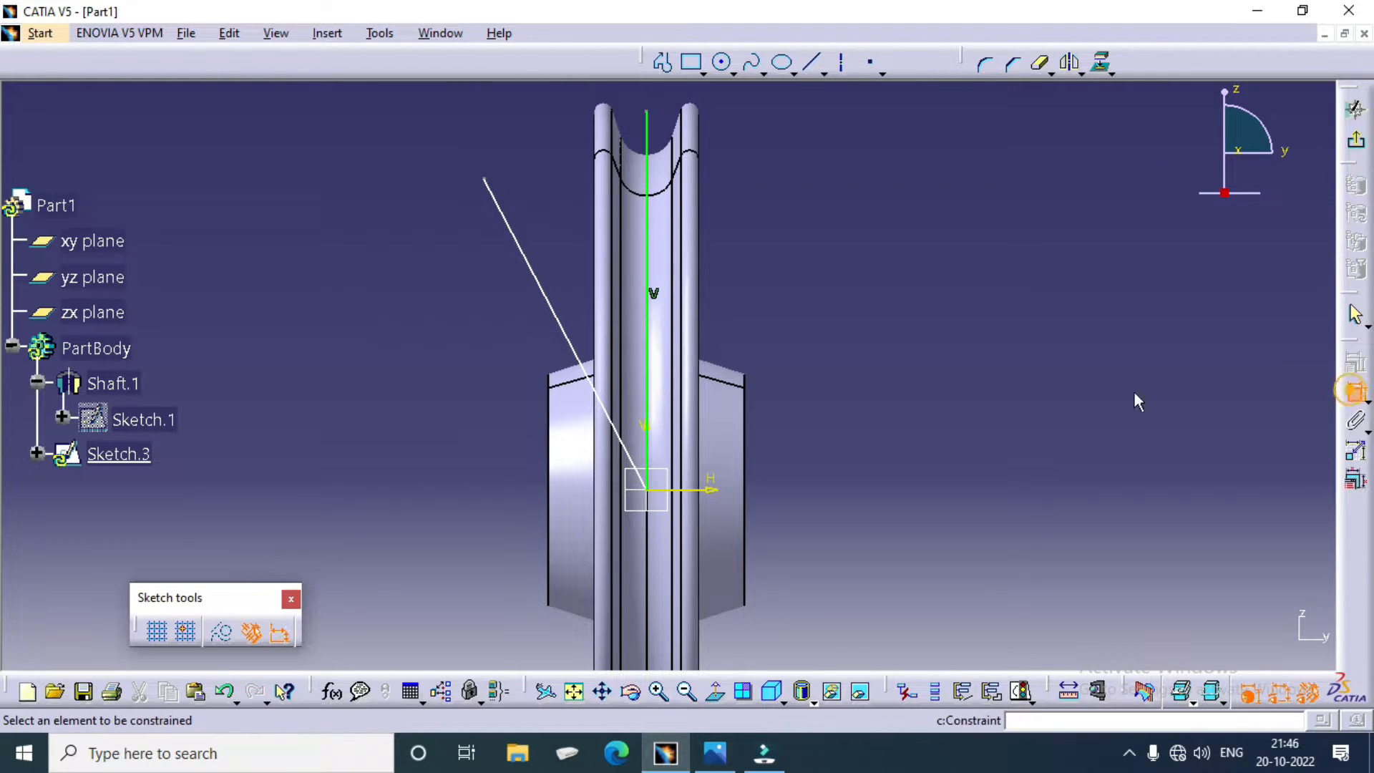
left_click(567, 335)
left_click(647, 316)
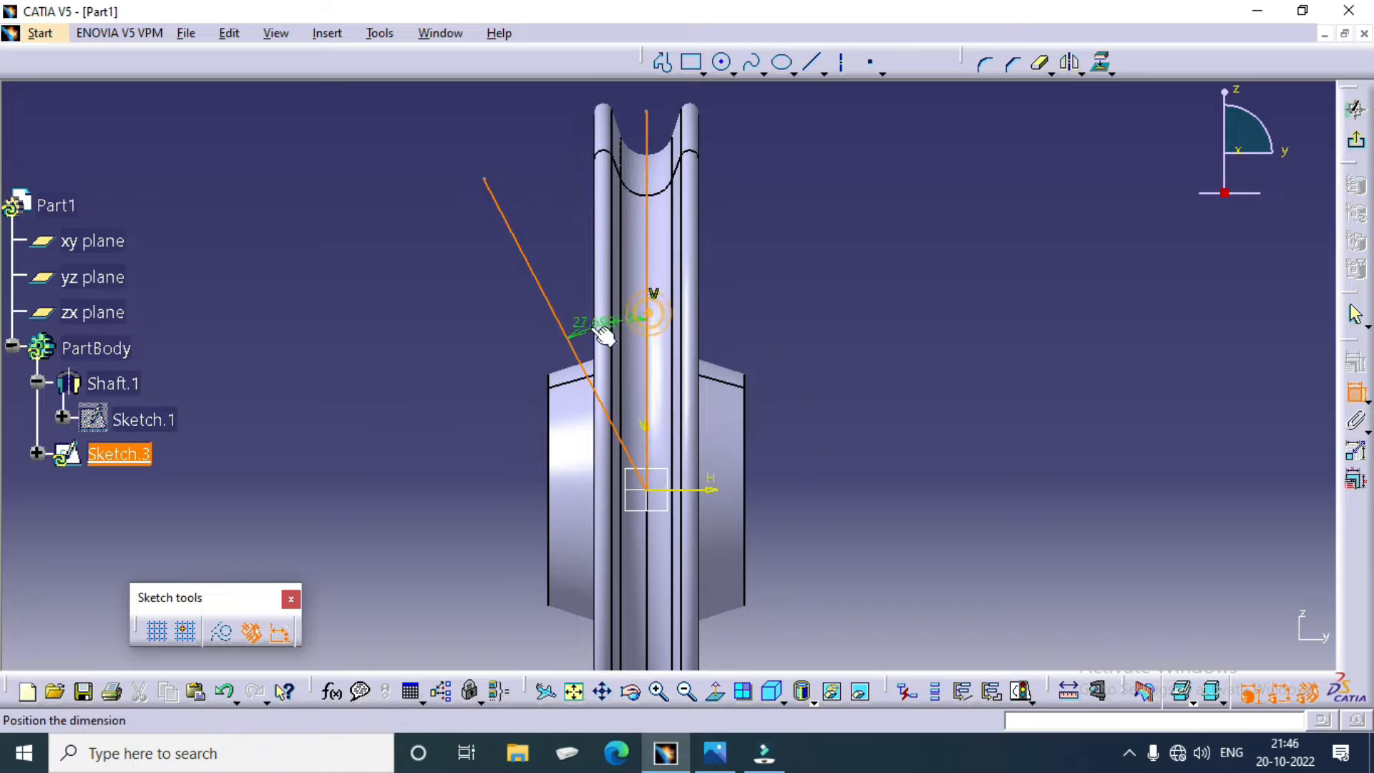
left_click(572, 279)
double_click(574, 277)
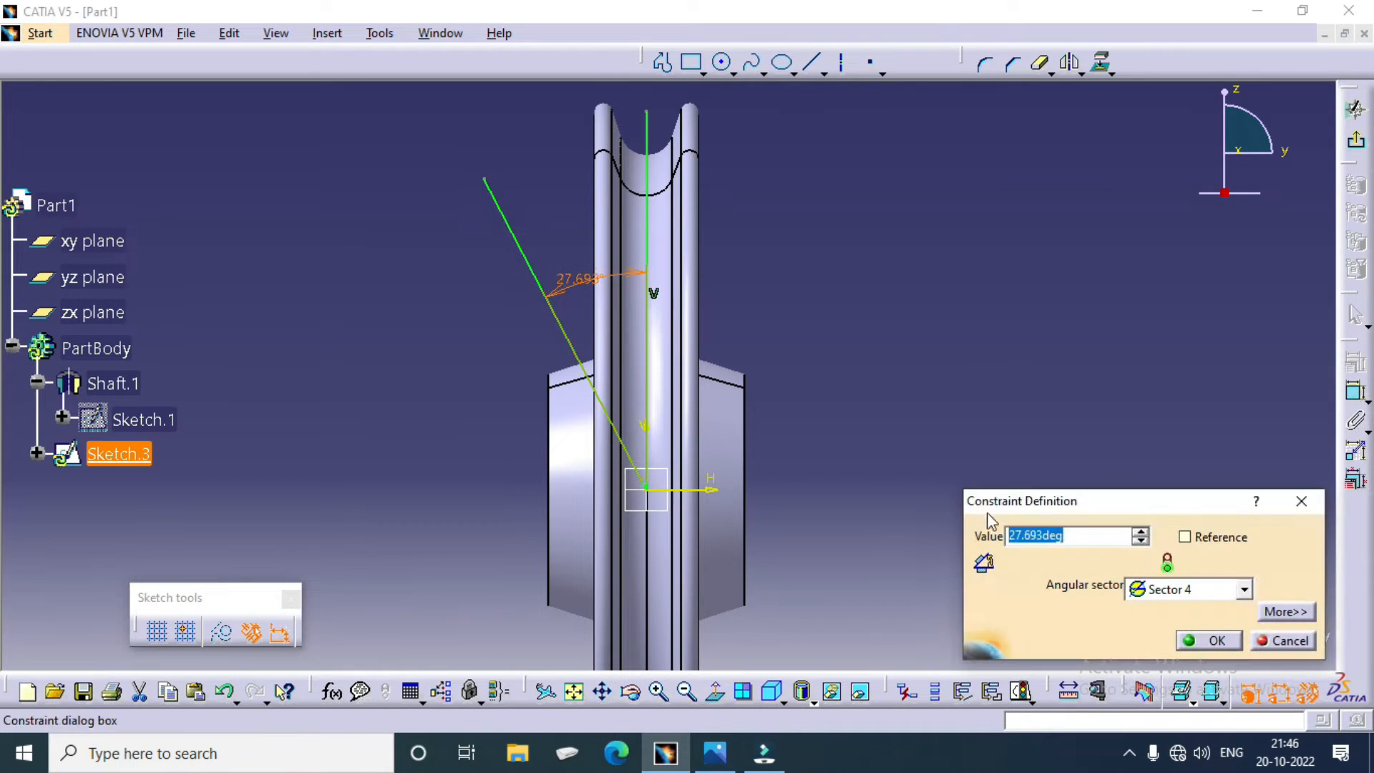
type("3")
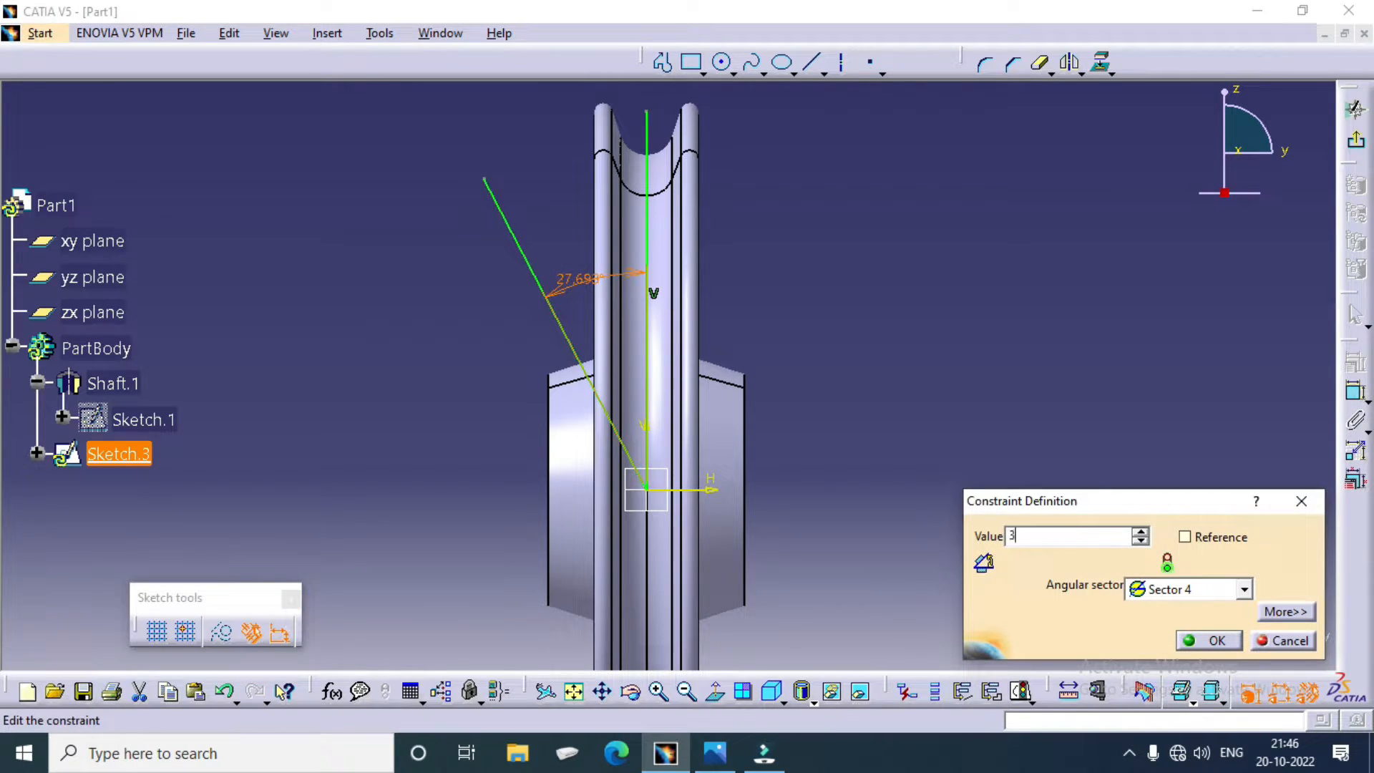
type("0")
key("Return")
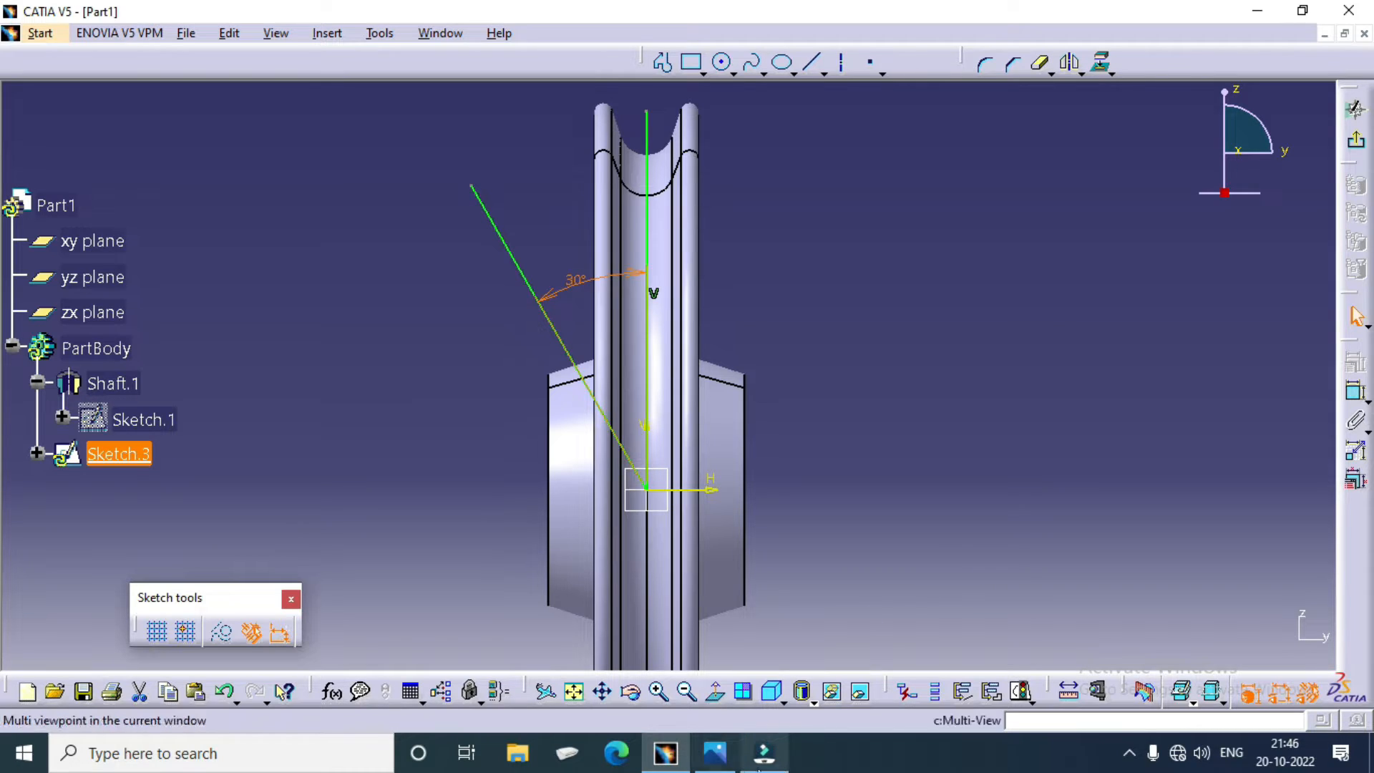
Step: Check the pulley.bmp reference drawing for the slanted hub hole's diameters, depth and angle, and return to CATIA
mouse_move(762, 768)
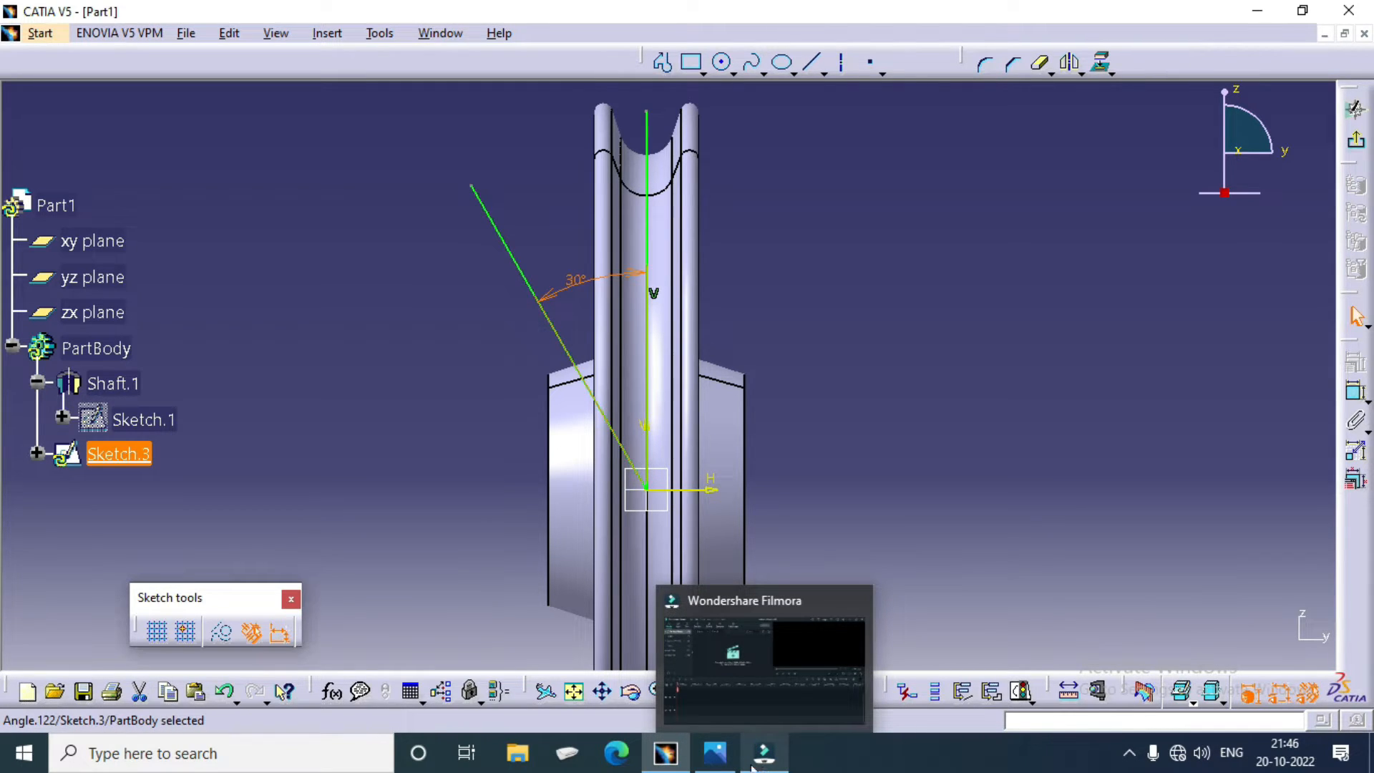
left_click(715, 753)
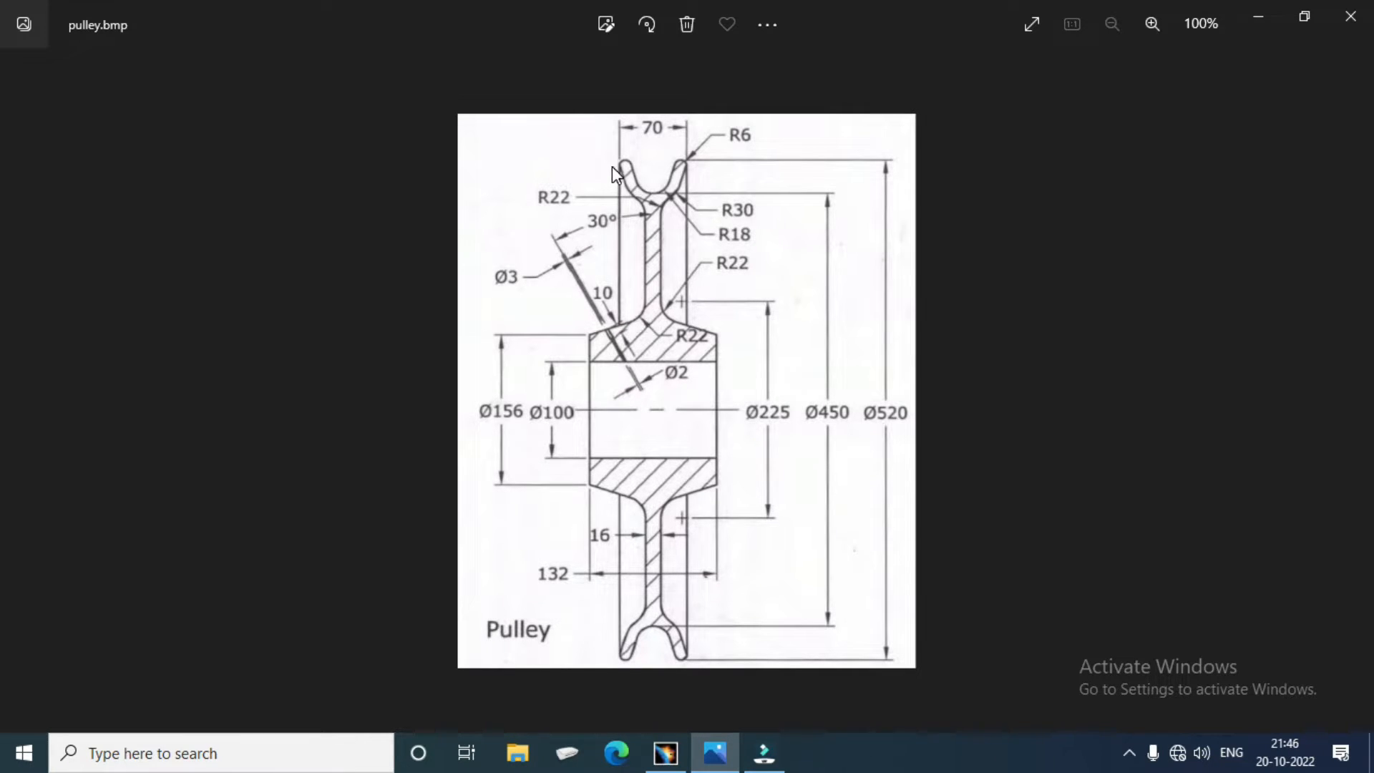
scroll(654, 390, "up", 6)
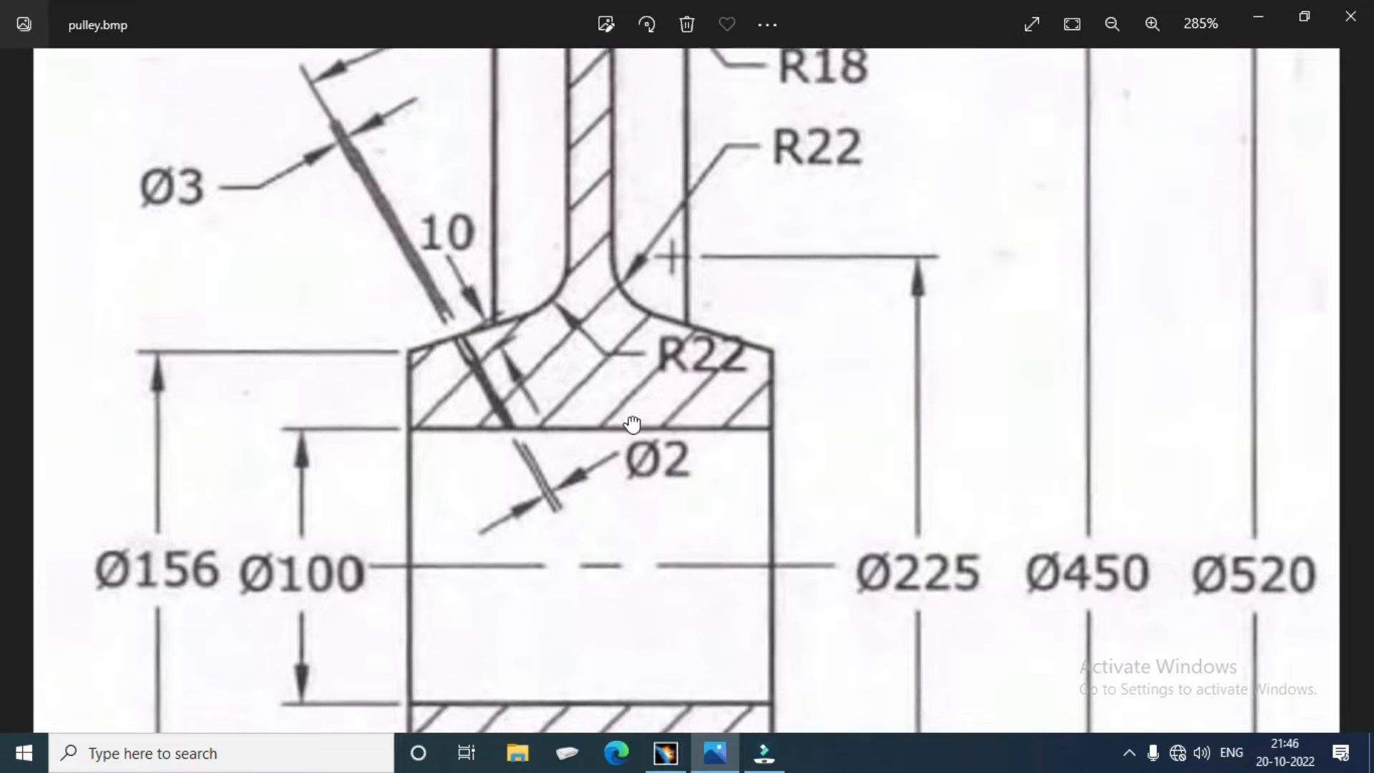
left_click_drag(632, 424, 569, 475)
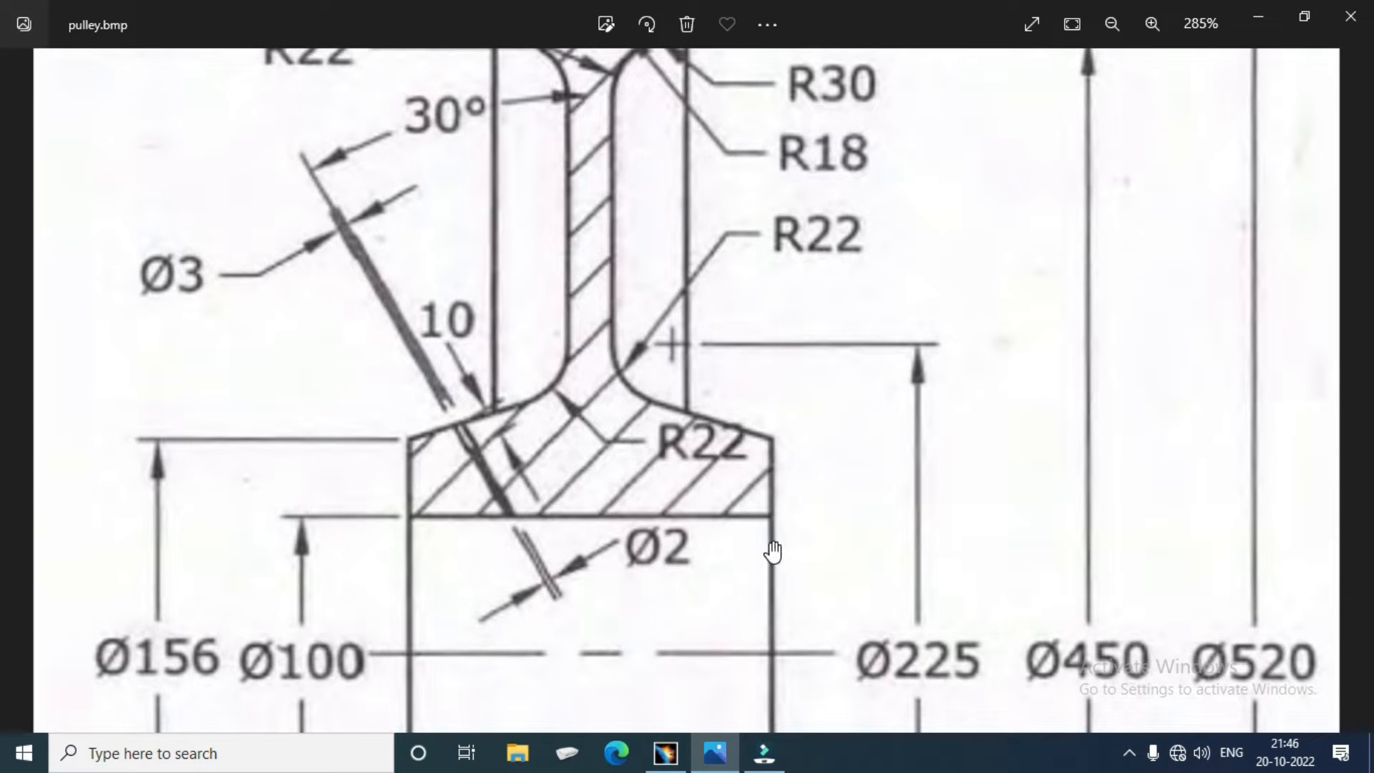
left_click(672, 757)
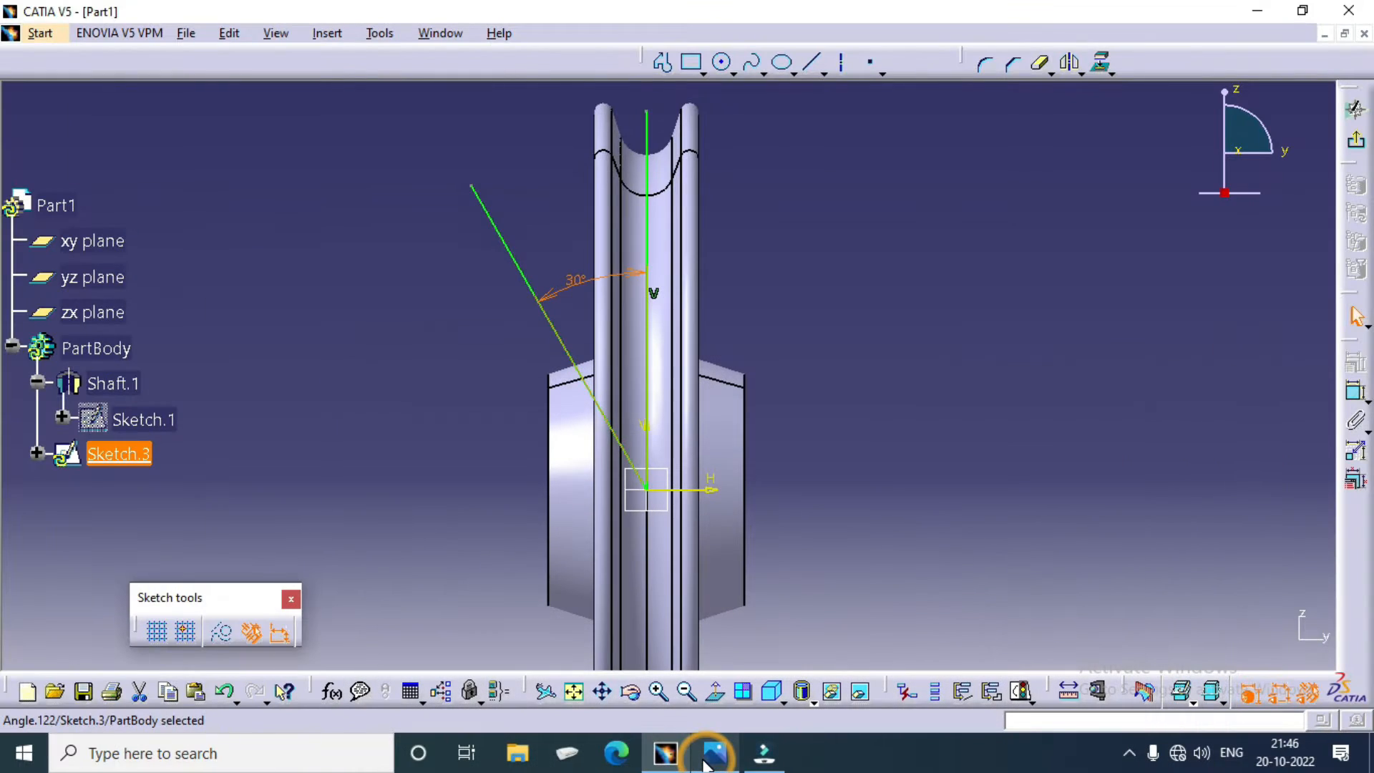
Step: Exit and reopen the slanted-line sketch for editing, and delete its vertical line through the origin
middle_click_drag(687, 552, 778, 375)
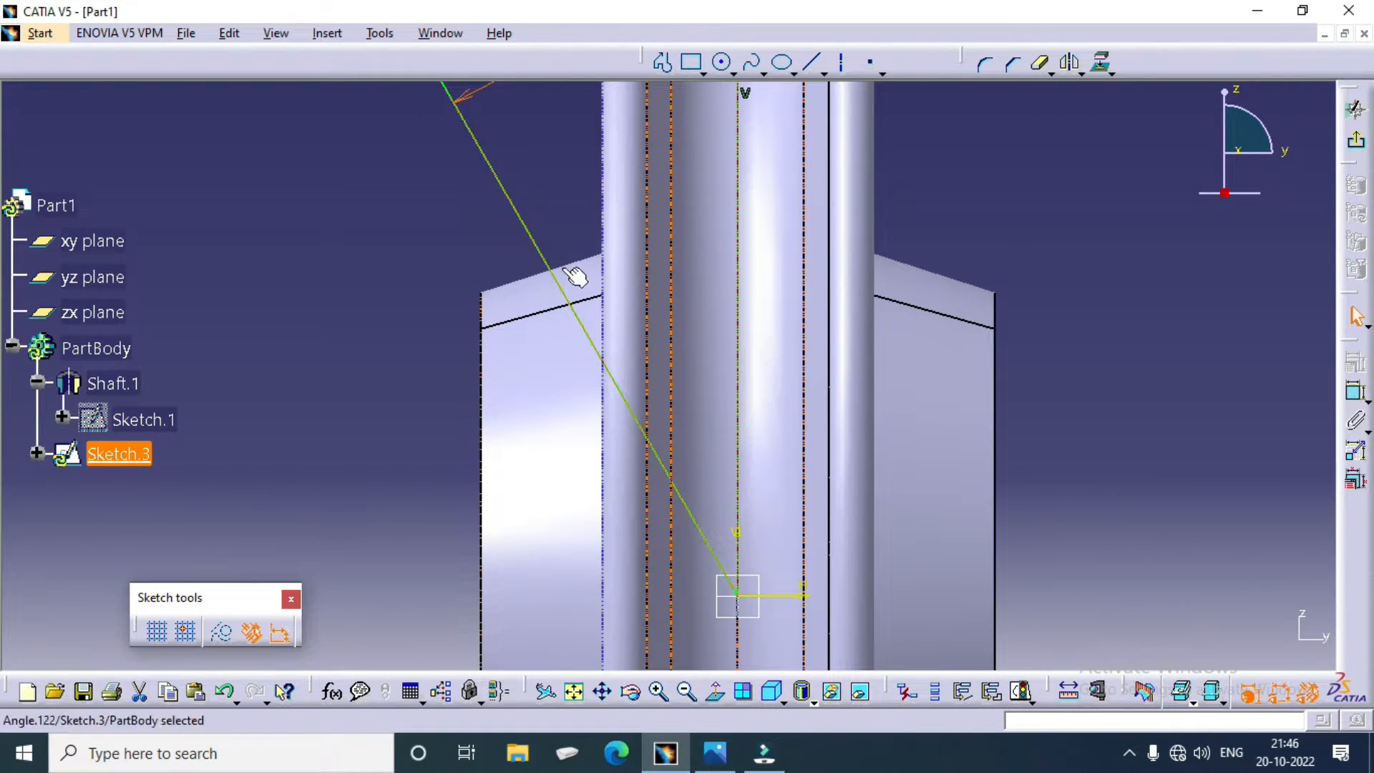
left_click(1352, 139)
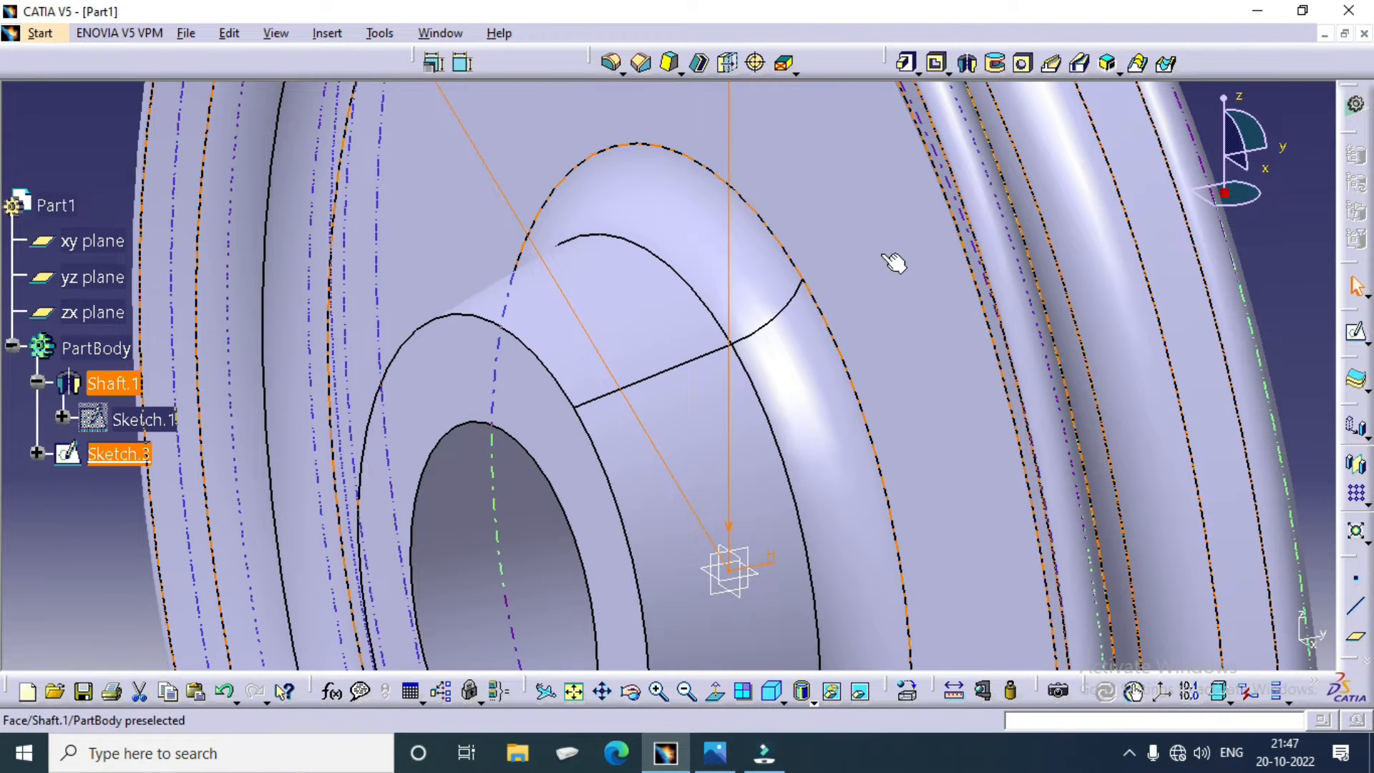
right_click(113, 458)
left_click(322, 441)
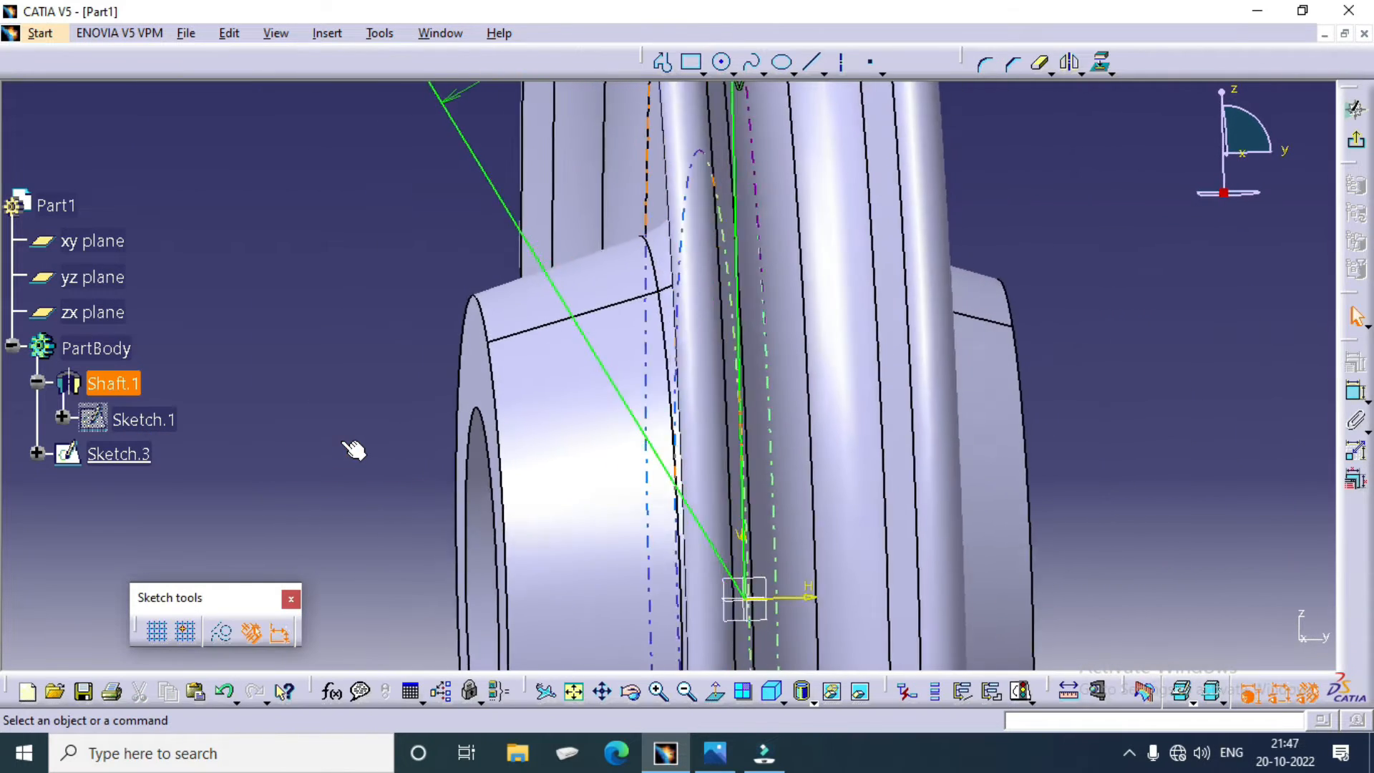
left_click(739, 270)
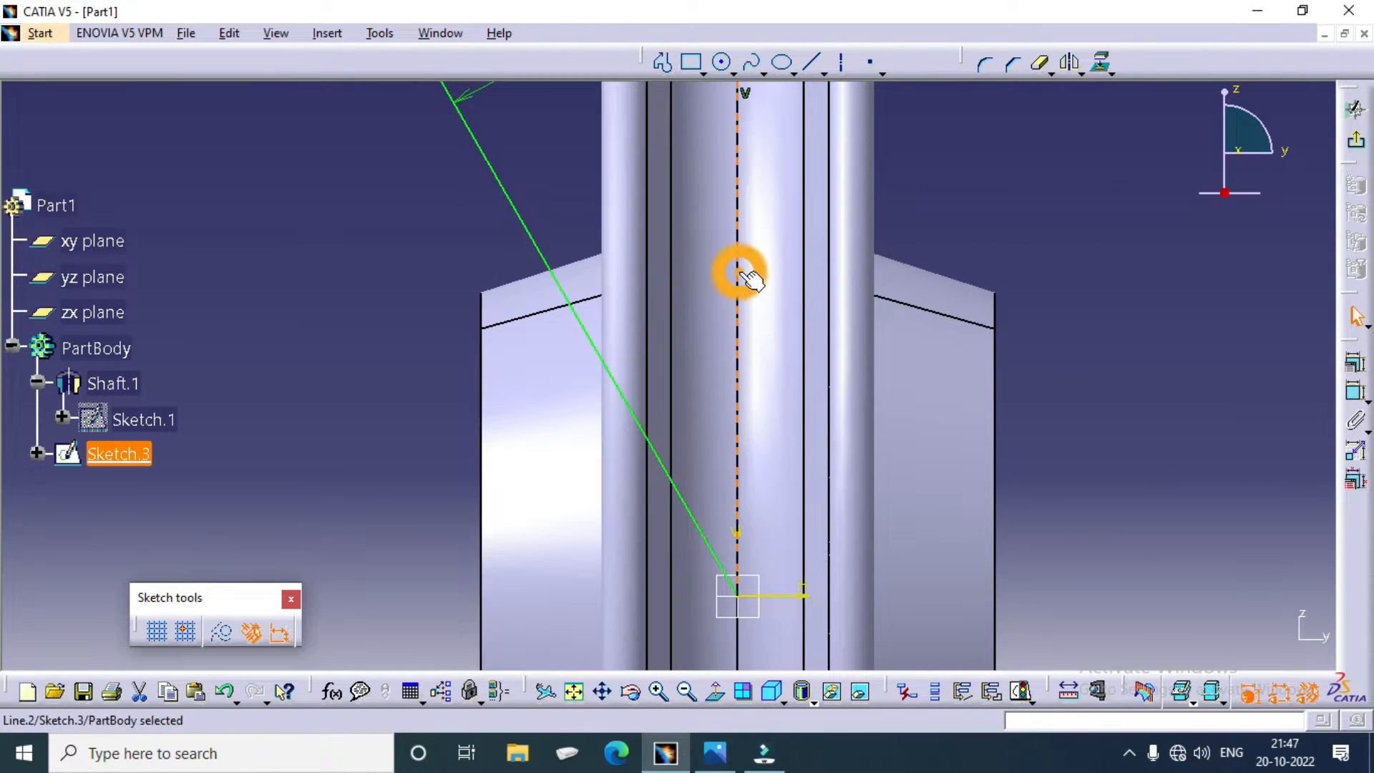
middle_click_drag(888, 233, 1003, 352)
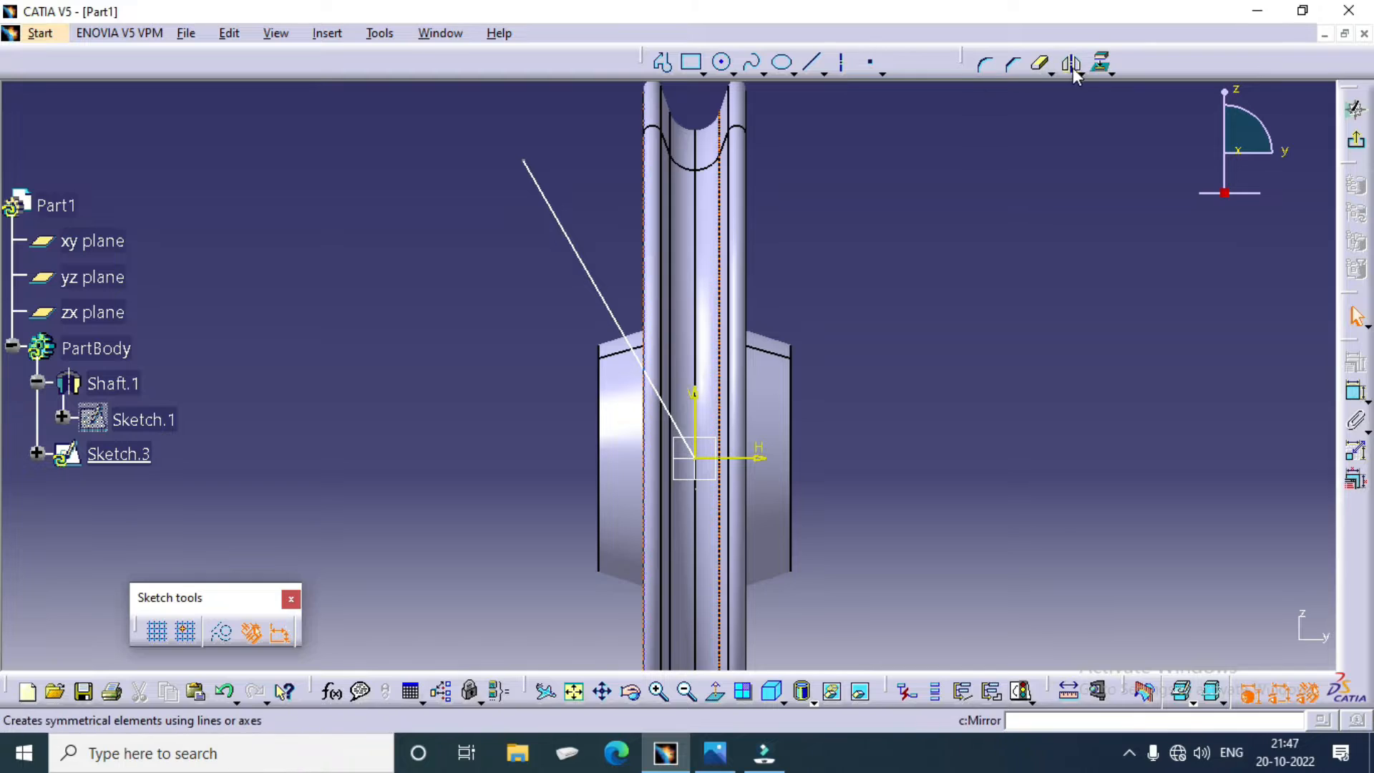
left_click(1107, 73)
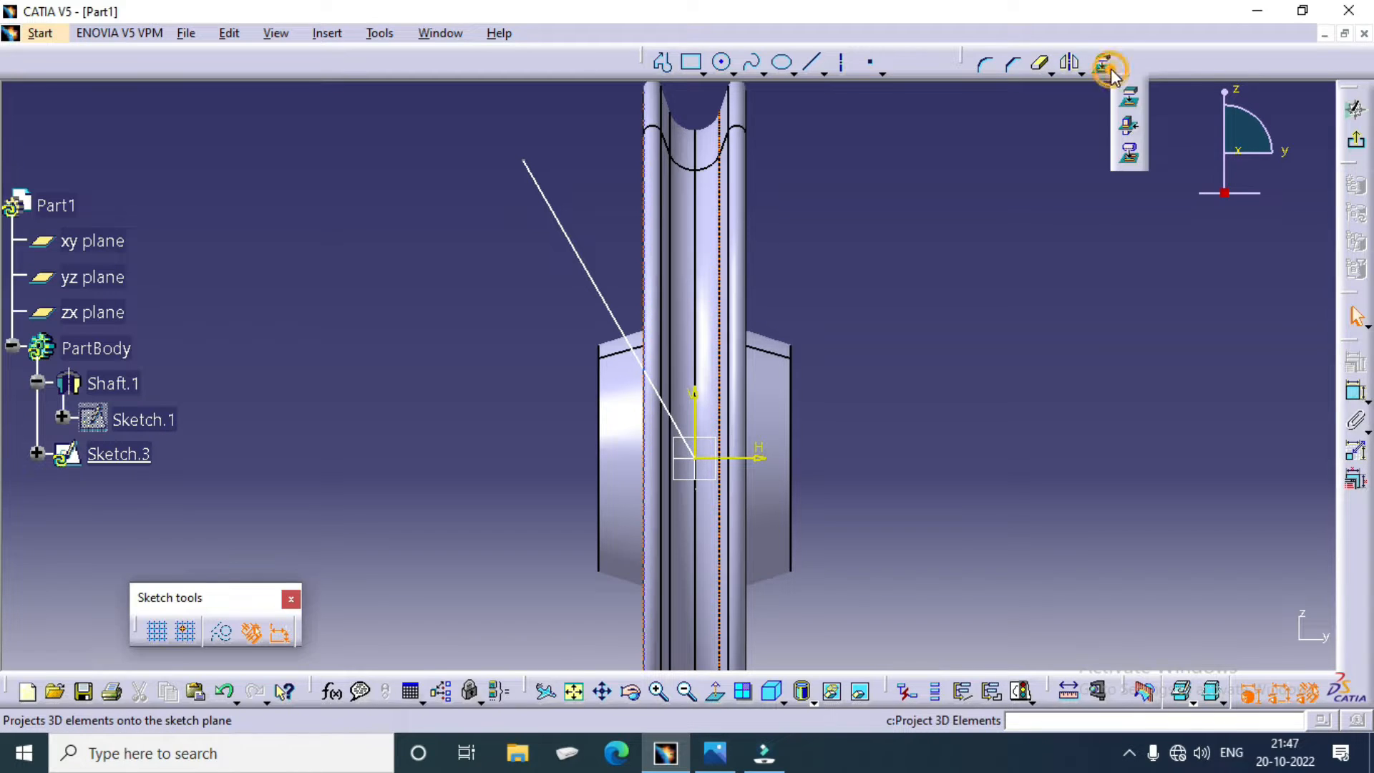
left_click(1130, 129)
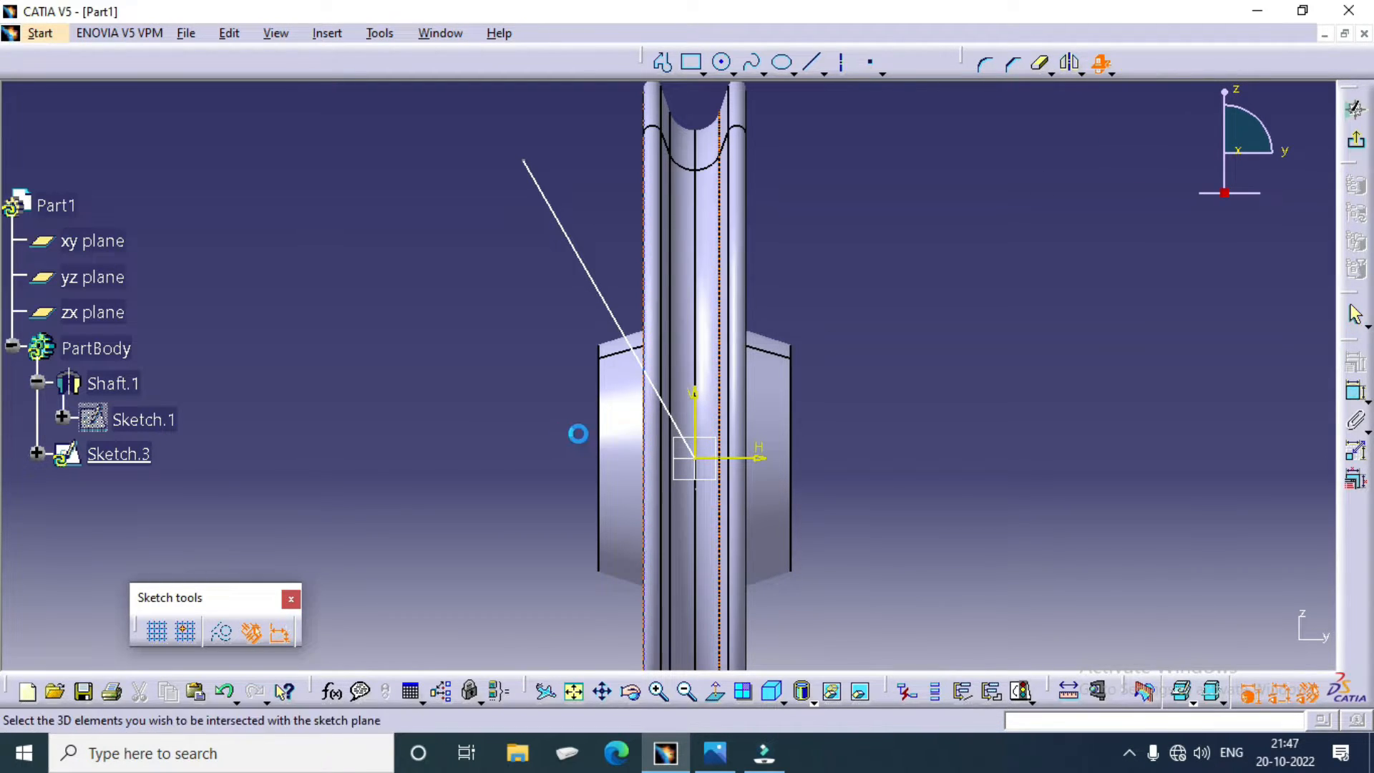
left_click(622, 354)
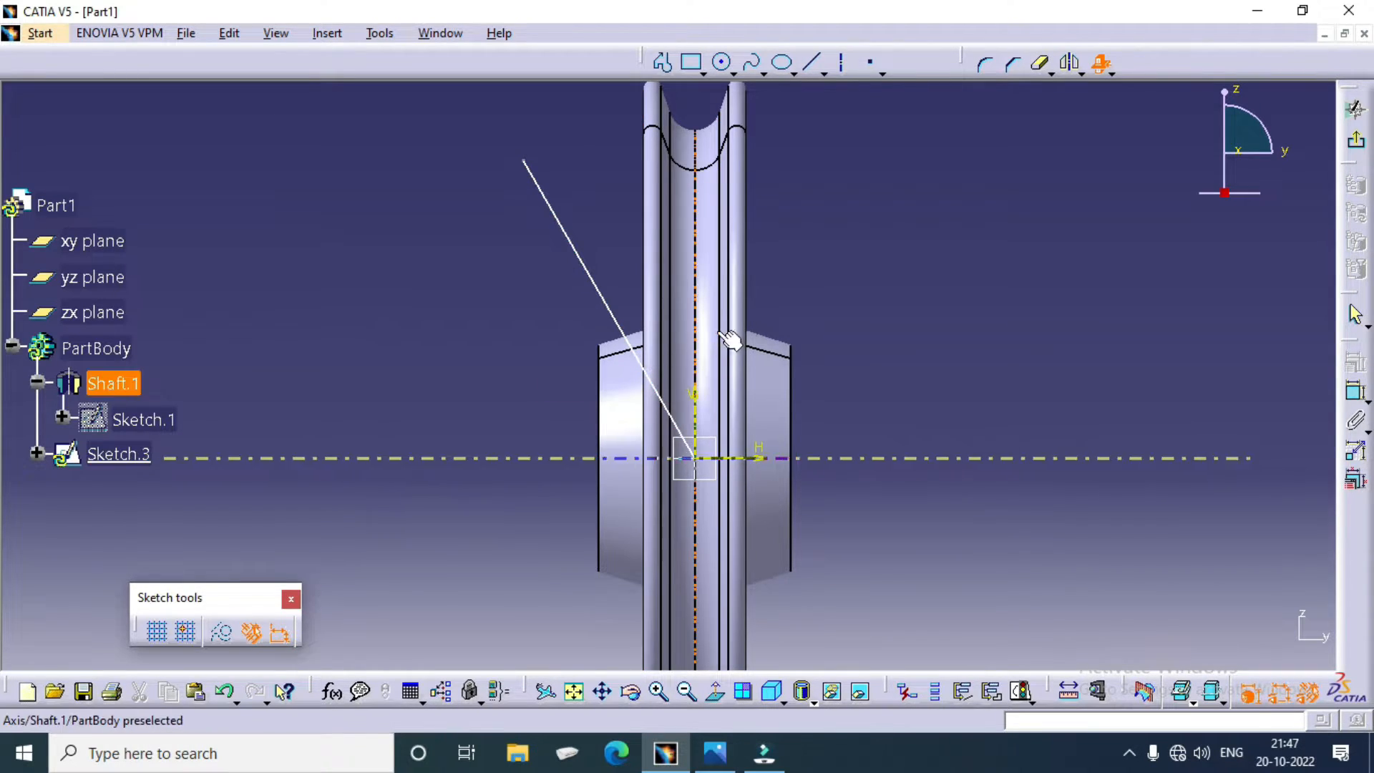
Step: Project the silhouette edges of the hub's left conical face into the sketch with Project 3D Silhouette Edges
left_click(1112, 72)
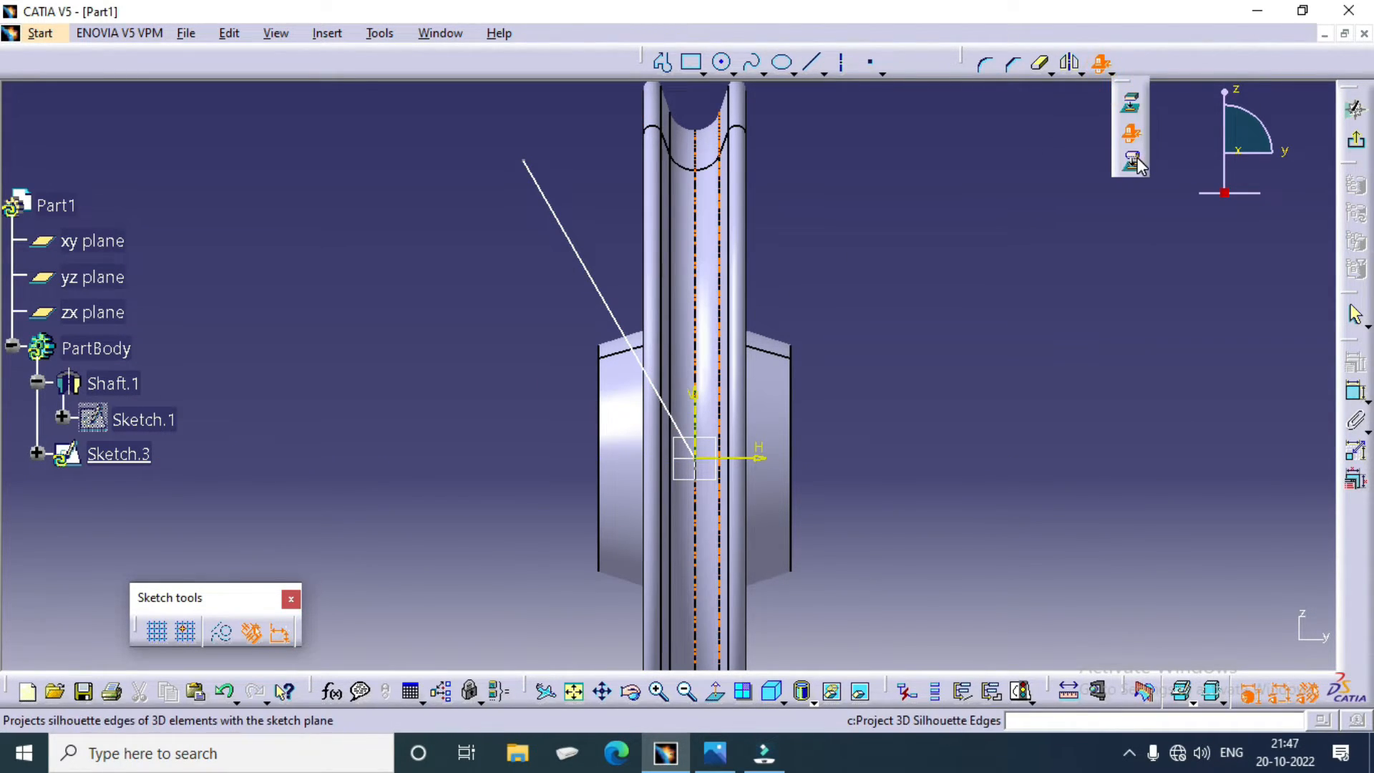
left_click(1129, 161)
left_click(617, 404)
left_click(833, 416)
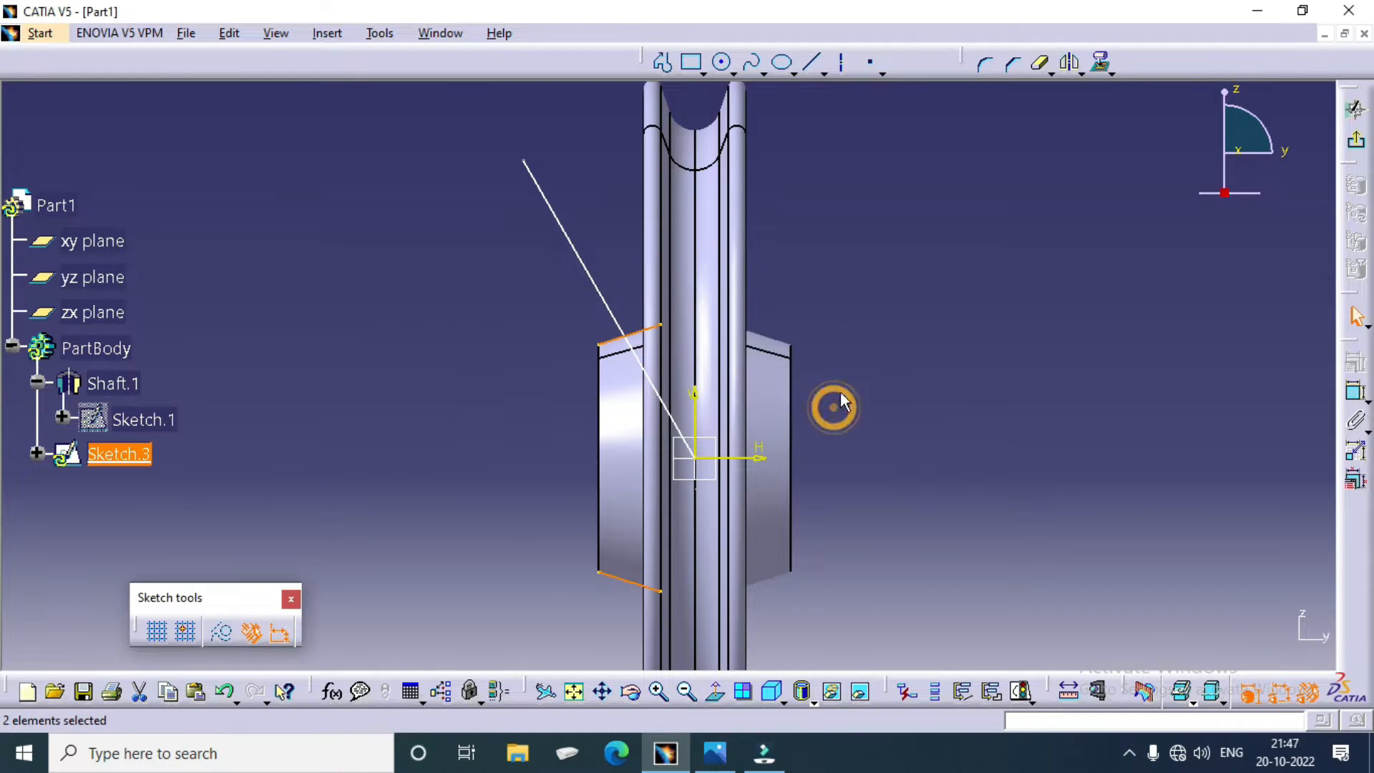
mouse_move(828, 408)
middle_mouse_down()
mouse_move(871, 359)
mouse_move(834, 208)
middle_mouse_up()
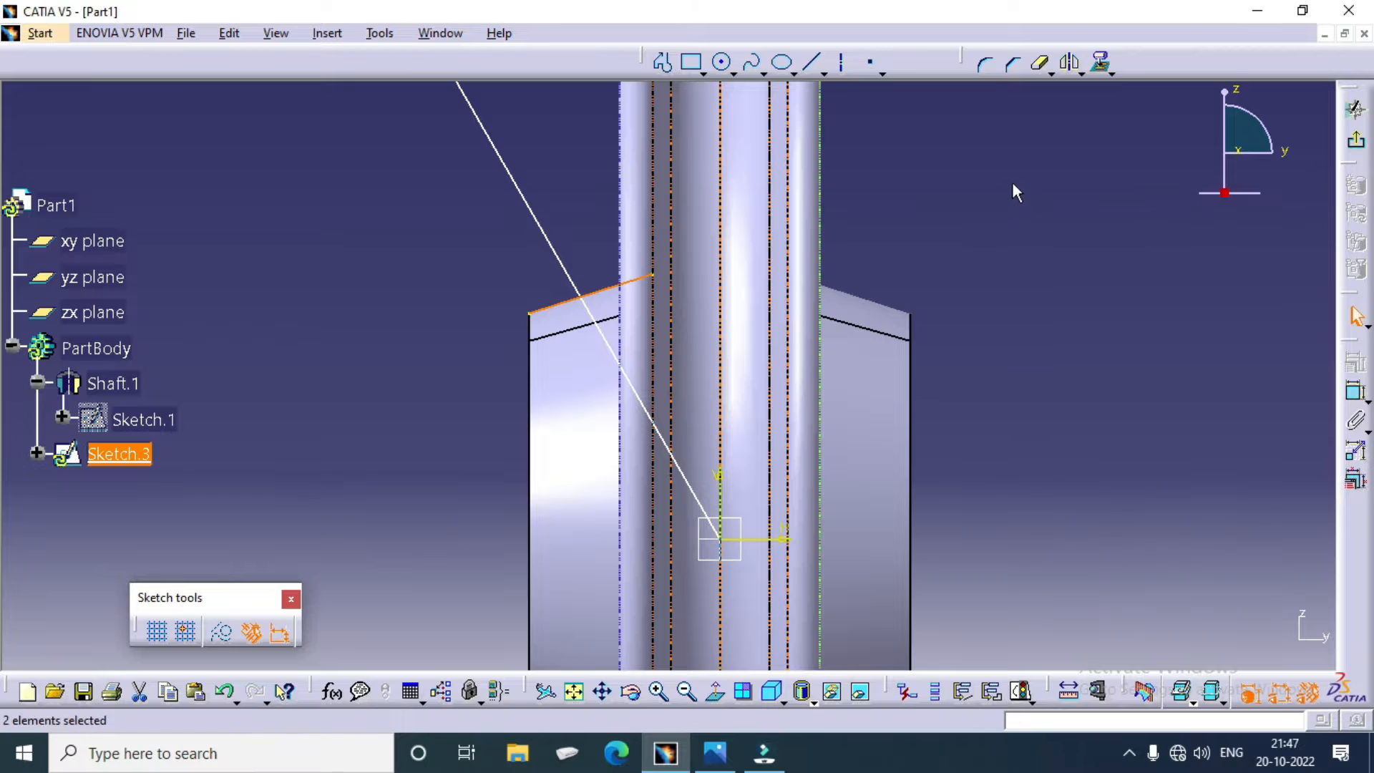
Step: Quick-trim the slanted line beyond the upper projected hub edge, and trim away that projected edge on both sides of the line
left_click(1039, 63)
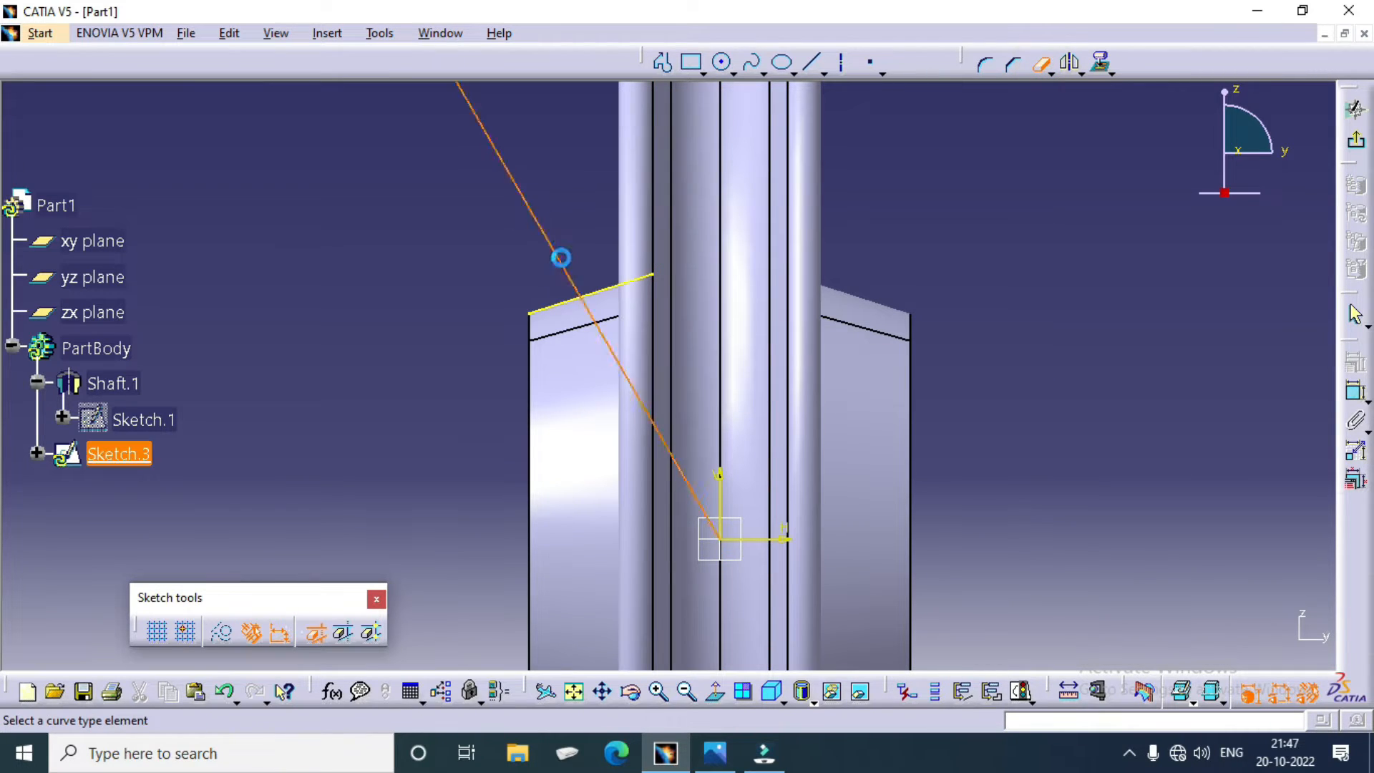
left_click(558, 255)
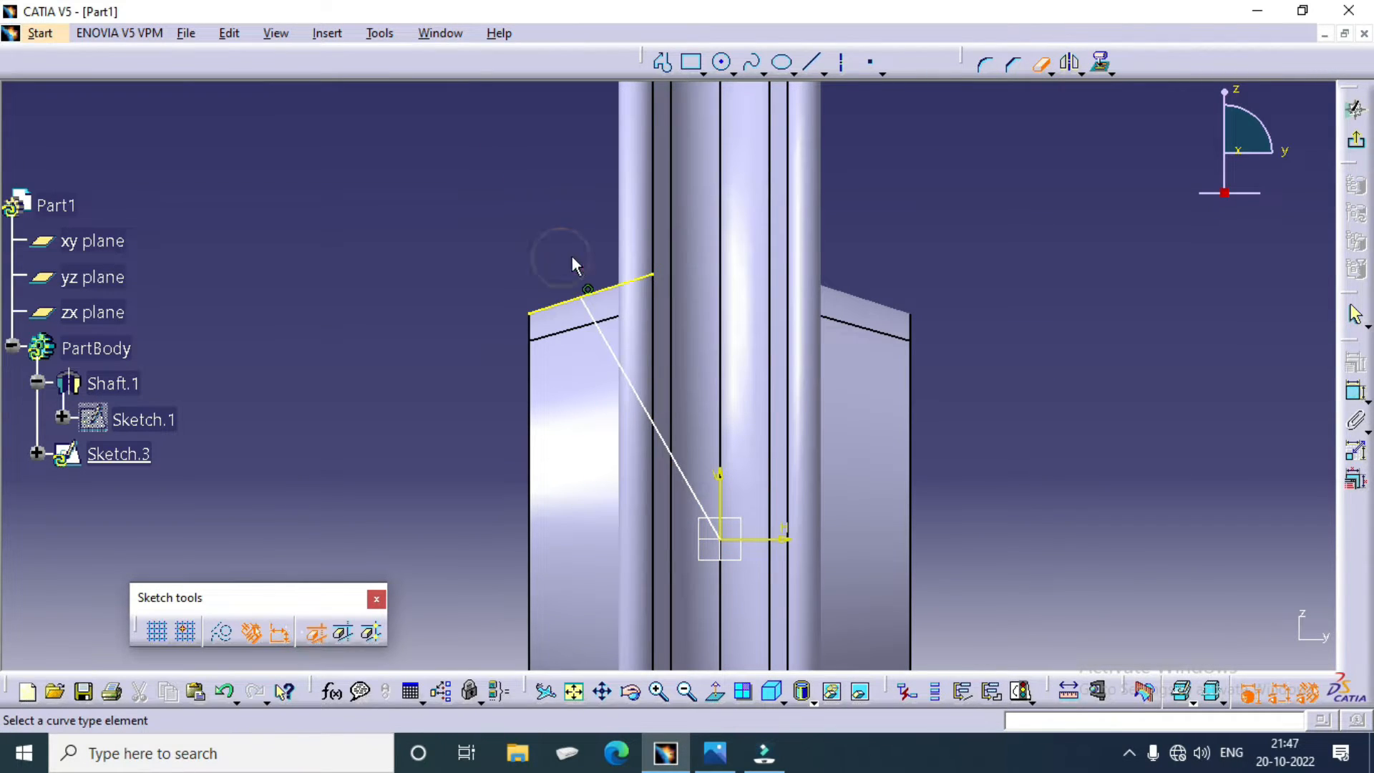
left_click(605, 286)
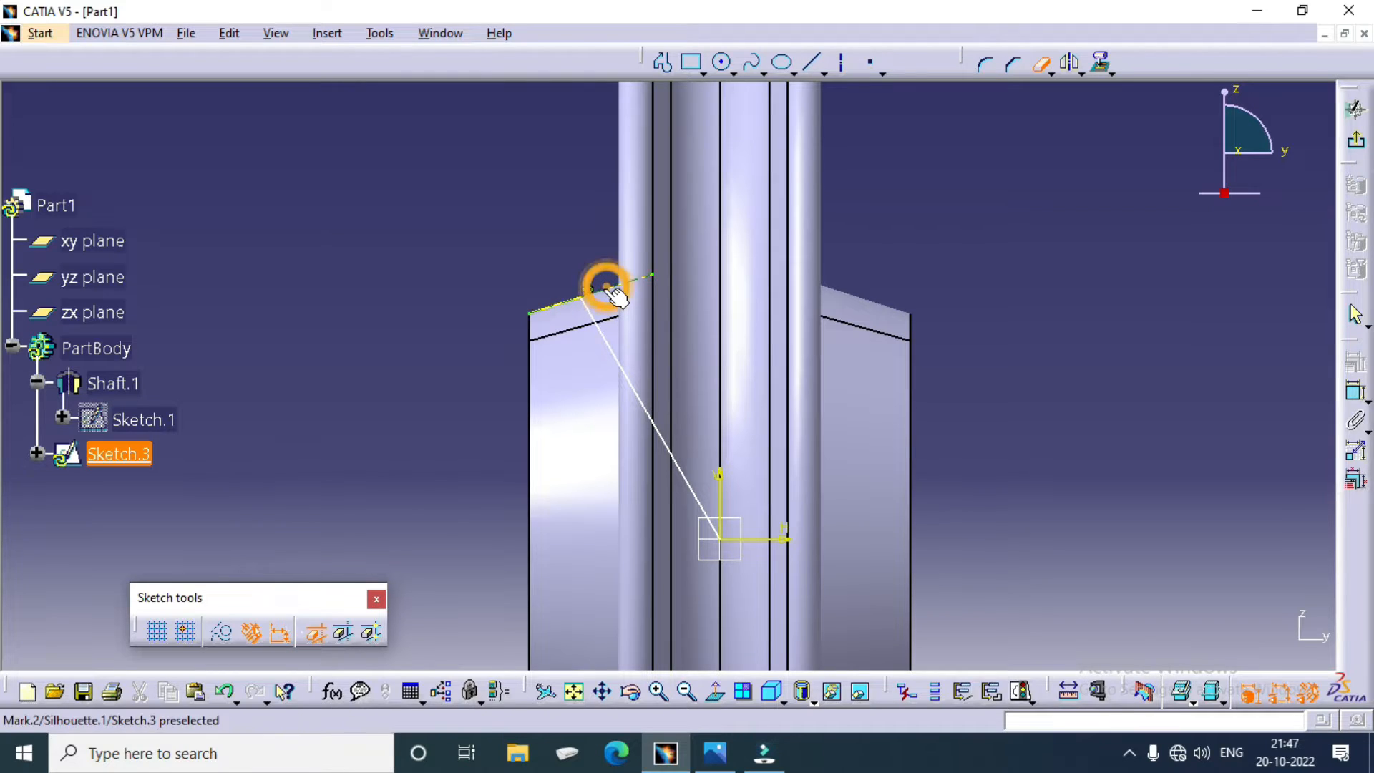
left_click(454, 297)
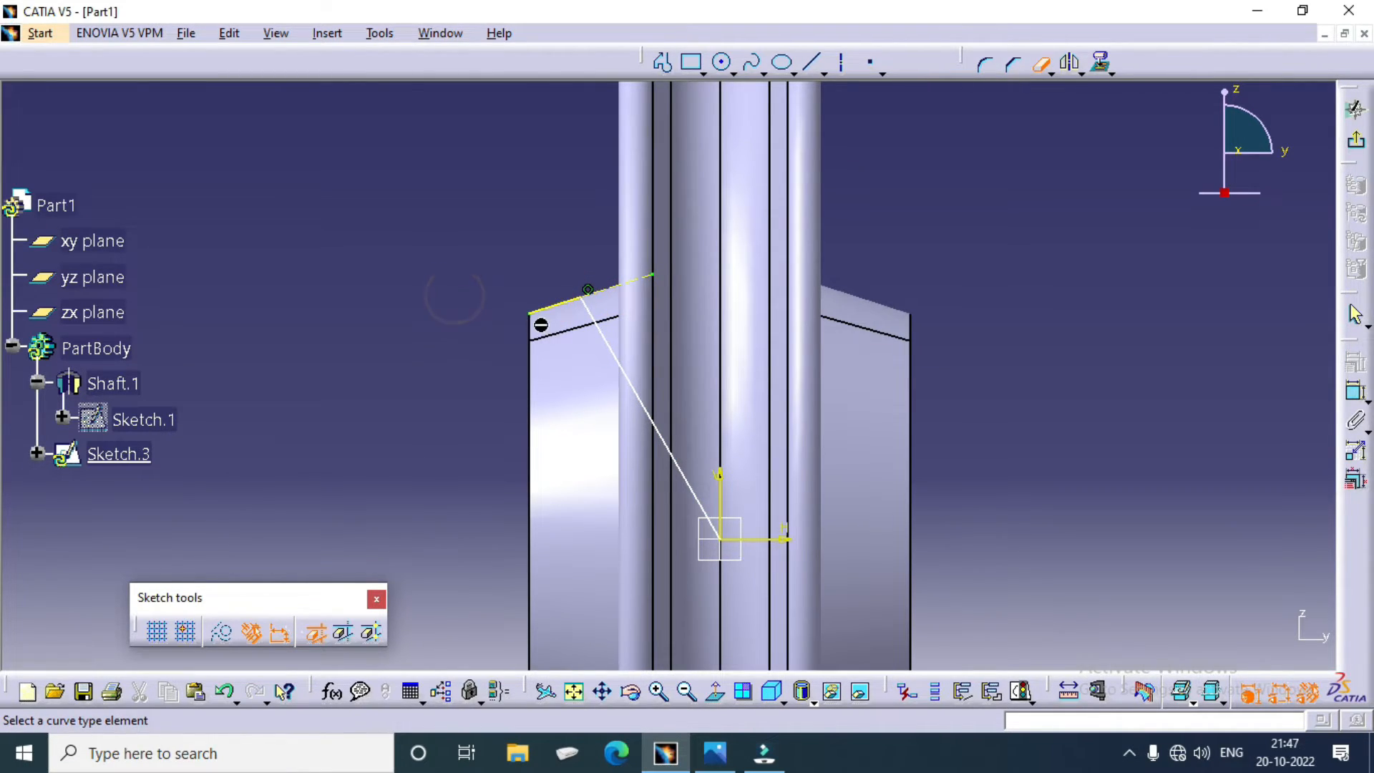
left_click(539, 305)
key("Delete")
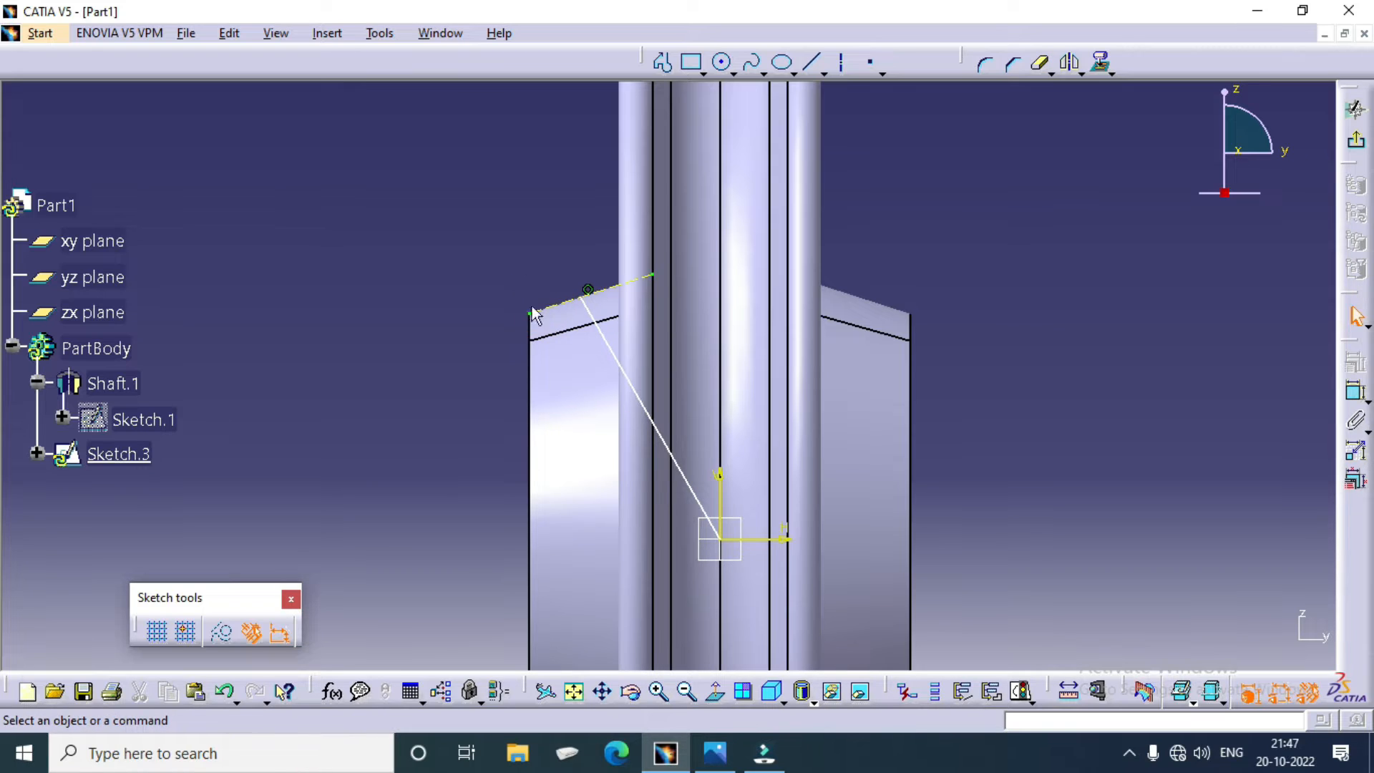
middle_click_drag(539, 304, 517, 198, "ctrl")
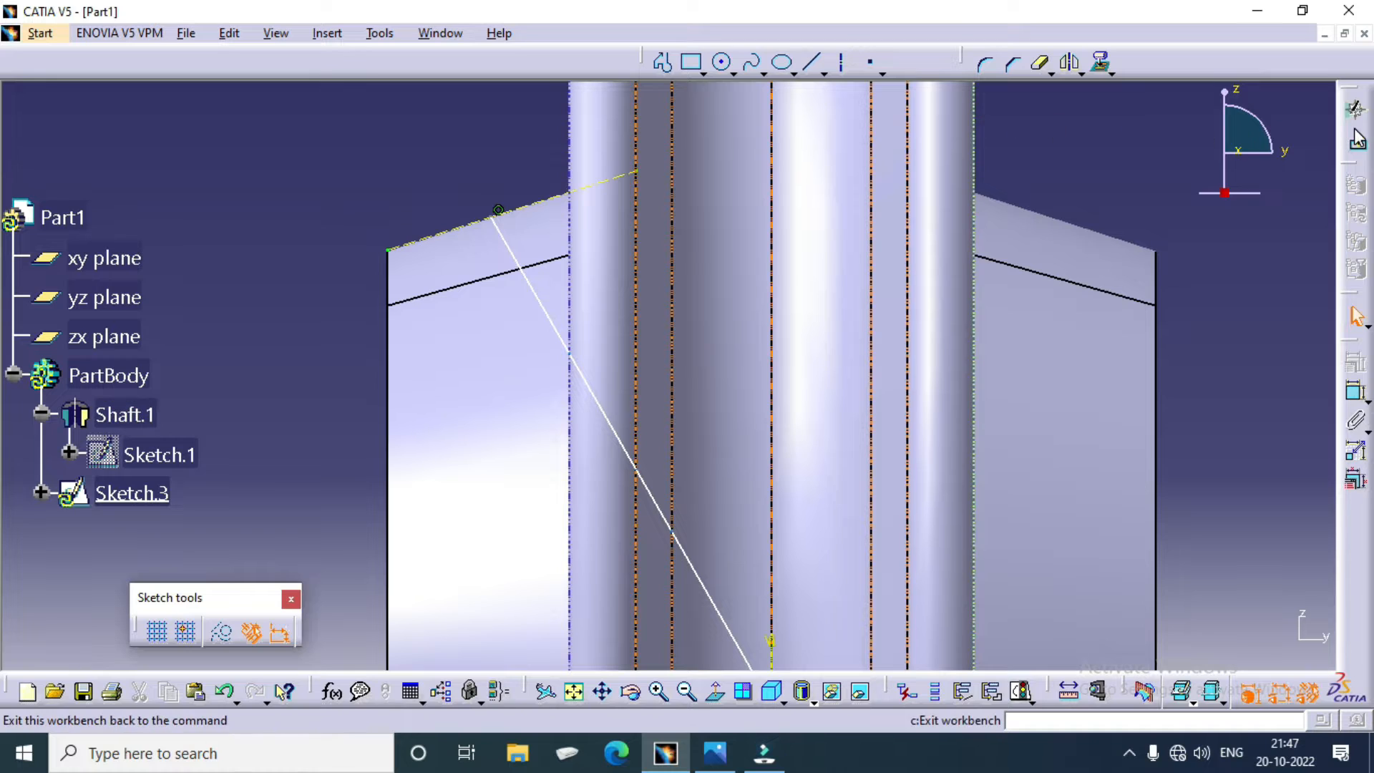
Step: Delete the lower projected silhouette edge of the hub from the slanted-line sketch and exit the sketch
mouse_move(392, 168)
middle_mouse_down("ctrl")
mouse_move(368, 282)
mouse_move(391, 371)
middle_mouse_up("ctrl")
left_click_drag(551, 649, 713, 546)
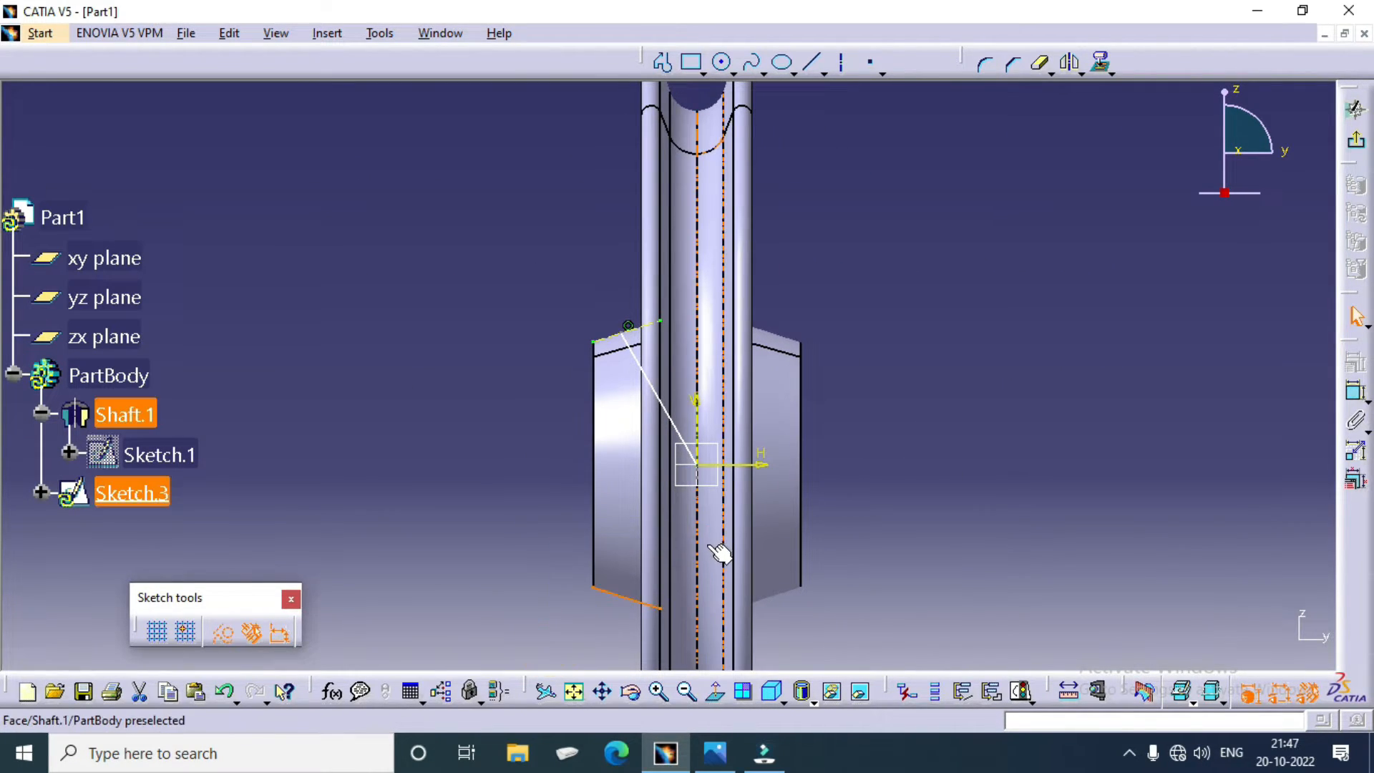
key("Delete")
left_click(885, 504)
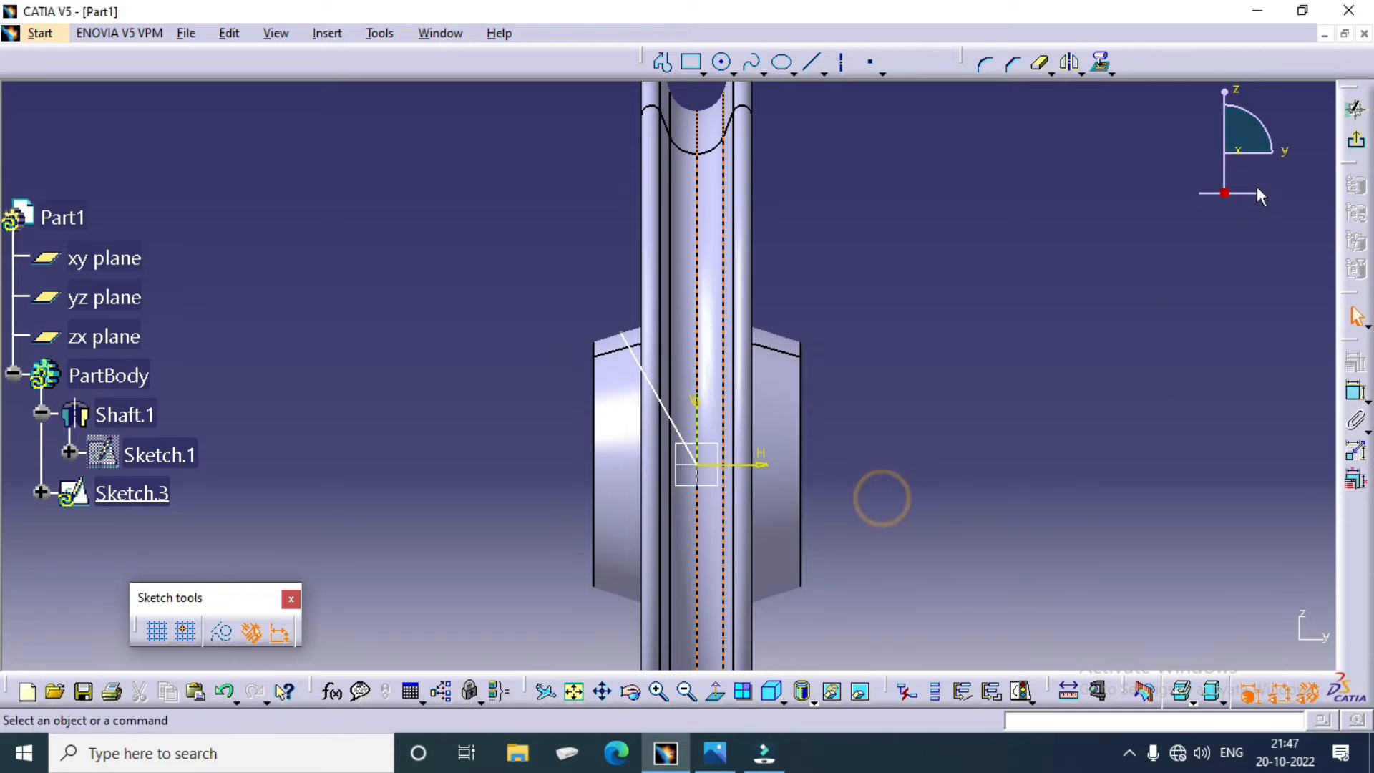
left_click(1357, 144)
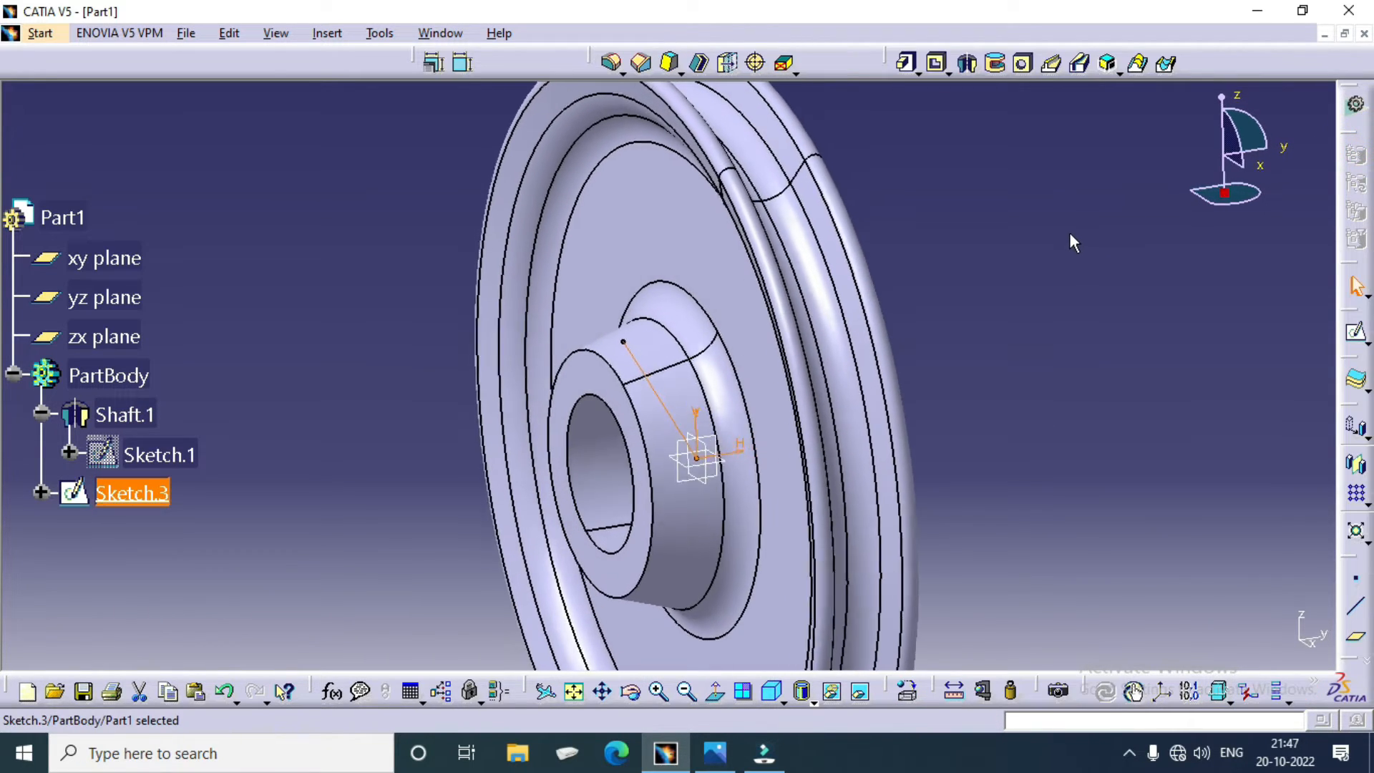
left_click(1068, 233)
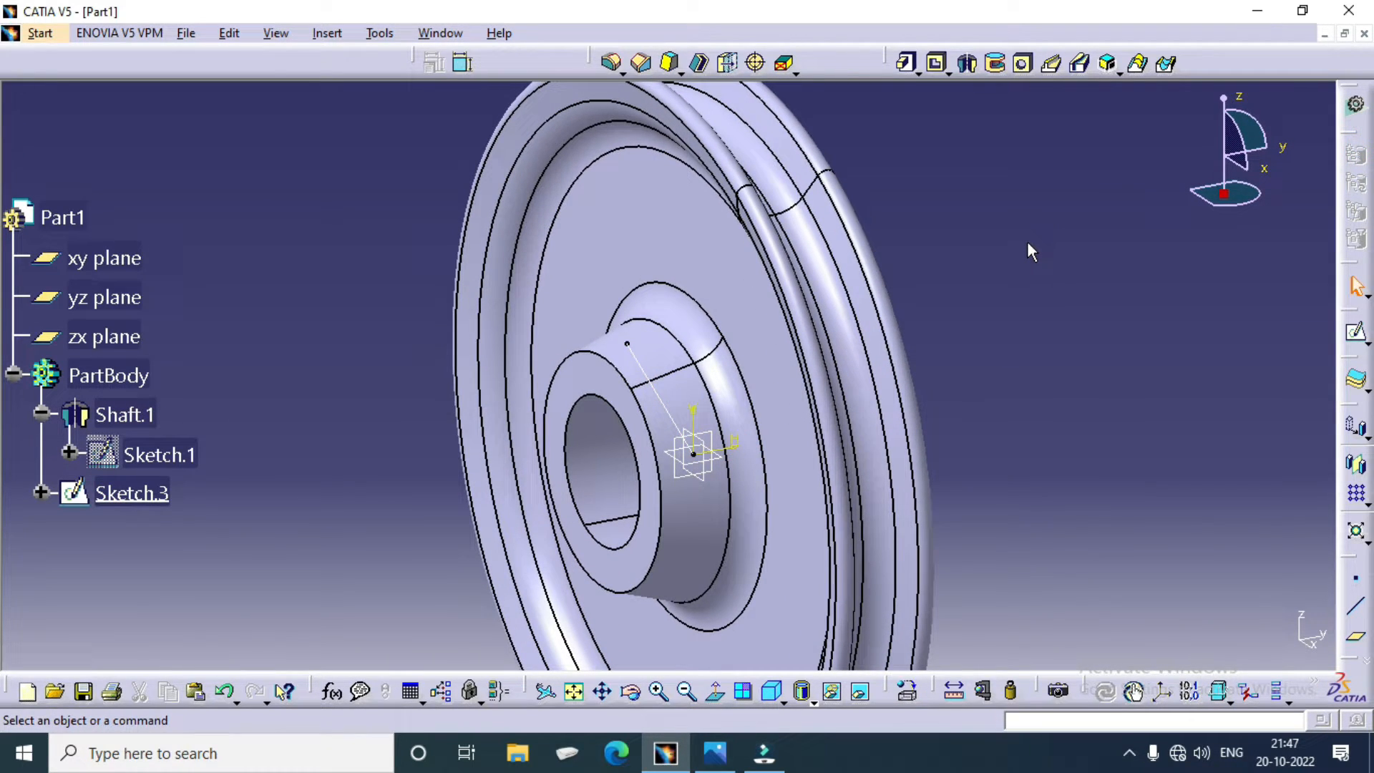
left_click(1038, 153)
Step: Create a reference plane normal to the slanted sketch line through its upper endpoint on the hub's conical face
left_click(1356, 635)
left_click(654, 392)
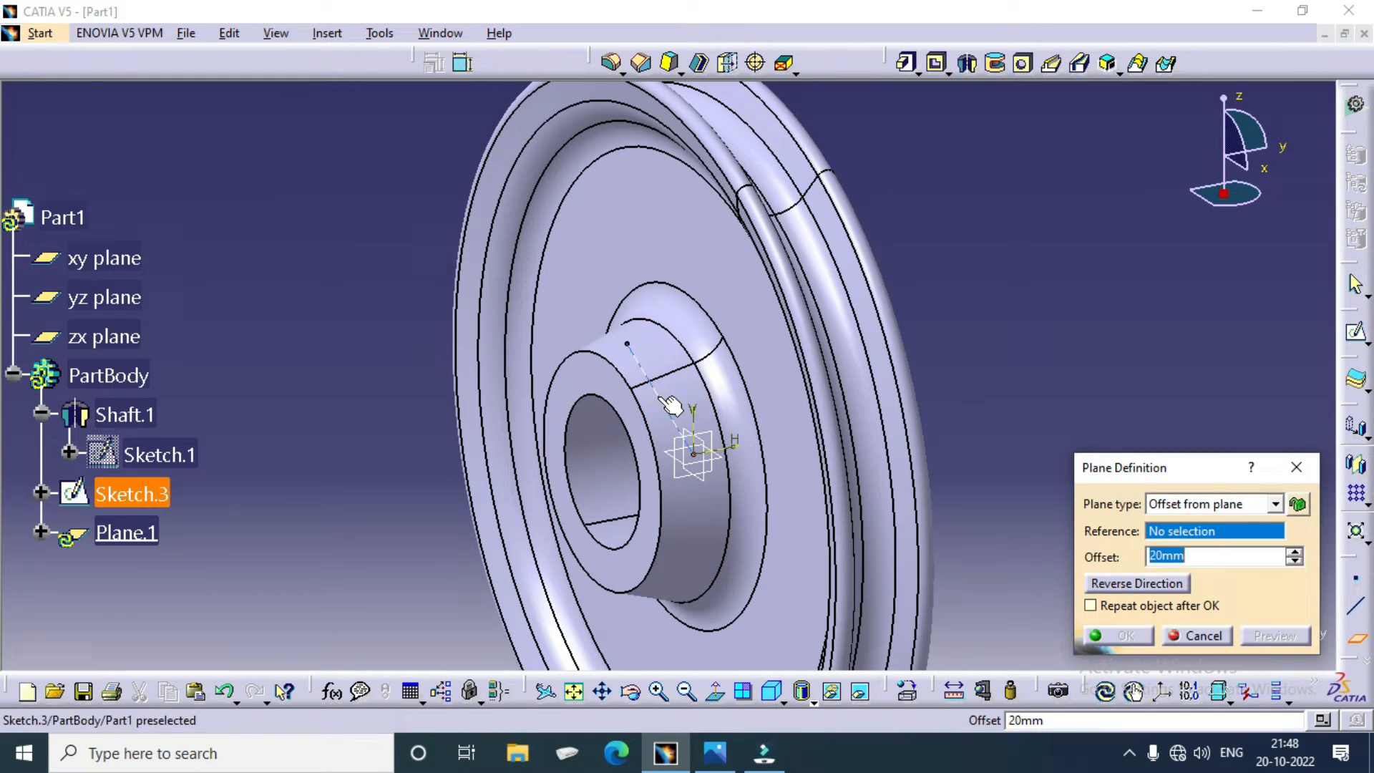
left_click(627, 343)
left_click(1113, 636)
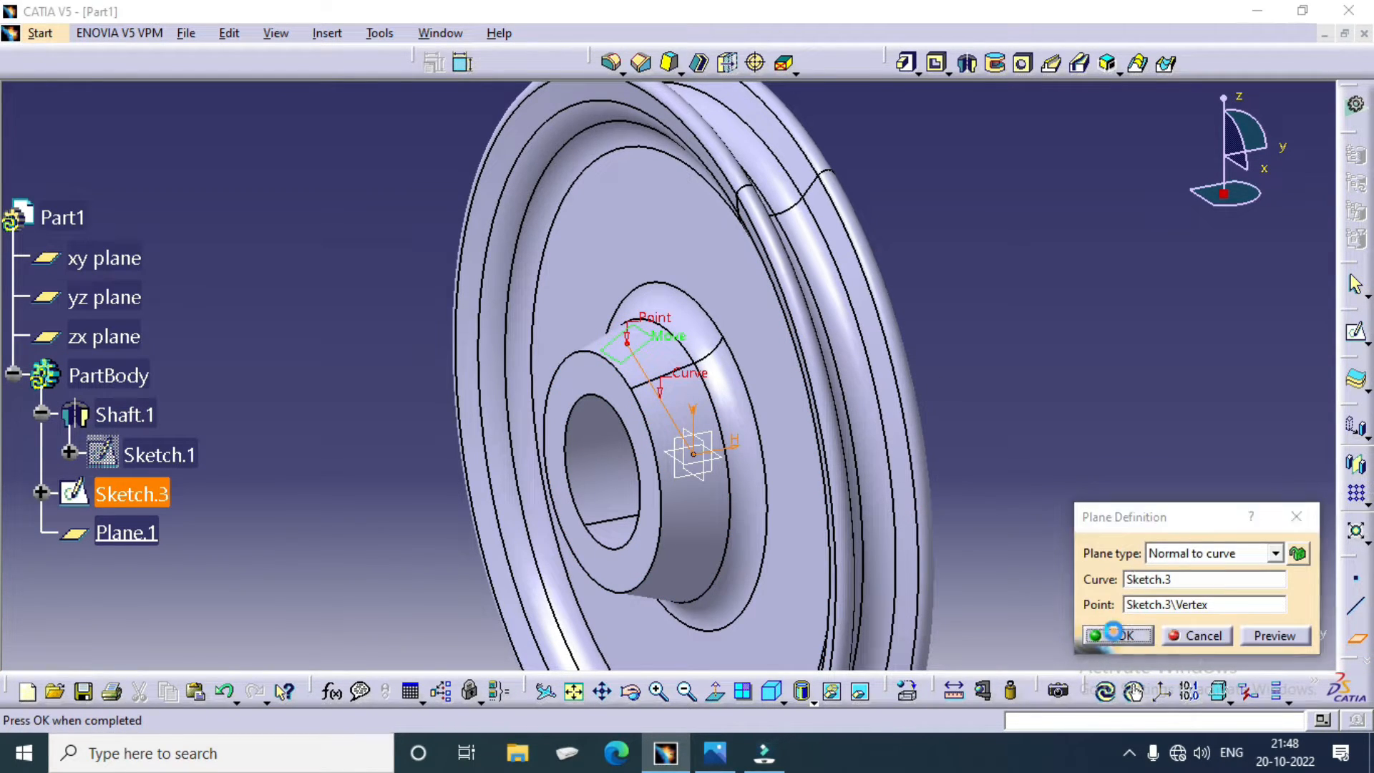
Step: Start a sketch on the new plane and draw a circle of about 9 mm radius centred on the slanted line's upper endpoint
middle_click_drag(1031, 458, 987, 290, "ctrl")
left_click(535, 264)
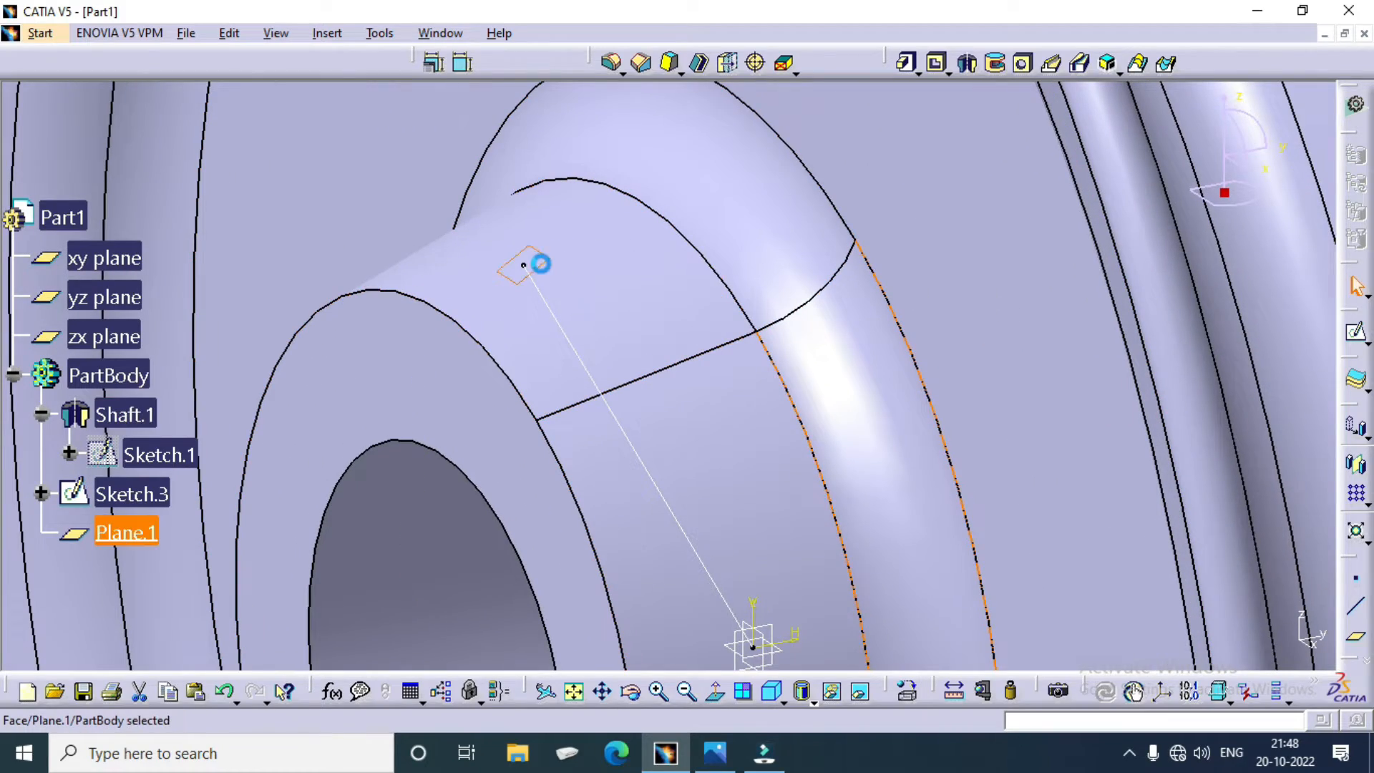
left_click(1356, 337)
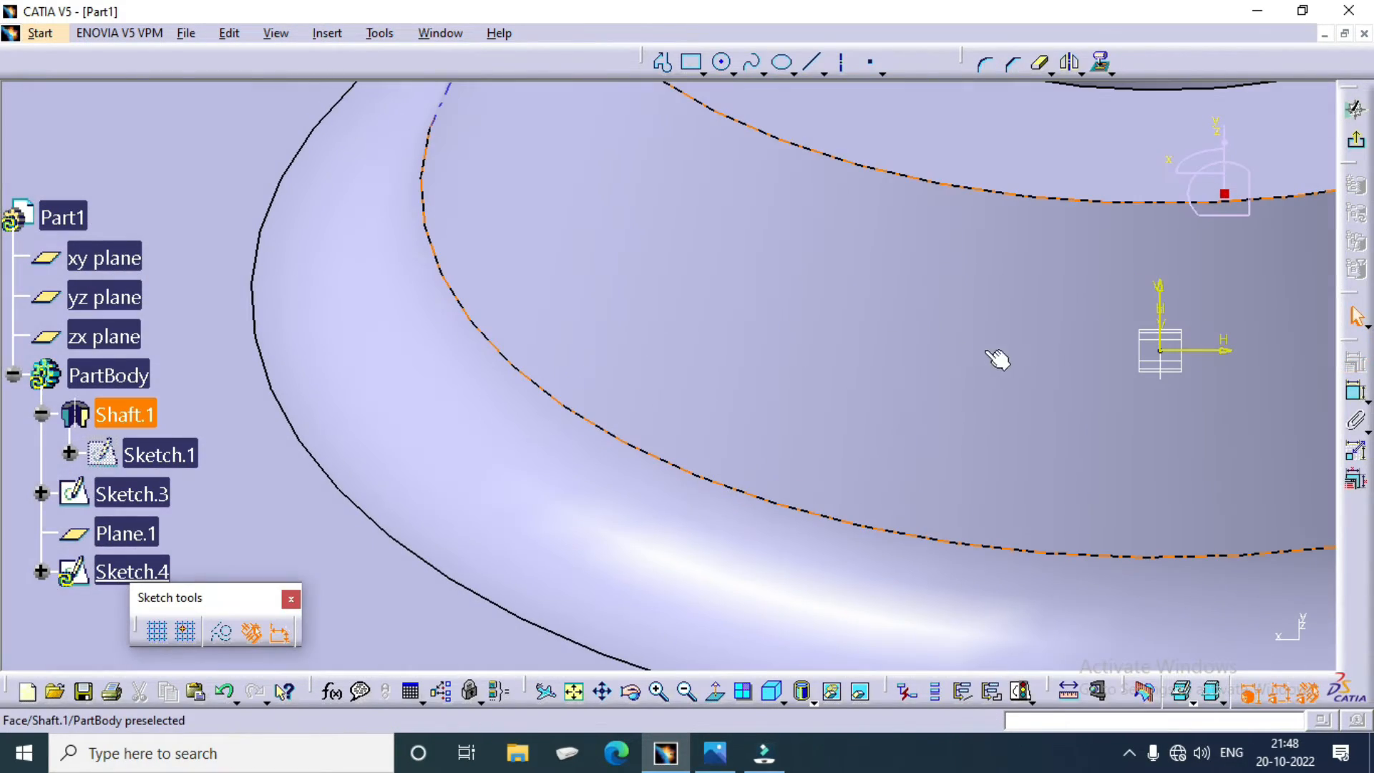
middle_click_drag(921, 323, 883, 455, "ctrl")
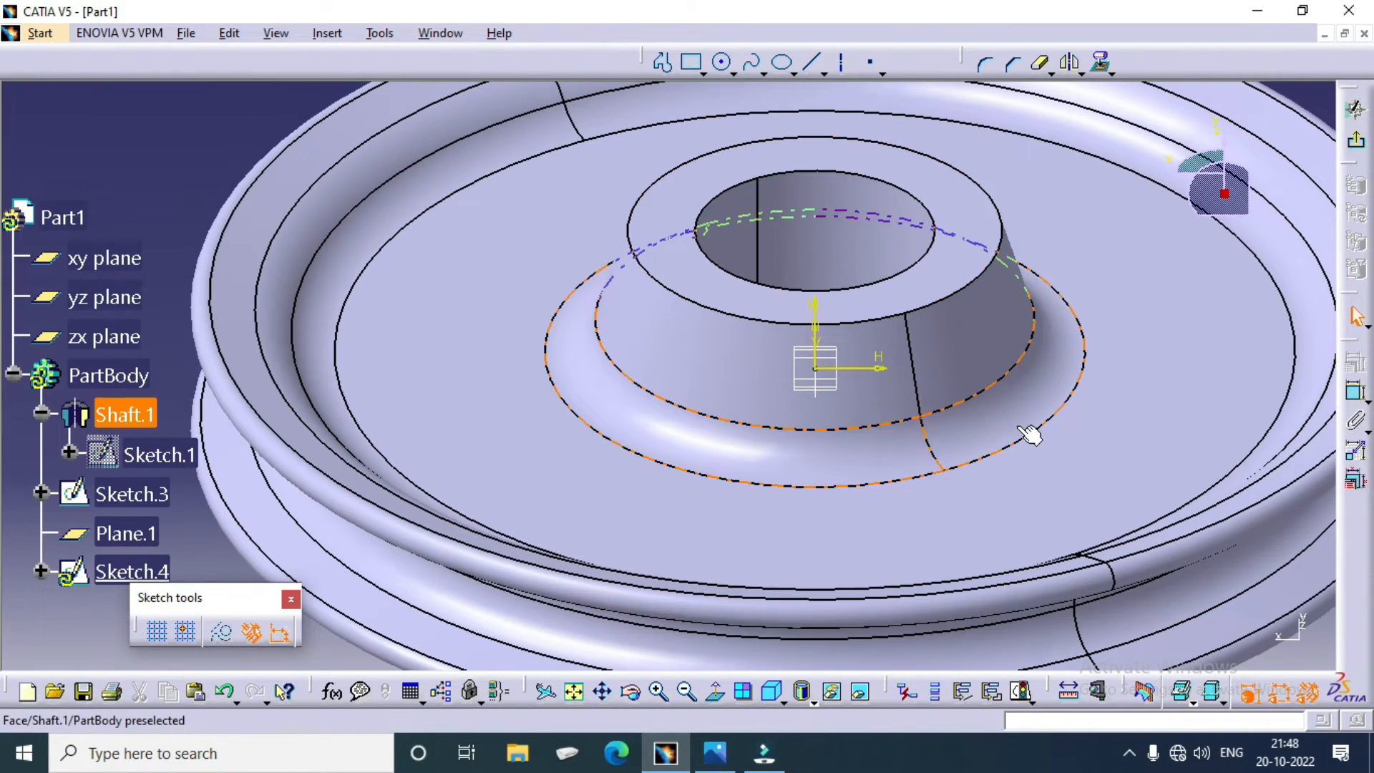
middle_click_drag(959, 407, 870, 461)
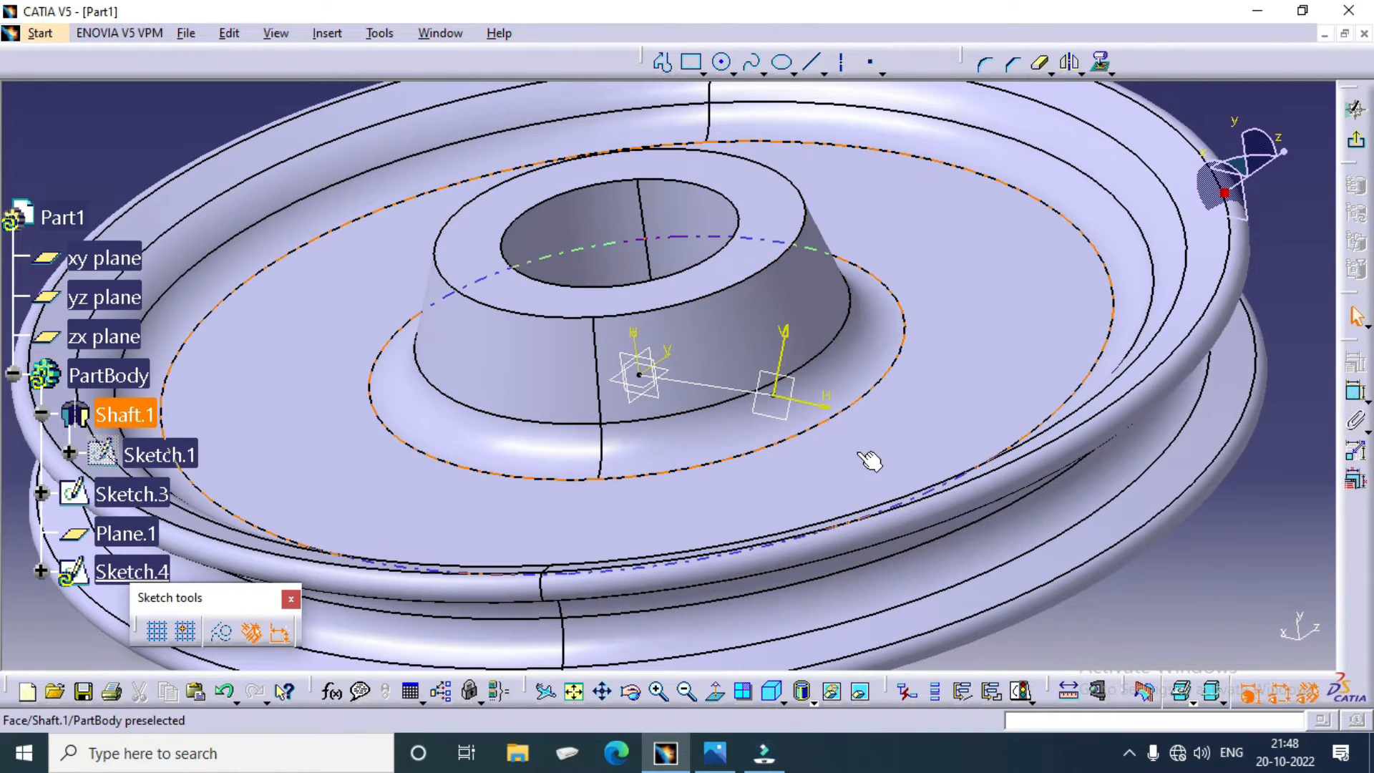
left_click(723, 62)
left_click(779, 394)
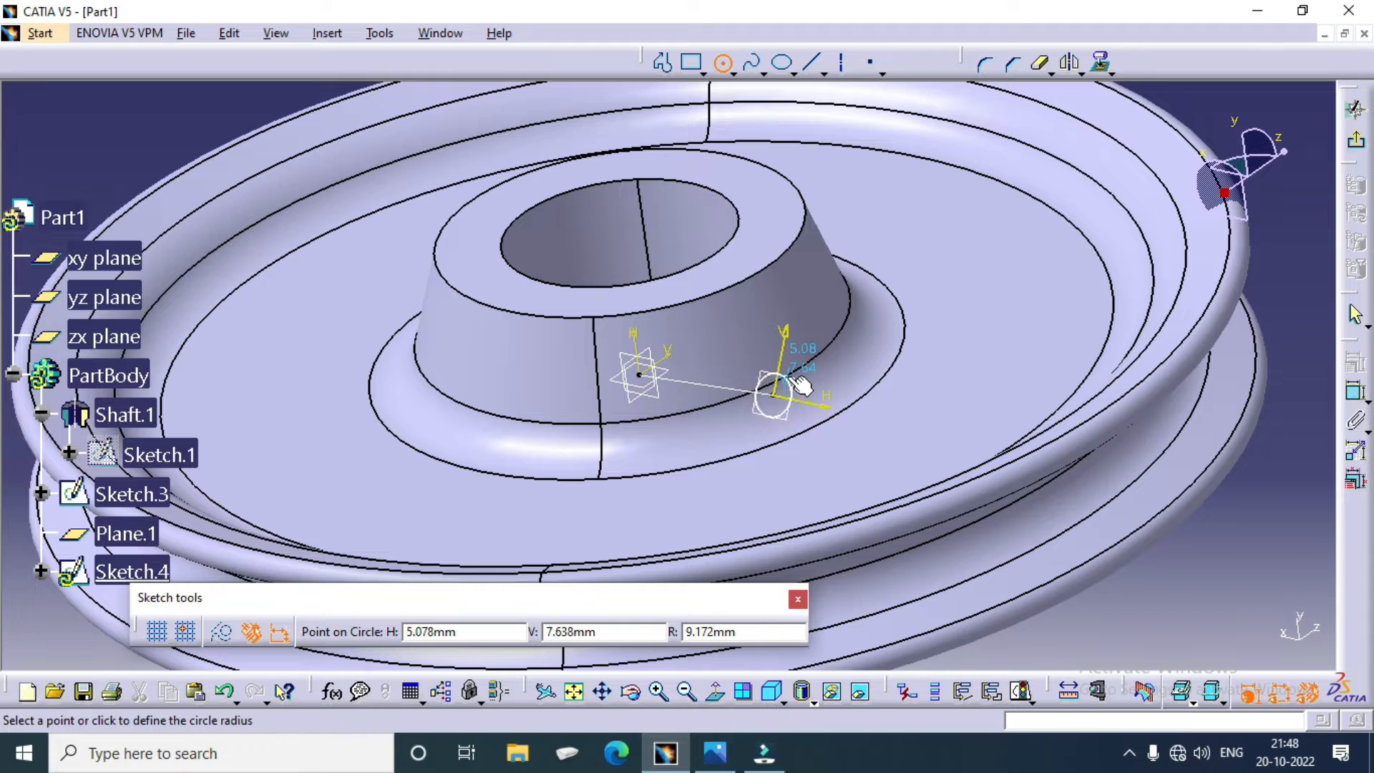
left_click(794, 369)
left_click(1356, 392)
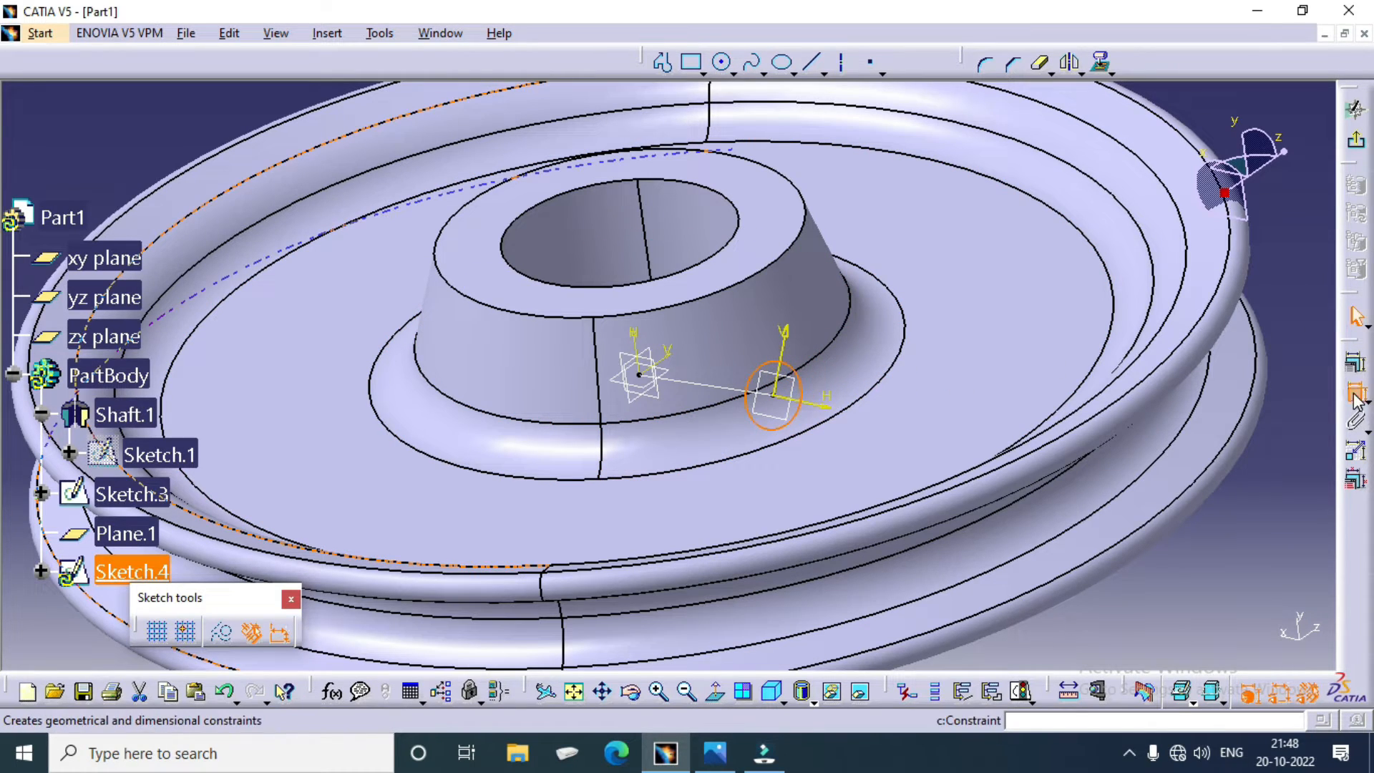
left_click(850, 339)
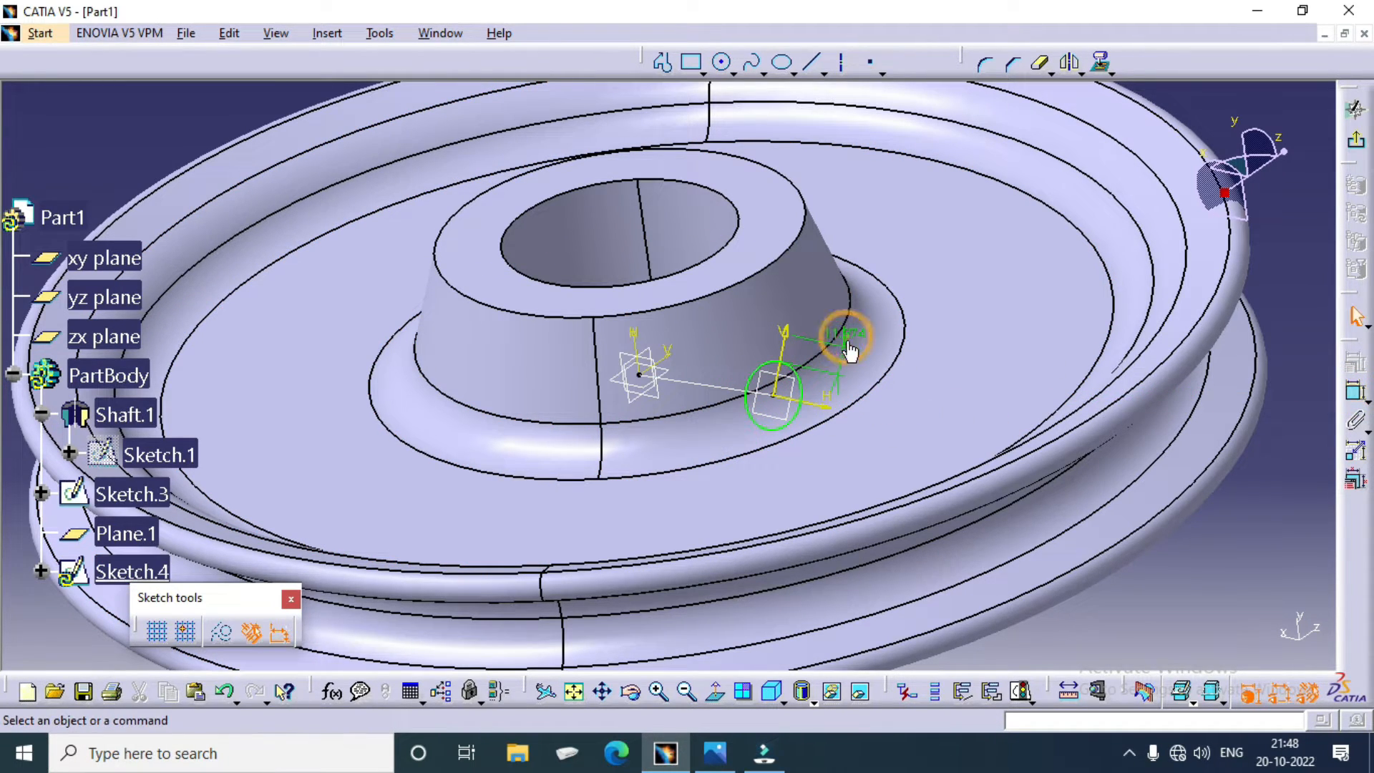
left_click(844, 356)
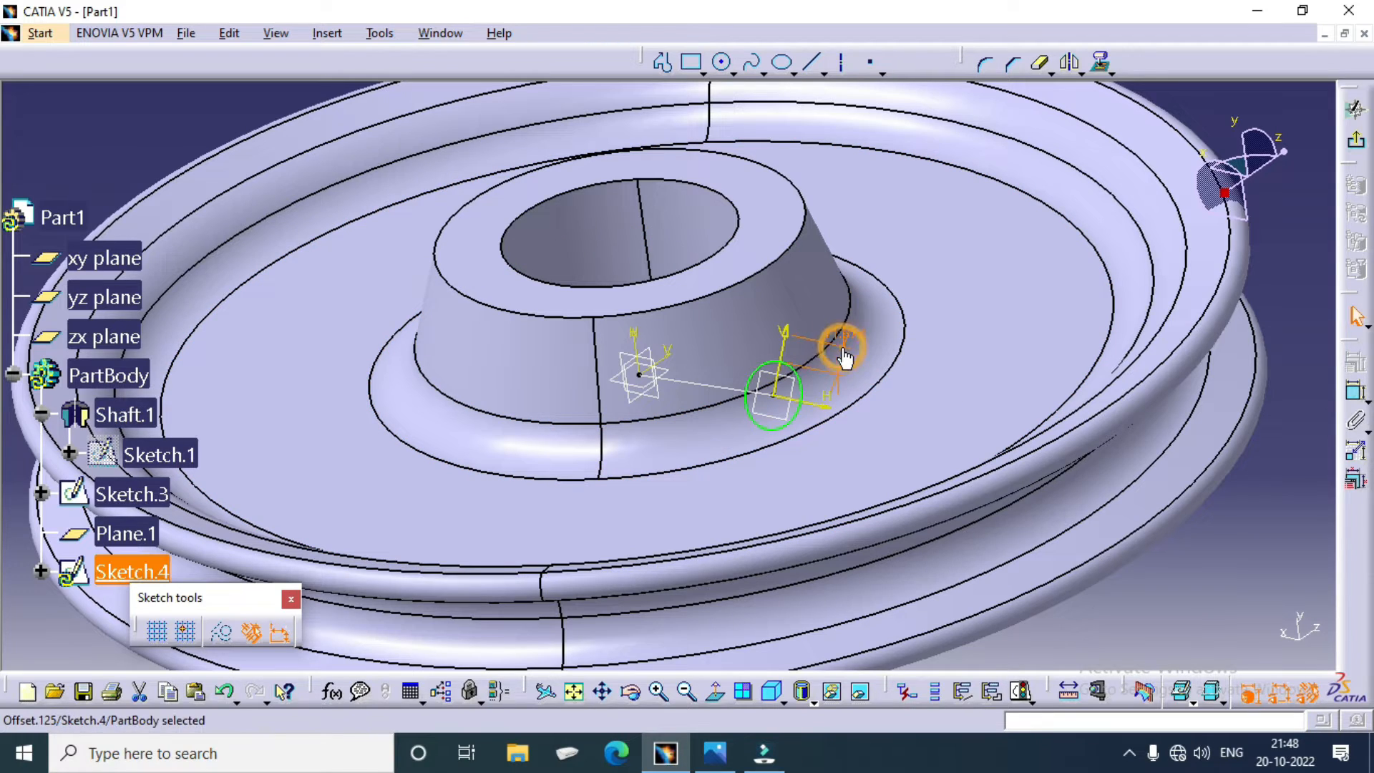
key("Delete")
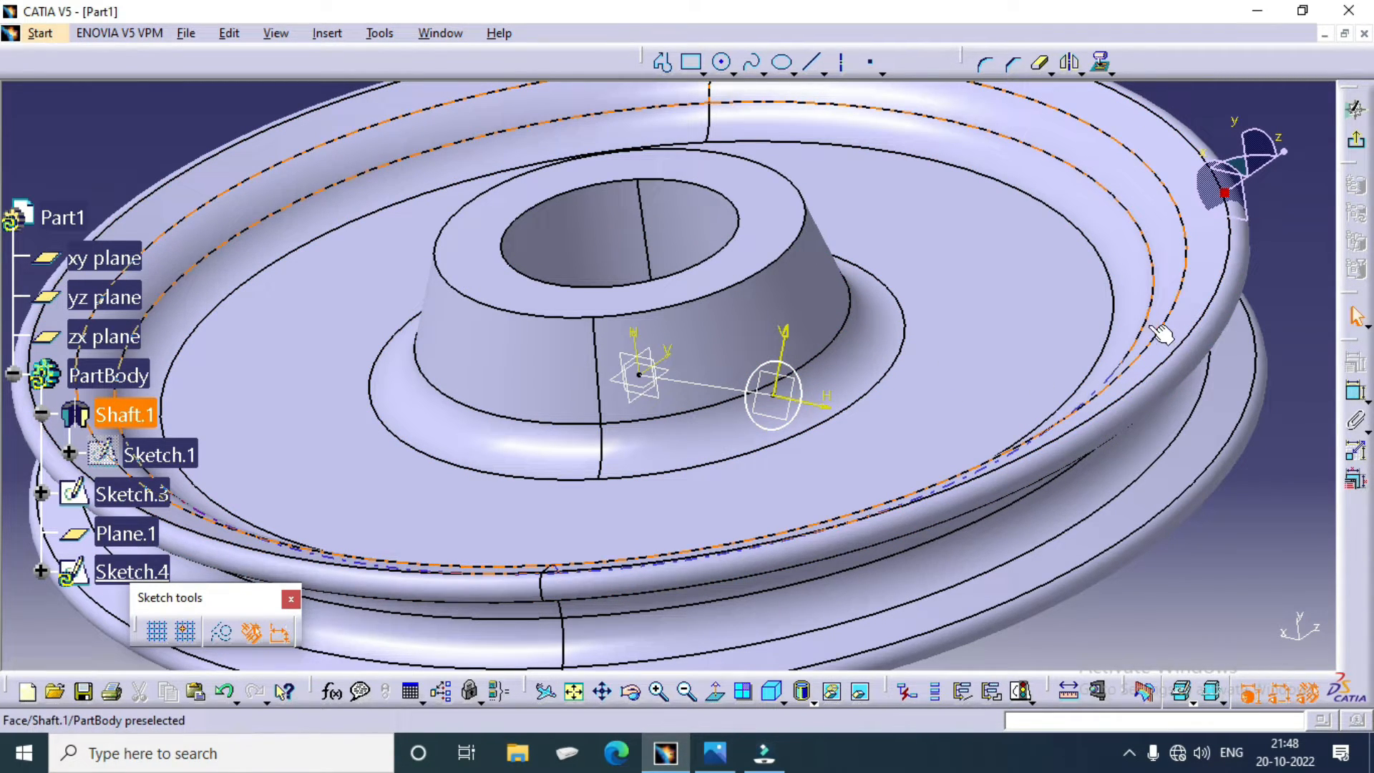
Step: Constrain the circle's diameter to 3 mm and exit the sketch
left_click(1355, 393)
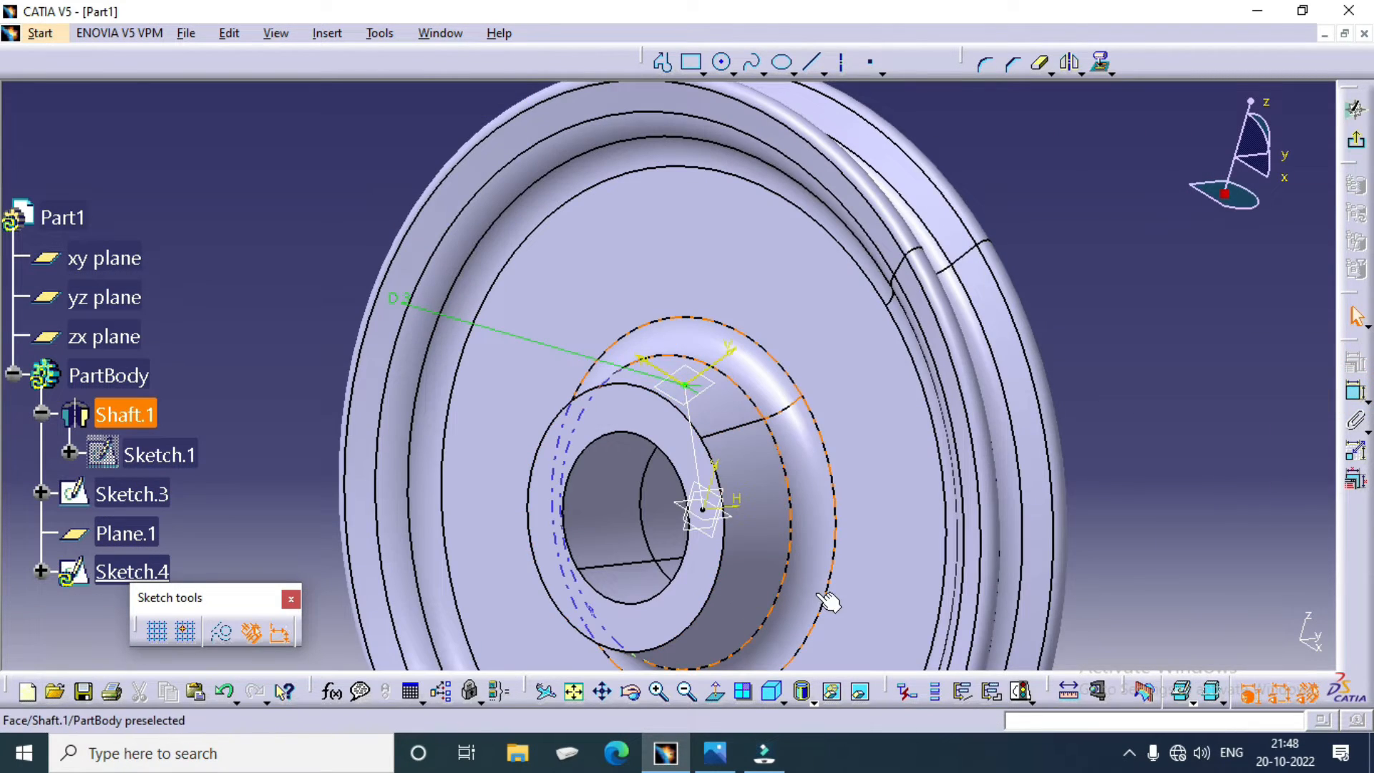
middle_click_drag(819, 594, 770, 539, "ctrl")
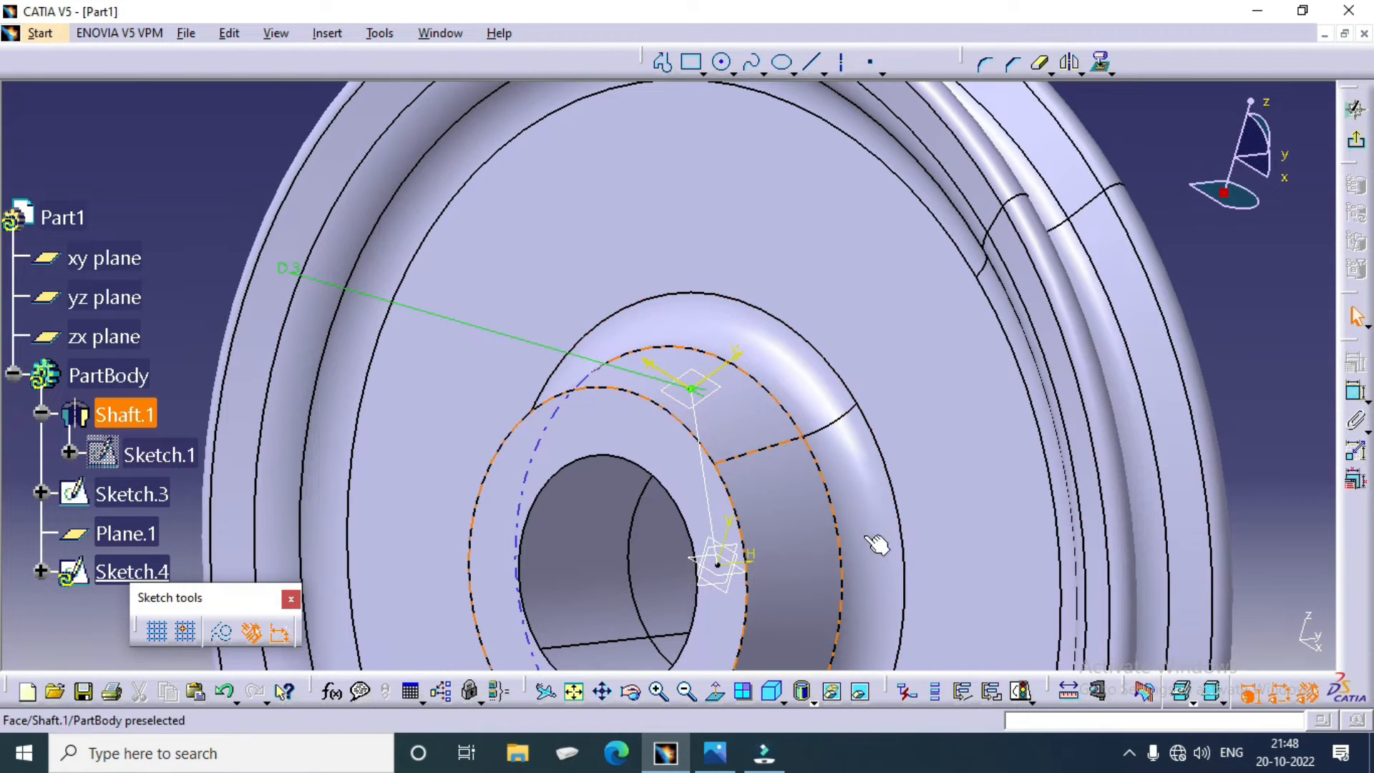
left_click(1357, 147)
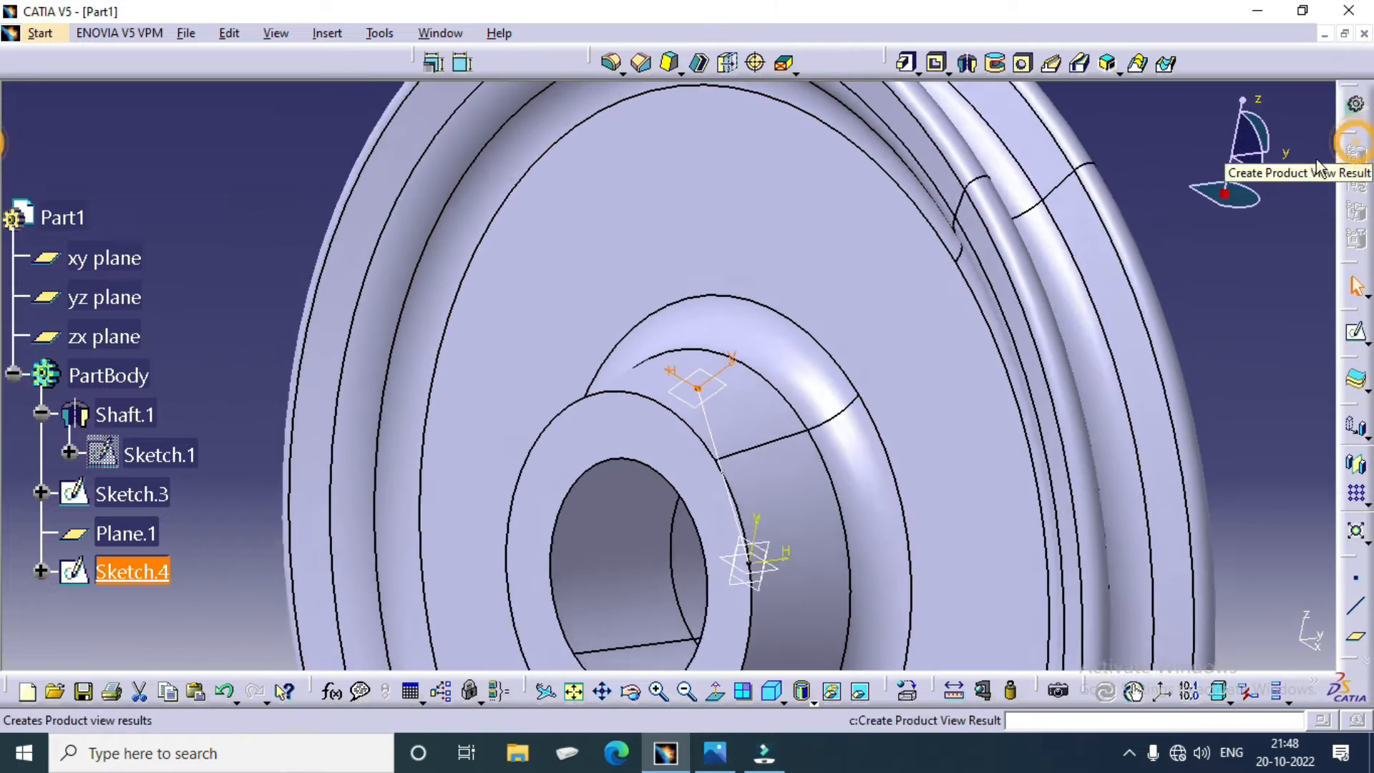
Step: Reopen the circle sketch for editing and inspect the circle's size and position on the hub's conical face
mouse_move(1157, 291)
middle_mouse_down("ctrl")
mouse_move(778, 296)
mouse_move(800, 325)
middle_mouse_up("ctrl")
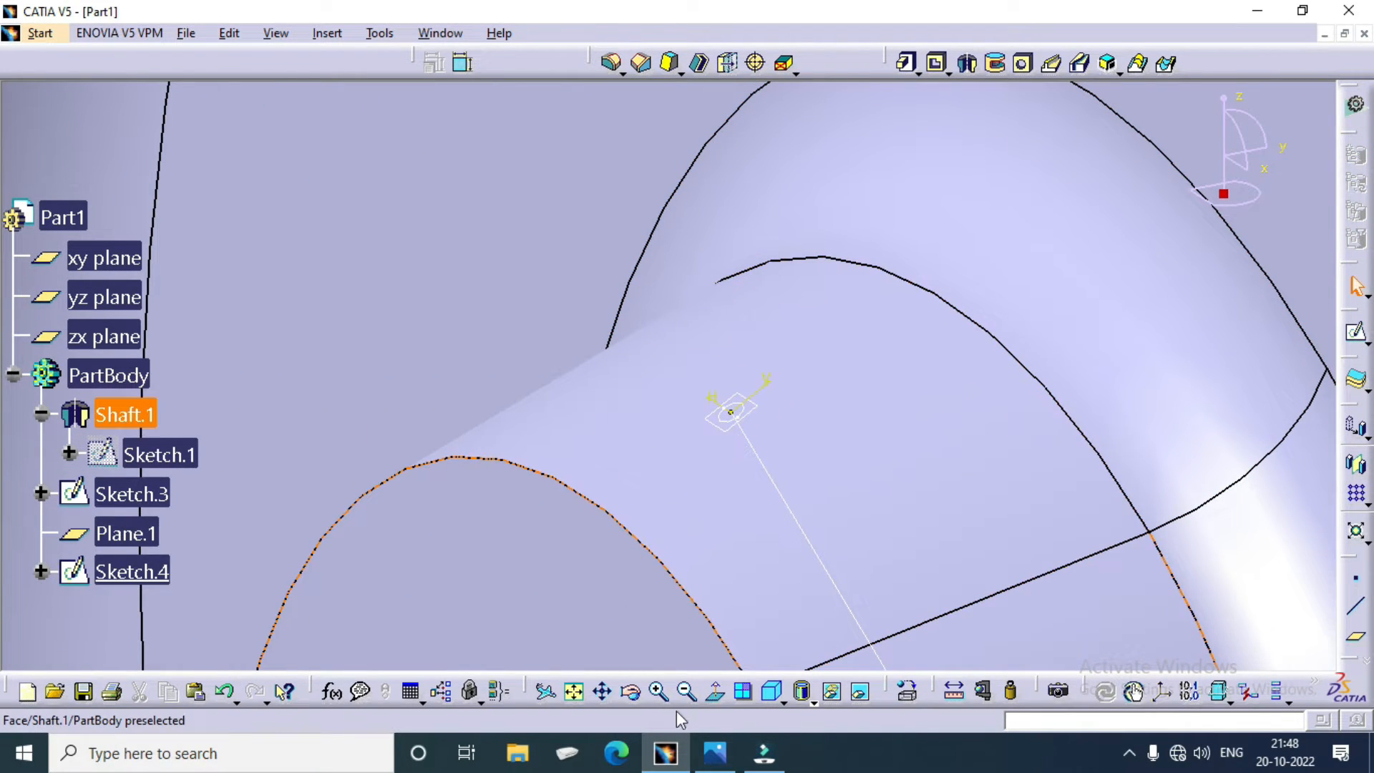
right_click(133, 571)
left_click(194, 550)
left_click(431, 555)
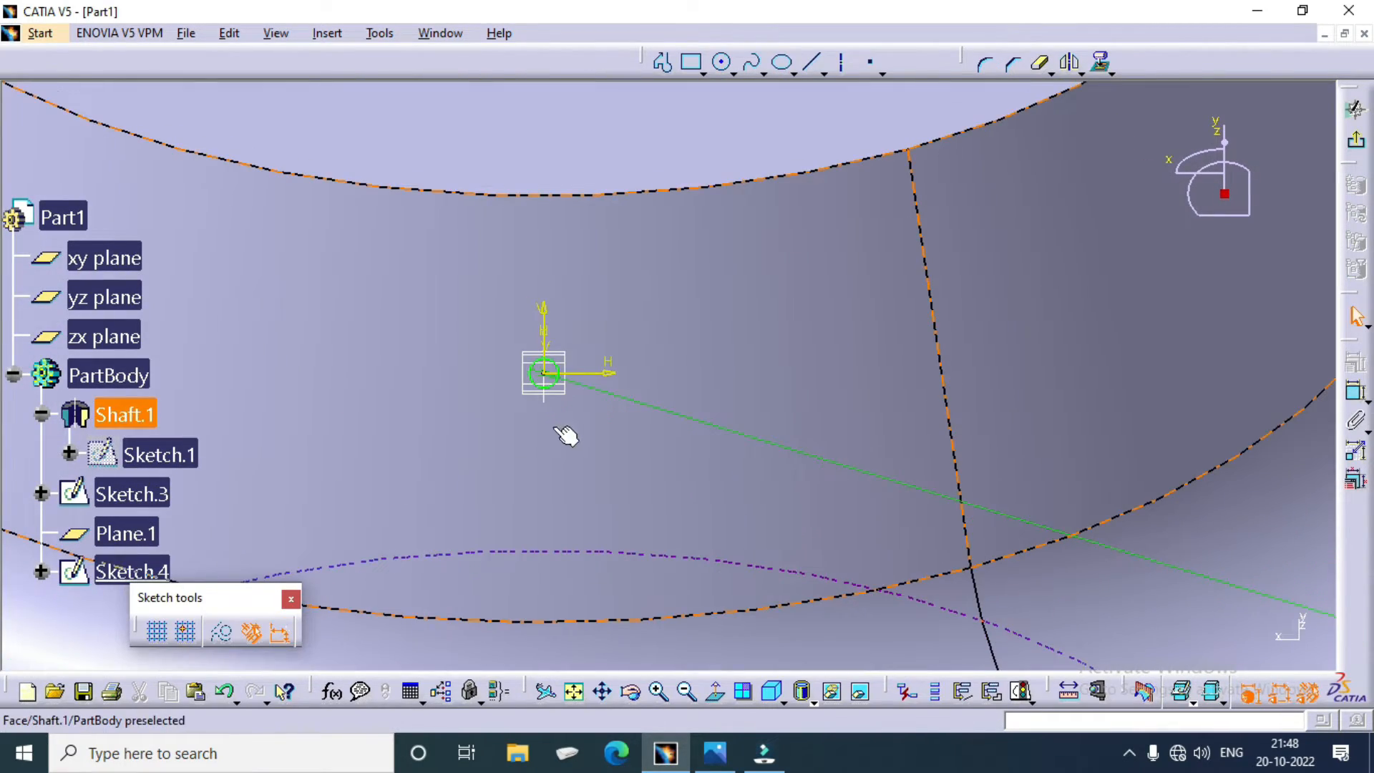
middle_click_drag(564, 429, 561, 665, "ctrl")
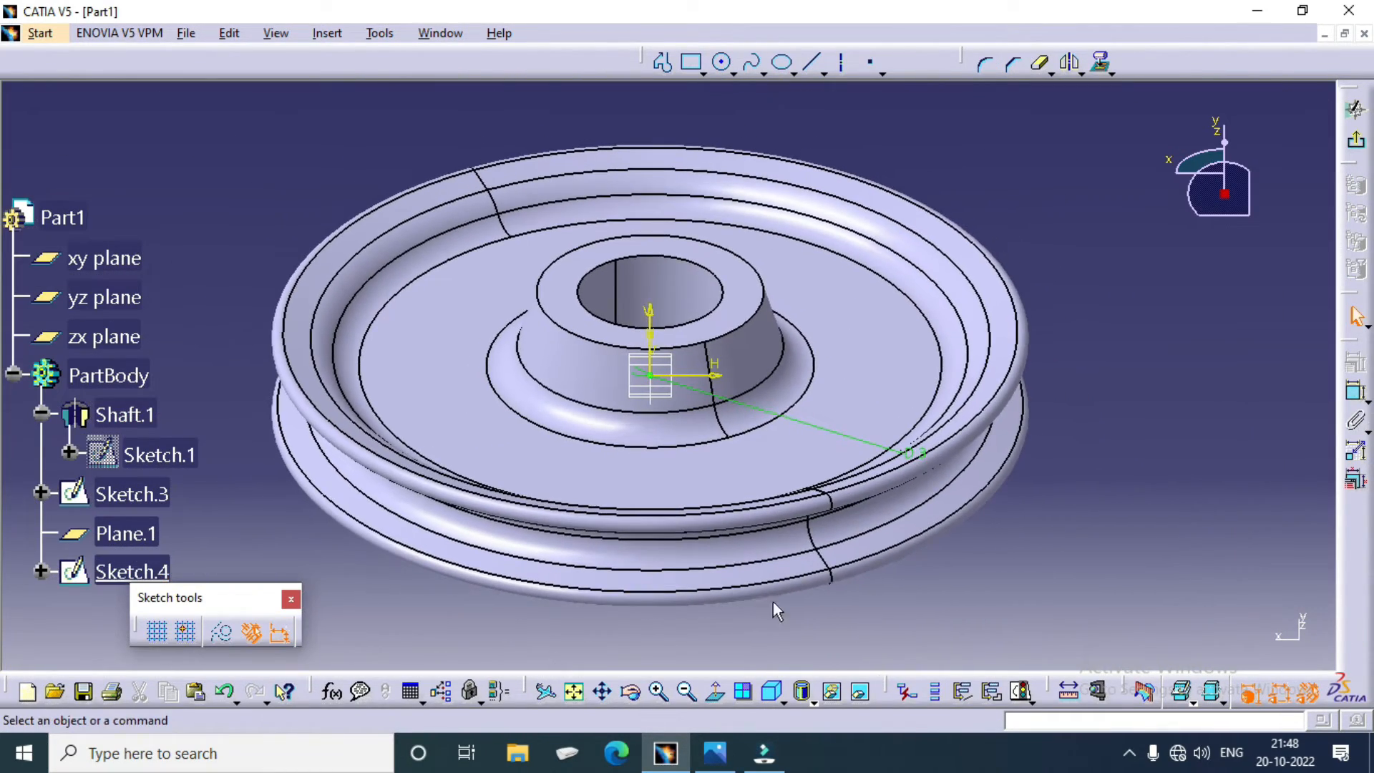
middle_click_drag(880, 459, 886, 364, "ctrl")
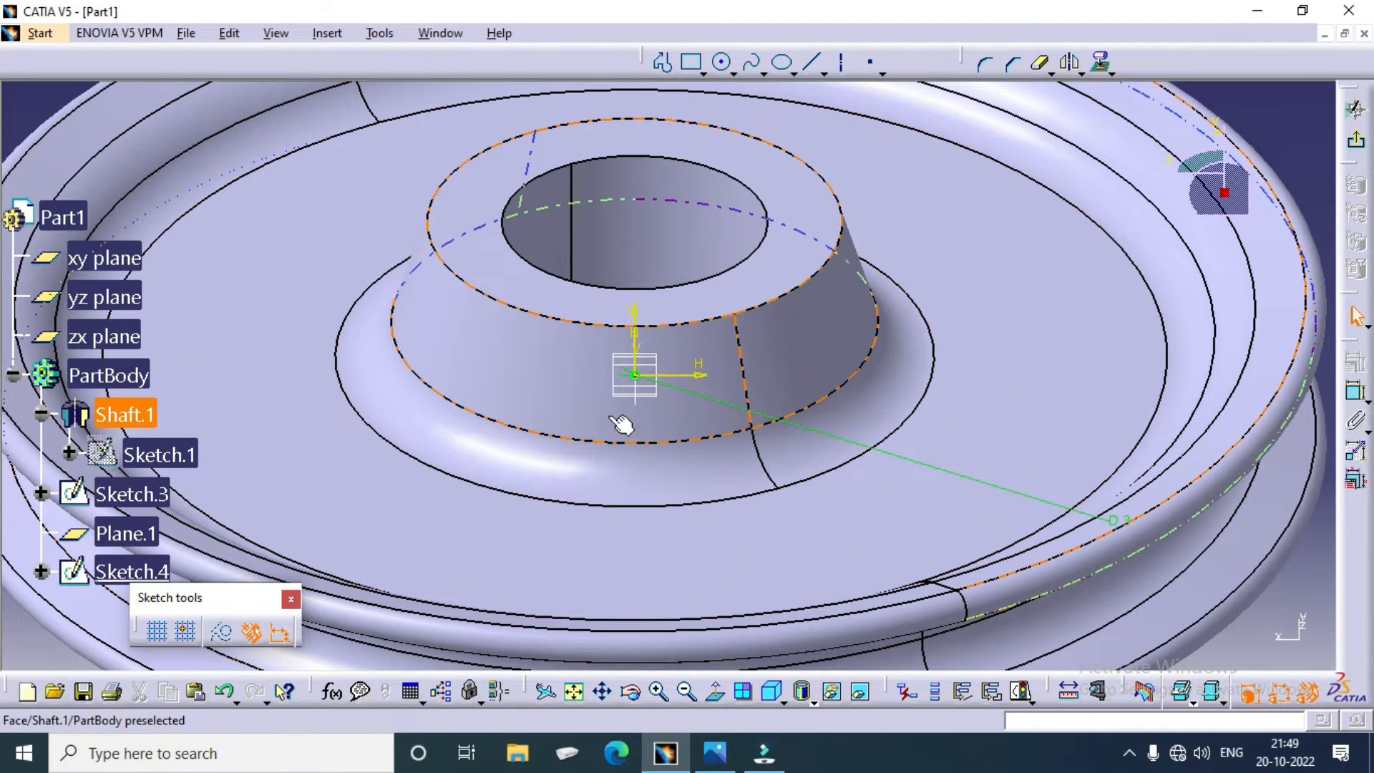
middle_click_drag(616, 423, 620, 232, "ctrl")
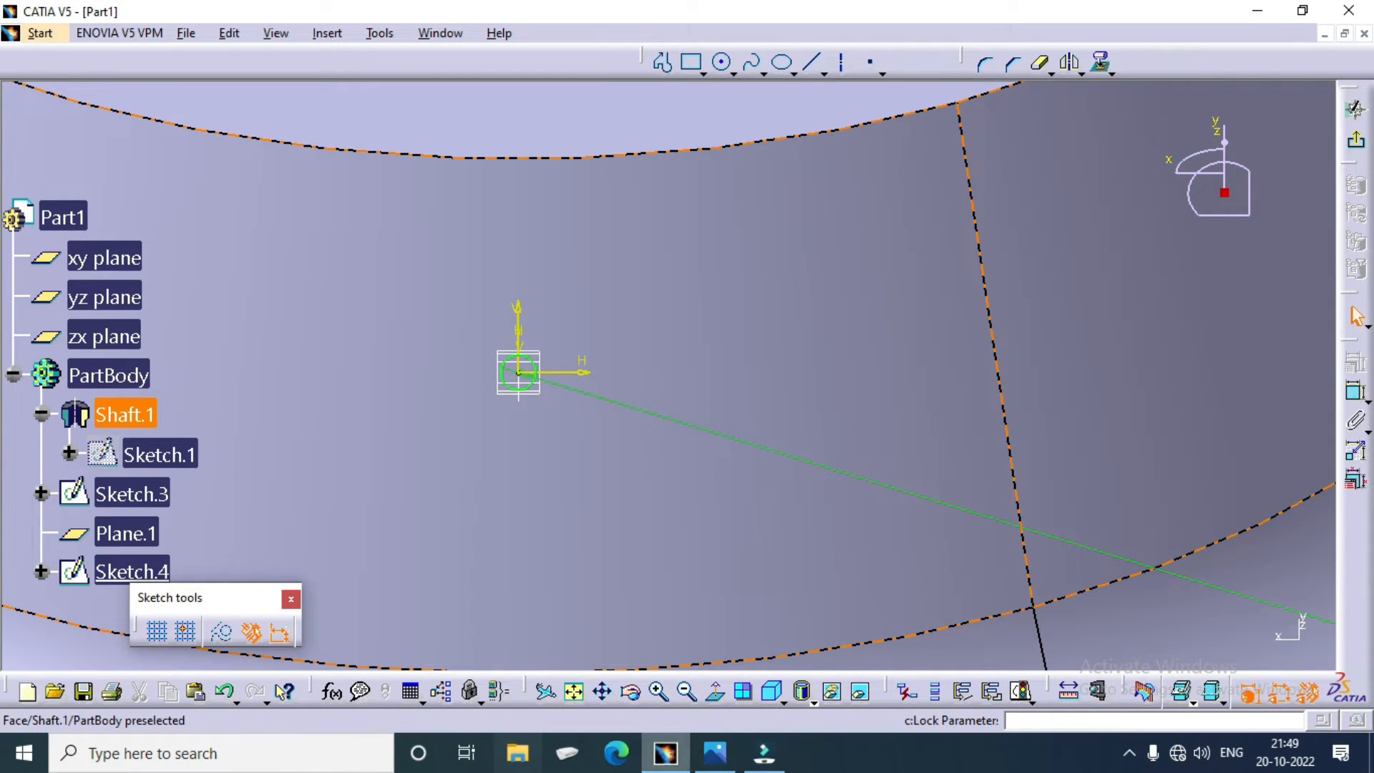
Step: Check the slanted hub hole's diameters in the pulley.bmp drawing, return to CATIA, and exit the circle sketch
left_click(715, 752)
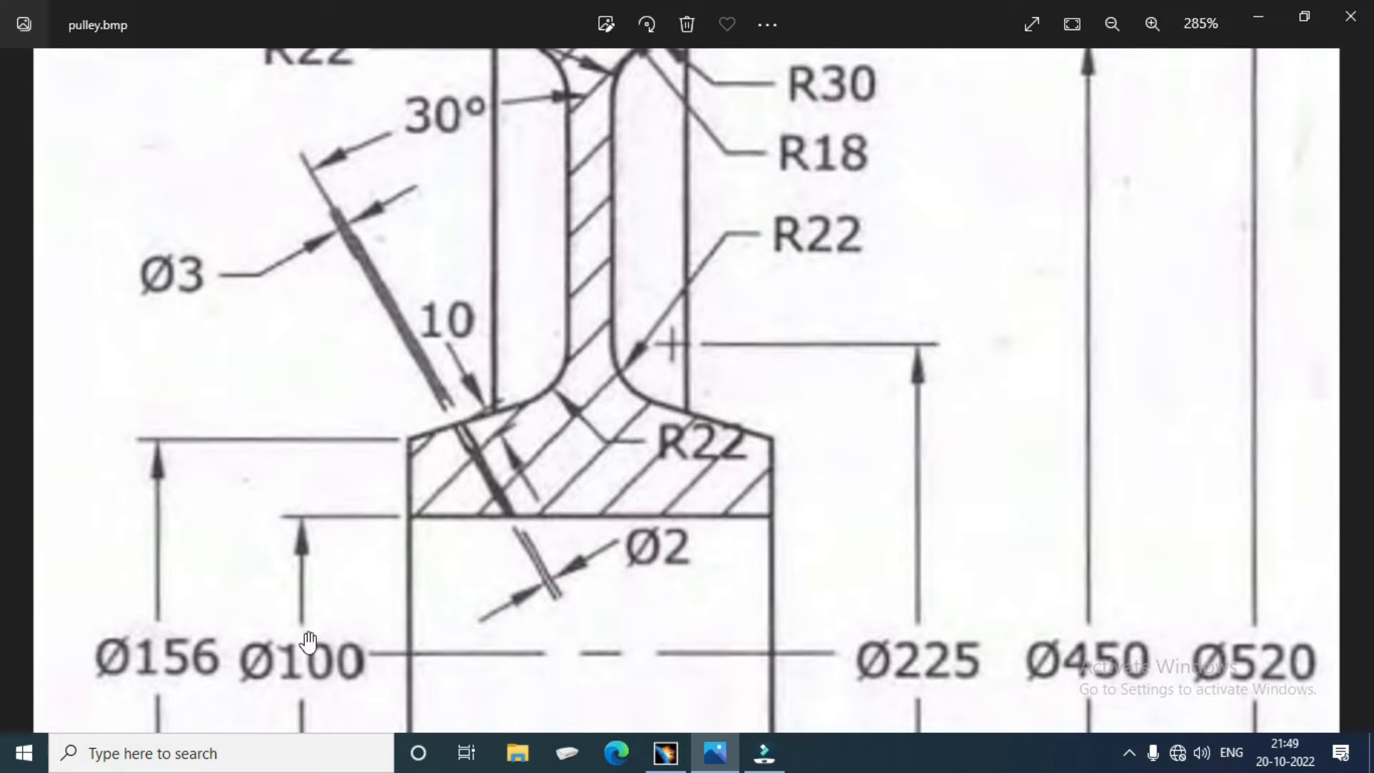
left_click(666, 752)
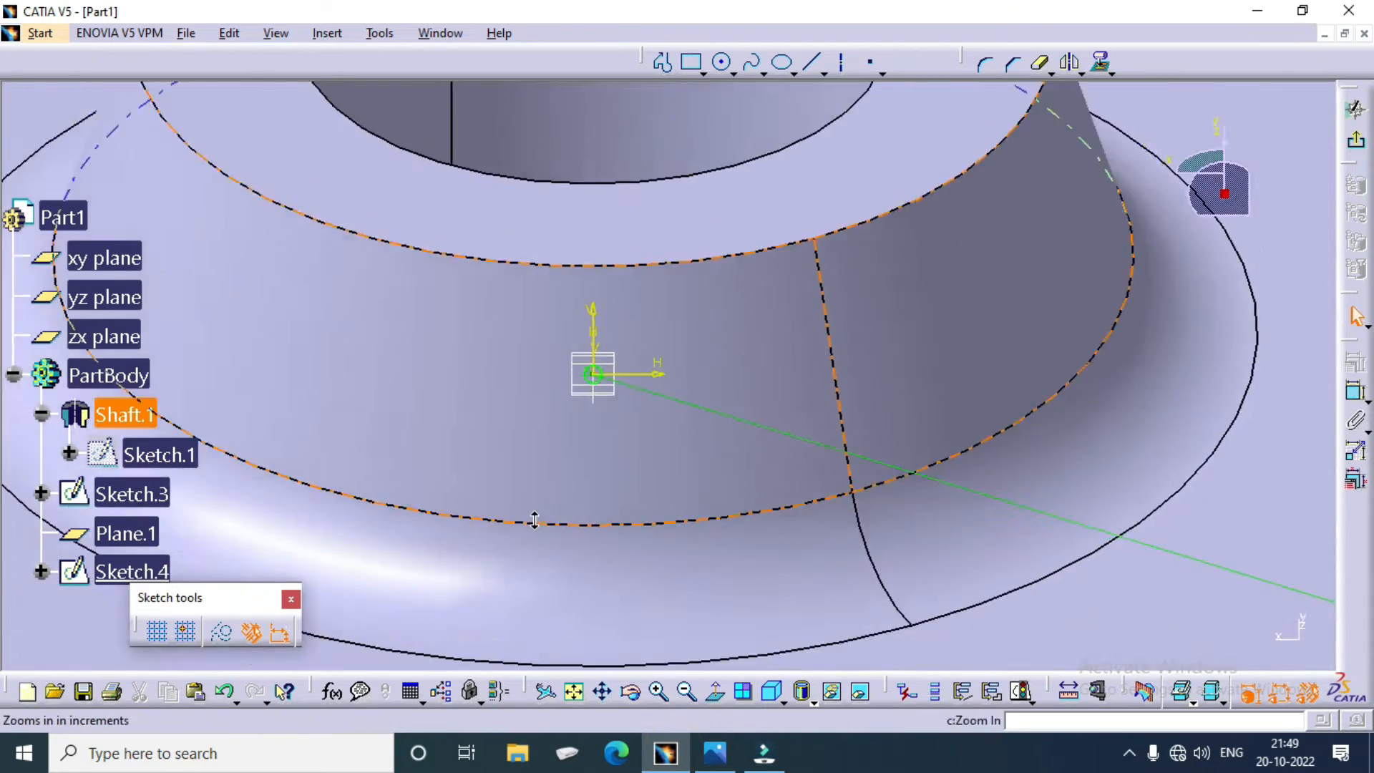
middle_click_drag(534, 520, 558, 596, "ctrl")
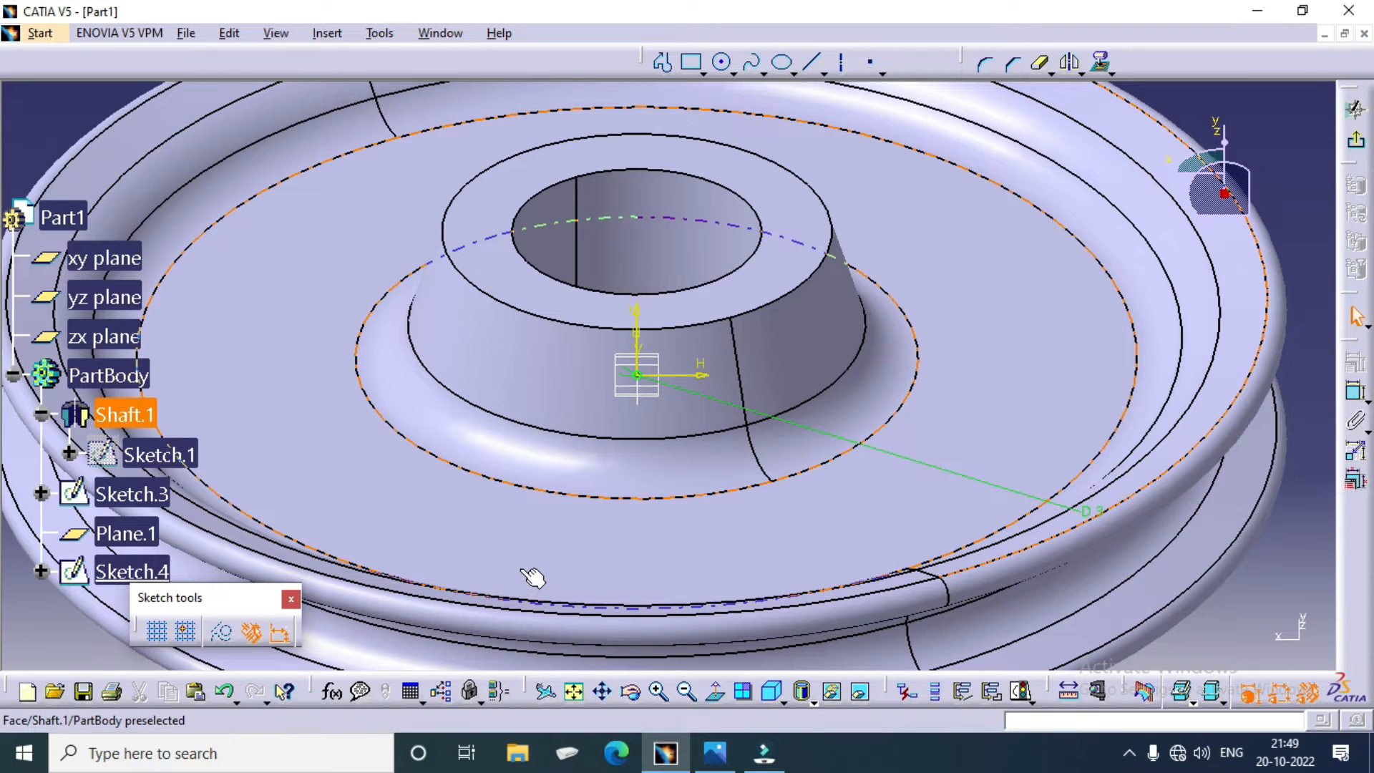
left_click(1357, 140)
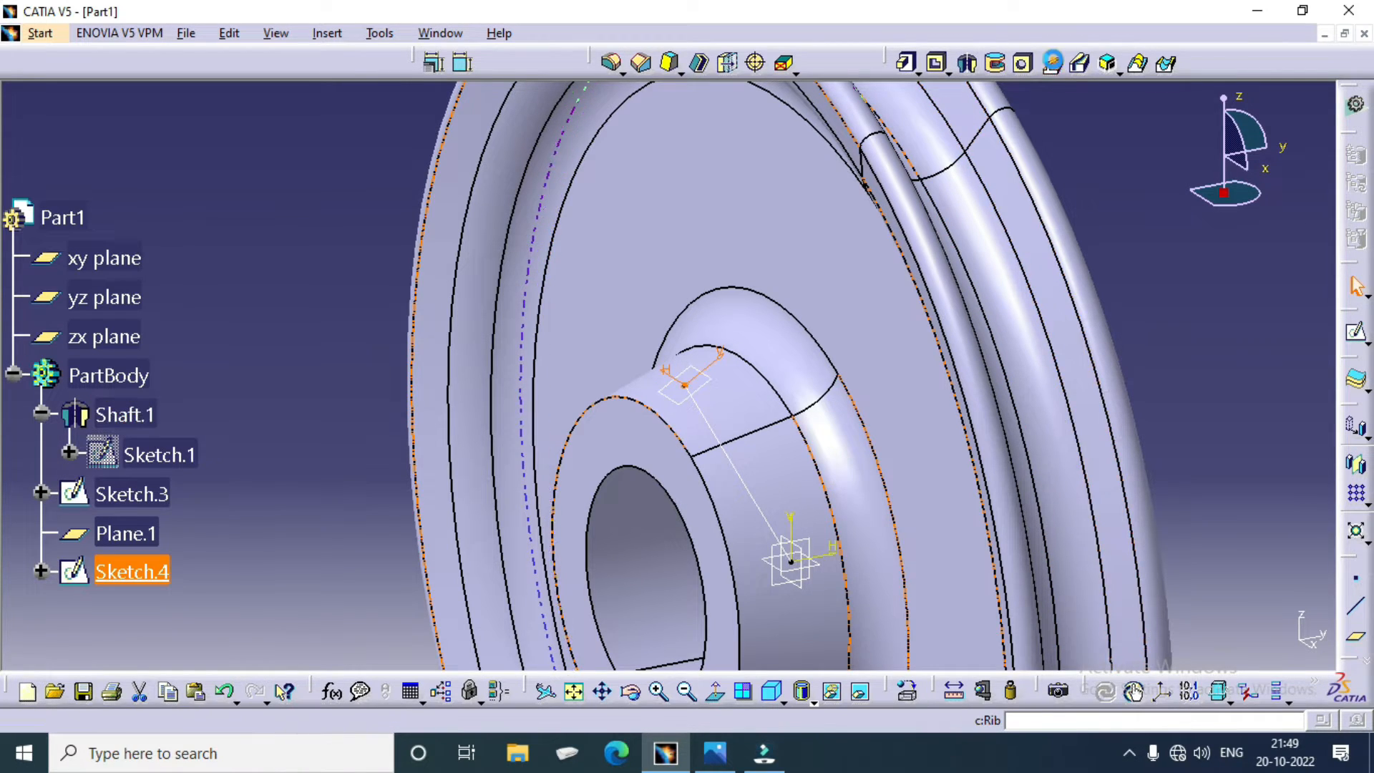
left_click(1052, 66)
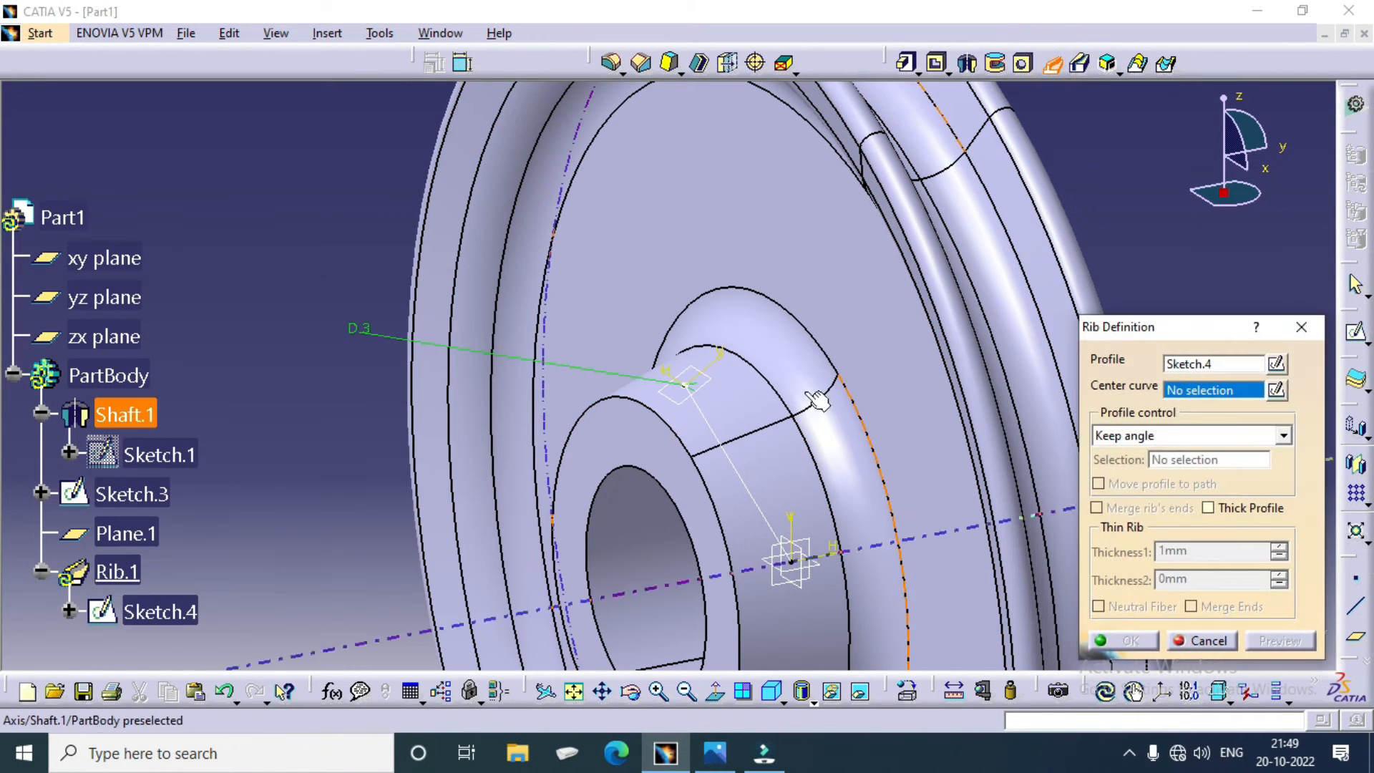
left_click(711, 430)
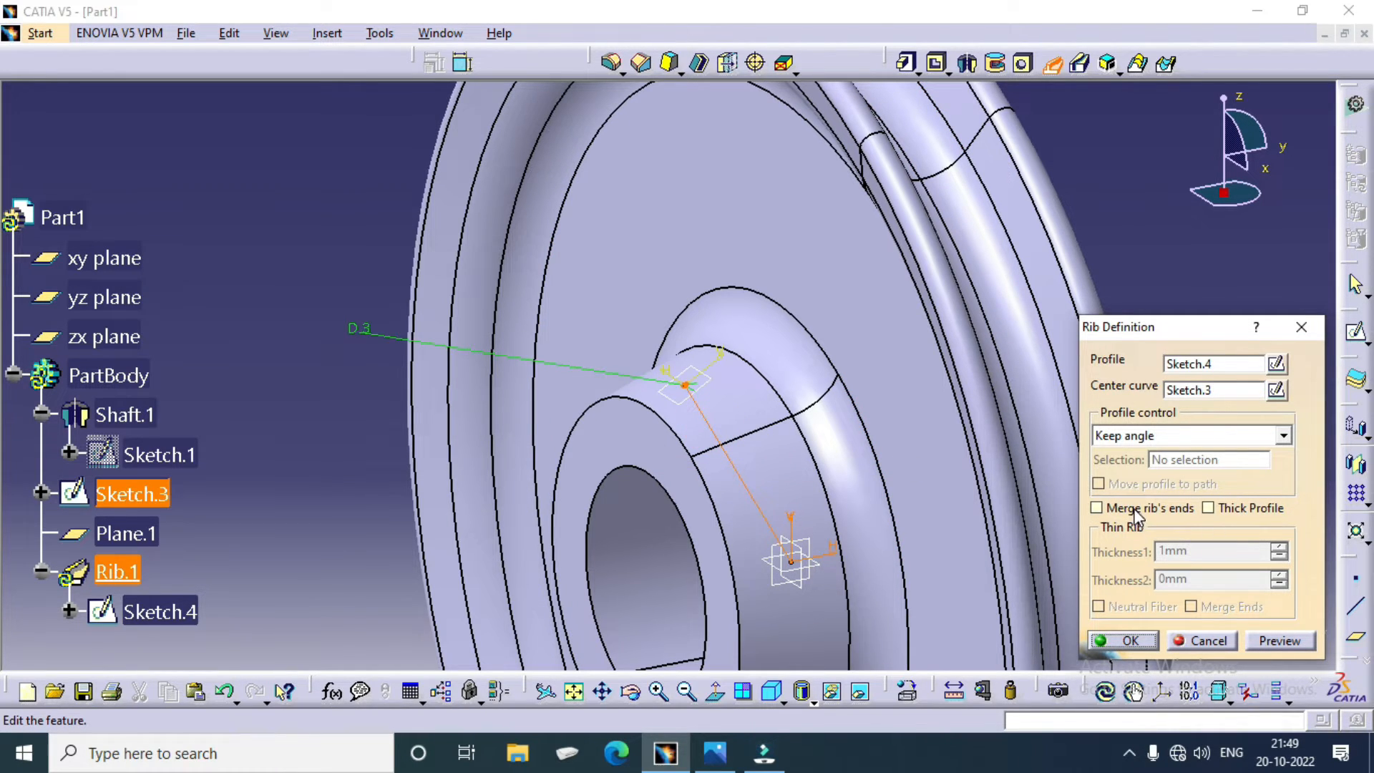
middle_click_drag(812, 463, 757, 308)
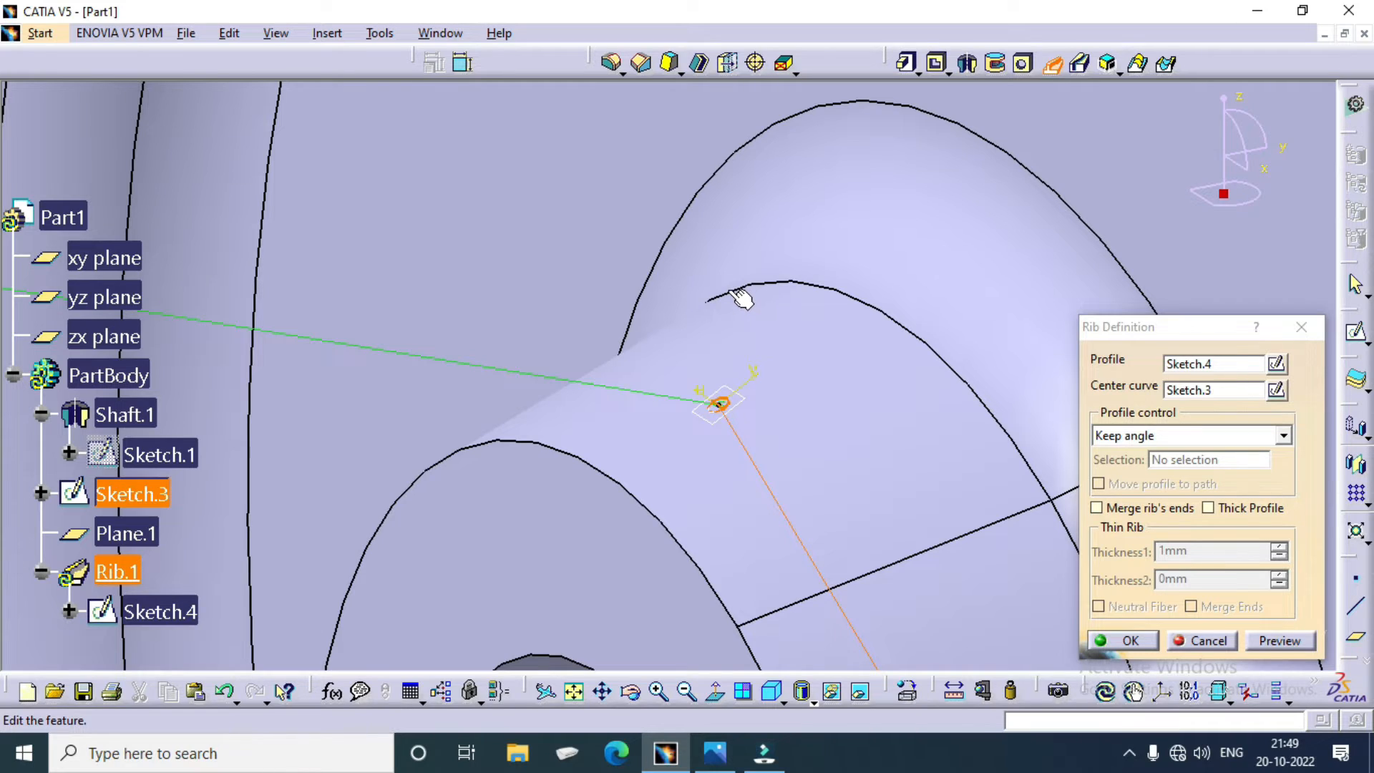
left_click(1208, 647)
Step: Reopen the circle sketch on the slanted line's normal plane and set the circle's diameter to 2 mm
middle_click_drag(836, 383, 818, 577, "ctrl")
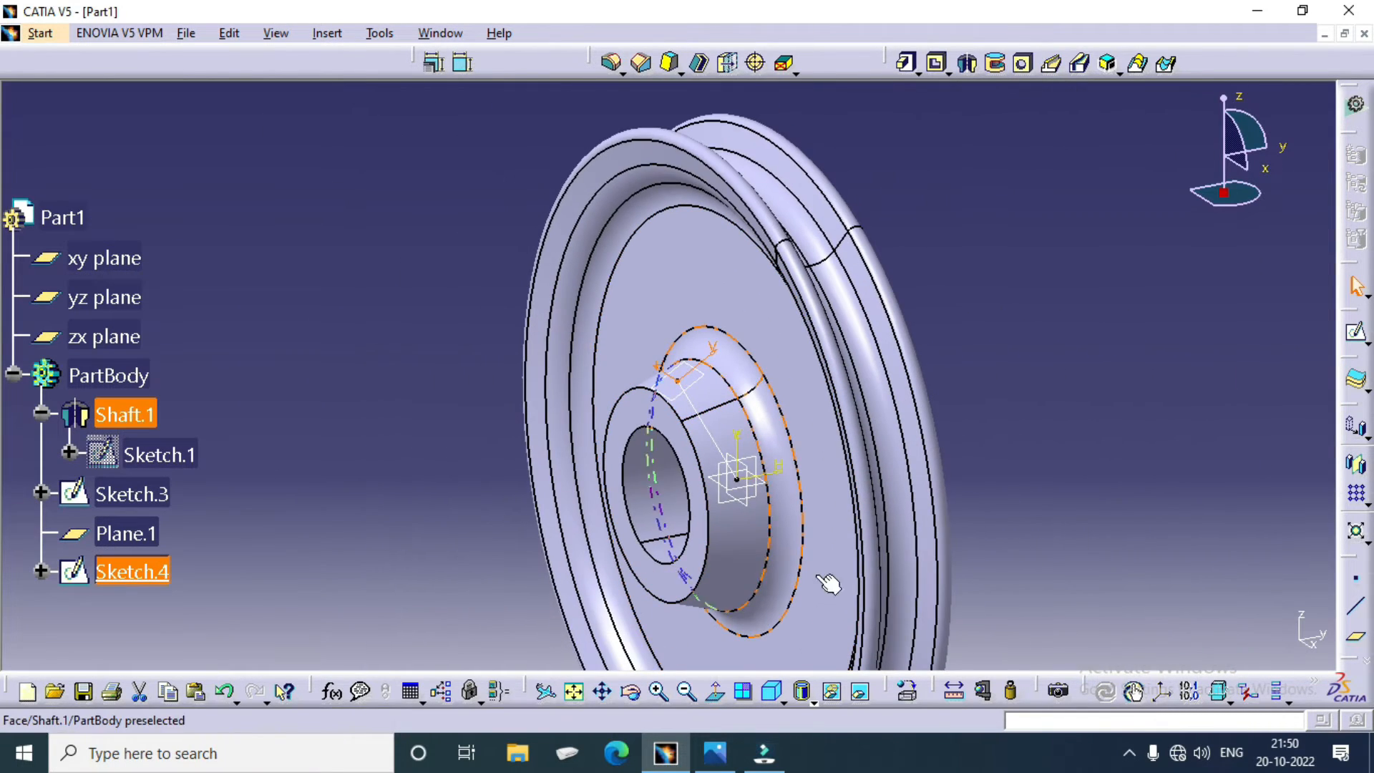
right_click(133, 570)
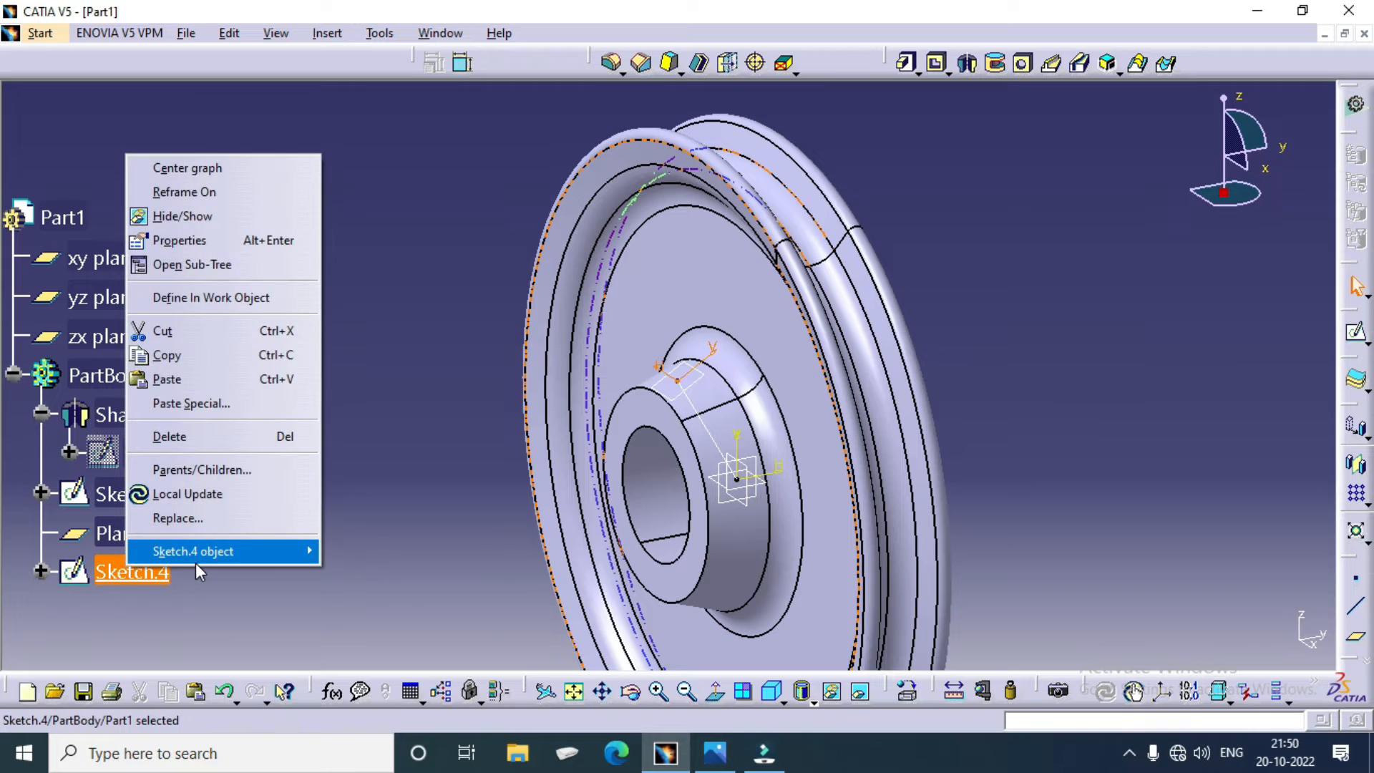
mouse_move(214, 551)
left_click(376, 546)
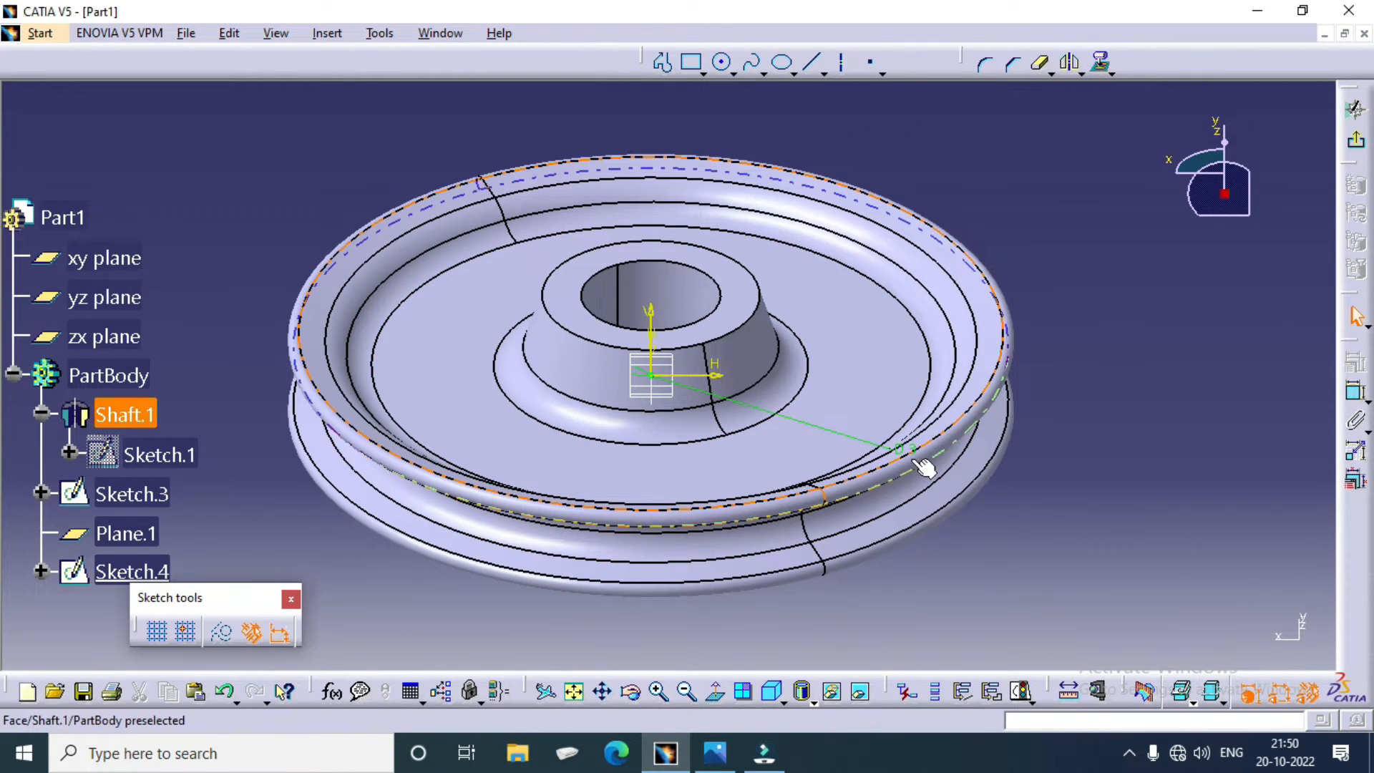
double_click(904, 448)
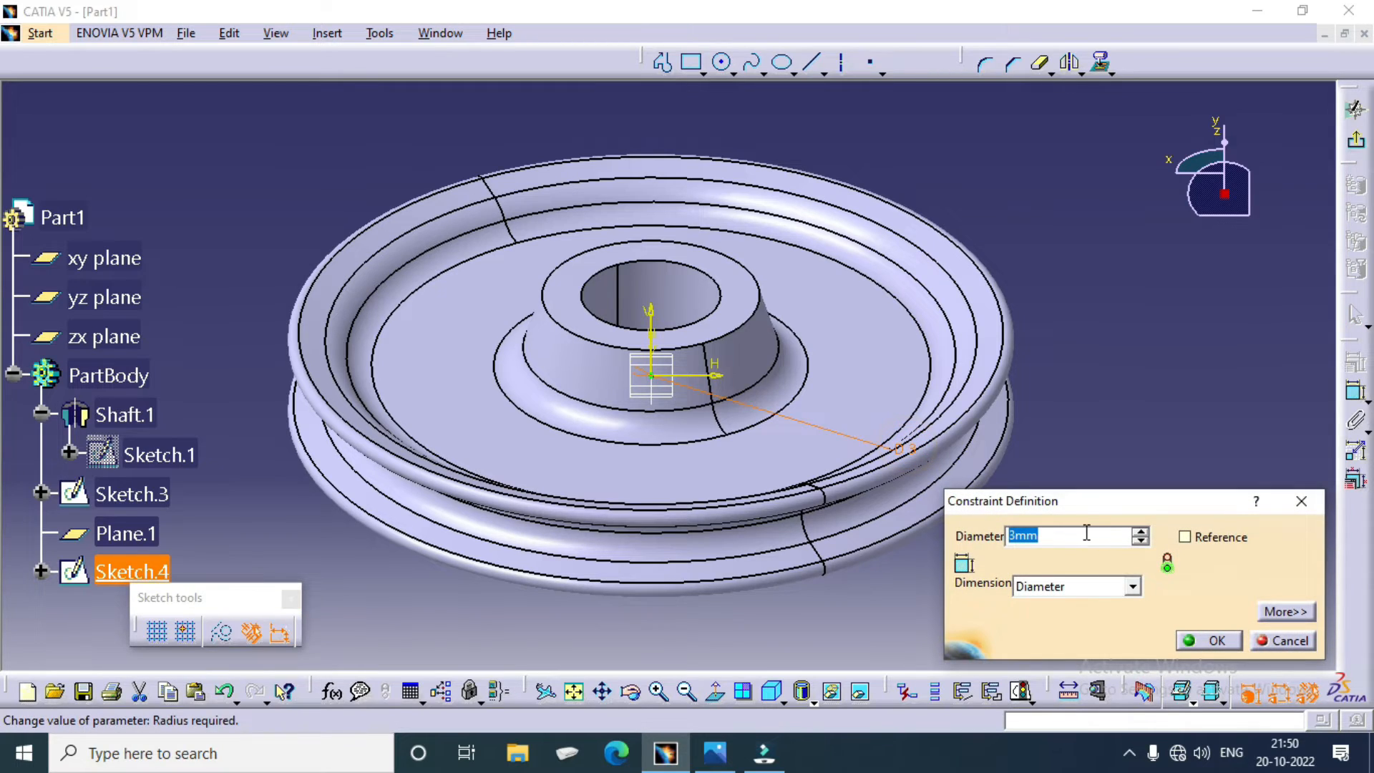
type("2")
key("Return")
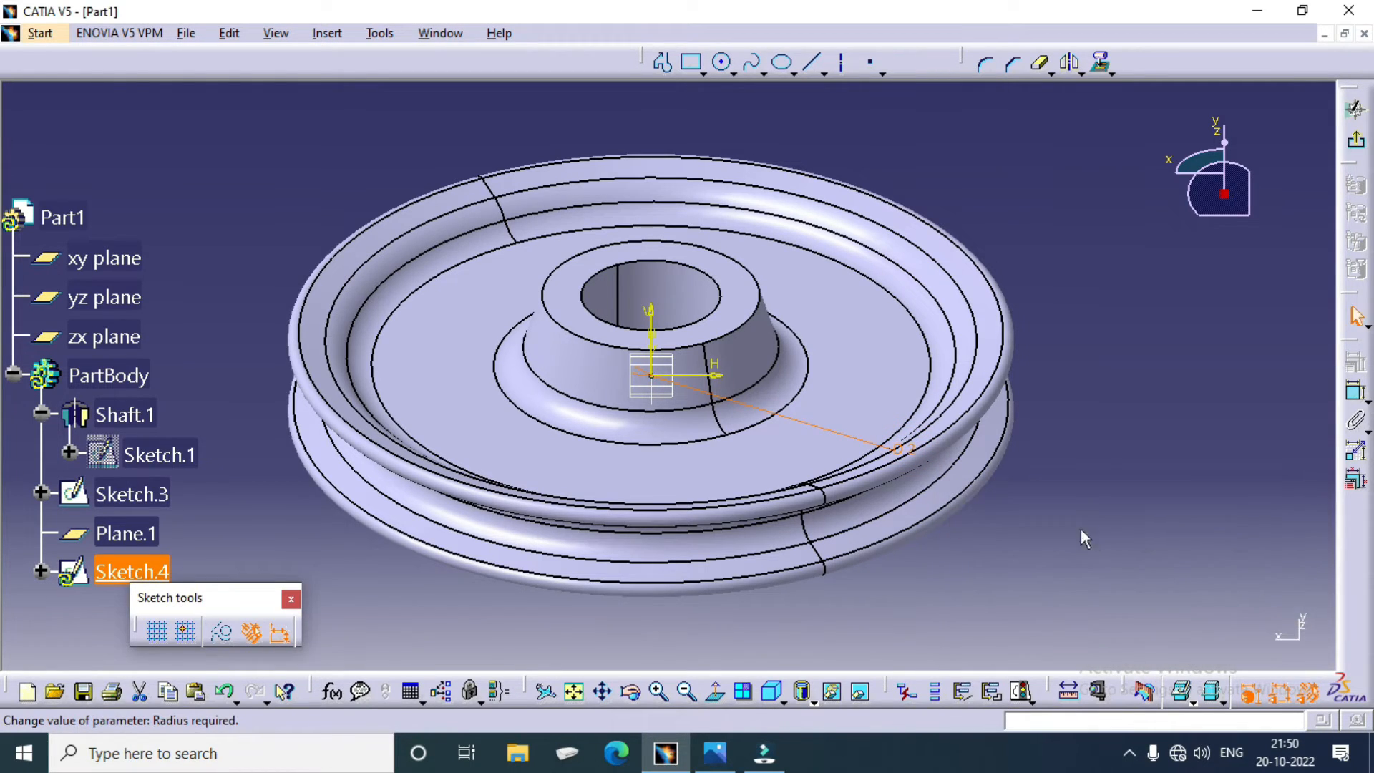
Step: Exit the 2 mm circle sketch and inspect the circle closely on the hub's conical face
left_click(1358, 143)
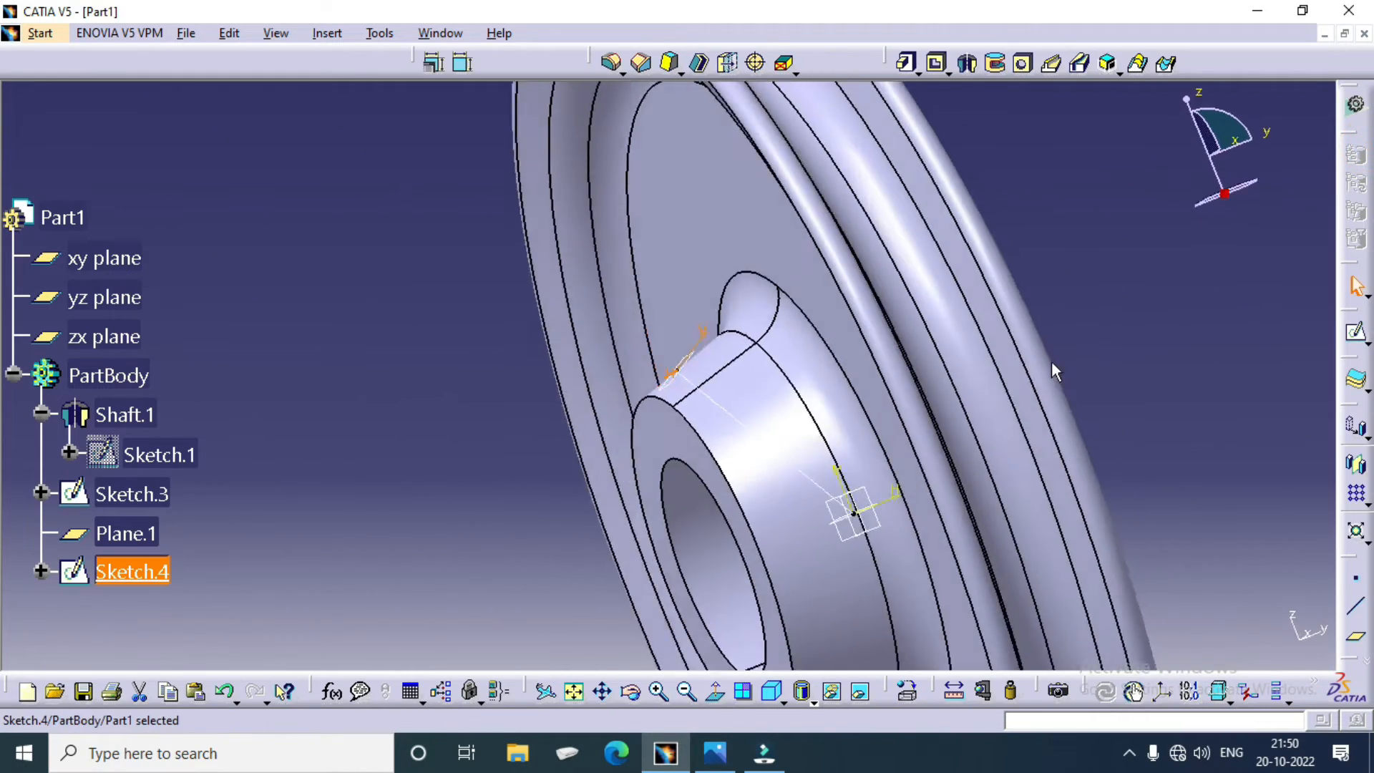
left_click(945, 355)
middle_click_drag(1008, 408, 972, 236, "ctrl")
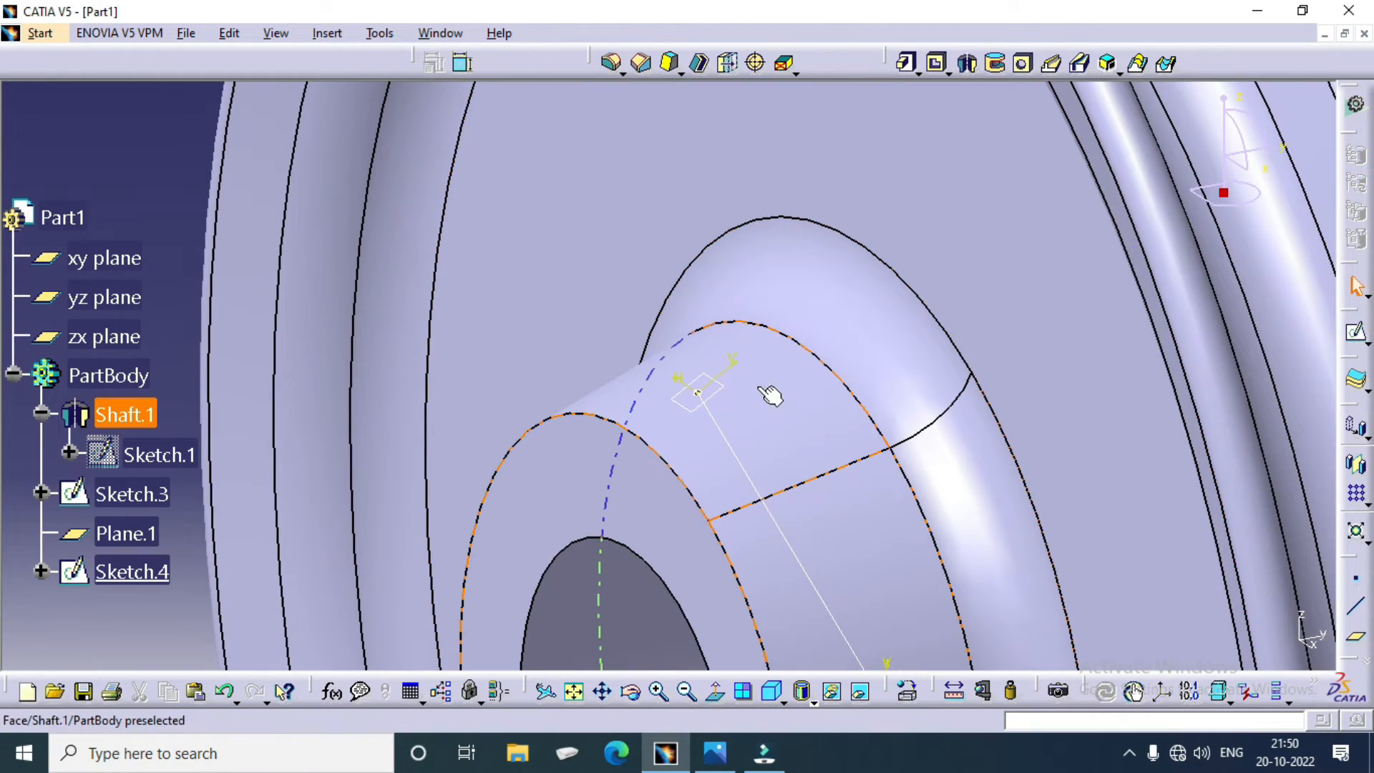
middle_click_drag(715, 420, 689, 270, "ctrl")
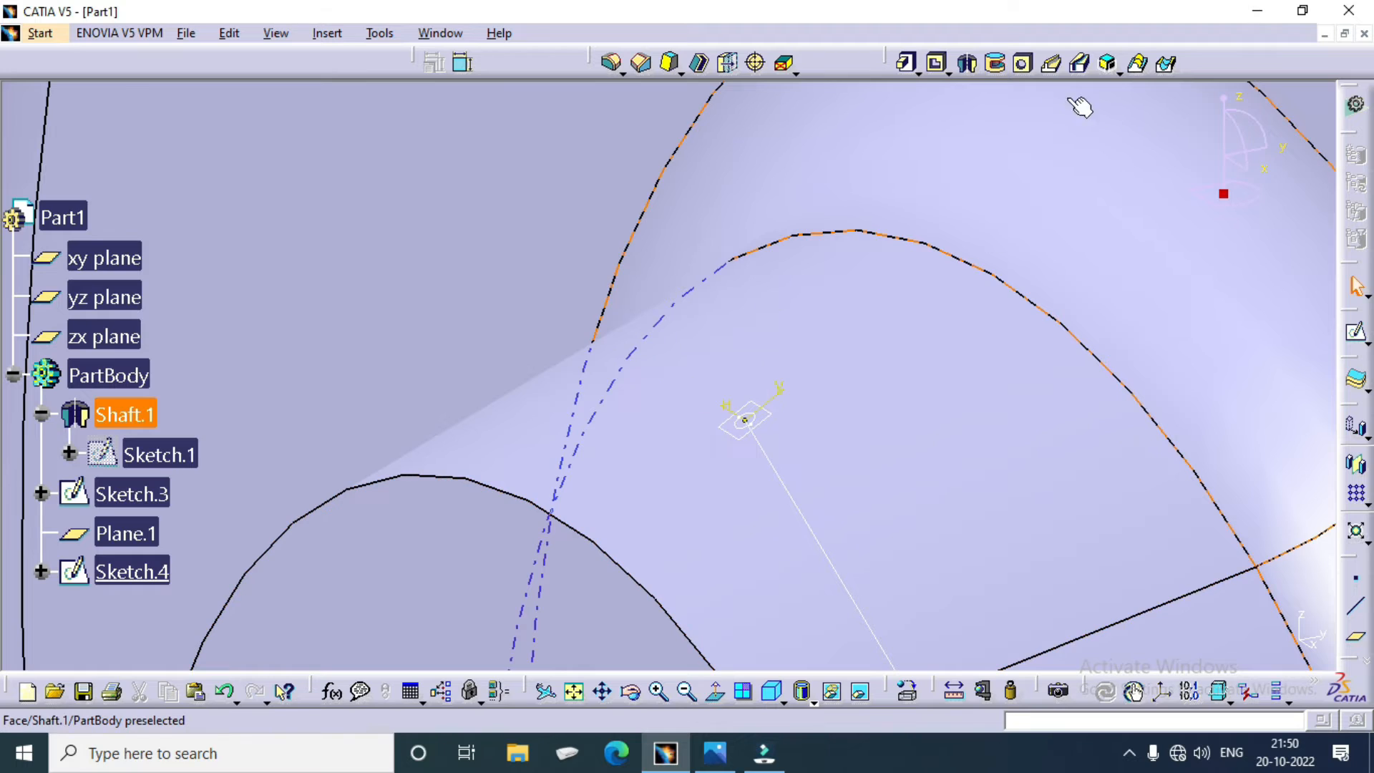
left_click(1052, 66)
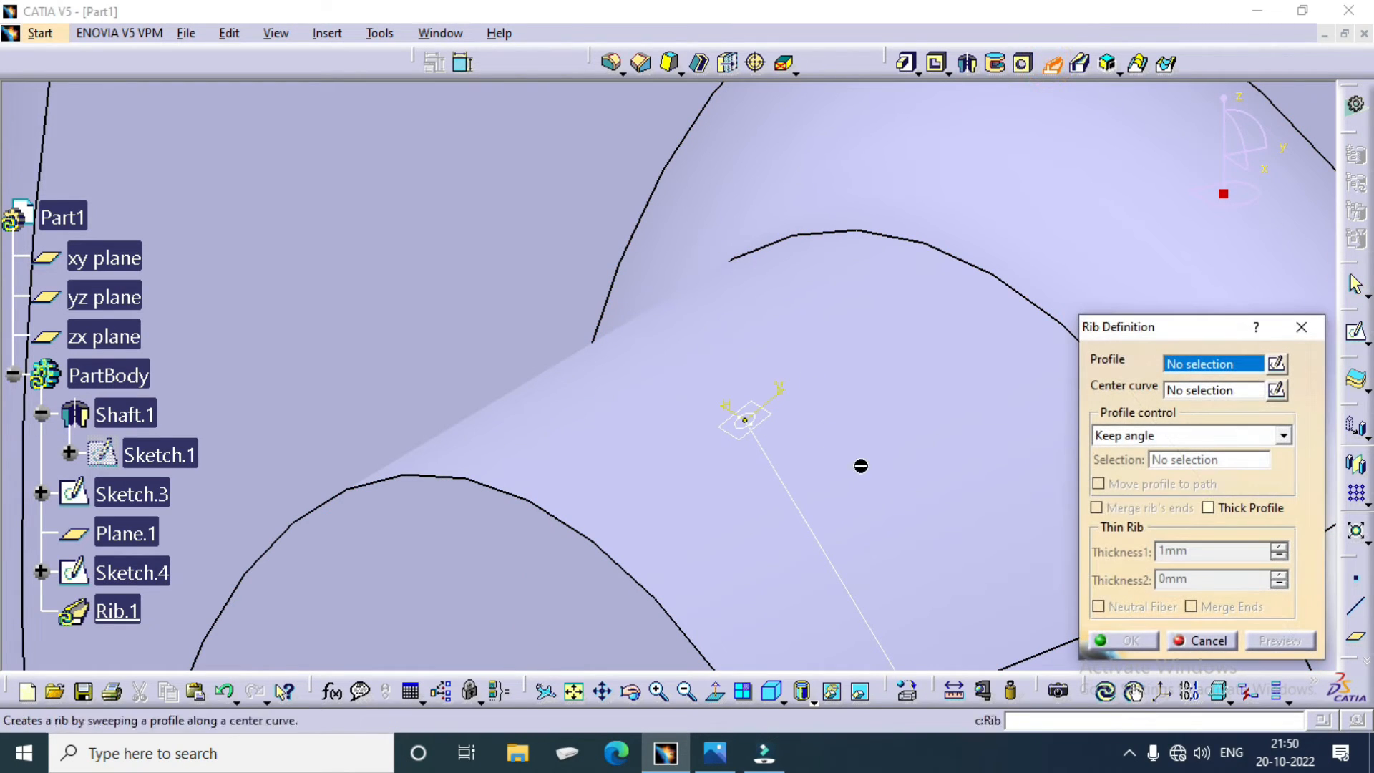
left_click(746, 420)
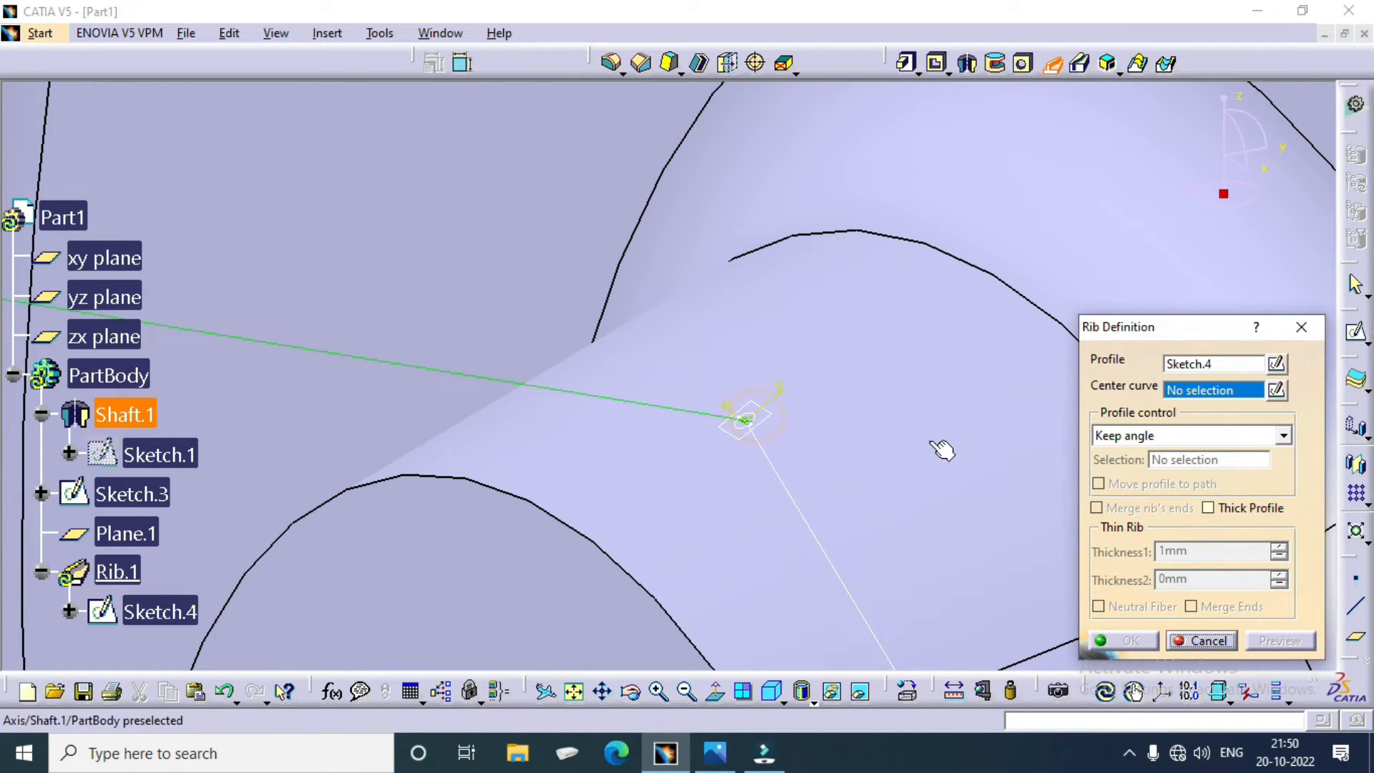
left_click(803, 496)
left_click(1281, 640)
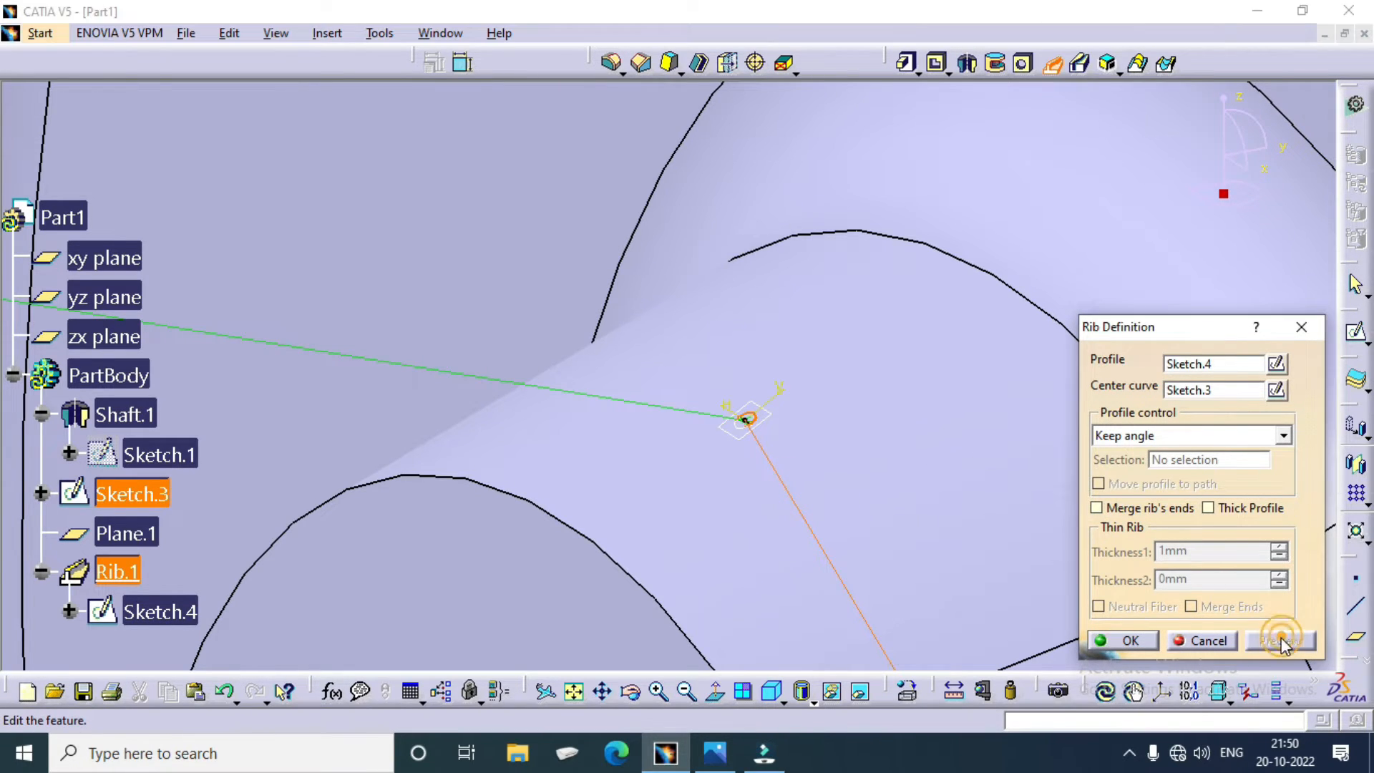
middle_click_drag(796, 438, 780, 214, "ctrl")
scroll(799, 352, "up", 1)
mouse_move(799, 352)
middle_mouse_down()
mouse_move(488, 245)
mouse_move(391, 286)
middle_mouse_up()
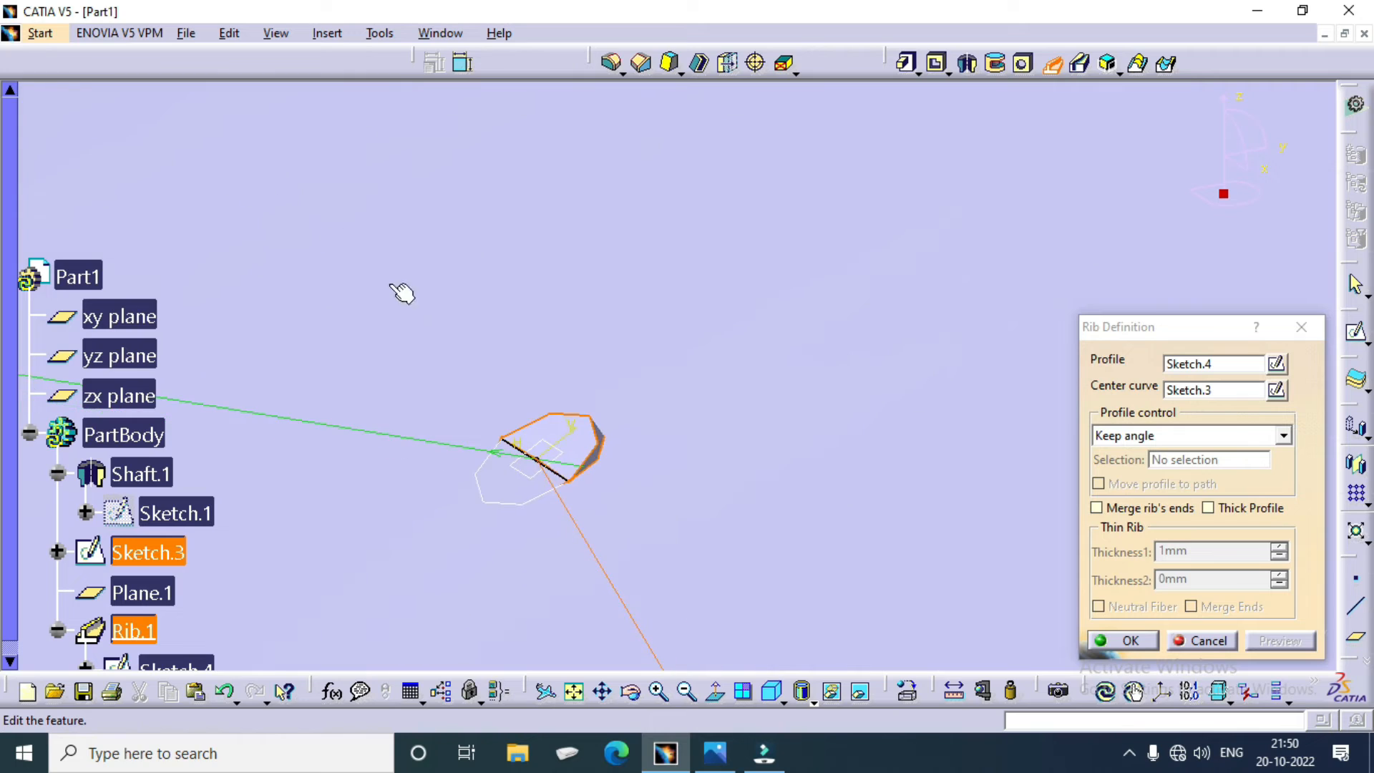
left_click(1207, 641)
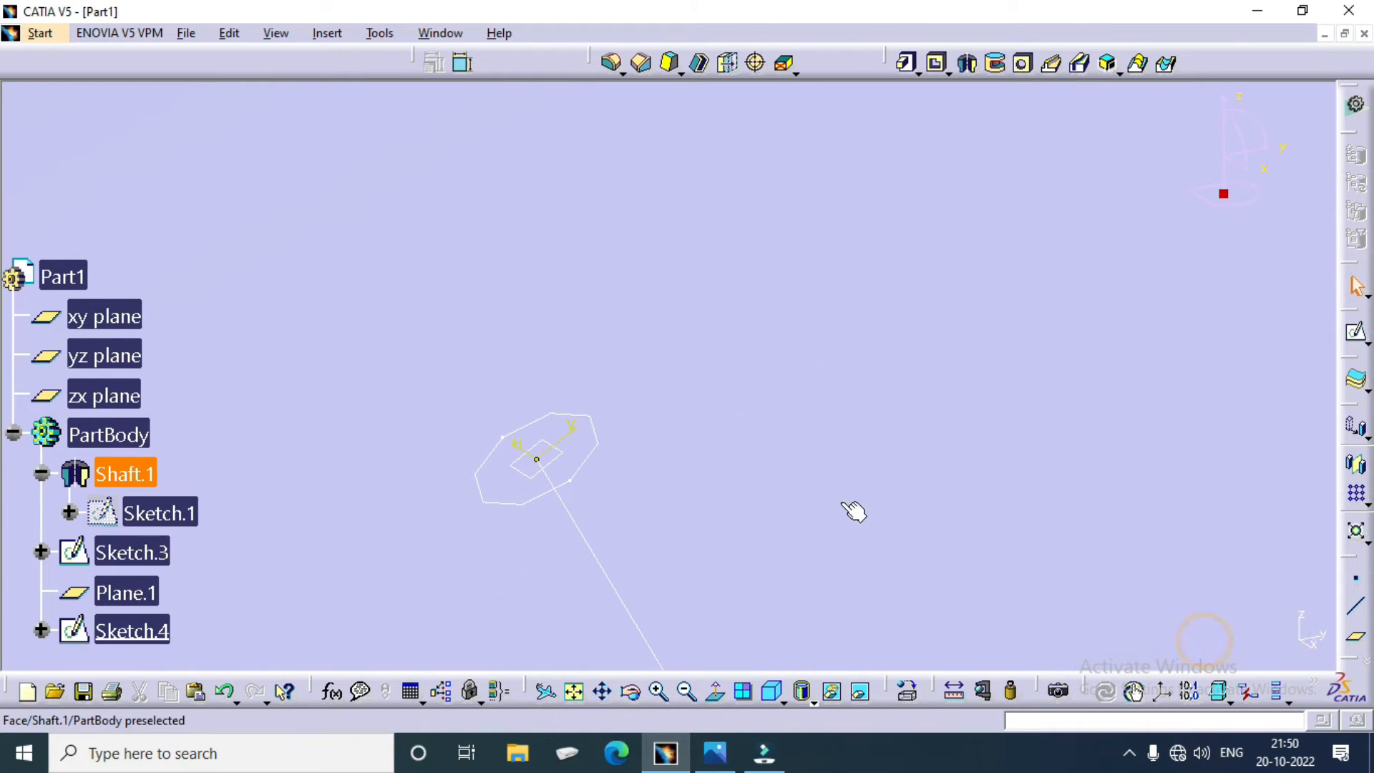
Step: Cut a Slot through the hub with the 2 mm circle as profile and the slanted line sketch as center curve, keeping the Keep angle control
left_click(1079, 64)
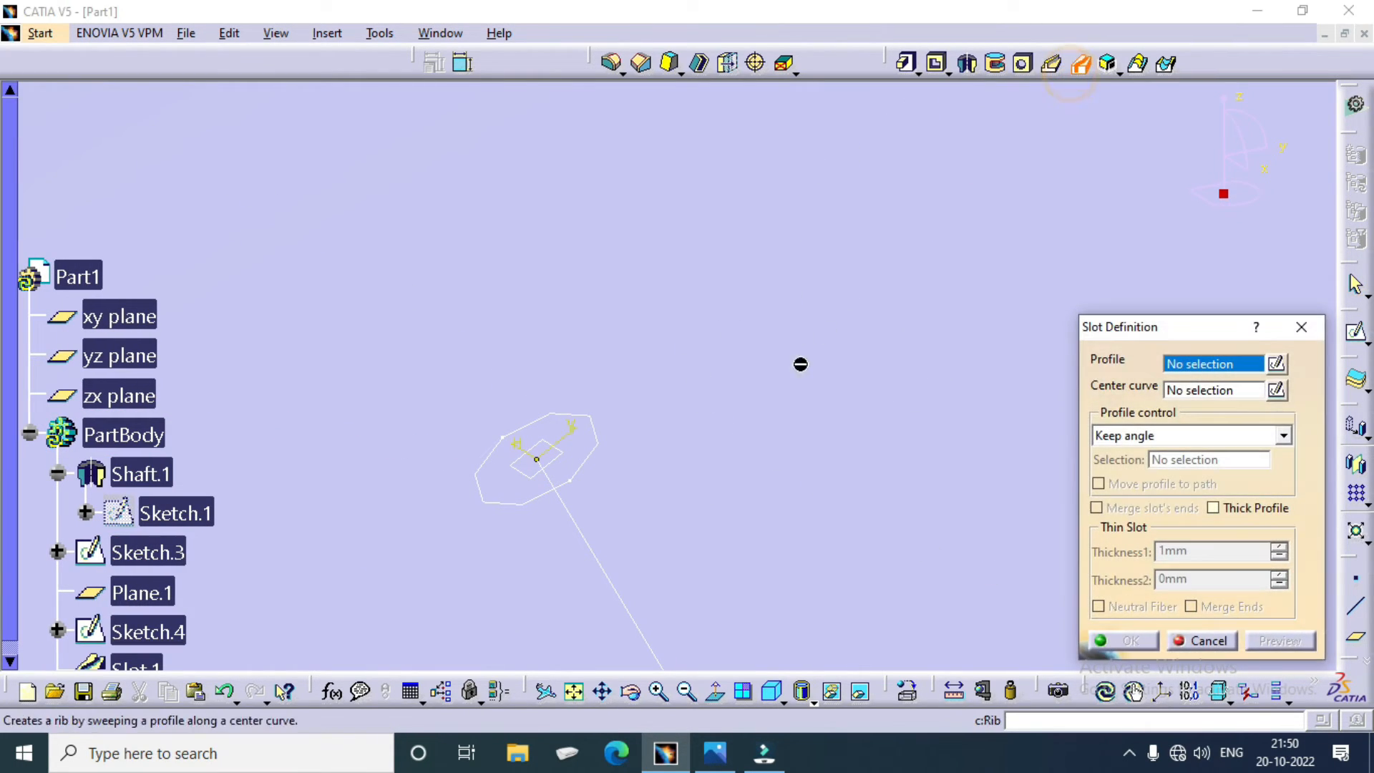
left_click(595, 452)
left_click(601, 581)
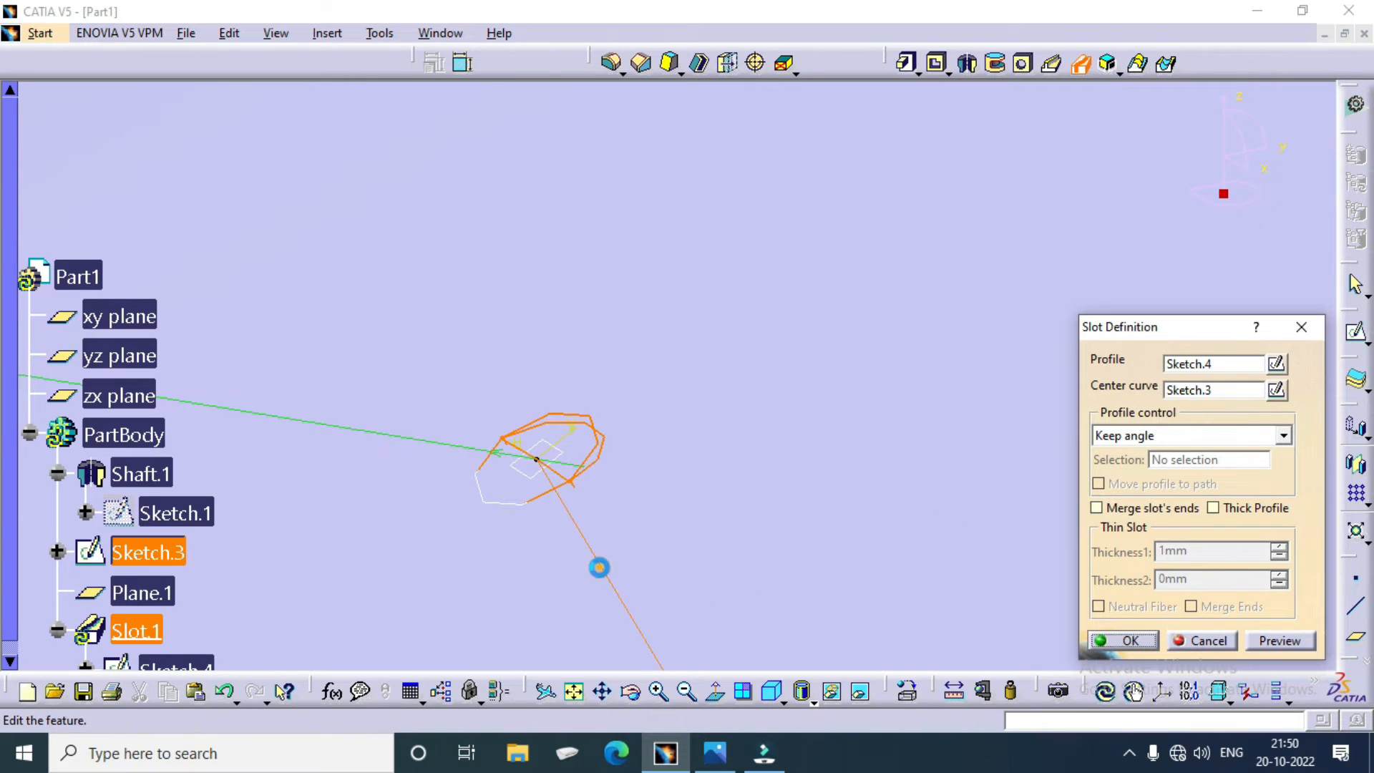
middle_click_drag(621, 318, 608, 630, "ctrl")
left_click(1130, 640)
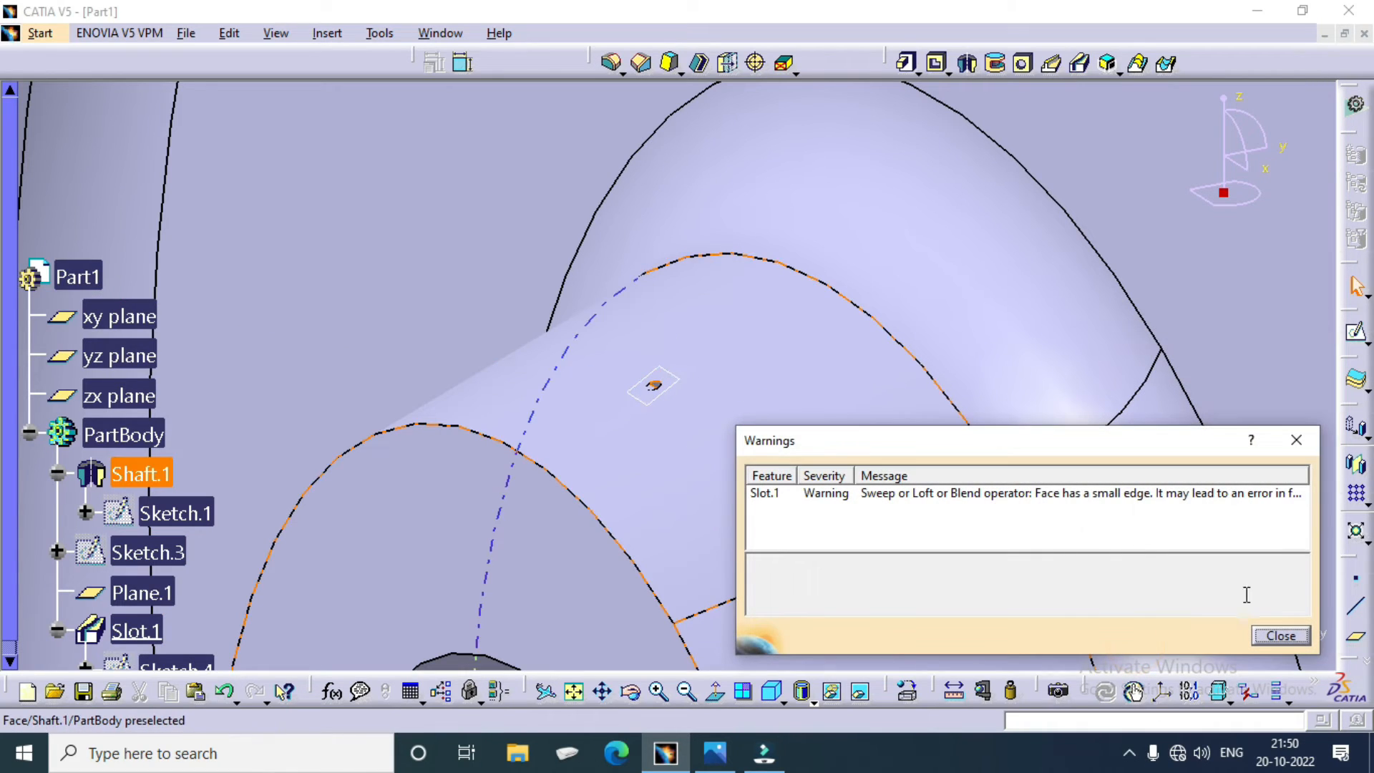
left_click(1278, 635)
middle_click_drag(791, 327, 786, 515, "ctrl")
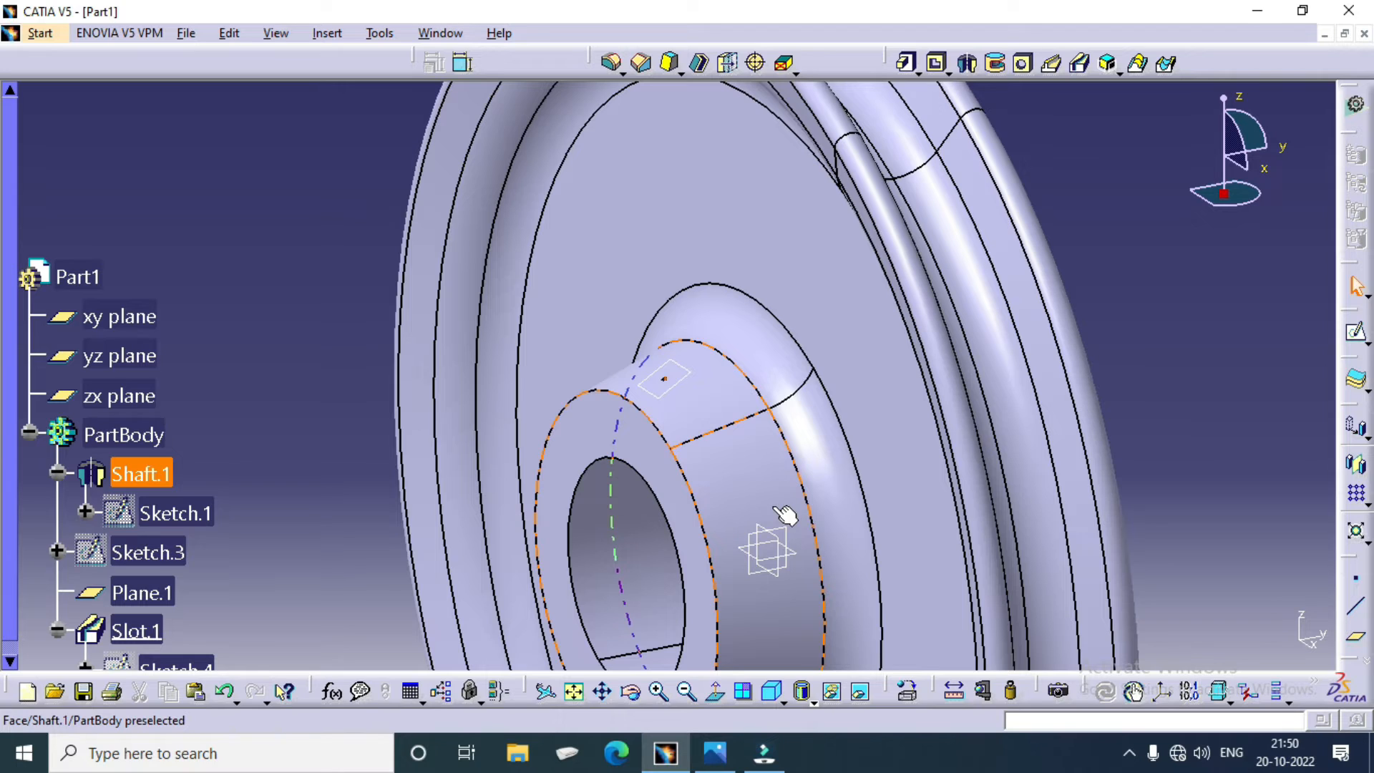
left_click(1119, 313)
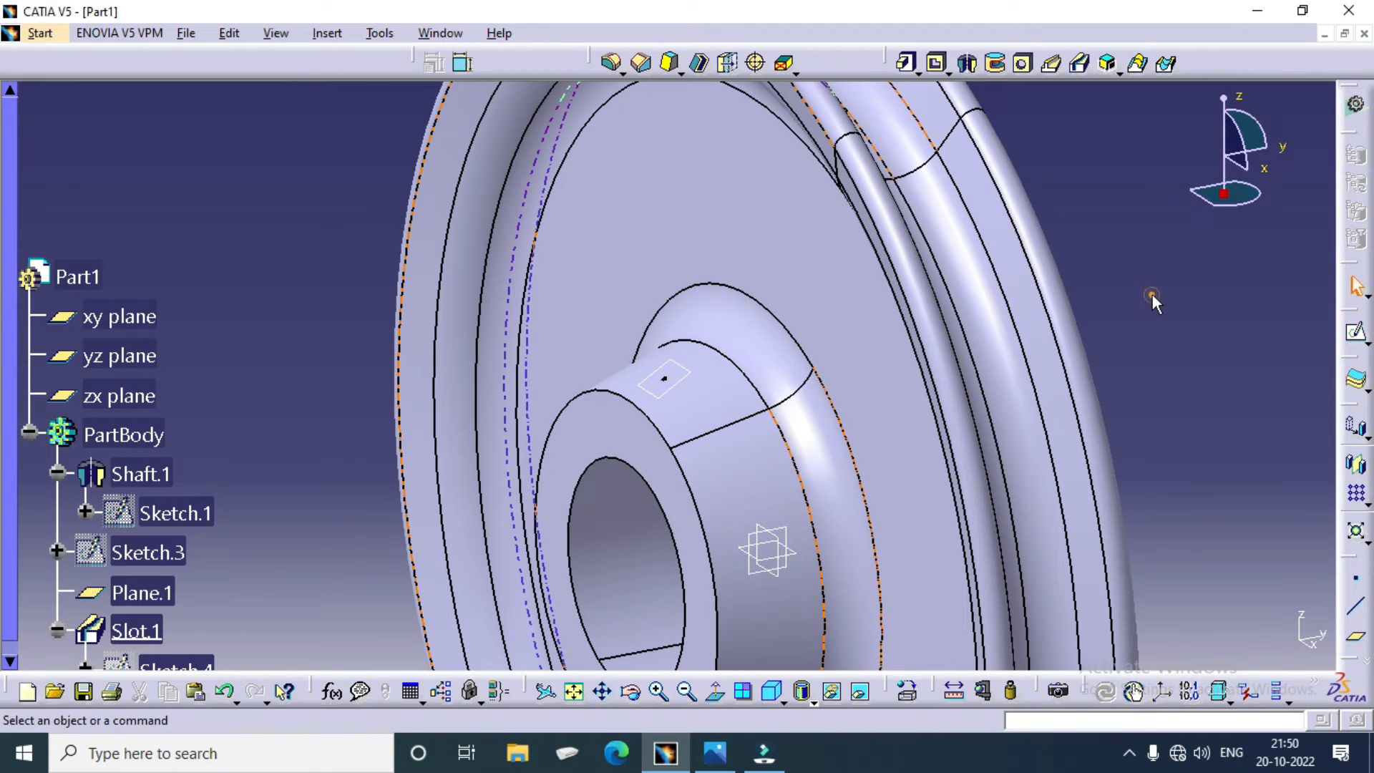
Step: Start a sketch on the slanted line's normal plane and draw a circle about 11.3 mm in diameter centred on the origin
left_click(1356, 327)
left_click(664, 378)
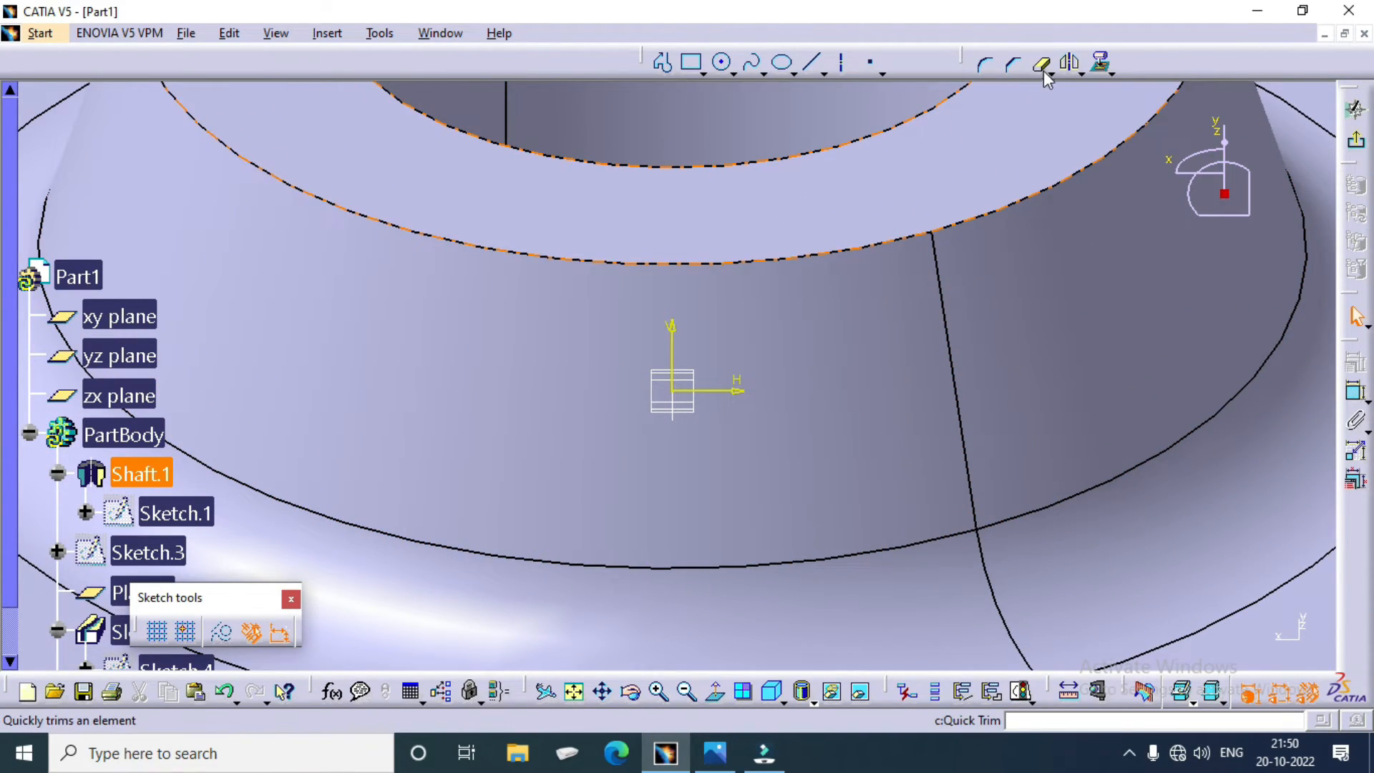
left_click(722, 62)
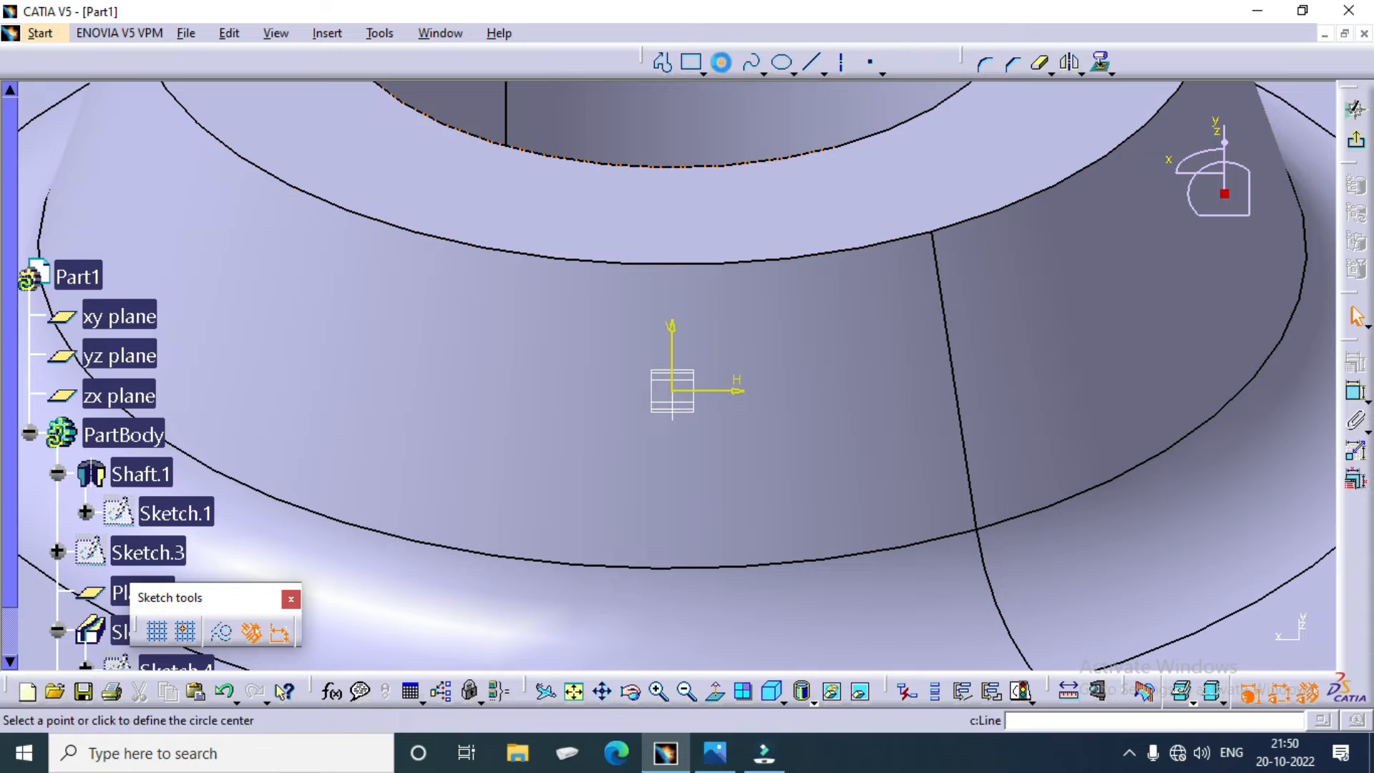
left_click(672, 391)
left_click(699, 363)
Step: Constrain the new circle's diameter at the slot opening and exit the sketch
left_click(1354, 391)
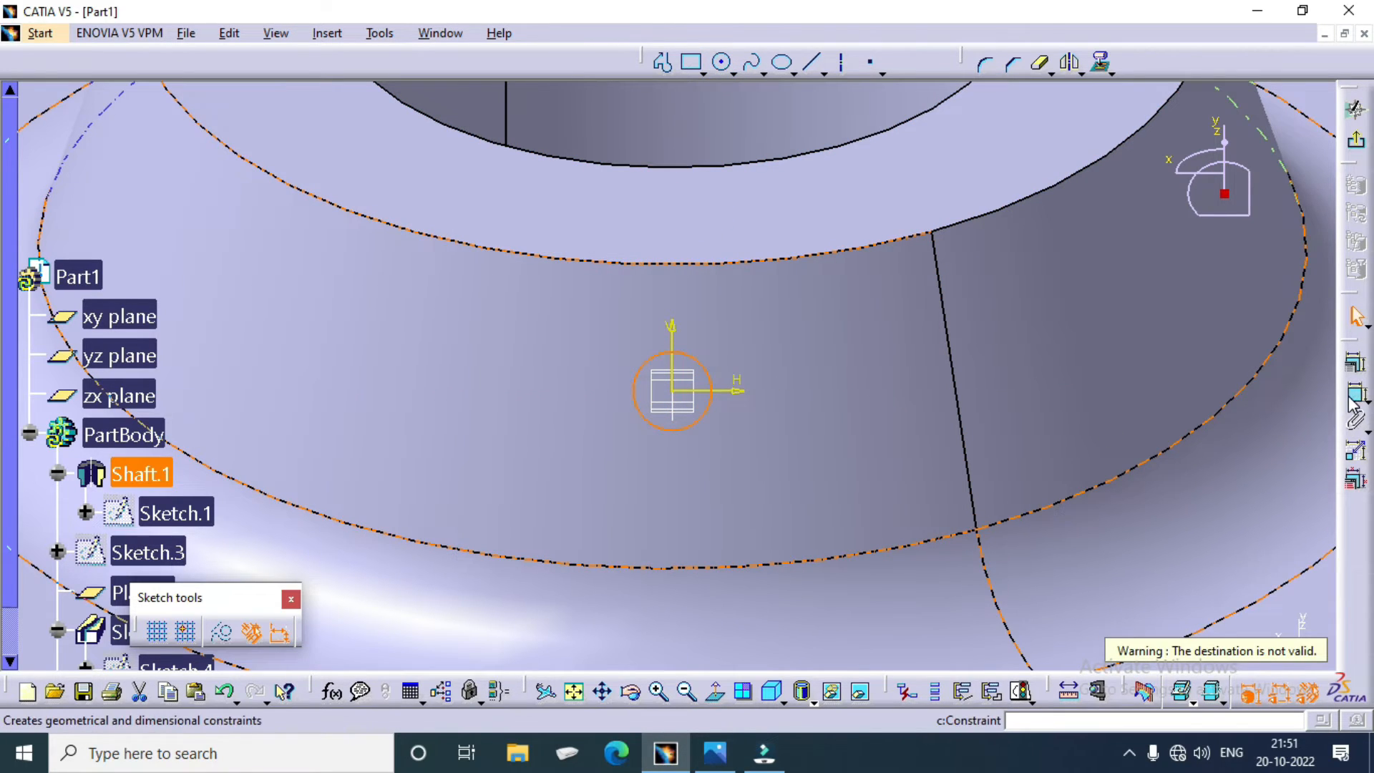
left_click(710, 401)
left_click(903, 469)
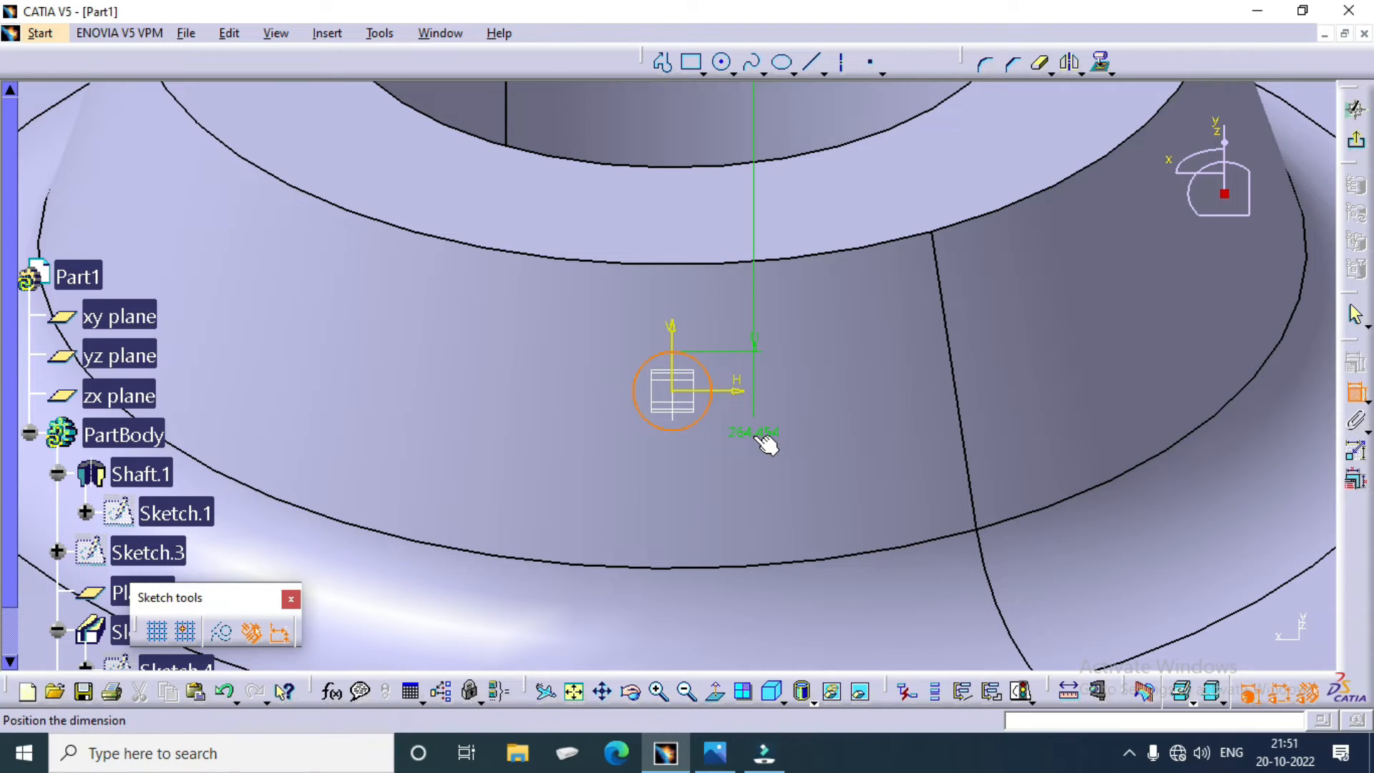
left_click(1352, 393)
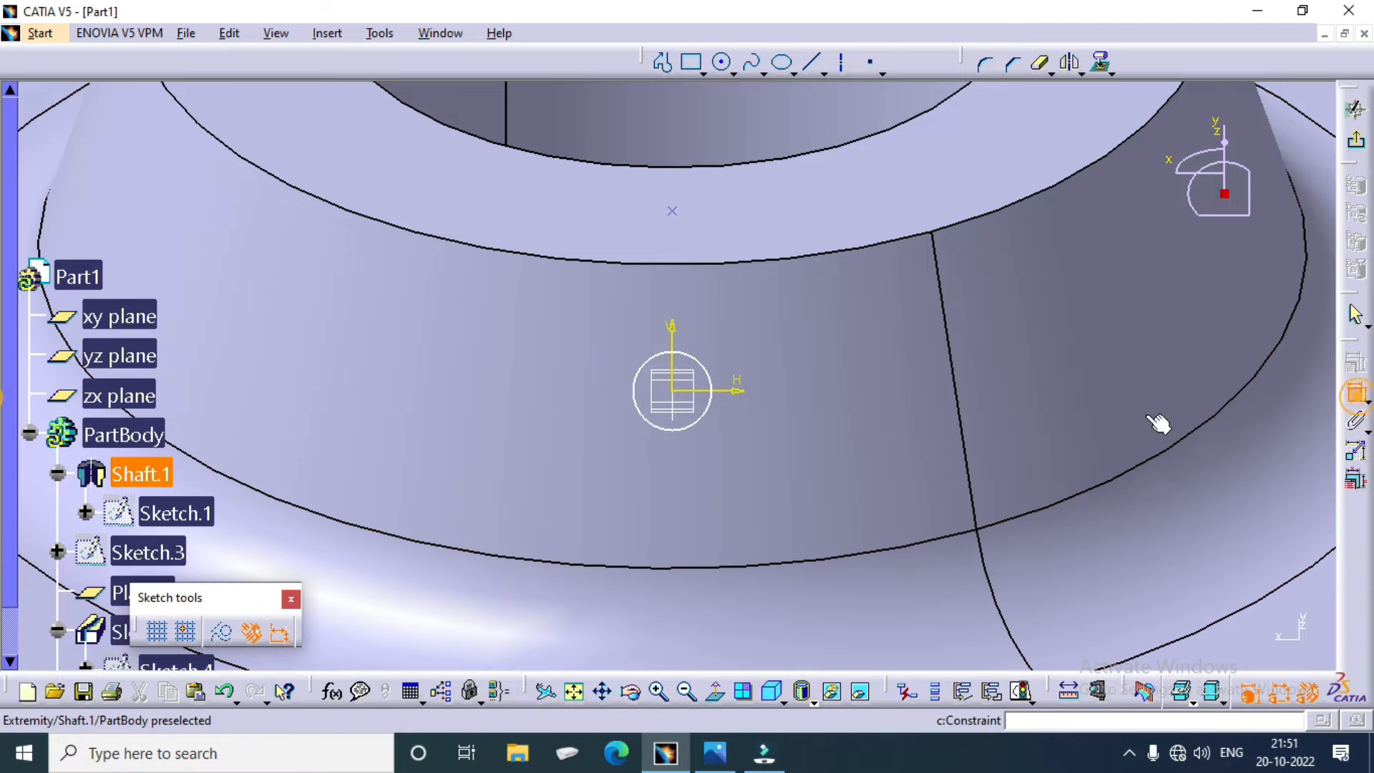
middle_click_drag(634, 327, 581, 538)
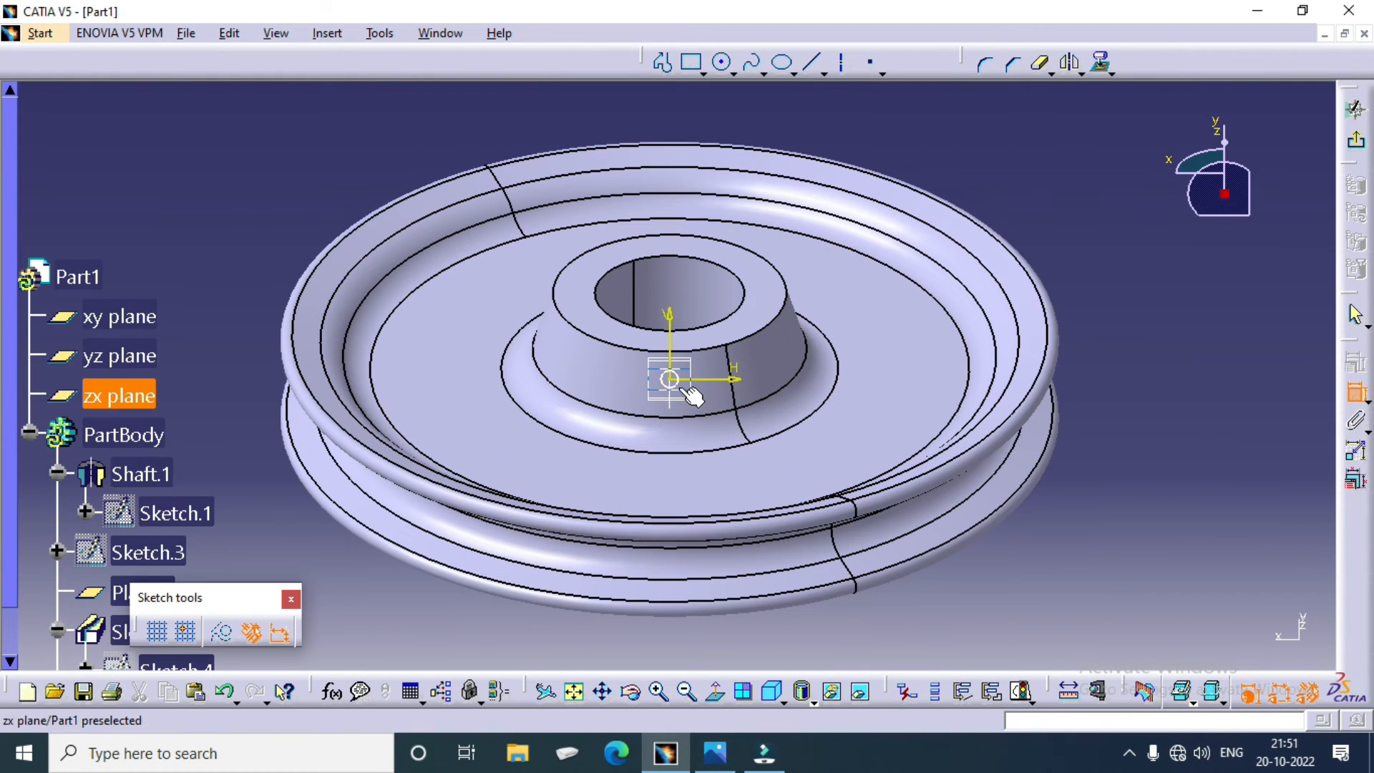
double_click(1010, 569)
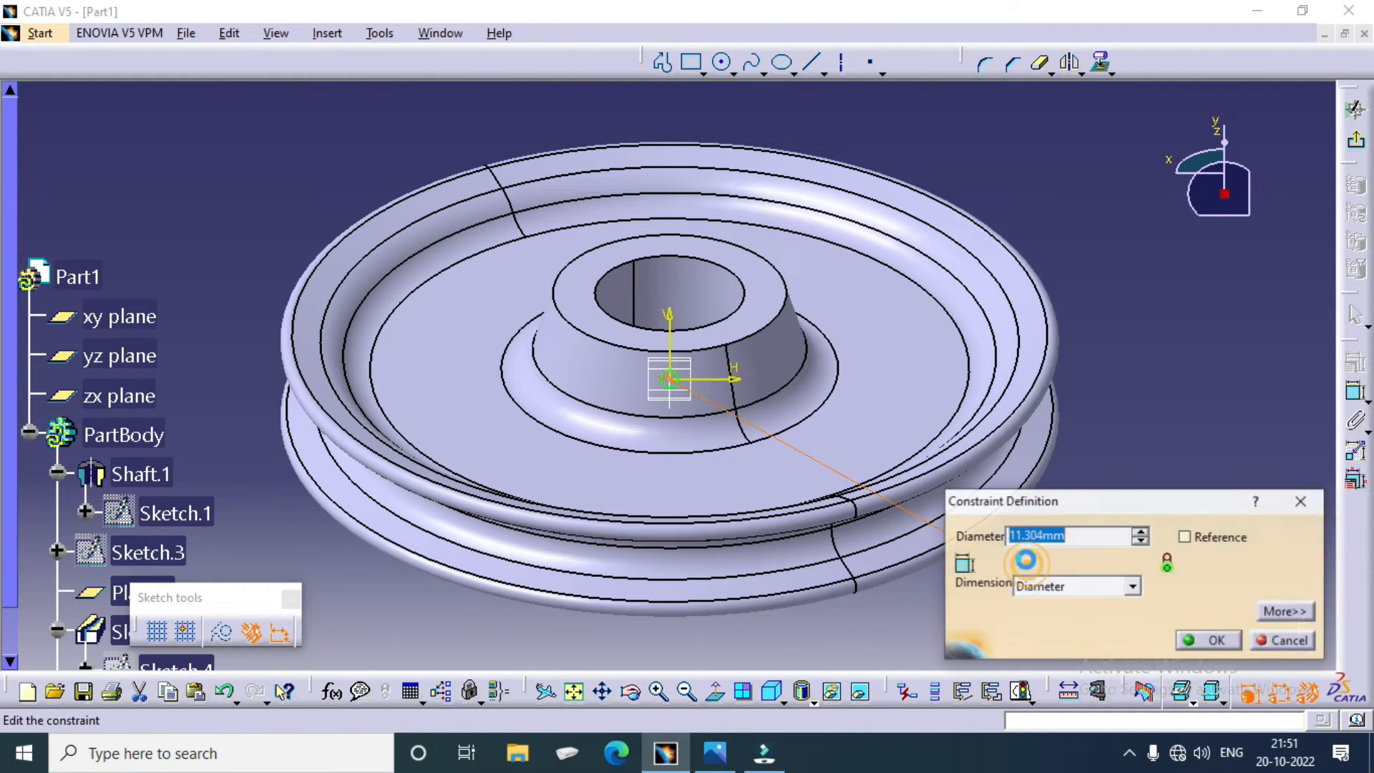
key("Return")
middle_click_drag(1023, 567, 1016, 360)
left_click(1356, 141)
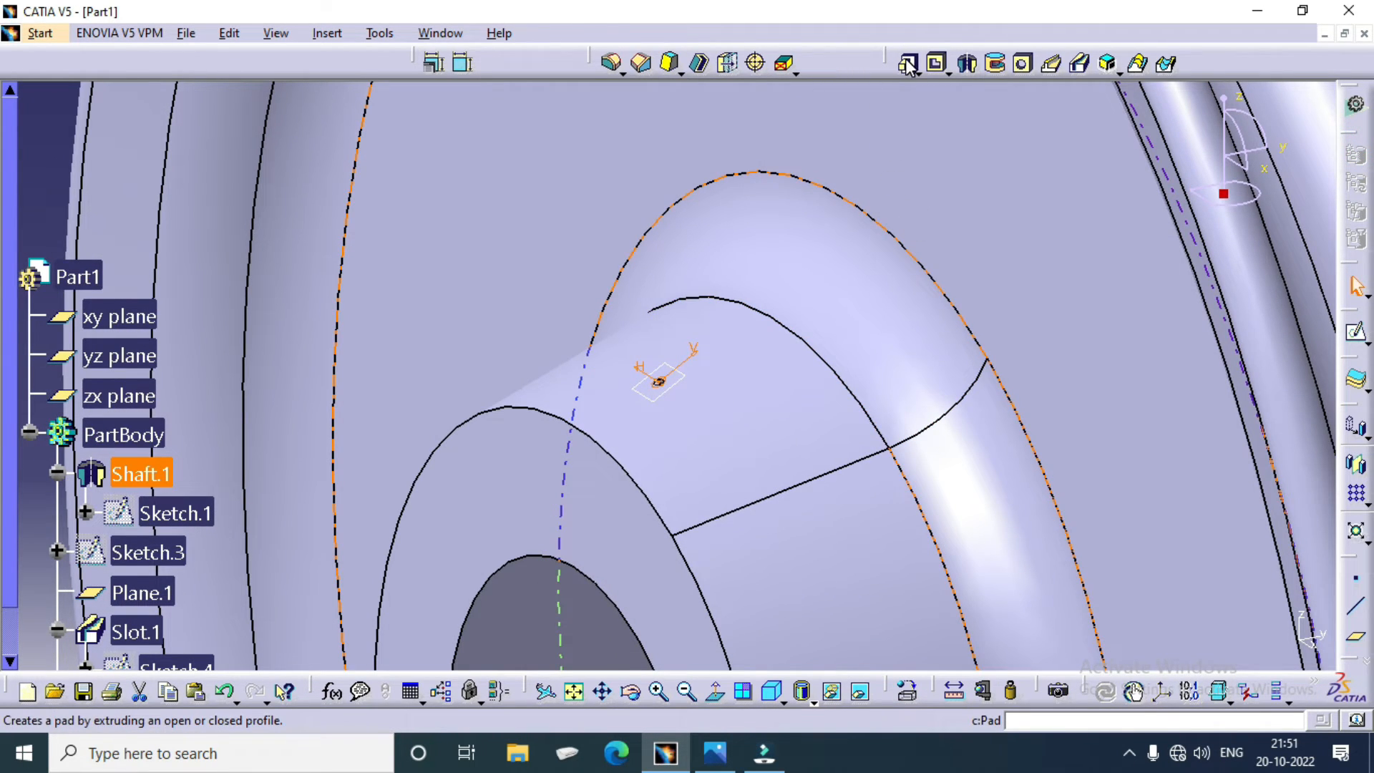
Step: Cut a 10 mm deep Pocket into the hub from the new circle sketch
left_click(938, 71)
mouse_move(723, 294)
middle_mouse_down()
mouse_move(702, 206)
mouse_move(692, 214)
middle_mouse_up()
left_click(1231, 399)
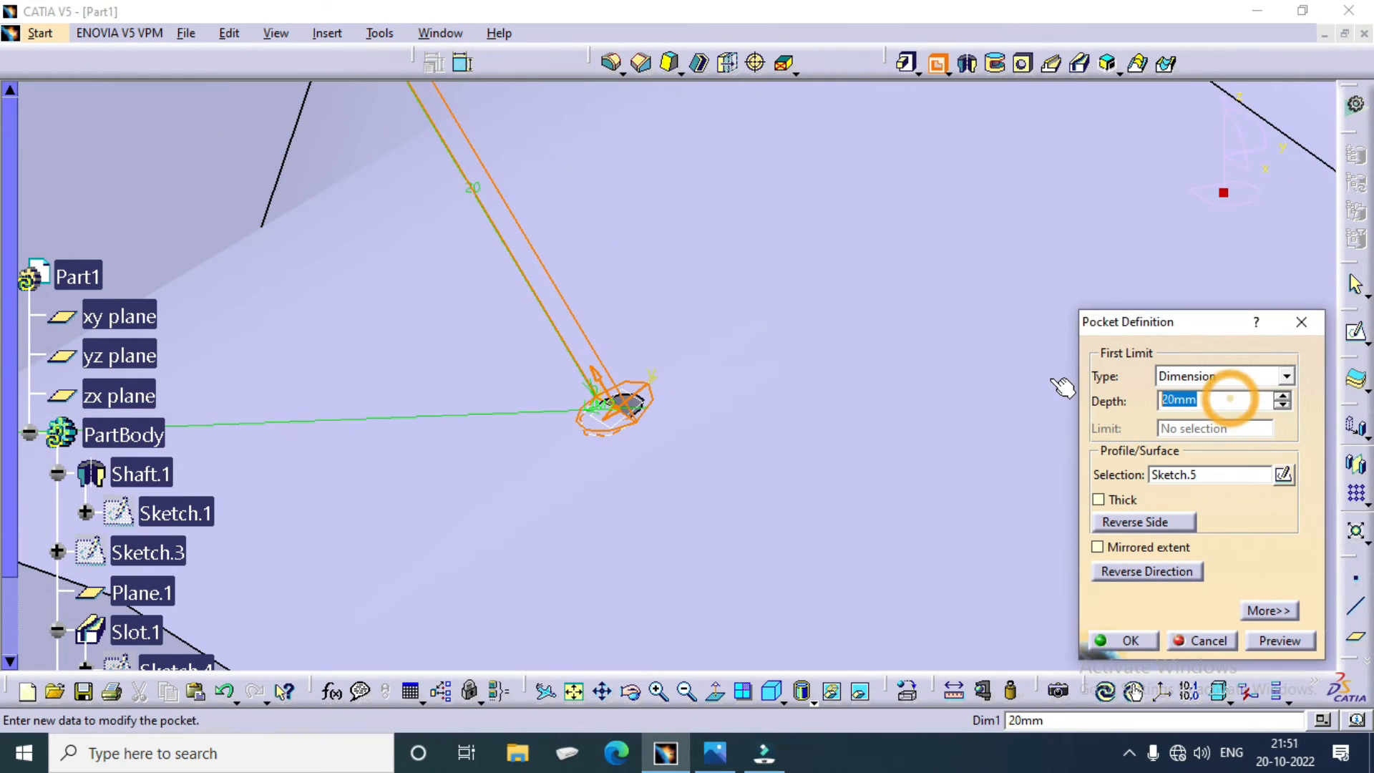
key("Return")
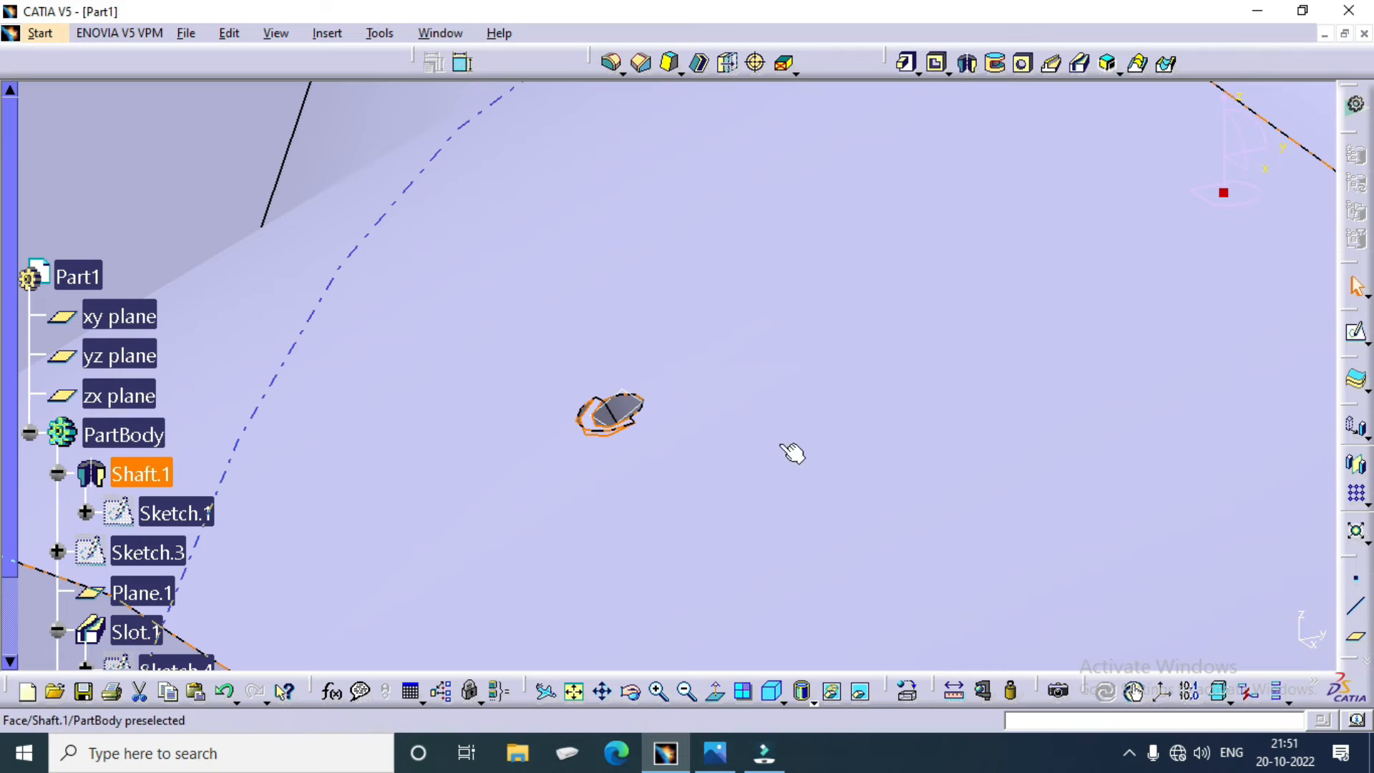
Step: Edit the pocket so its first limit is Up to next and its second limit is a Dimension depth on the opposite side
middle_click_drag(791, 454, 699, 239, "ctrl")
scroll(154, 565, "down", 3)
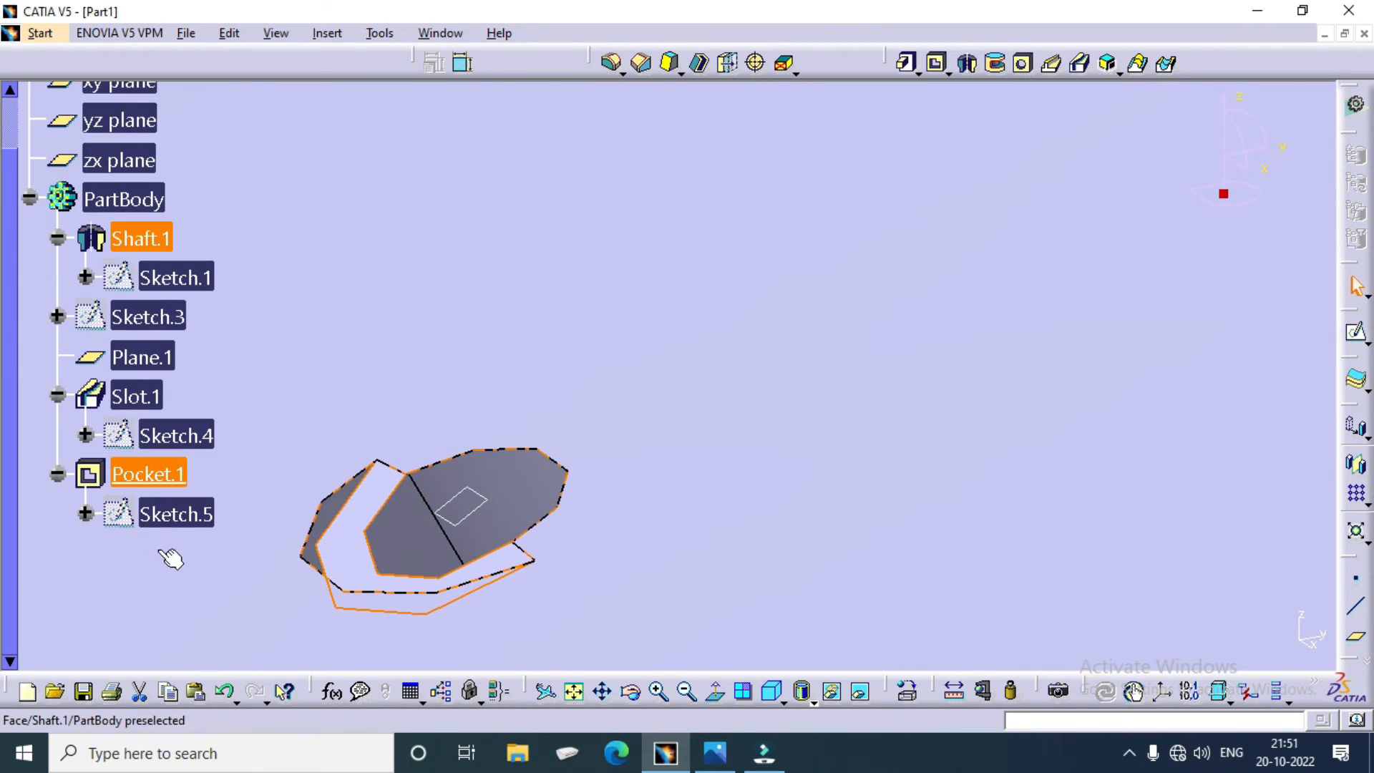
right_click(166, 475)
mouse_move(337, 460)
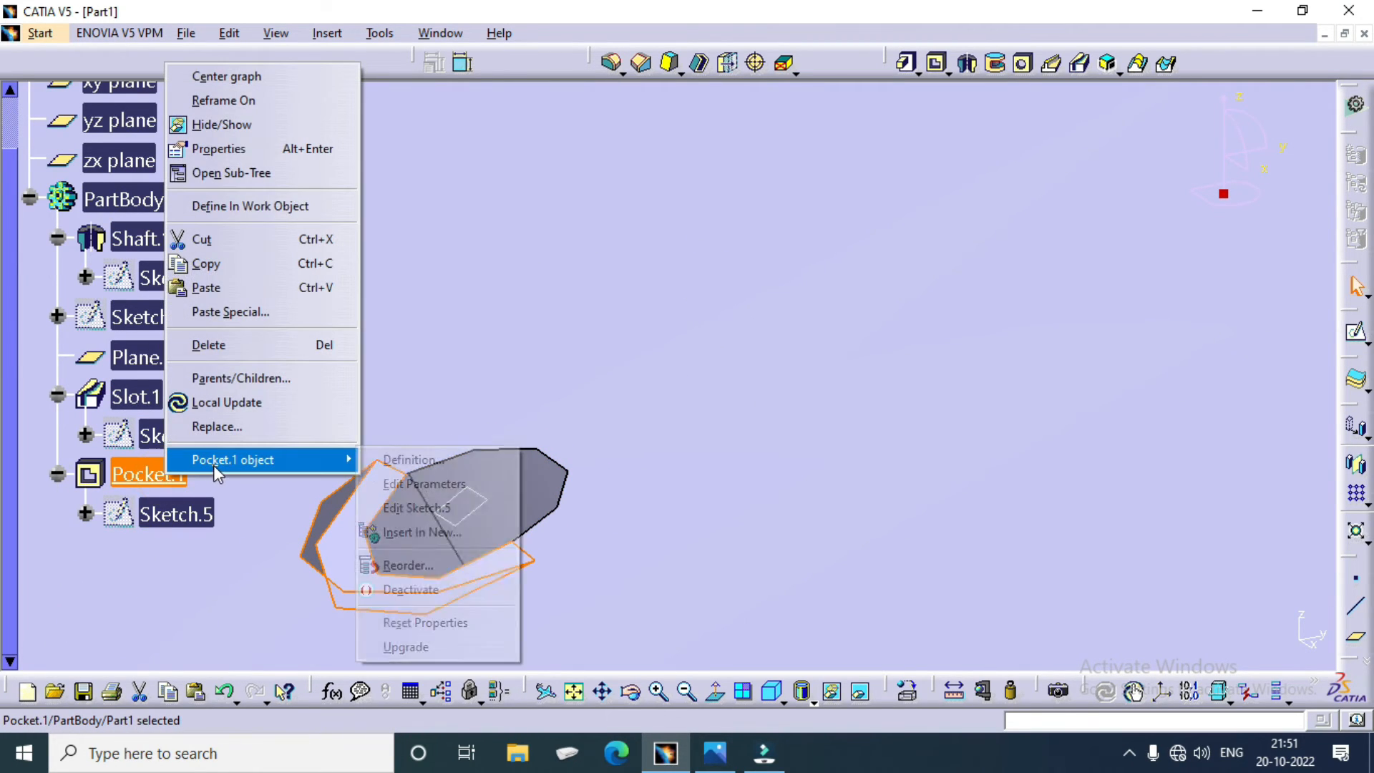
left_click(401, 461)
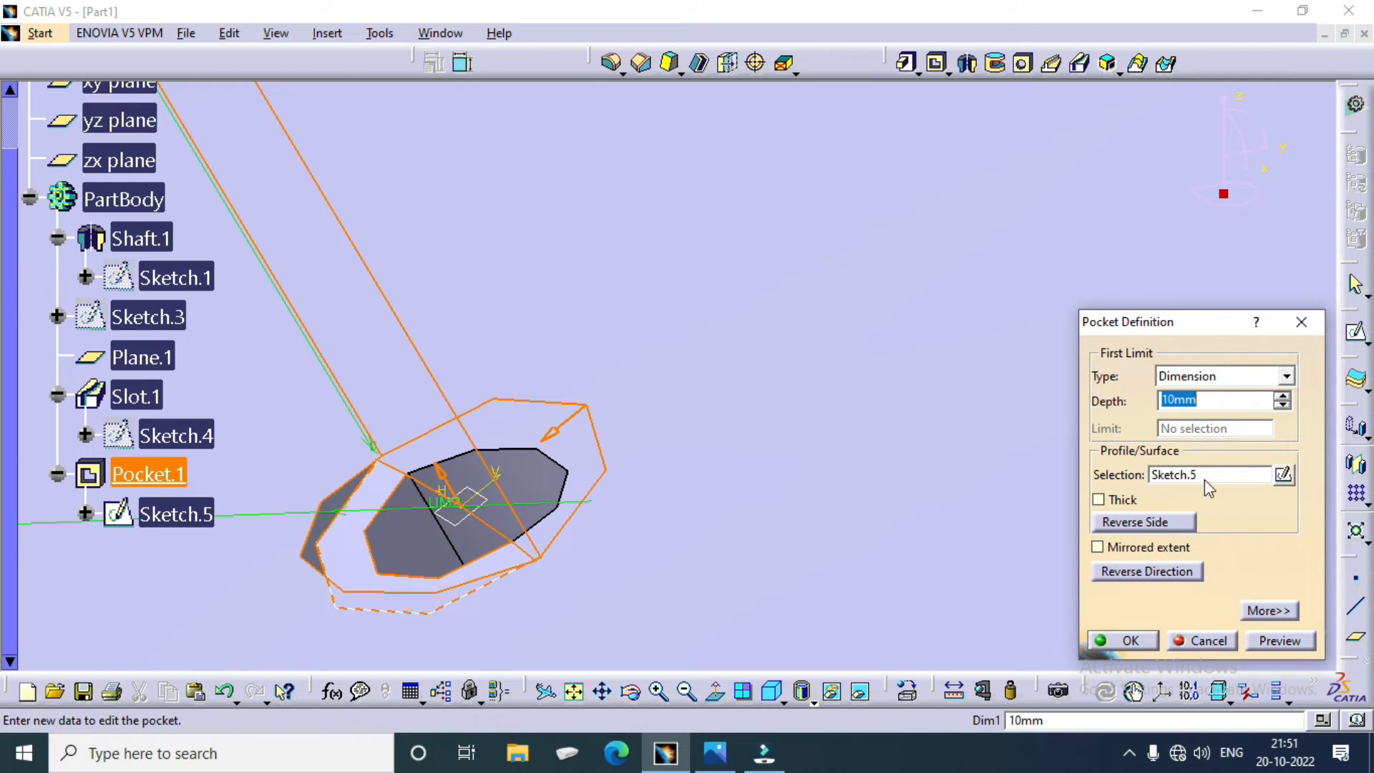
left_click(1287, 378)
left_click(1245, 408)
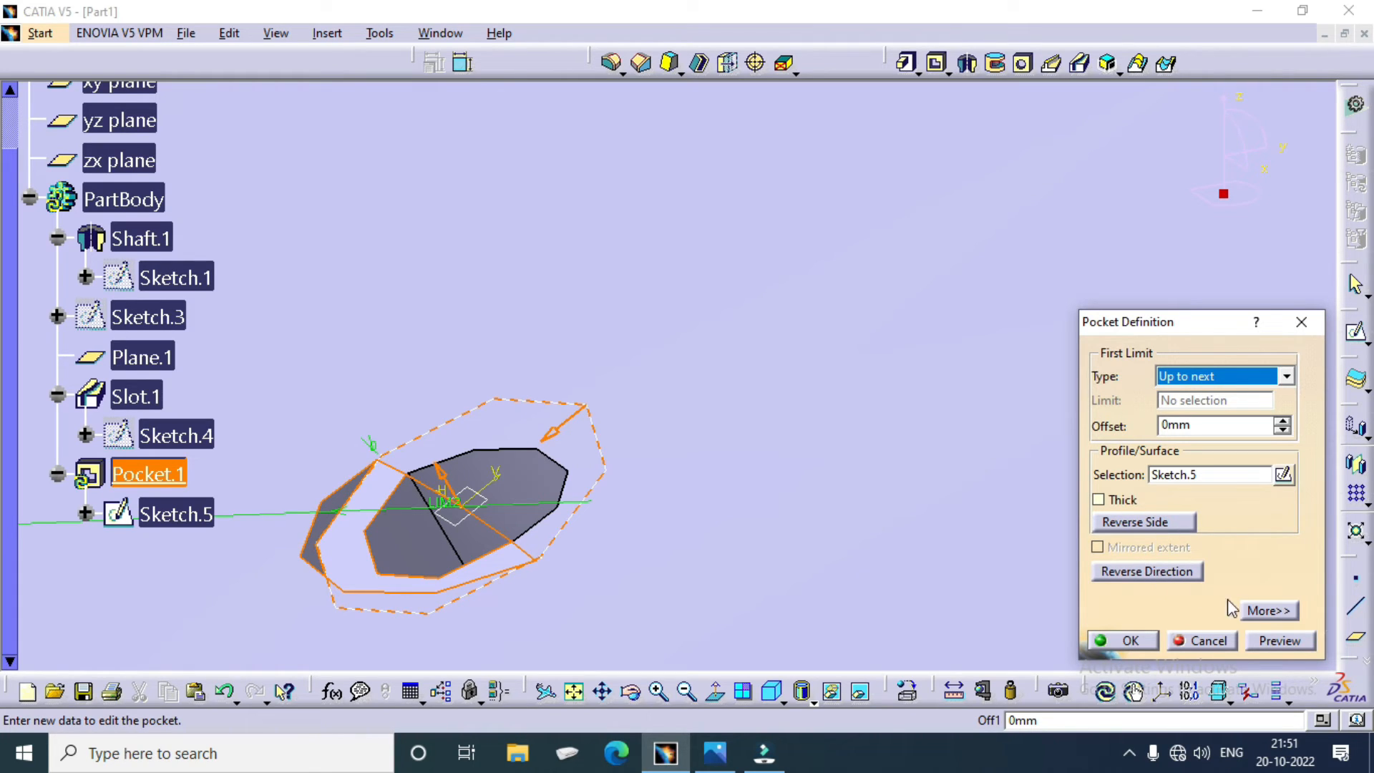
left_click(1253, 609)
left_click(1228, 380)
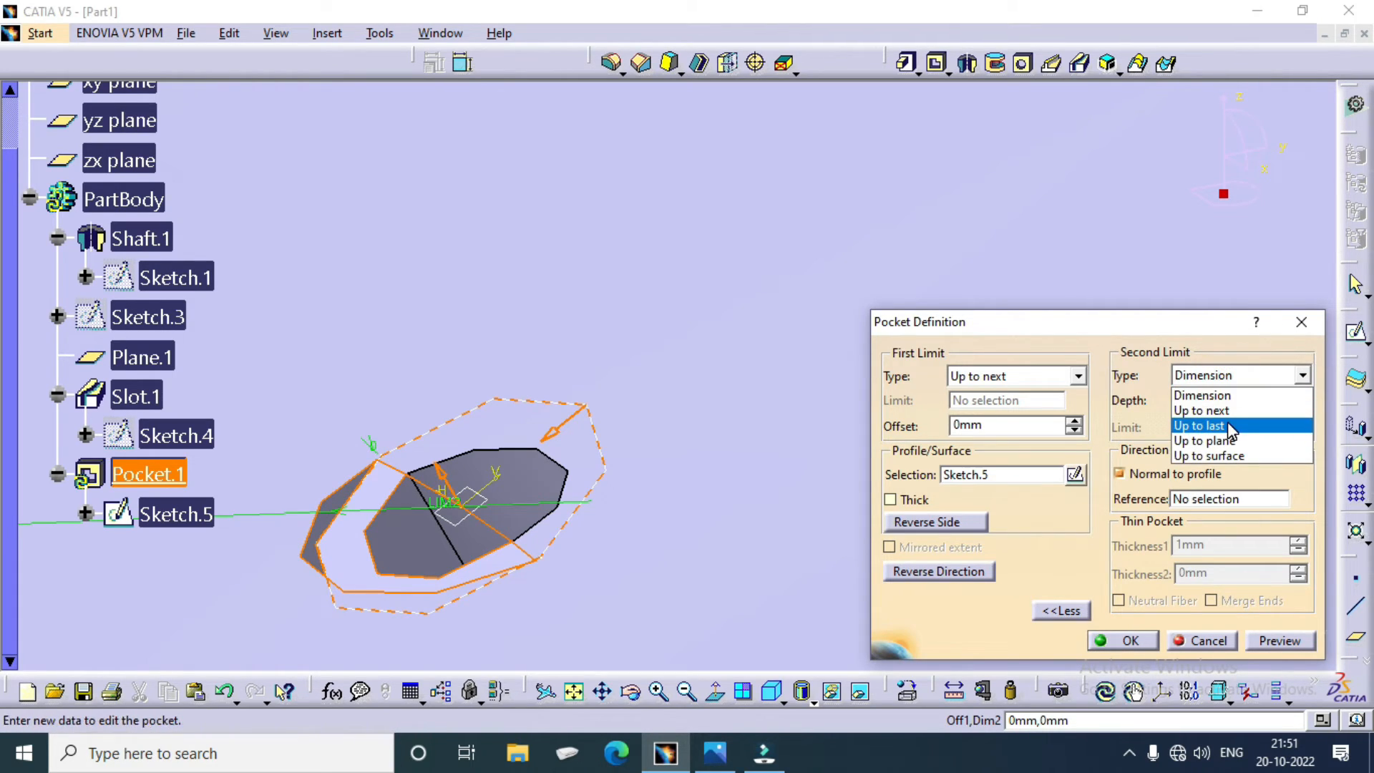
left_click(1231, 395)
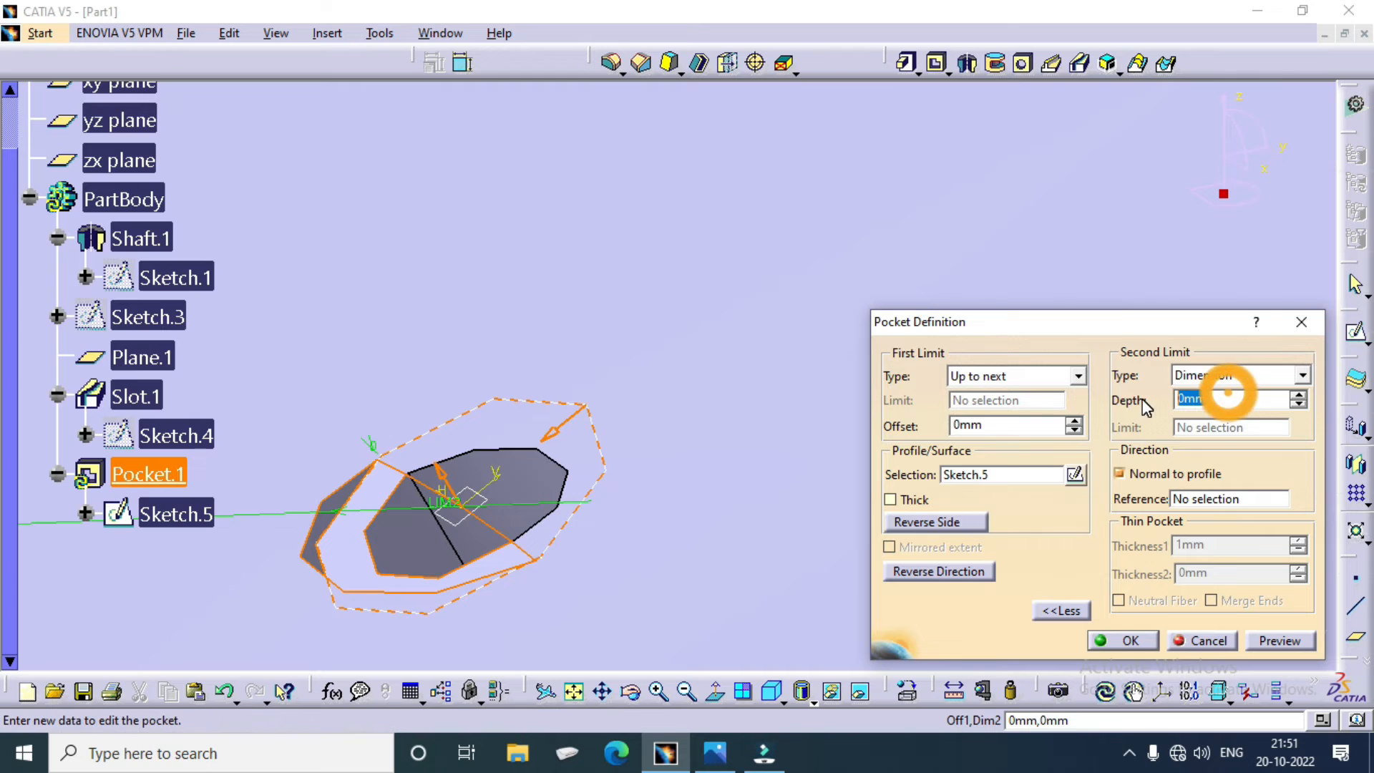
key("Return")
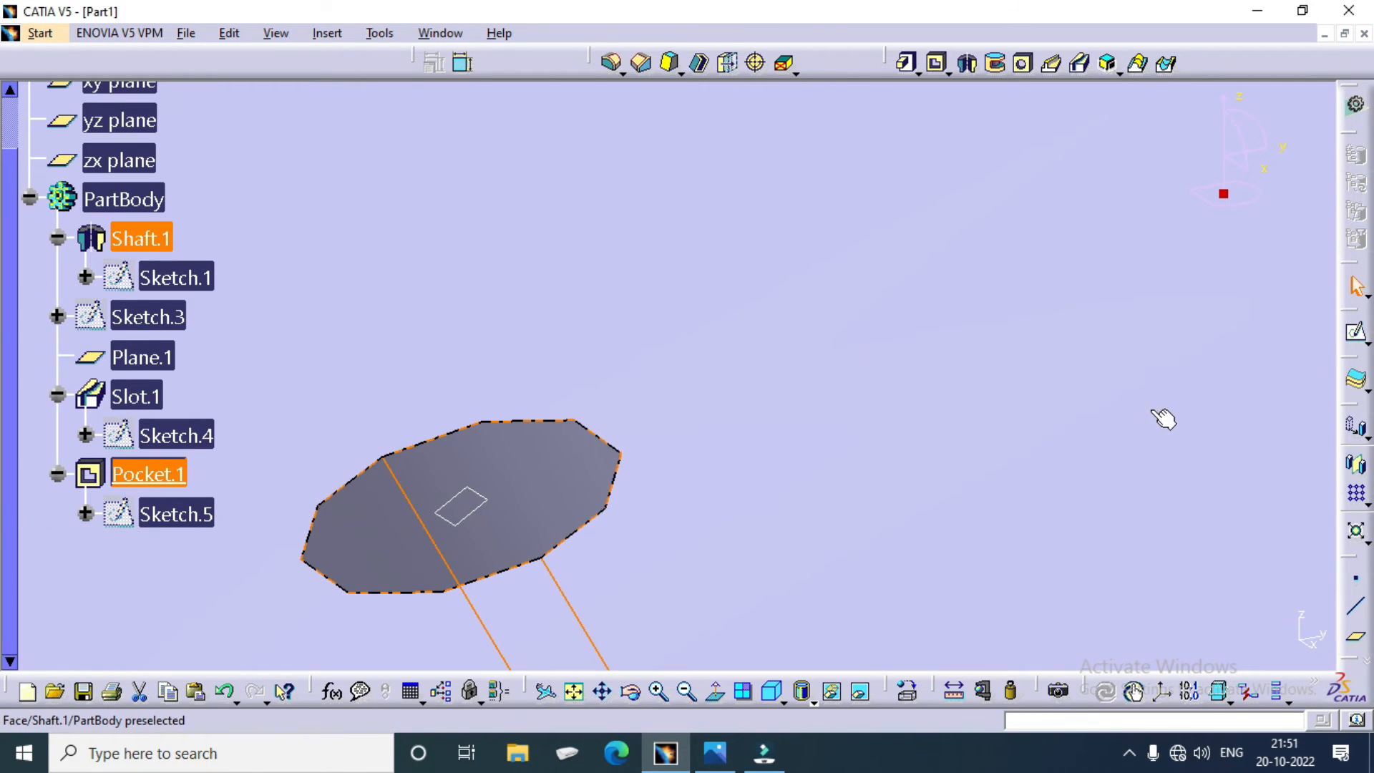
Step: Split the pulley body with the yz plane to expose its cross-section
left_click(771, 690)
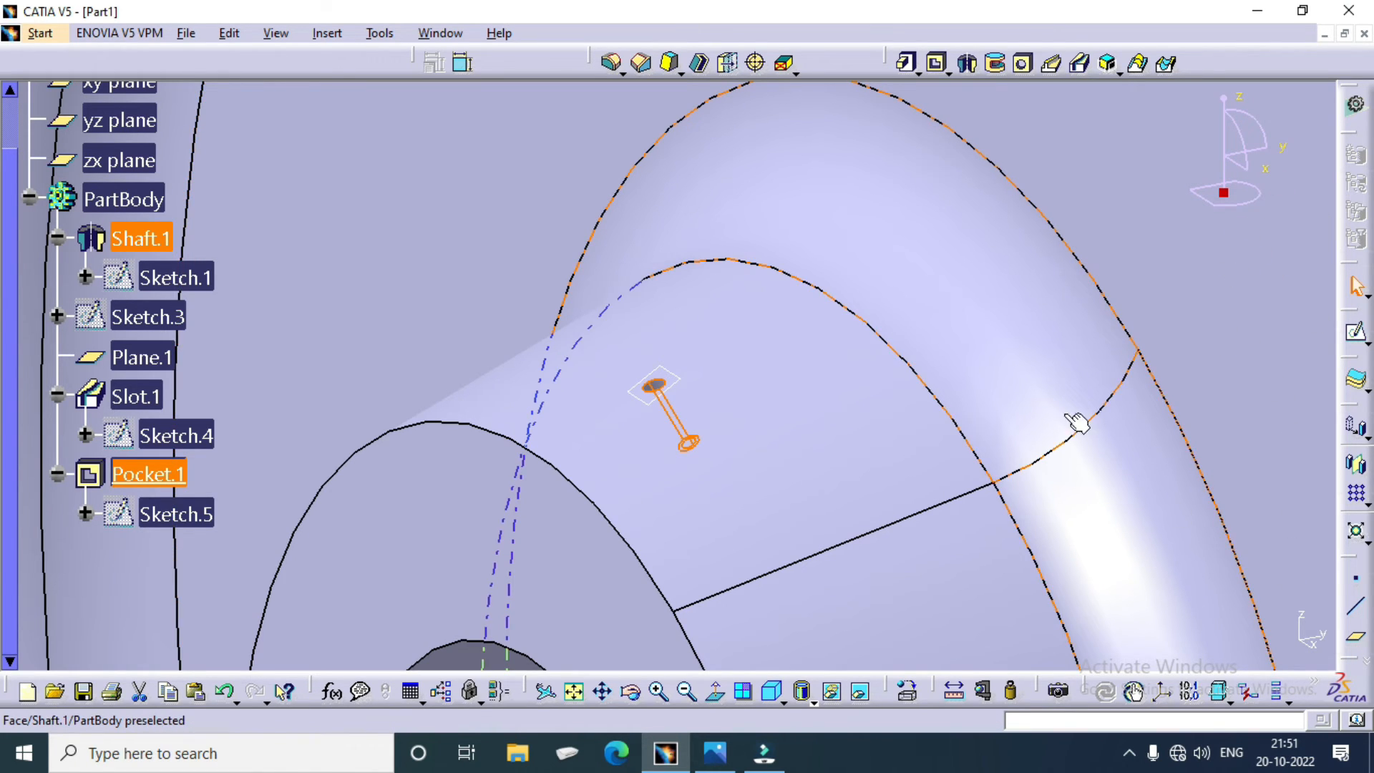
middle_click_drag(1009, 345, 1022, 666, "ctrl")
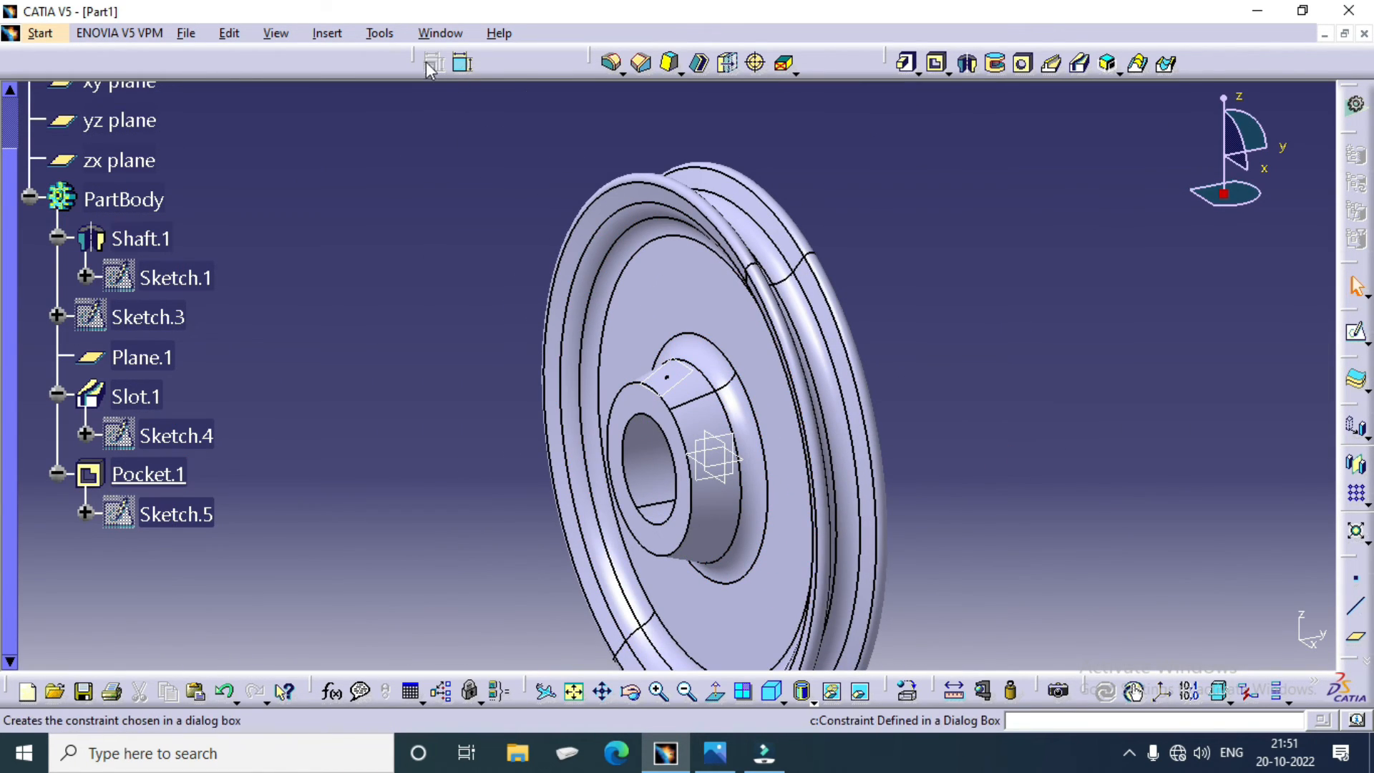
left_click(327, 33)
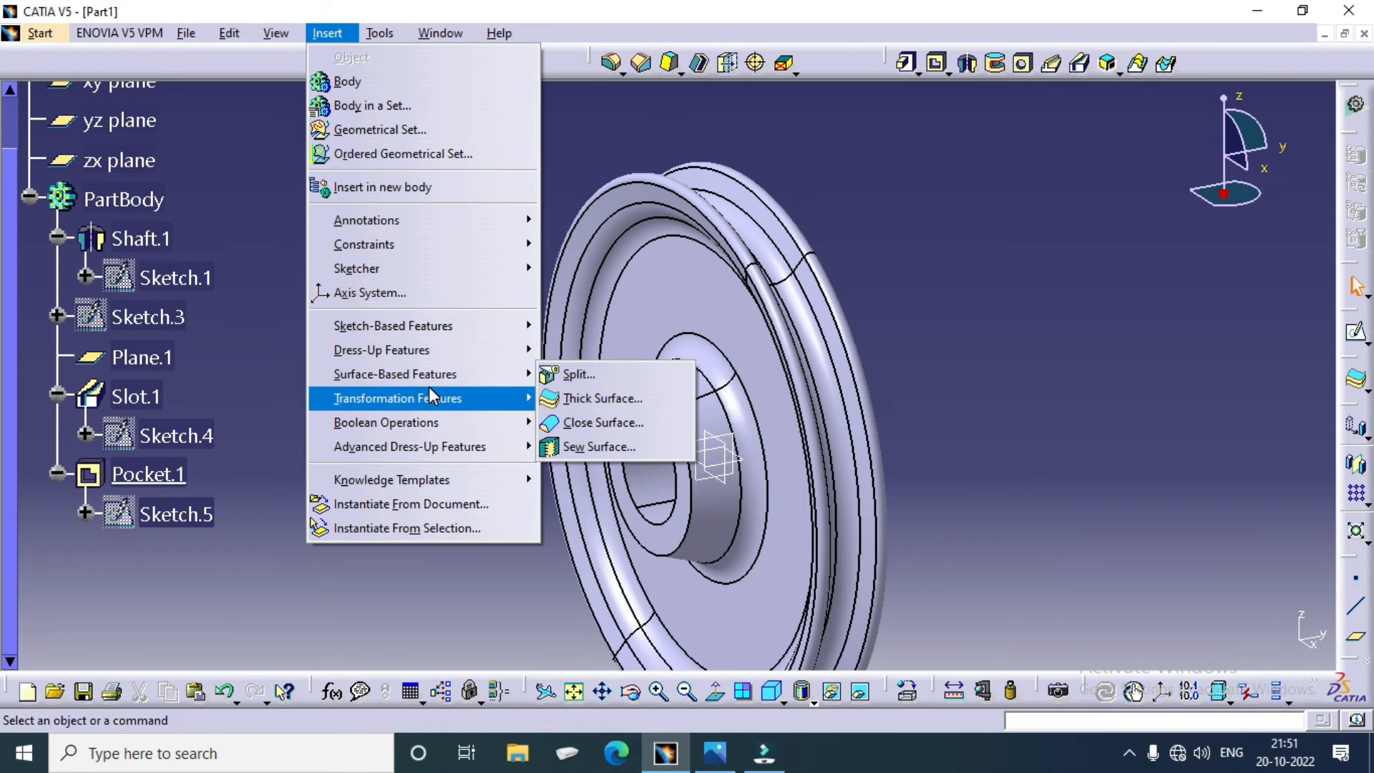
left_click(579, 373)
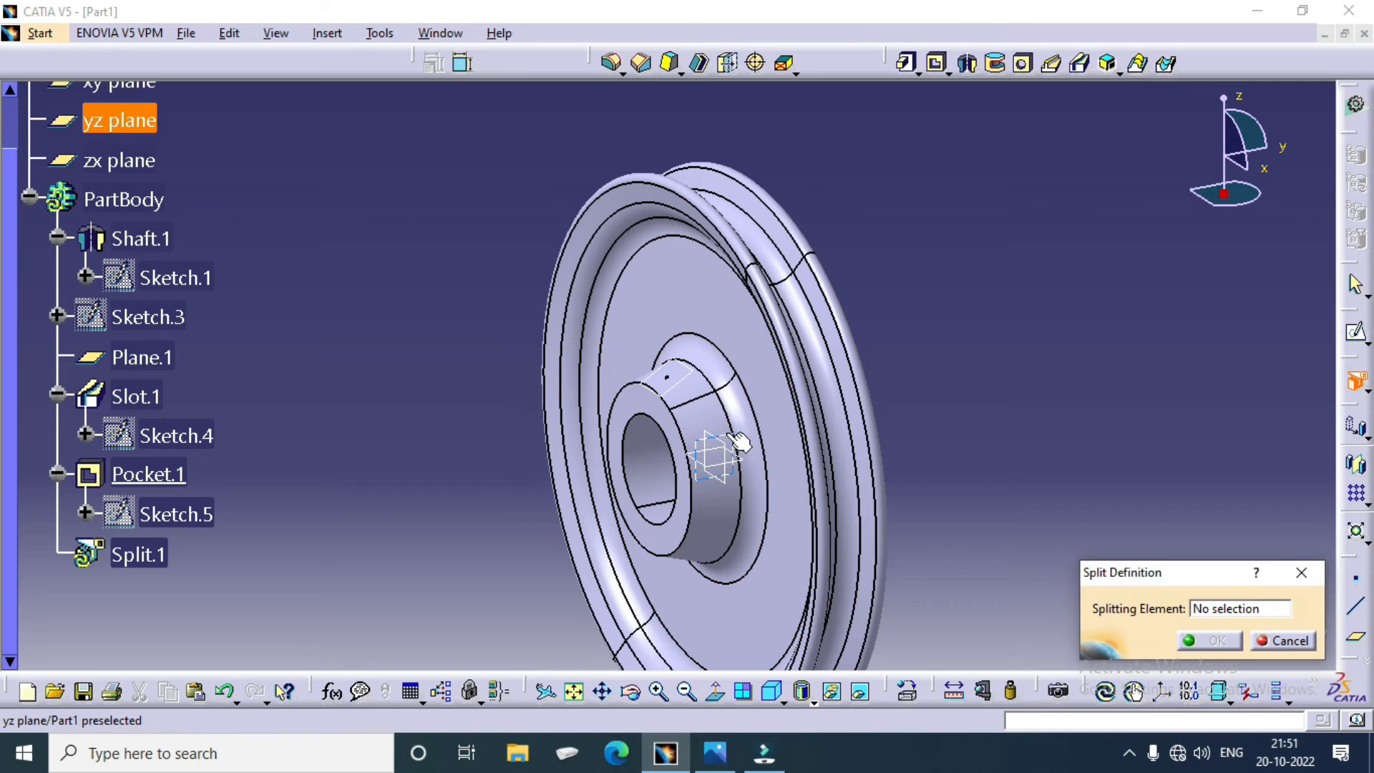
left_click(739, 441)
left_click(1209, 641)
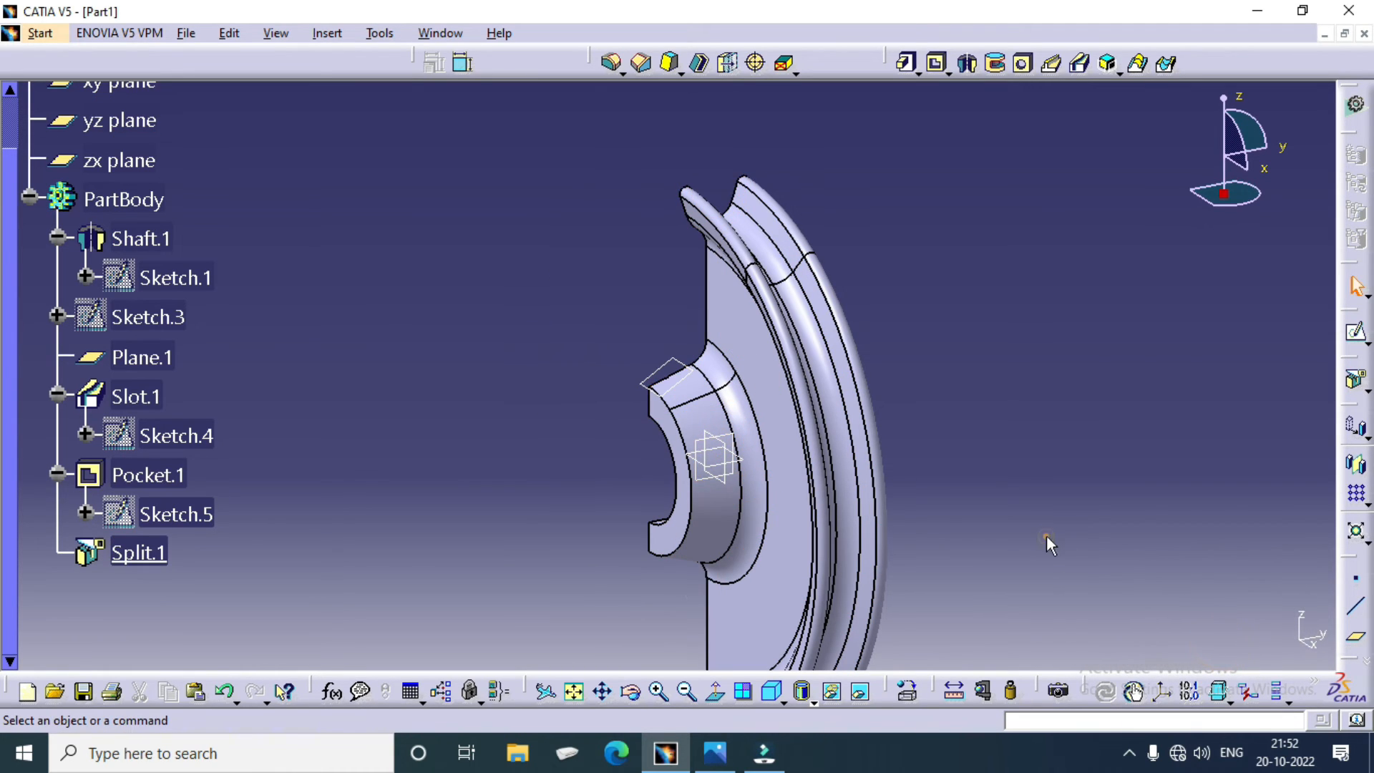
Step: Examine the slanted hole through the hub wall and the rest of the pulley's cross-section on the cut face
middle_click_drag(498, 451, 956, 450)
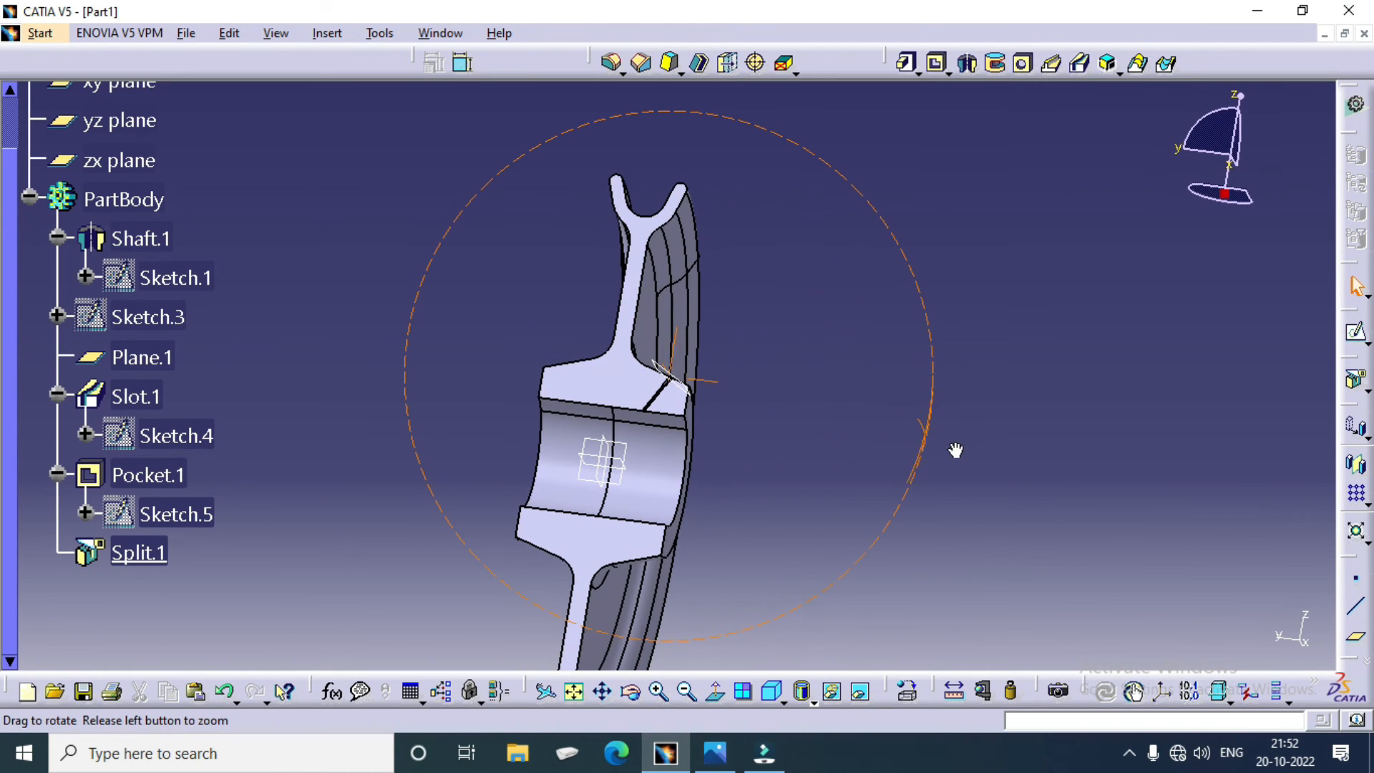
middle_click_drag(678, 465, 696, 151)
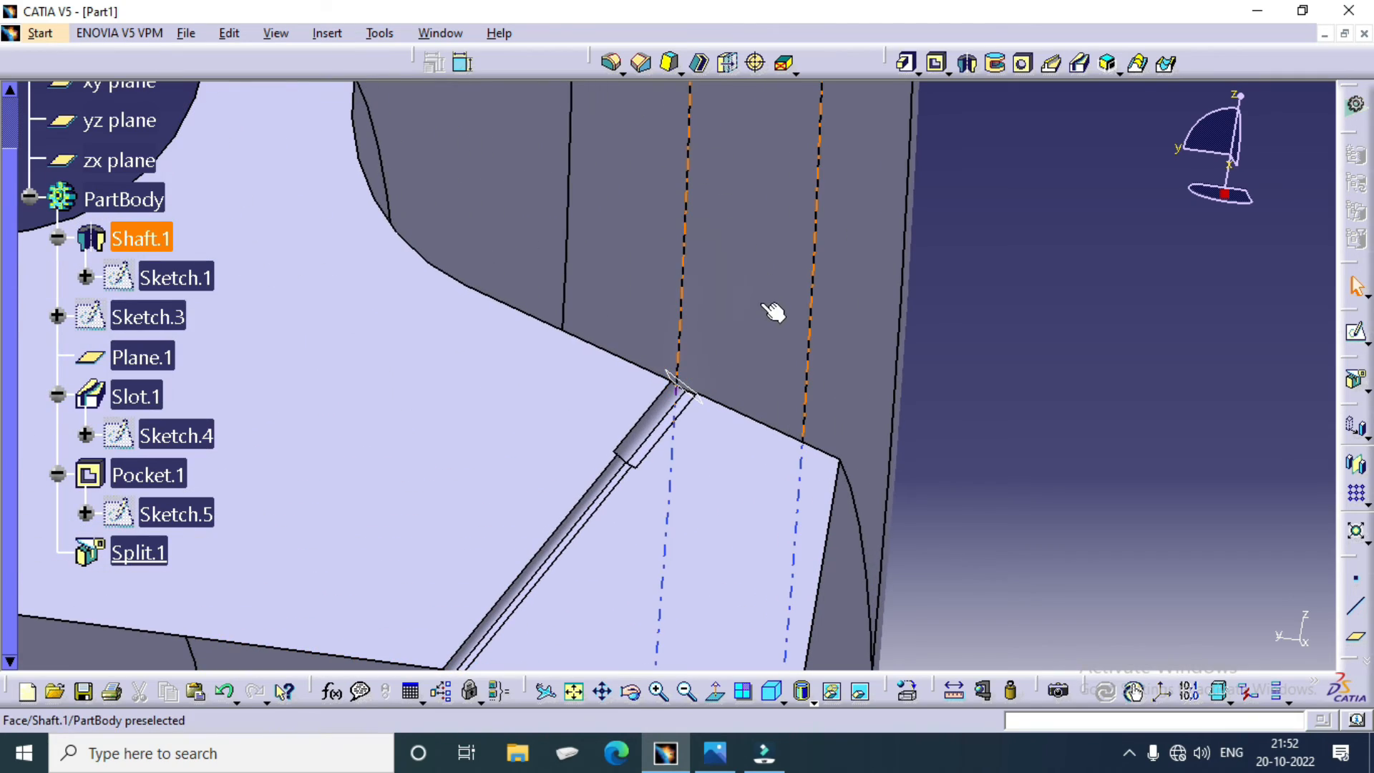
middle_click_drag(691, 322, 1032, 9)
middle_click_drag(838, 247, 628, 669)
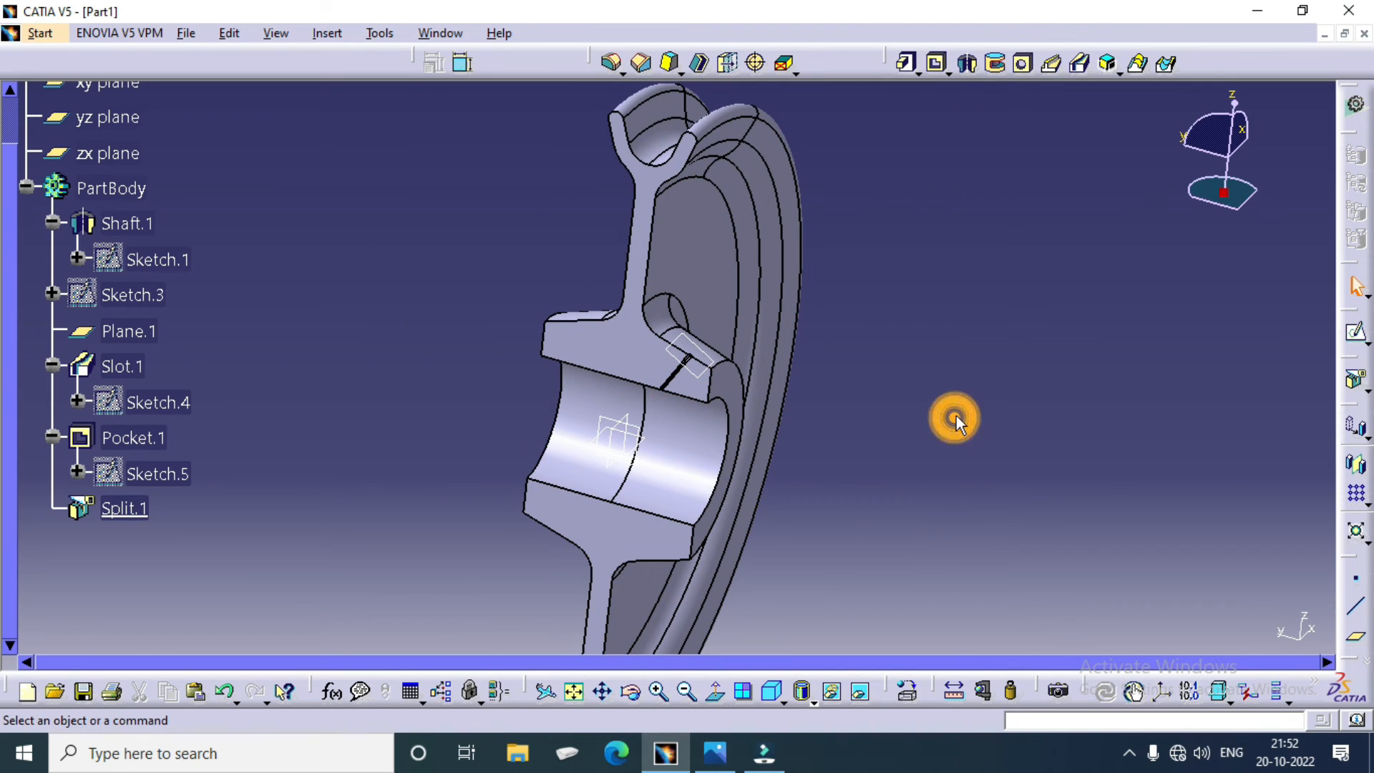
middle_click_drag(950, 420, 846, 423)
scroll(546, 276, "down", 2)
middle_click_drag(546, 276, 506, 423)
middle_click_drag(820, 461, 805, 381, "ctrl")
middle_click_drag(800, 409, 747, 469, "ctrl")
Step: Review the definition of Split.1 and accept it with the yz plane as its splitting element
left_click(115, 443)
right_click(125, 449)
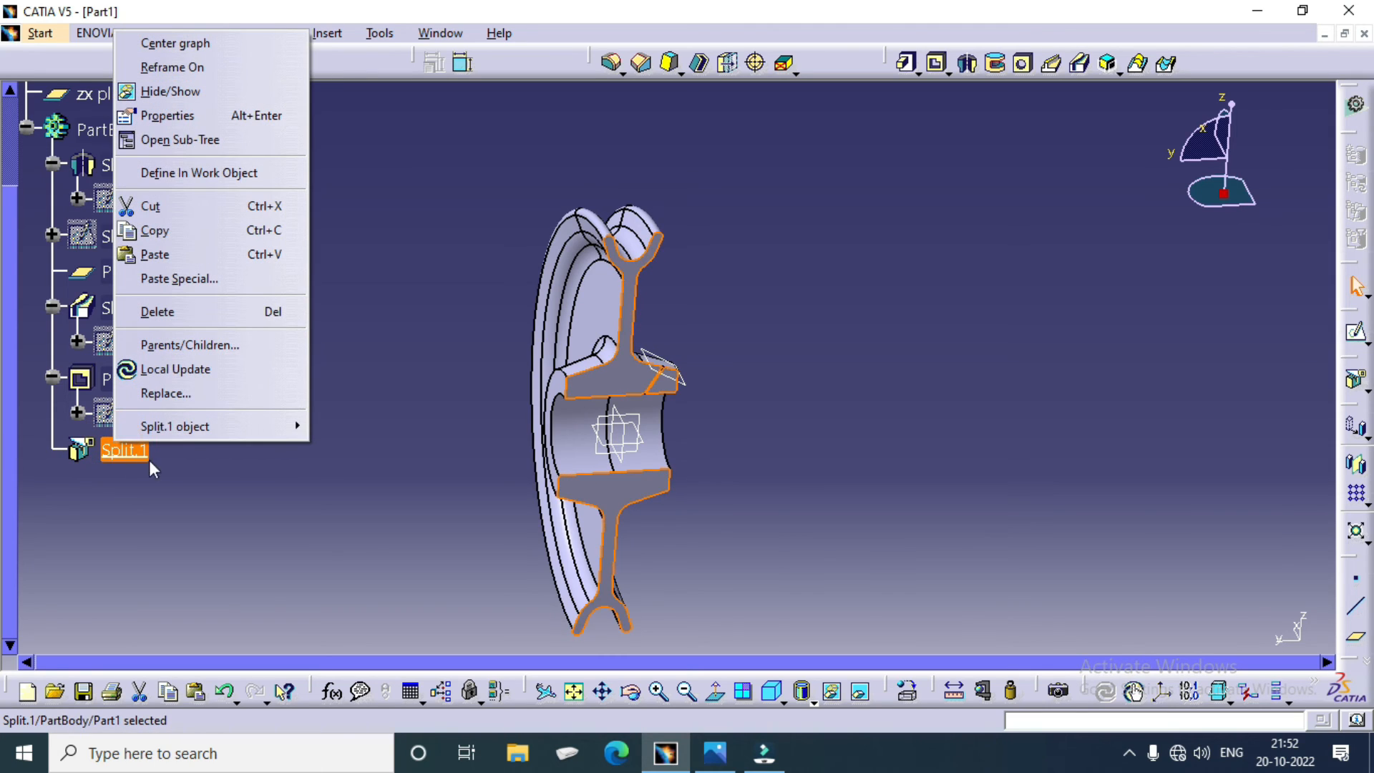
left_click(193, 429)
left_click(375, 424)
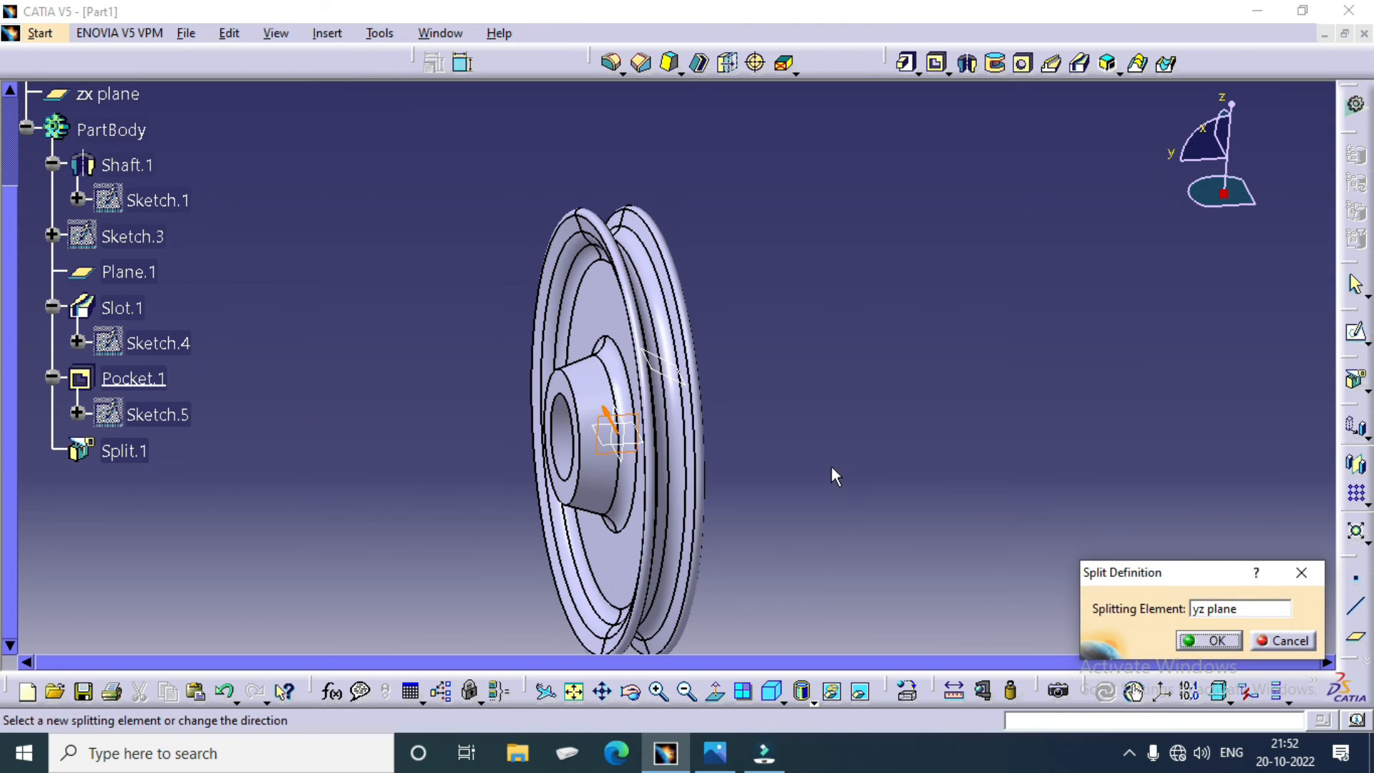
middle_click_drag(836, 476, 671, 428)
left_click(1196, 636)
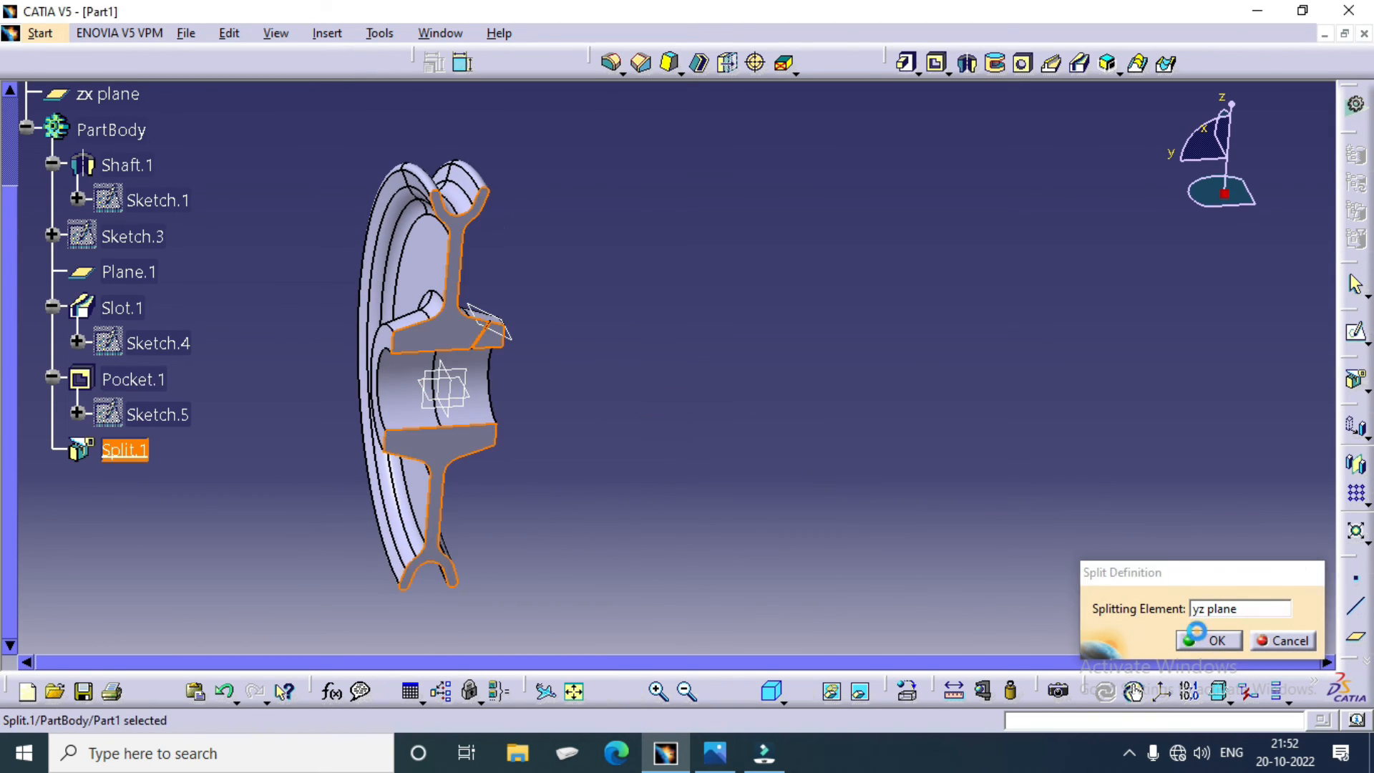
left_click(993, 581)
Step: Delete Split.1 to restore the full pulley body
right_click(136, 454)
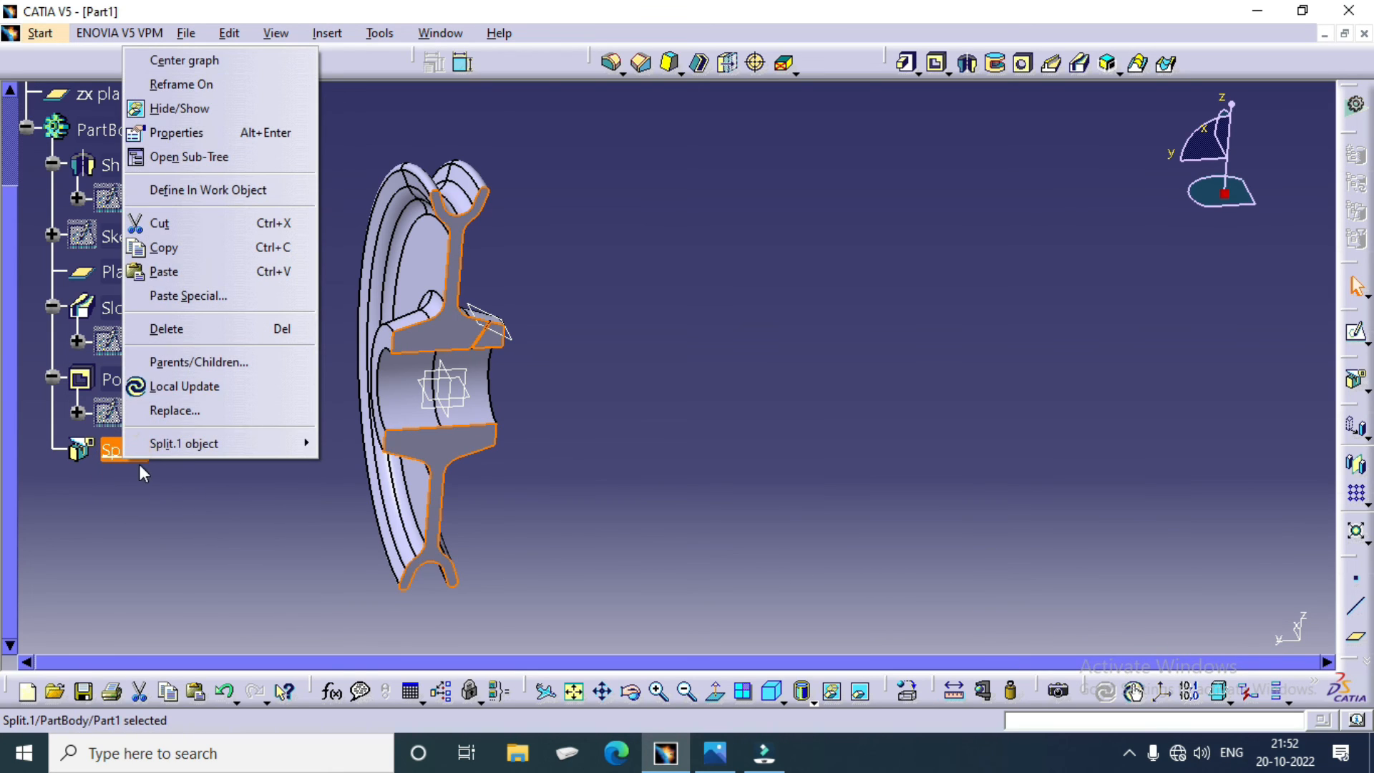
left_click(172, 330)
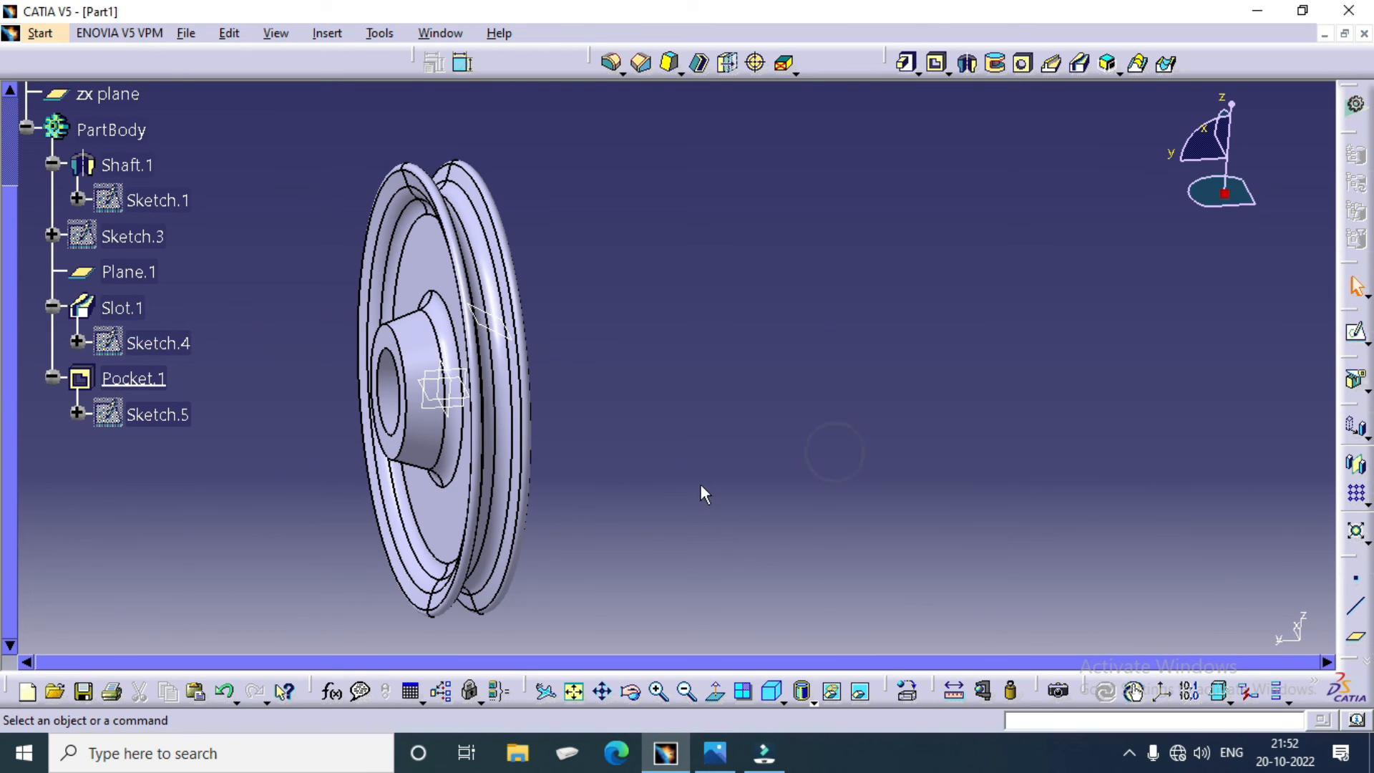
middle_click_drag(701, 494, 674, 423)
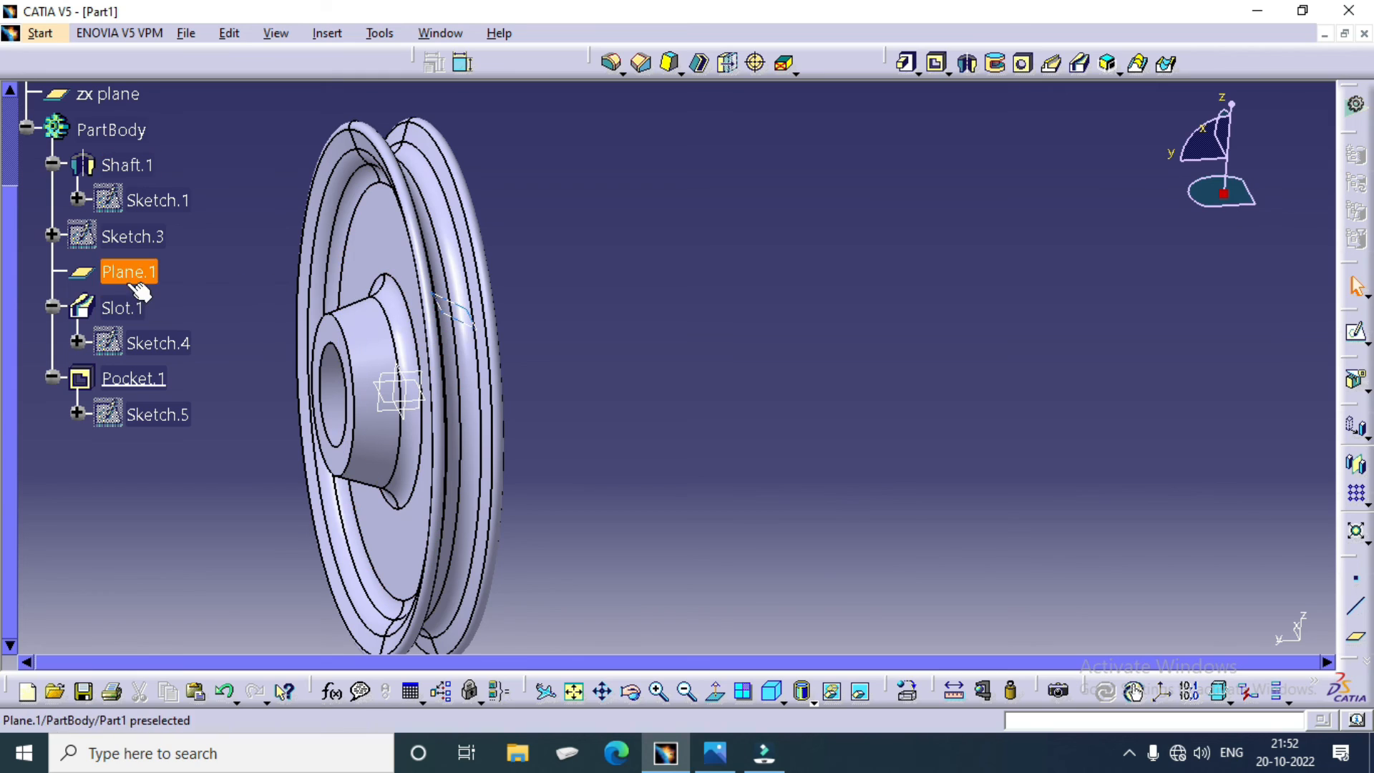
Step: Hide the reference plane Plane.1 used for the slanted hub hole
right_click(139, 290)
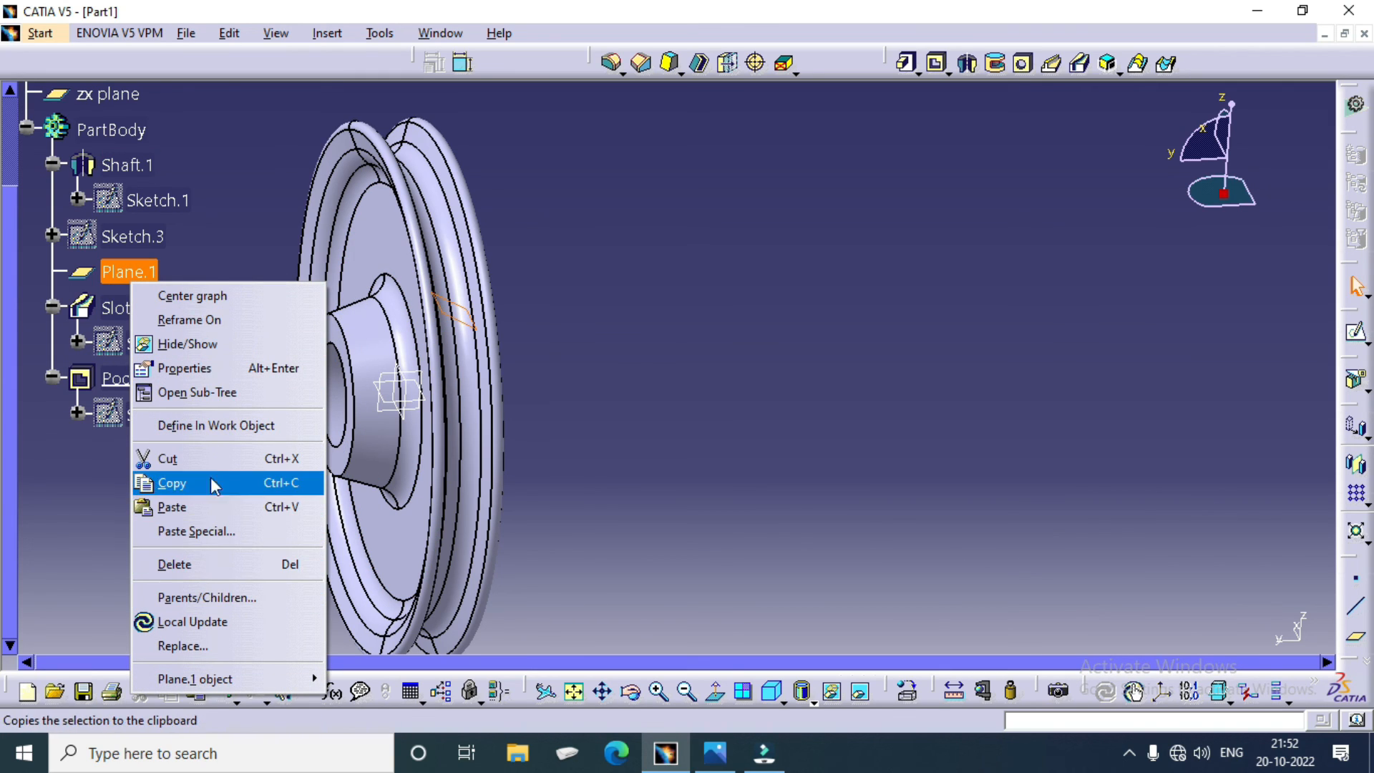
left_click(176, 351)
mouse_move(668, 427)
middle_mouse_down()
mouse_move(552, 347)
mouse_move(721, 469)
mouse_move(655, 439)
middle_mouse_up()
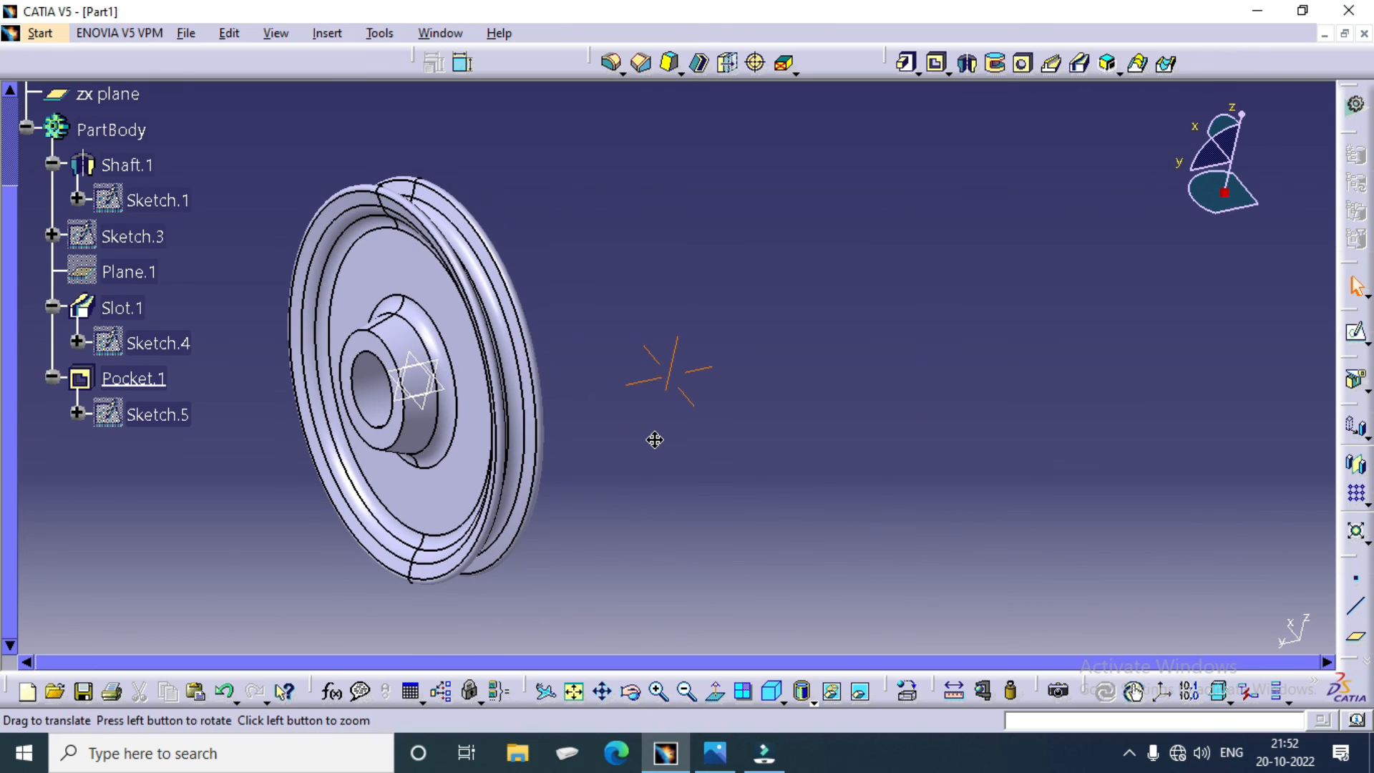